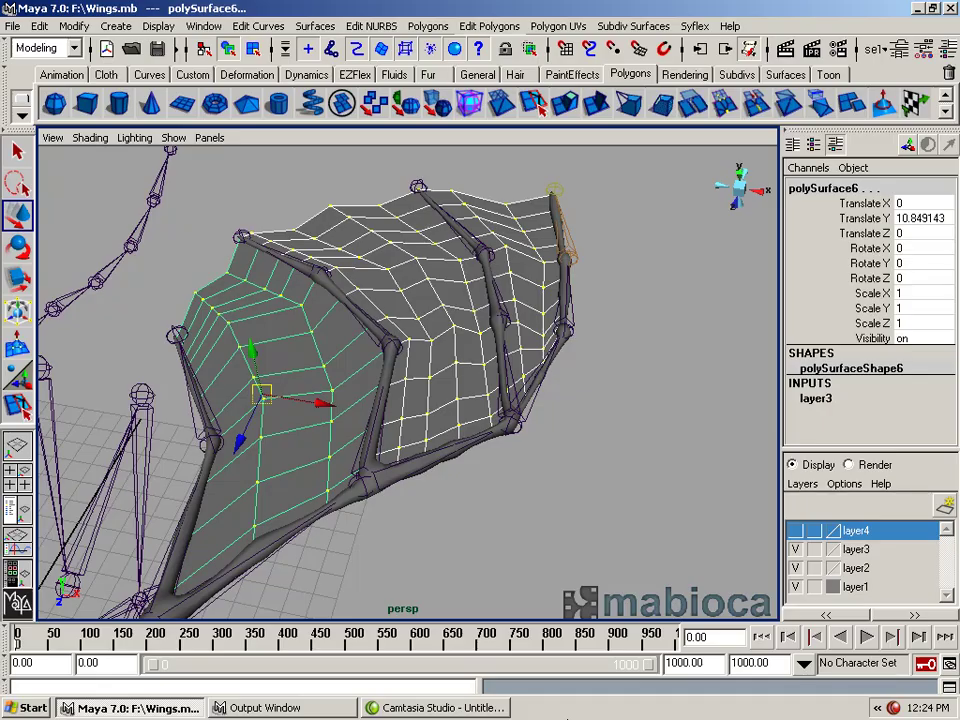
Show the wing's edges with Wireframe on Shaded and tear off the Syflex menu
{"action": "left_click_drag", "start_coordinate": [360, 353], "coordinate": [239, 453], "text": "alt"}
{"action": "mouse_move", "coordinate": [239, 453]}
{"action": "middle_mouse_down", "text": "alt"}
{"action": "mouse_move", "coordinate": [503, 437]}
{"action": "mouse_move", "coordinate": [398, 446]}
{"action": "middle_mouse_up", "text": "alt"}
{"action": "left_click", "coordinate": [545, 340]}
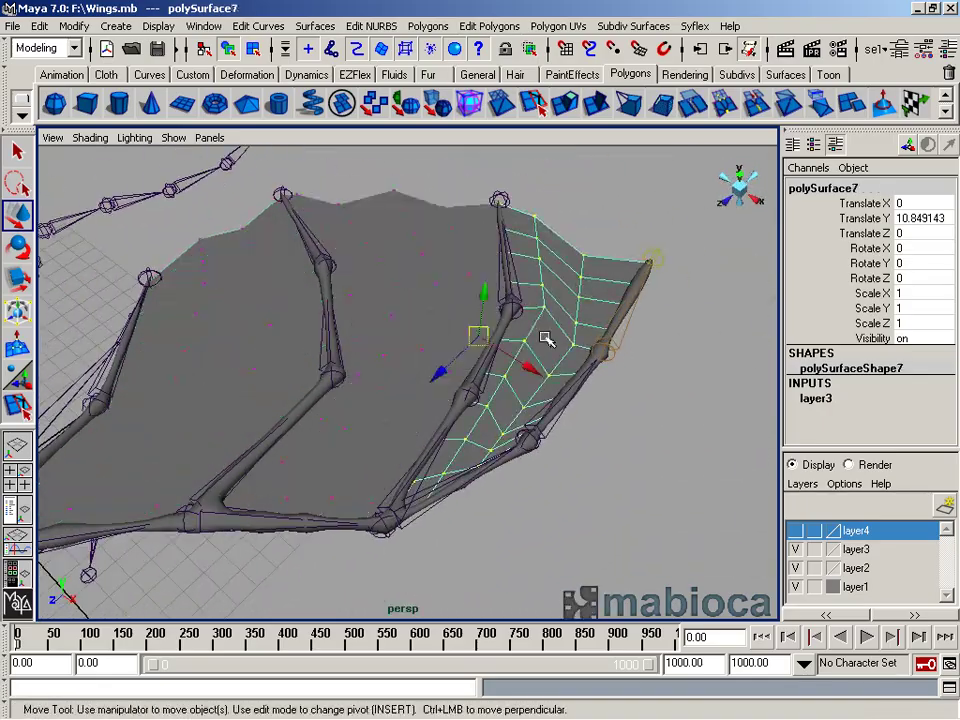
{"action": "left_click", "coordinate": [90, 137]}
{"action": "left_click", "coordinate": [120, 315]}
{"action": "left_click", "coordinate": [634, 26]}
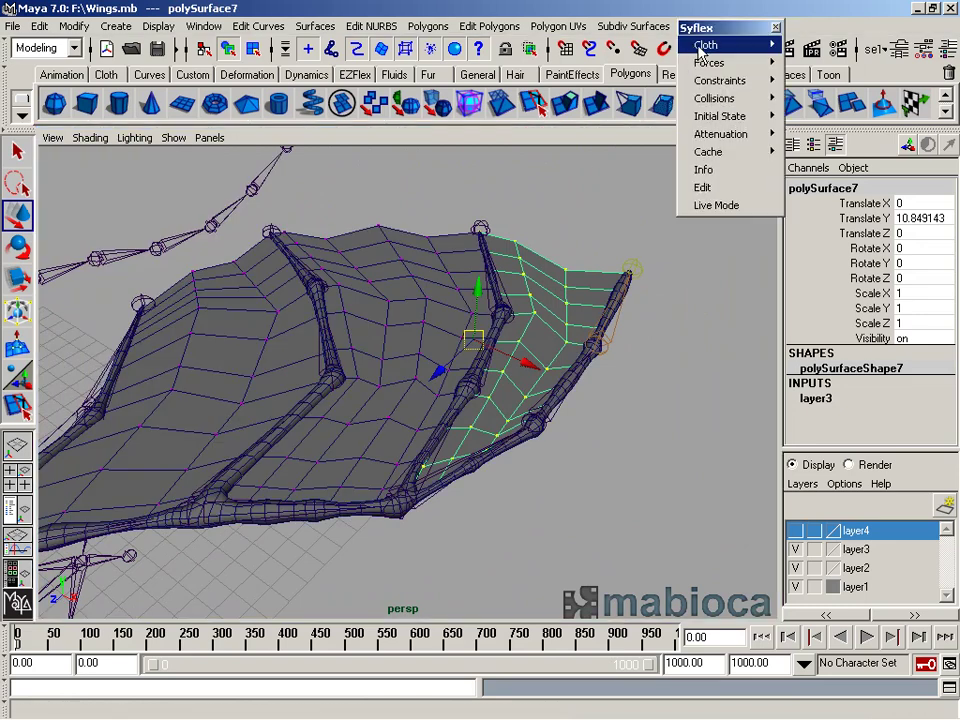
Select the wing panels, try Syflex Create Cloth (error 'select a mesh'), and use the Persp/Outliner layout
{"action": "middle_click_drag", "start_coordinate": [470, 340], "coordinate": [560, 330], "text": "alt"}
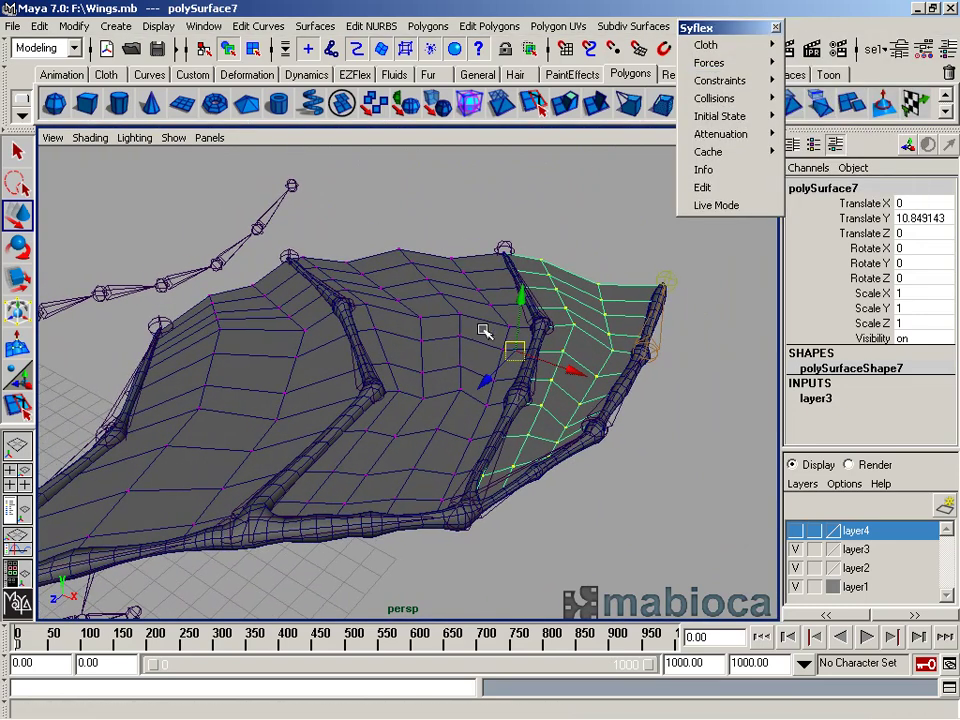
{"action": "left_click", "coordinate": [483, 331]}
{"action": "left_click", "coordinate": [296, 360]}
{"action": "left_click", "coordinate": [731, 44]}
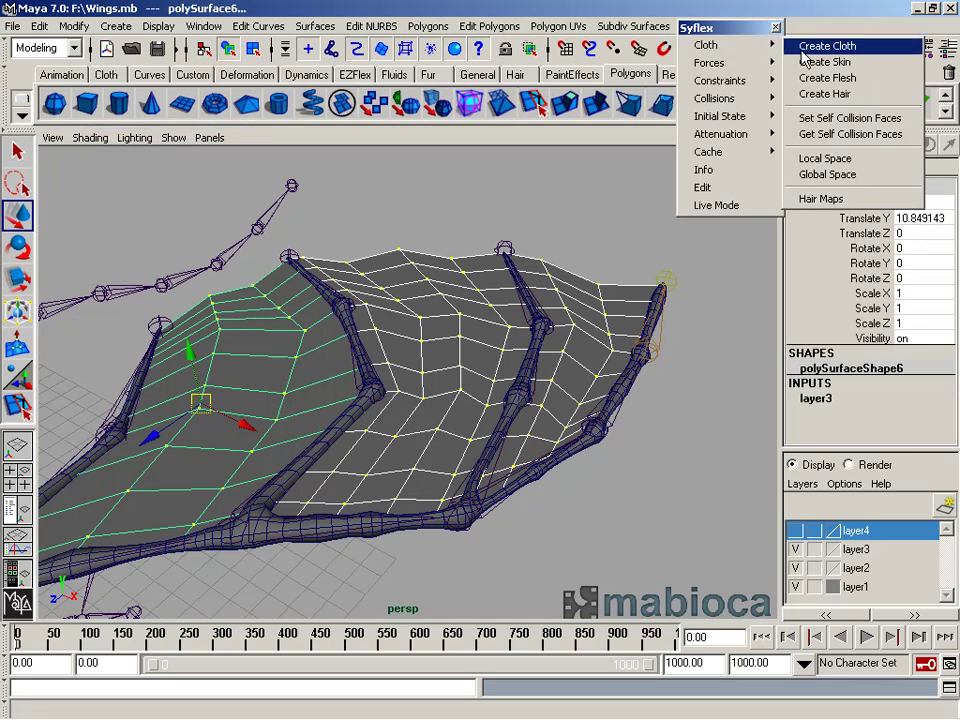
{"action": "left_click", "coordinate": [803, 57]}
{"action": "left_click", "coordinate": [17, 508]}
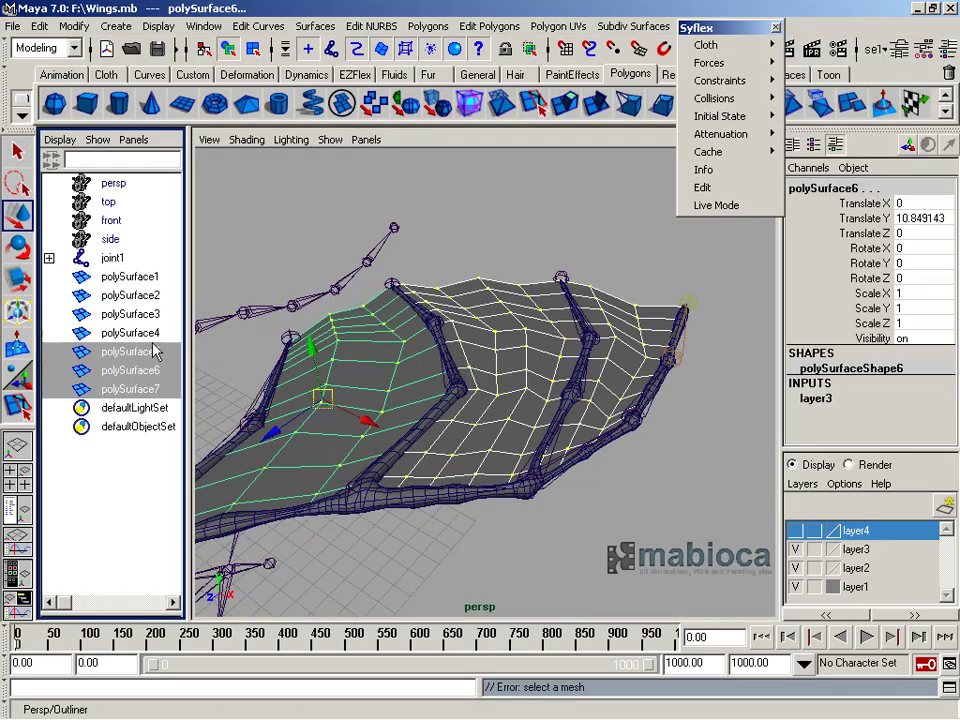
Freeze transformations on the three wing panels
{"action": "left_click", "coordinate": [555, 333]}
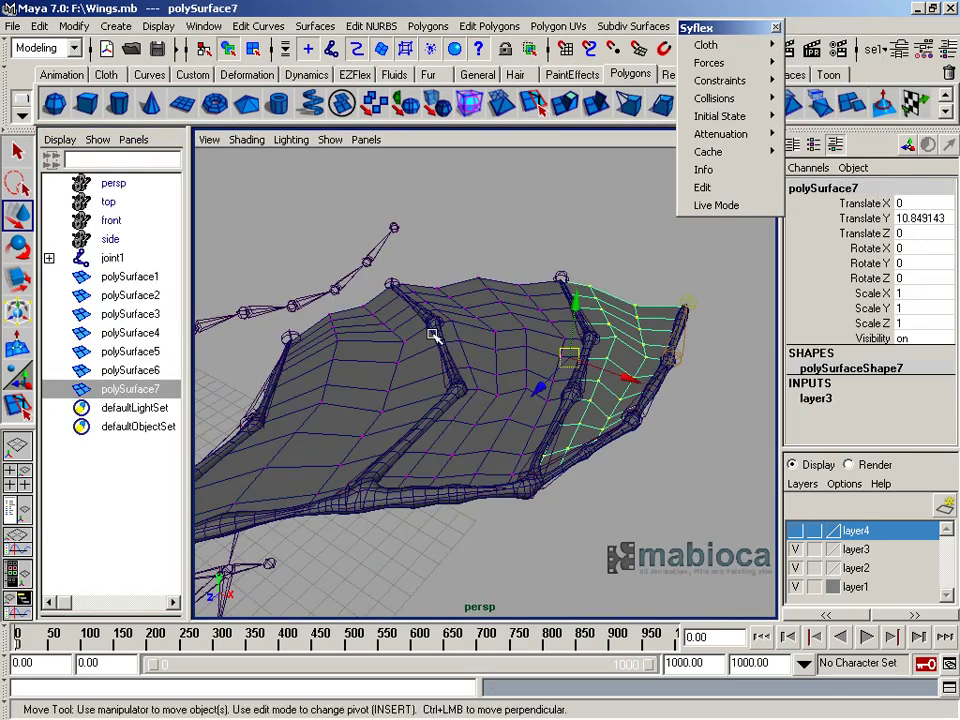
{"action": "key", "text": "ctrl+z"}
{"action": "left_click", "coordinate": [73, 26]}
{"action": "left_click", "coordinate": [90, 84]}
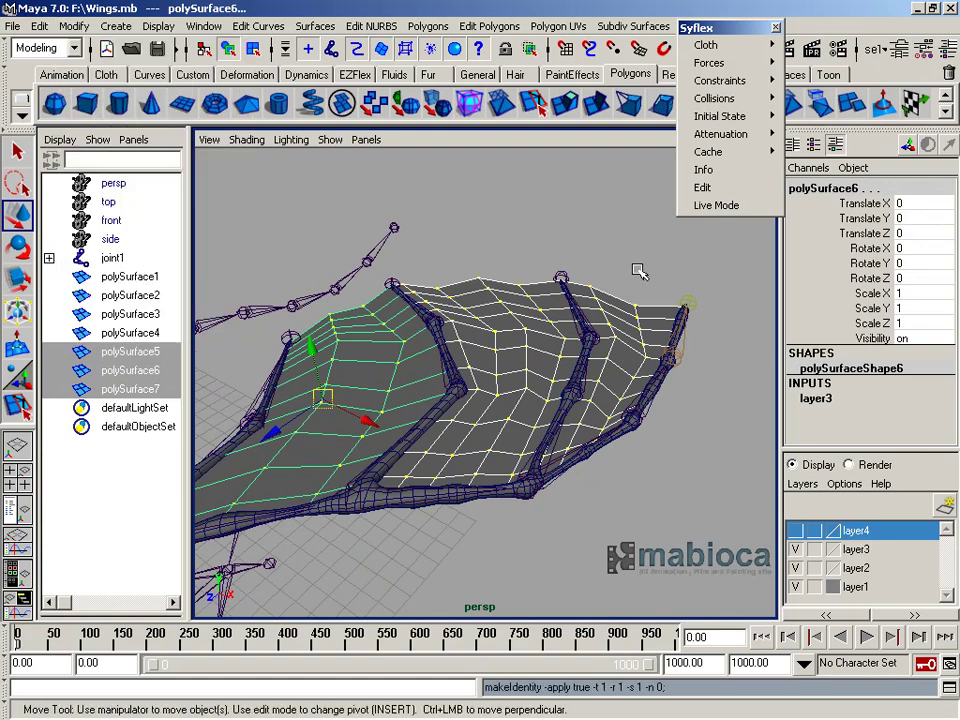
Select polySurface5–7 and try creating Syflex cloth from them
{"action": "left_click", "coordinate": [560, 320]}
{"action": "left_click", "coordinate": [320, 340]}
{"action": "left_click", "coordinate": [480, 300]}
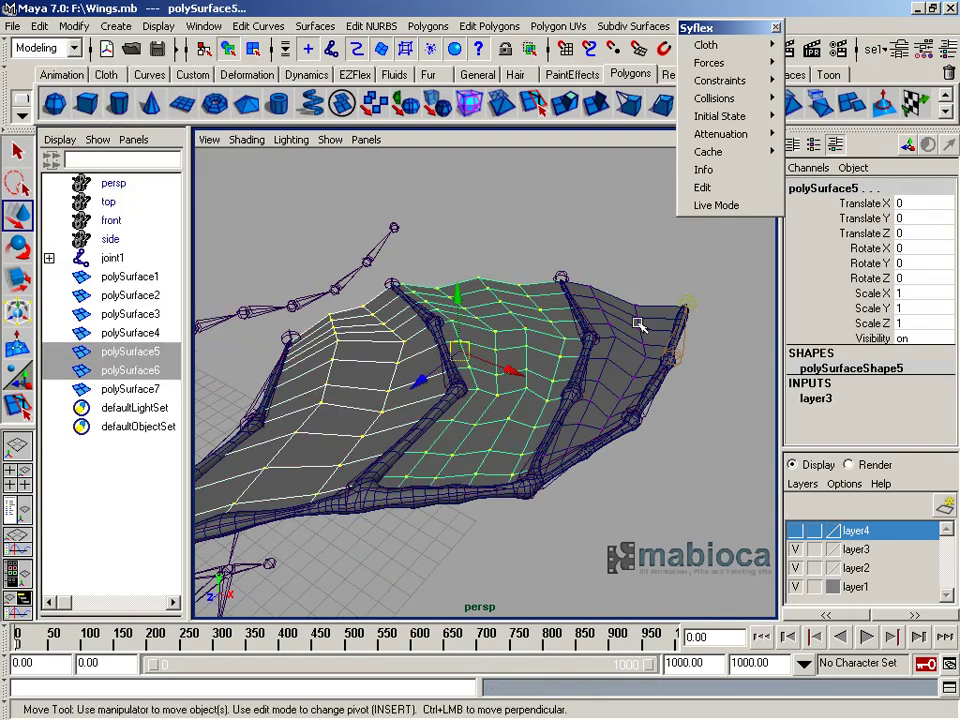
{"action": "left_click", "coordinate": [300, 330]}
{"action": "left_click", "coordinate": [815, 45]}
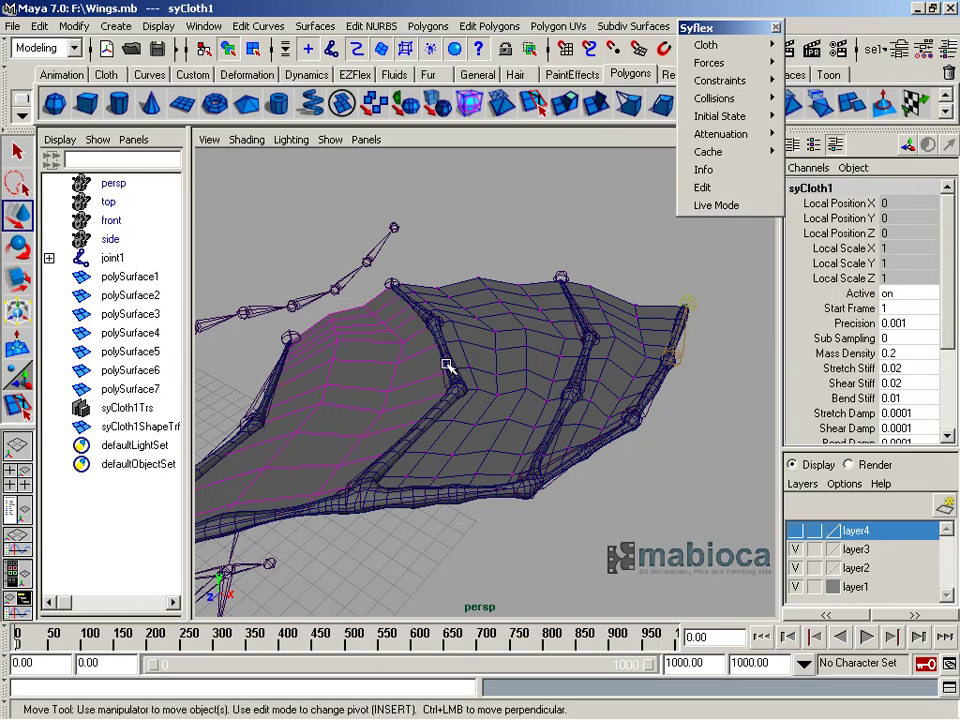
{"action": "left_click", "coordinate": [815, 44]}
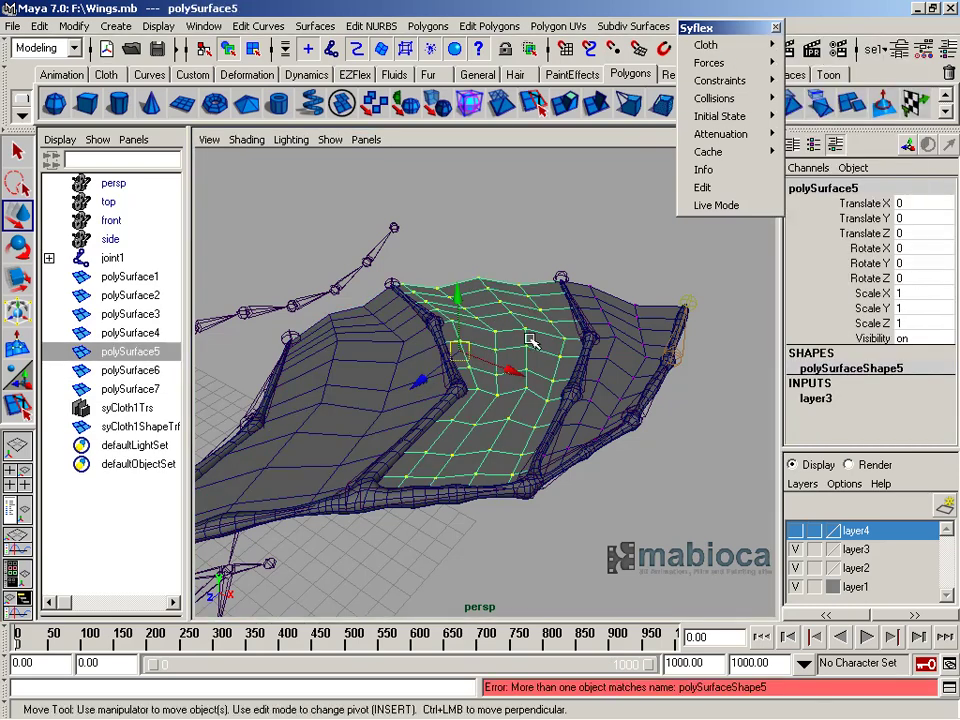
{"action": "left_click", "coordinate": [367, 349]}
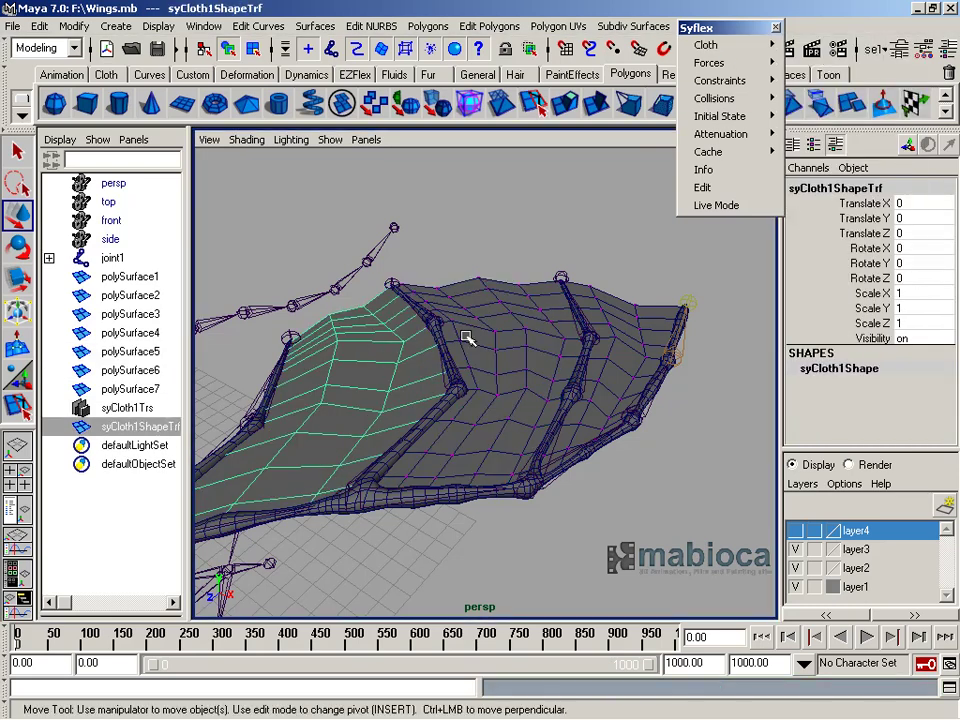
{"action": "left_click", "coordinate": [130, 351]}
{"action": "left_click", "coordinate": [815, 45]}
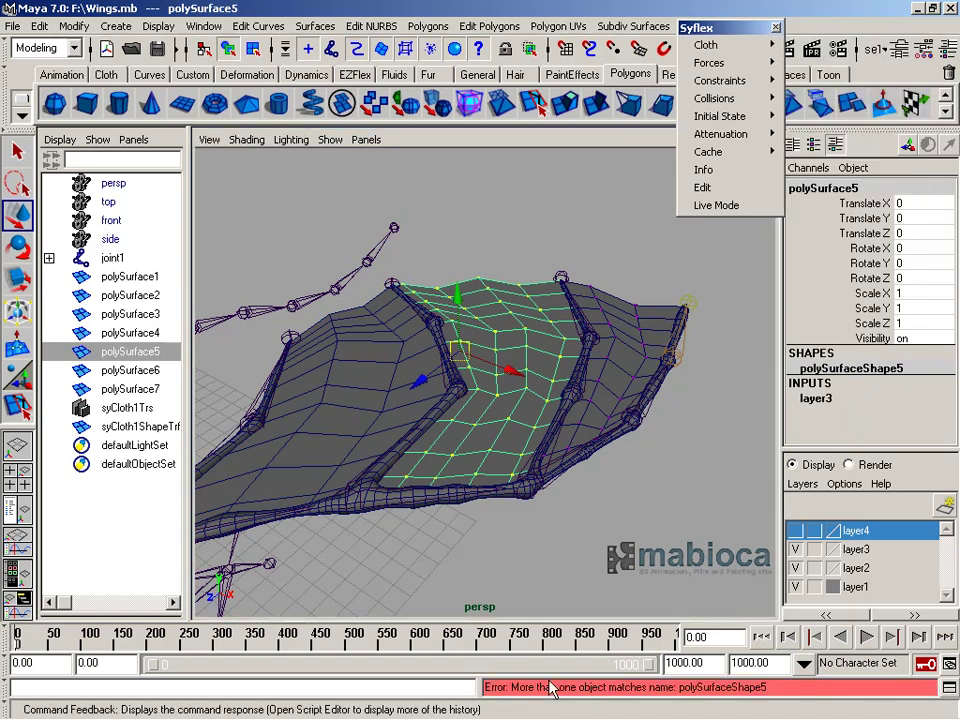
Show shape nodes in the Outliner and expand polySurface5, 6 and 7
{"action": "right_click", "coordinate": [118, 359]}
{"action": "left_click", "coordinate": [150, 384]}
{"action": "left_click", "coordinate": [49, 351]}
{"action": "left_click", "coordinate": [49, 389]}
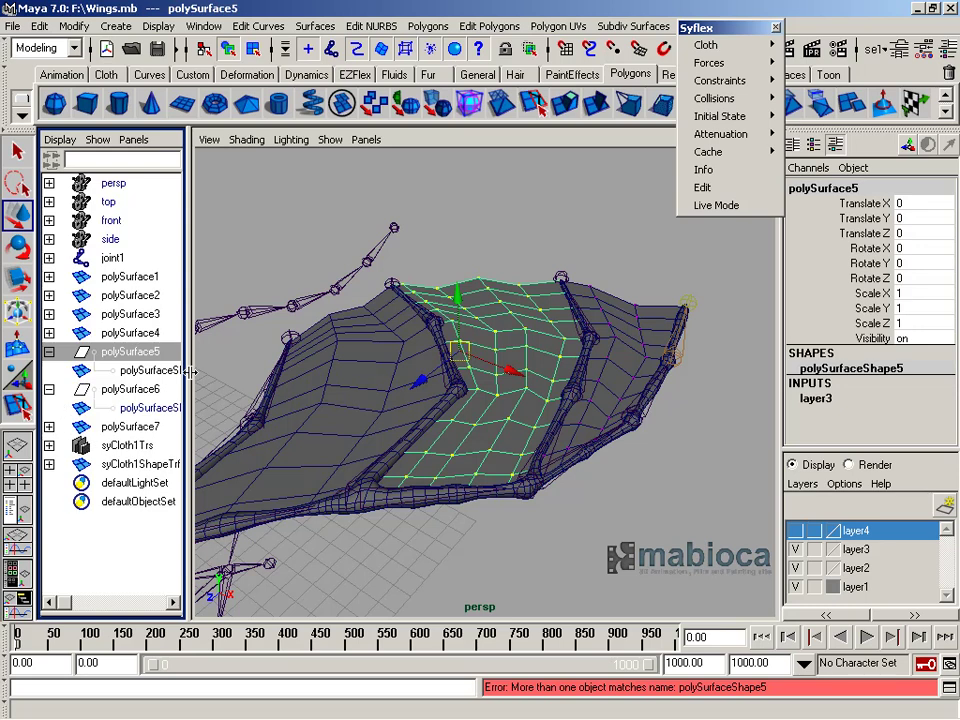
{"action": "left_click", "coordinate": [49, 426]}
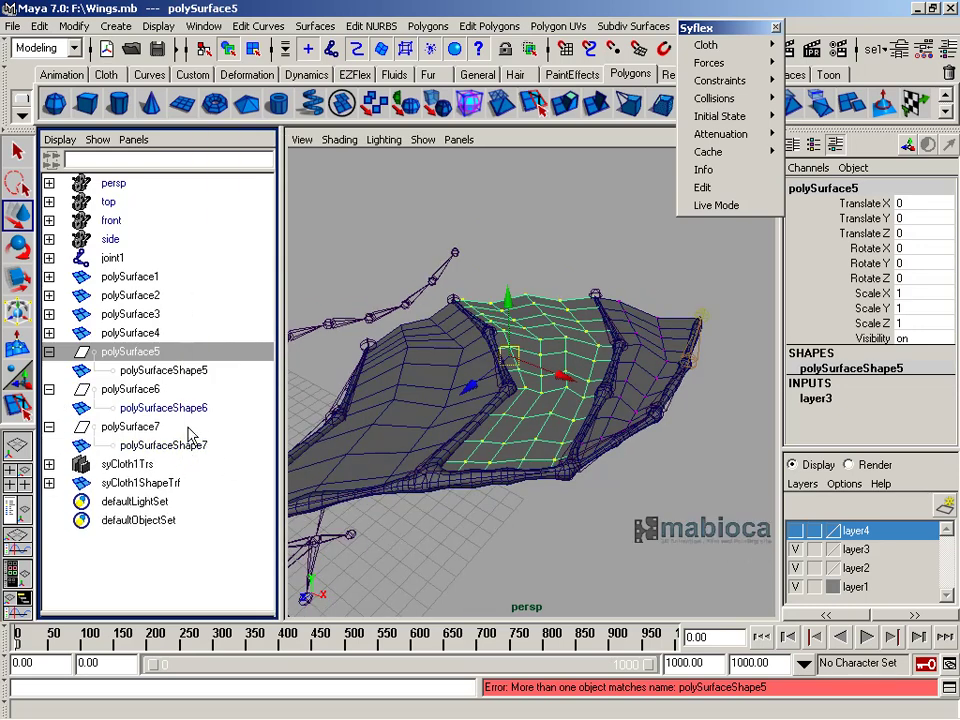
Undo the trial cloth creation
{"action": "left_click", "coordinate": [413, 390]}
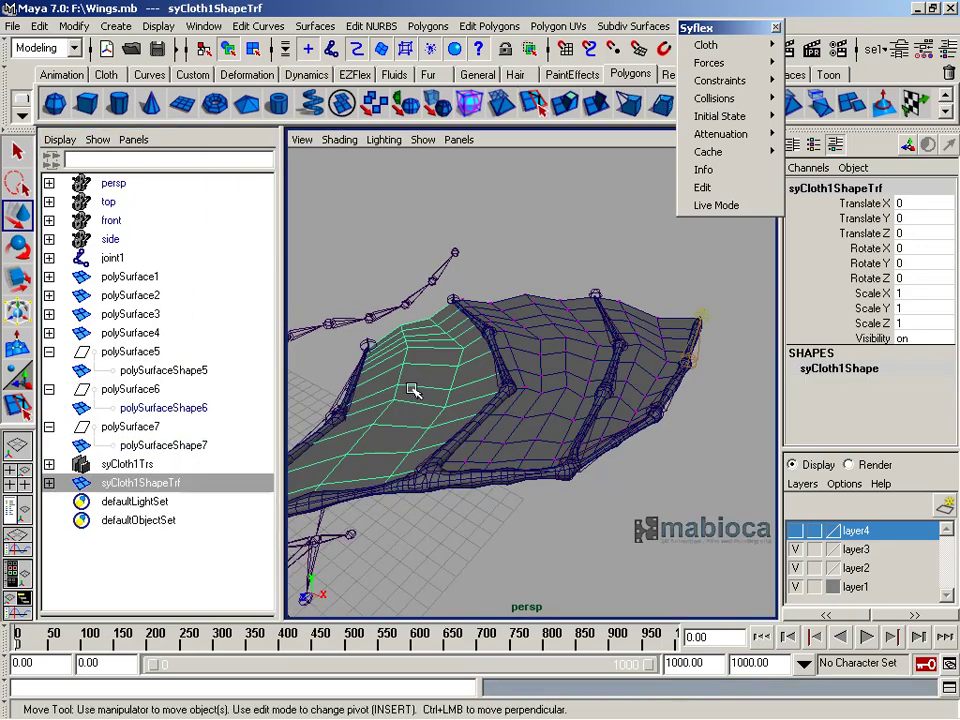
{"action": "key", "text": "ctrl+z"}
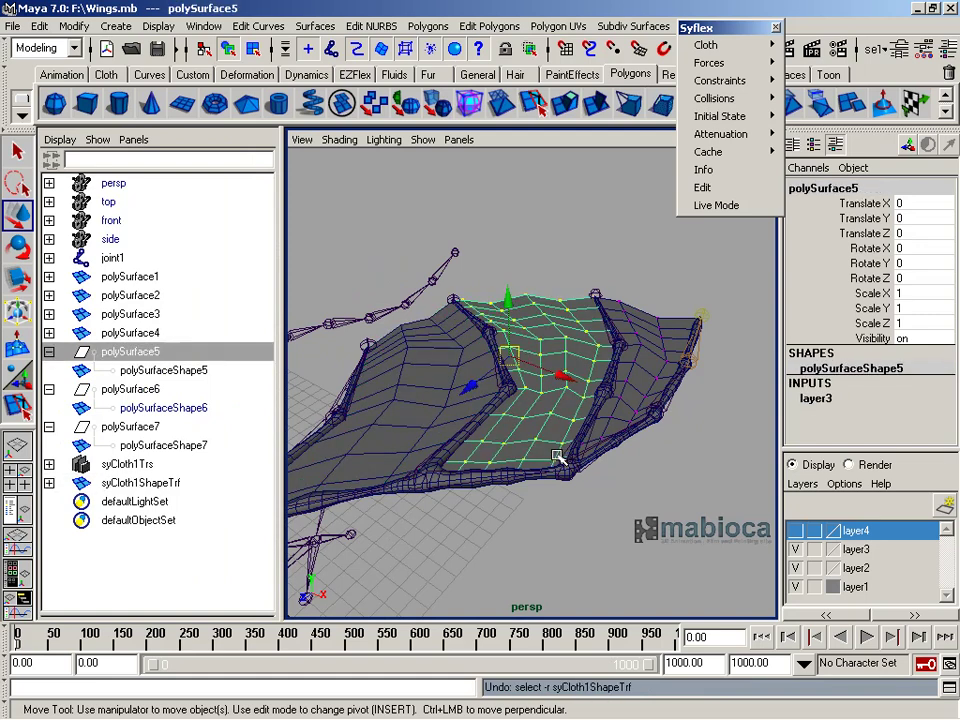
{"action": "key", "text": "ctrl+z"}
Edit the polySurfaceShape5 and 6 names in the Outliner, typing 'b' and 'nnn'
{"action": "left_click_drag", "start_coordinate": [528, 345], "coordinate": [632, 340]}
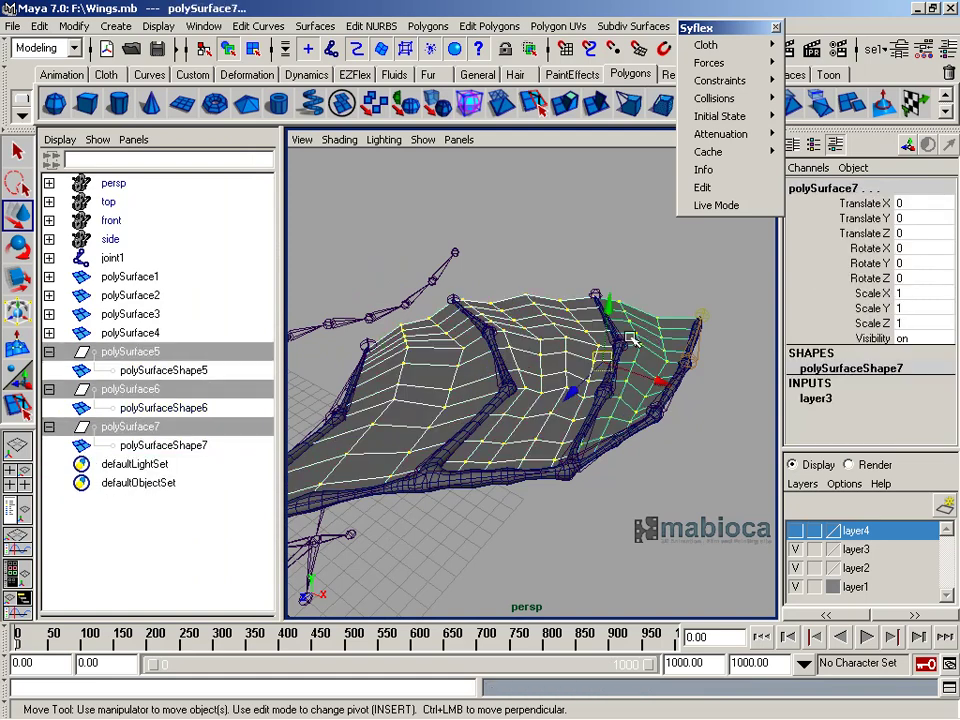
{"action": "double_click", "coordinate": [148, 354]}
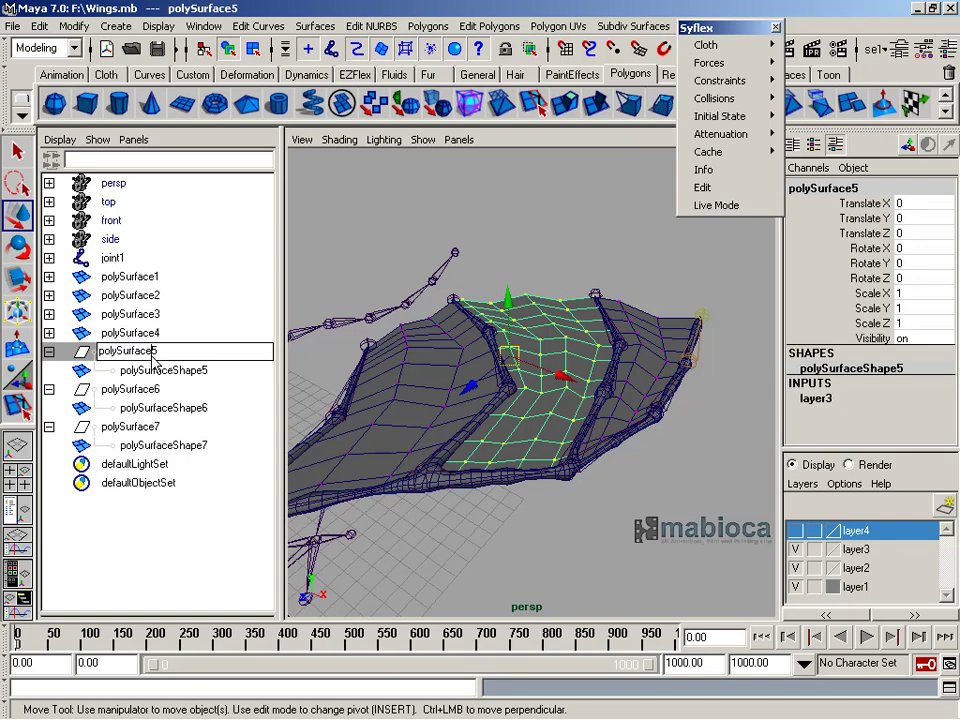
{"action": "type", "text": "bb"}
{"action": "double_click", "coordinate": [173, 371]}
{"action": "left_click_drag", "start_coordinate": [150, 371], "coordinate": [45, 381]}
{"action": "type", "text": "bbbShape5"}
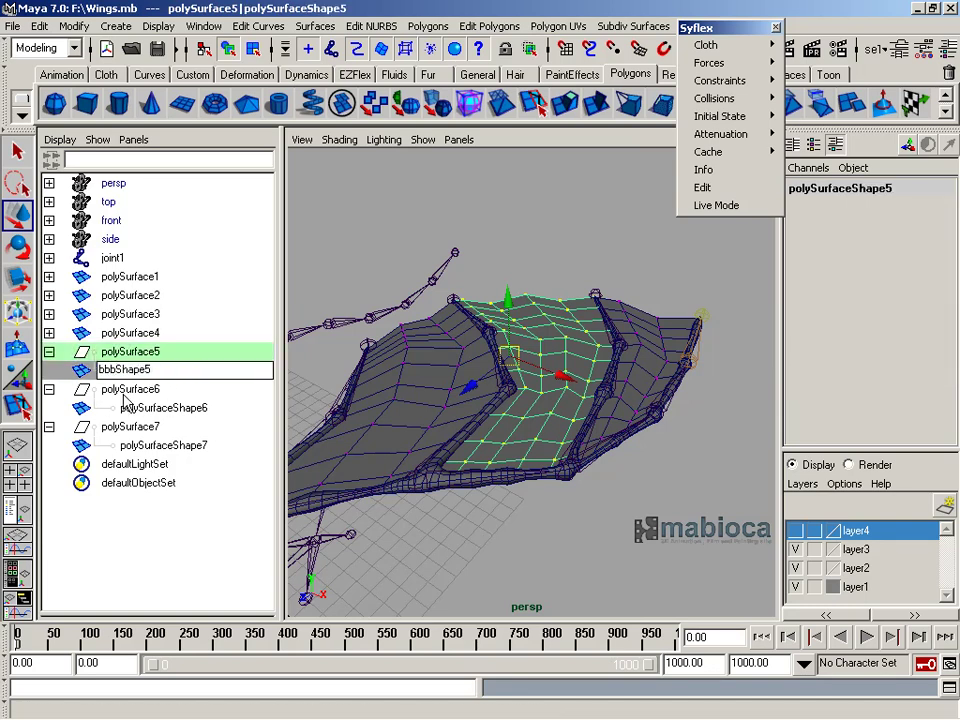
{"action": "double_click", "coordinate": [139, 392]}
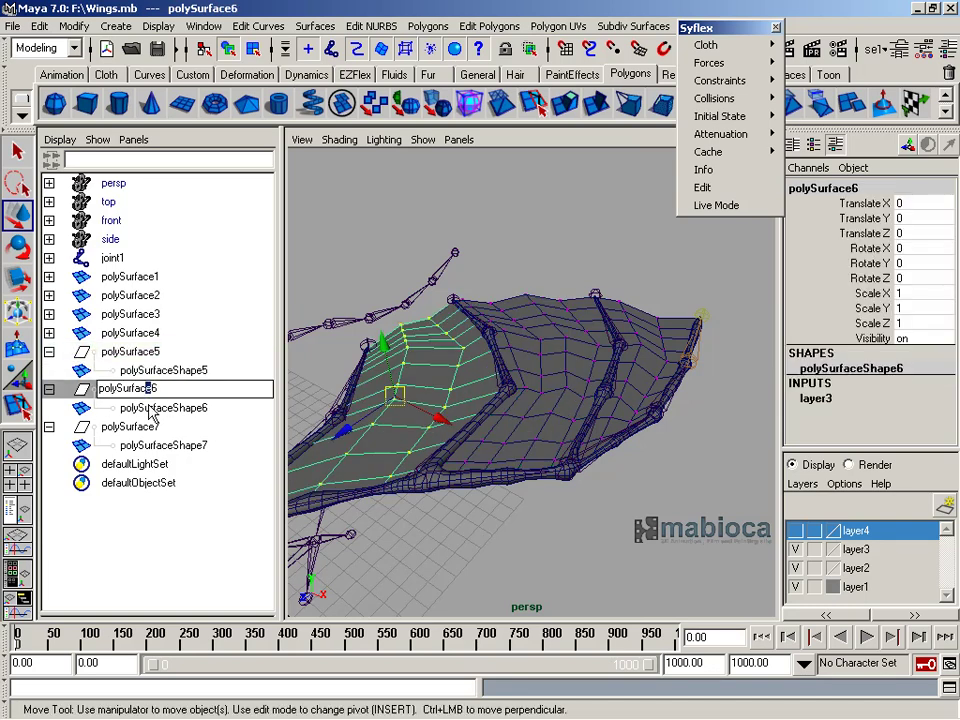
{"action": "type", "text": "n"}
{"action": "double_click", "coordinate": [152, 410]}
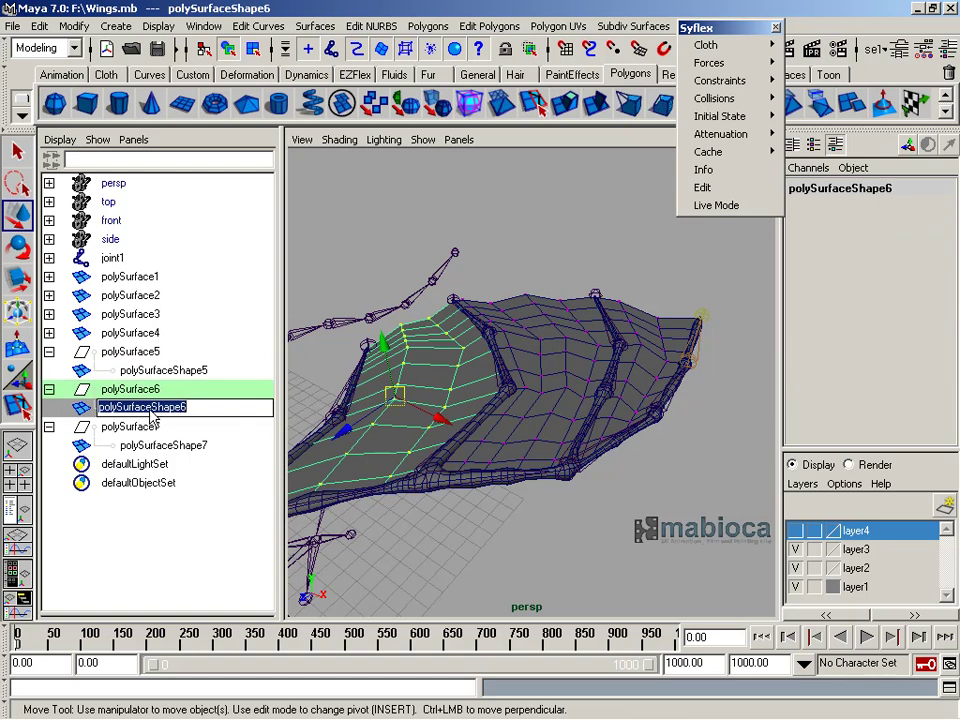
{"action": "left_click_drag", "start_coordinate": [150, 408], "coordinate": [40, 410]}
{"action": "type", "text": "nnn"}
Rename polySurfaceShape7 to mmmShape7
{"action": "double_click", "coordinate": [145, 428]}
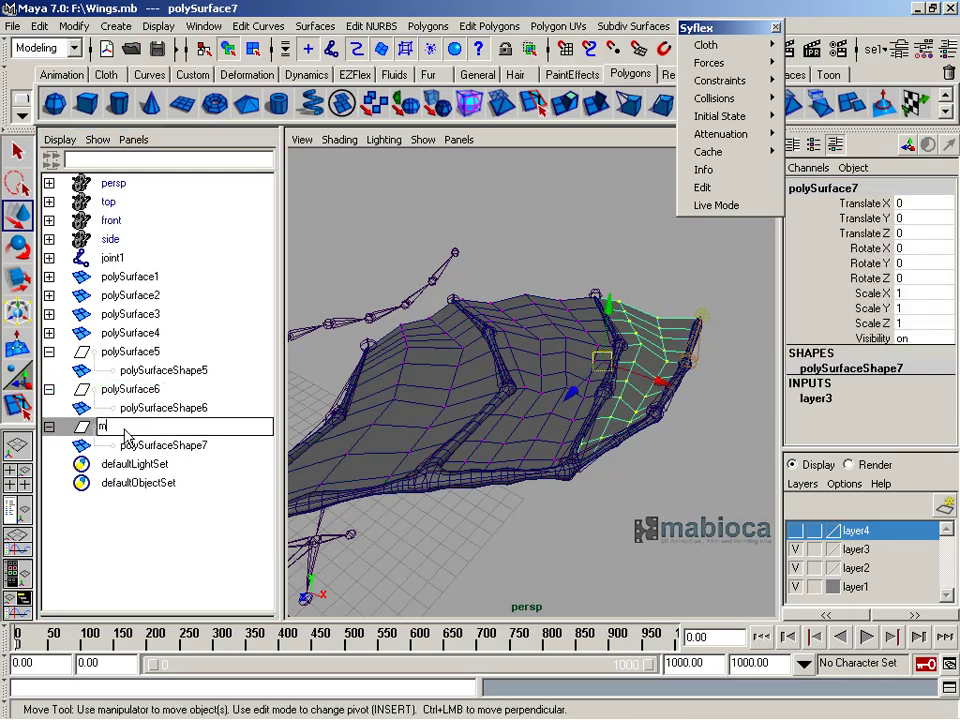
{"action": "type", "text": "polySurfacm7"}
{"action": "double_click", "coordinate": [178, 446]}
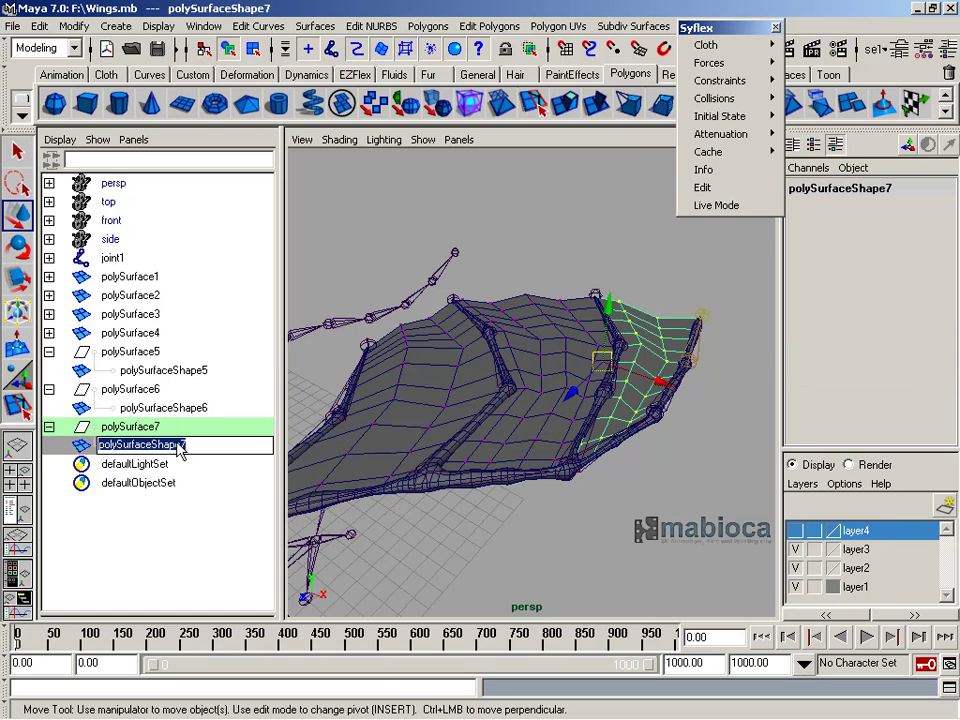
{"action": "left_click_drag", "start_coordinate": [150, 452], "coordinate": [50, 452]}
{"action": "type", "text": "mmm"}
{"action": "key", "text": "Return"}
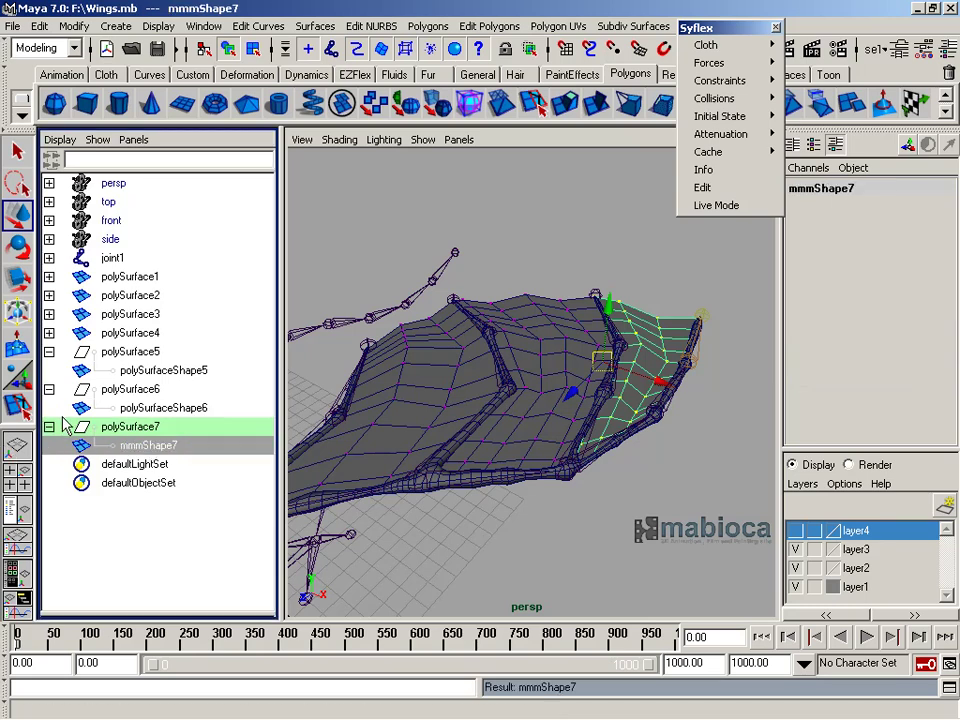
Collapse the Outliner items and create Syflex cloth syCloth1 from polySurface7
{"action": "left_click", "coordinate": [49, 426]}
{"action": "left_click", "coordinate": [49, 389]}
{"action": "left_click", "coordinate": [49, 352]}
{"action": "left_click", "coordinate": [140, 356], "text": "shift"}
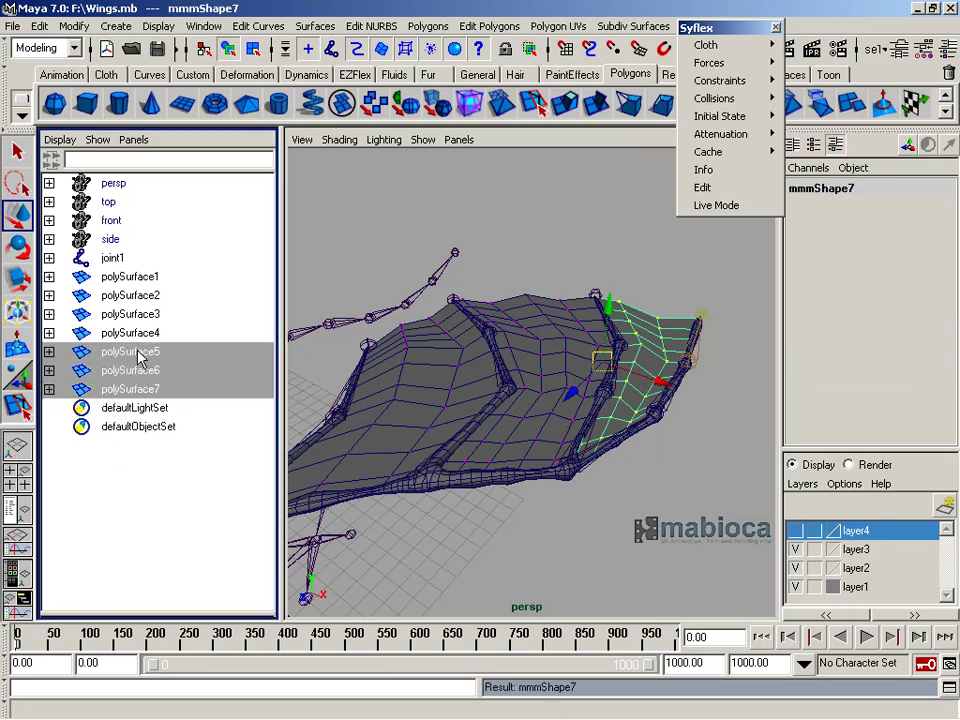
{"action": "left_click", "coordinate": [647, 323]}
{"action": "left_click", "coordinate": [827, 46]}
{"action": "left_click", "coordinate": [597, 268]}
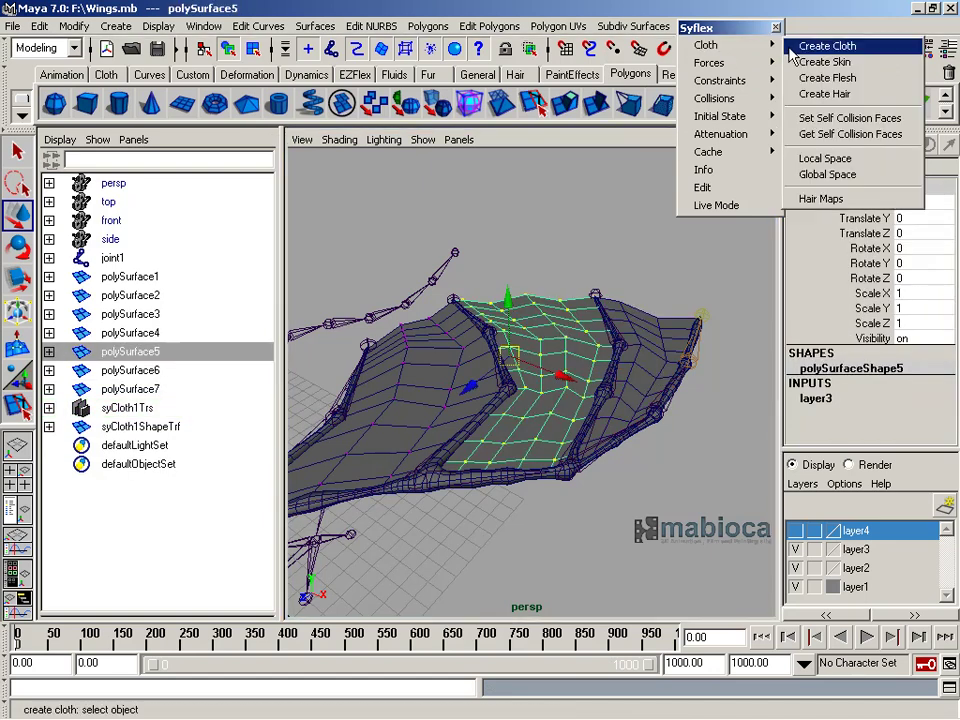
Rename polySurface5 to polySurfdfsfg and turn it into Syflex cloth
{"action": "left_click", "coordinate": [791, 48]}
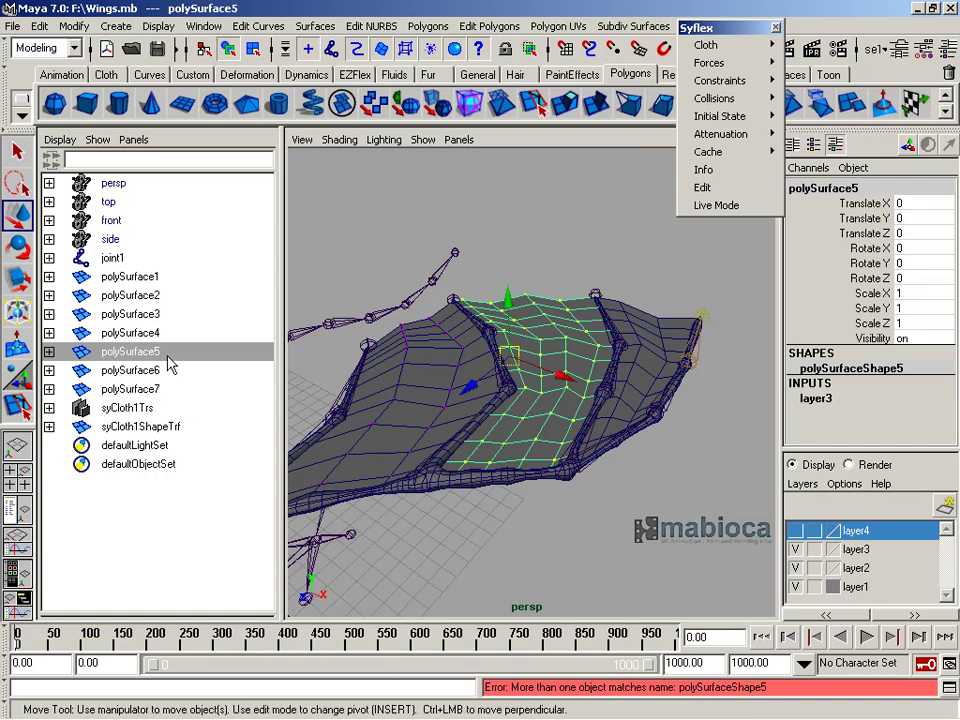
{"action": "double_click", "coordinate": [150, 354]}
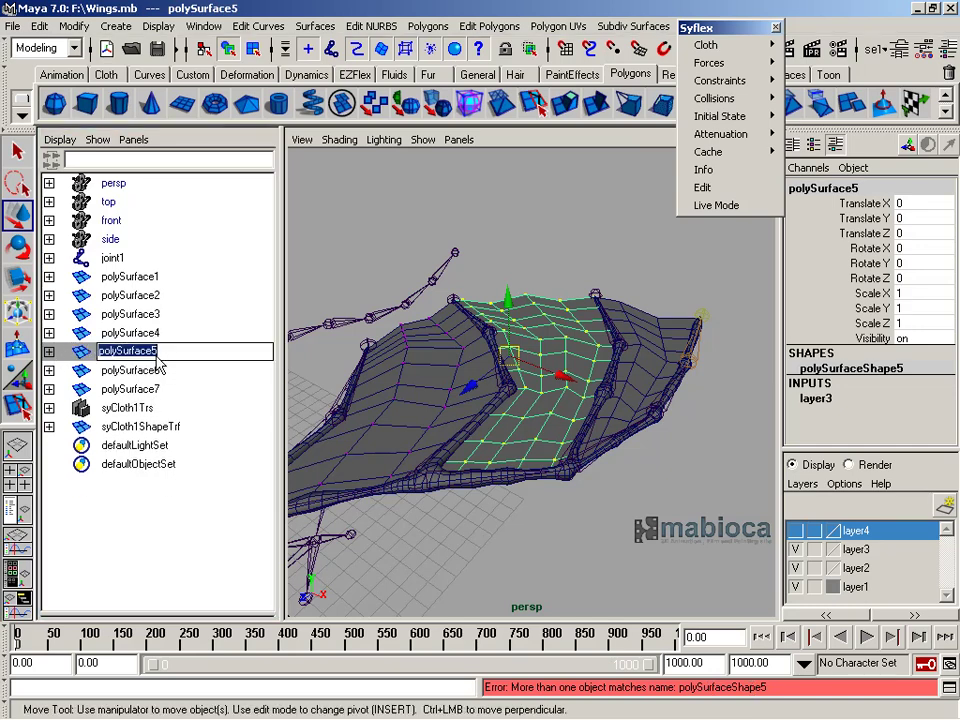
{"action": "type", "text": "fs"}
{"action": "key", "text": "Return"}
{"action": "double_click", "coordinate": [153, 355]}
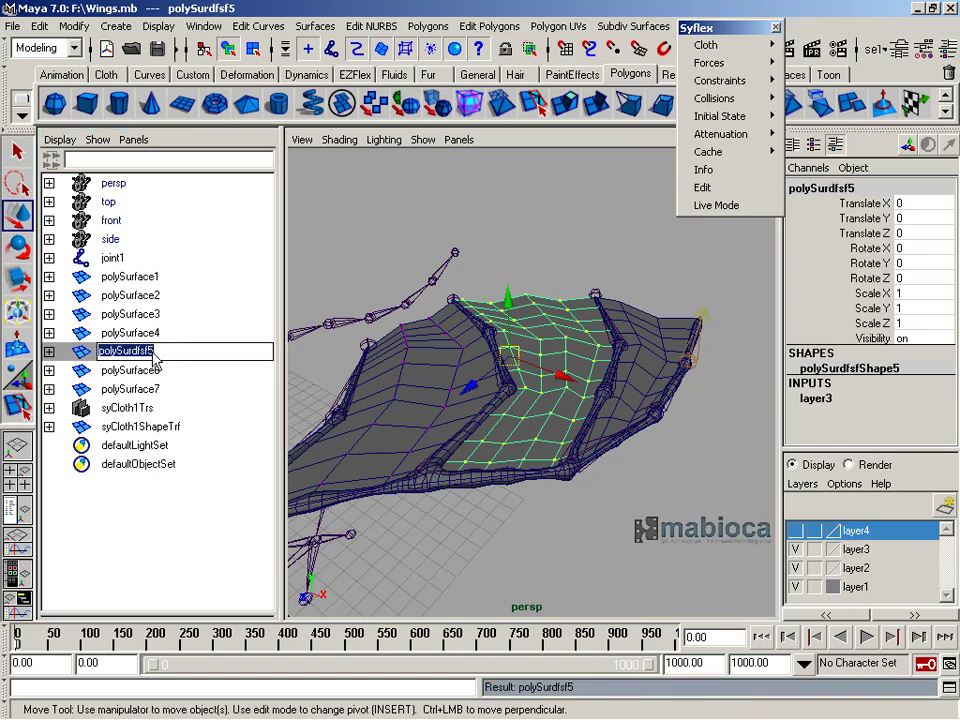
{"action": "key", "text": "Return"}
{"action": "left_click", "coordinate": [49, 352]}
{"action": "mouse_move", "coordinate": [706, 45]}
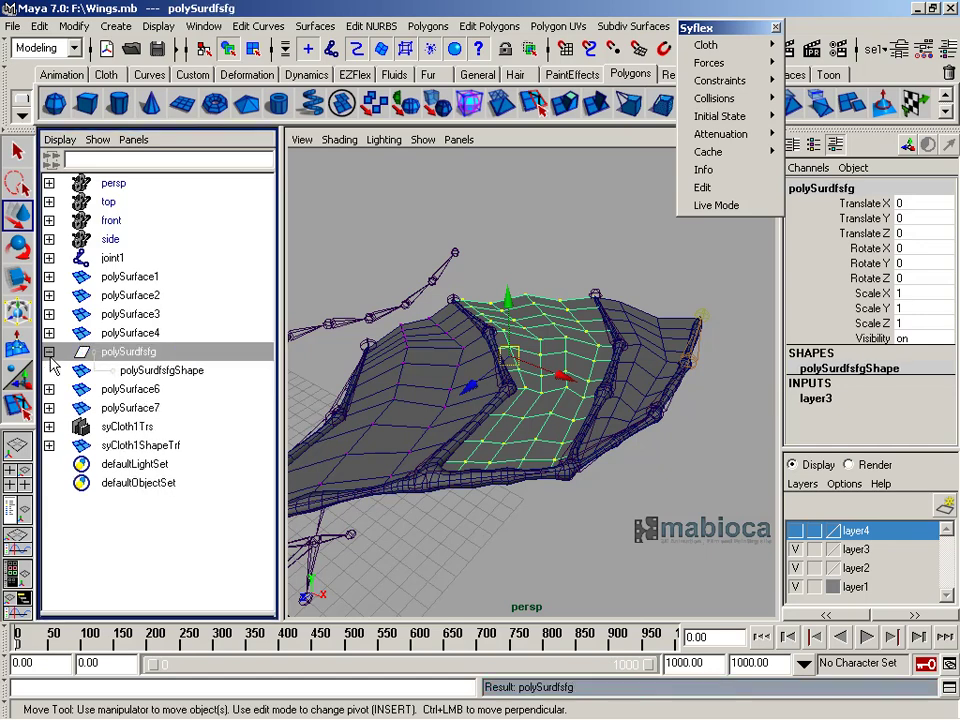
{"action": "left_click", "coordinate": [49, 352]}
{"action": "left_click", "coordinate": [803, 52]}
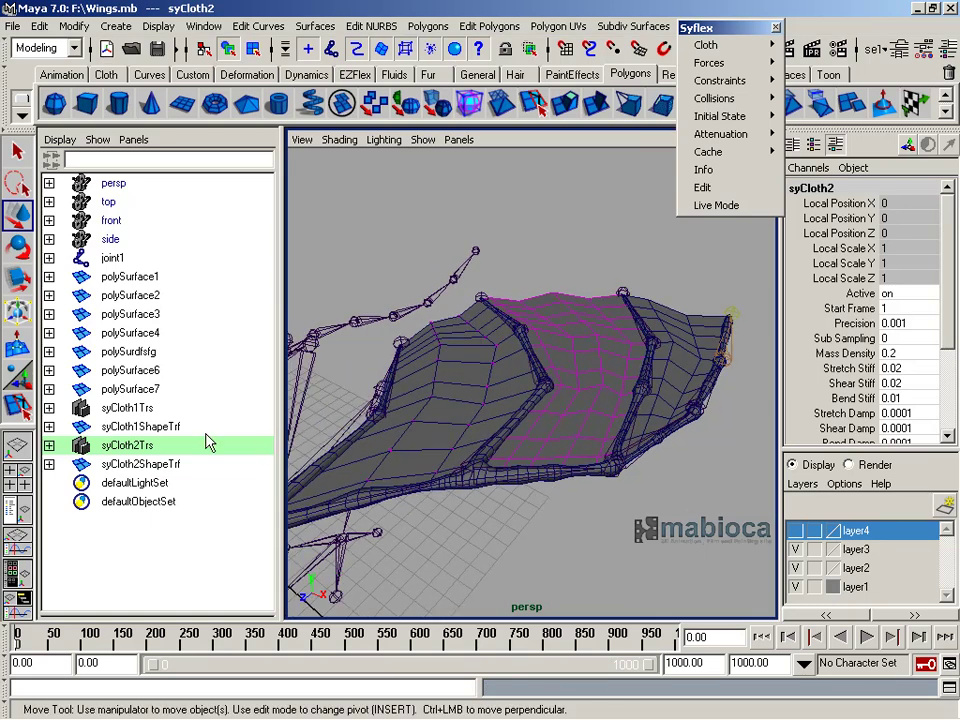
Rename polySurface6 to asdasdas, make it Syflex cloth, and select the three cloth meshes
{"action": "left_click", "coordinate": [386, 377]}
{"action": "left_click", "coordinate": [49, 370]}
{"action": "double_click", "coordinate": [170, 370]}
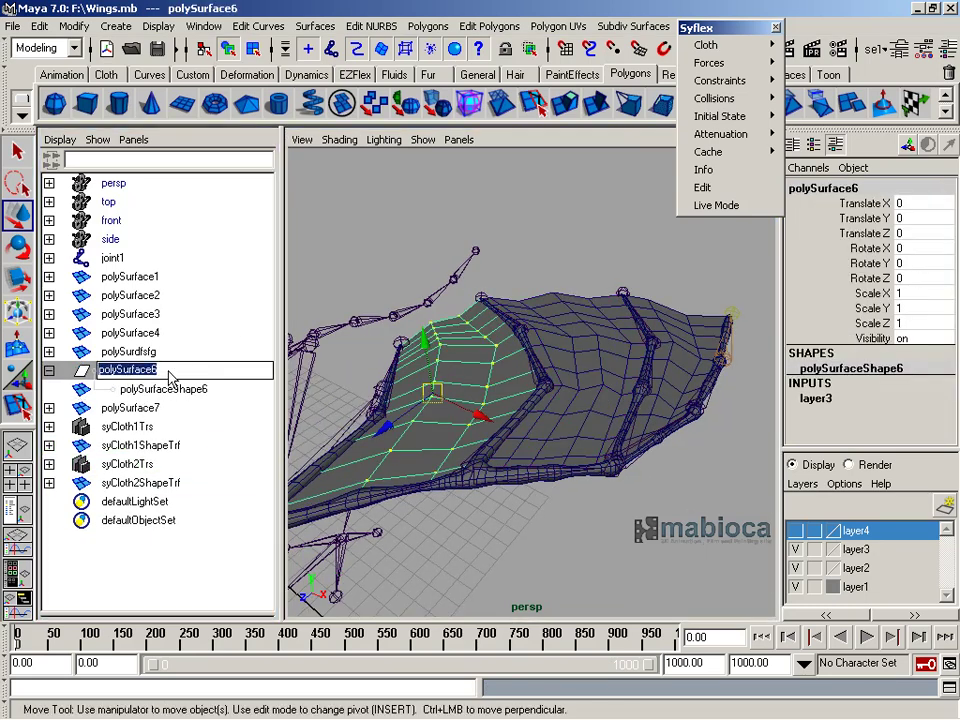
{"action": "key", "text": "Return"}
{"action": "left_click", "coordinate": [822, 43]}
{"action": "mouse_move", "coordinate": [600, 330]}
{"action": "left_mouse_down", "text": "alt"}
{"action": "mouse_move", "coordinate": [551, 332]}
{"action": "mouse_move", "coordinate": [467, 381]}
{"action": "left_mouse_up", "text": "alt"}
{"action": "left_click", "coordinate": [636, 332]}
{"action": "left_click", "coordinate": [140, 445], "text": "ctrl"}
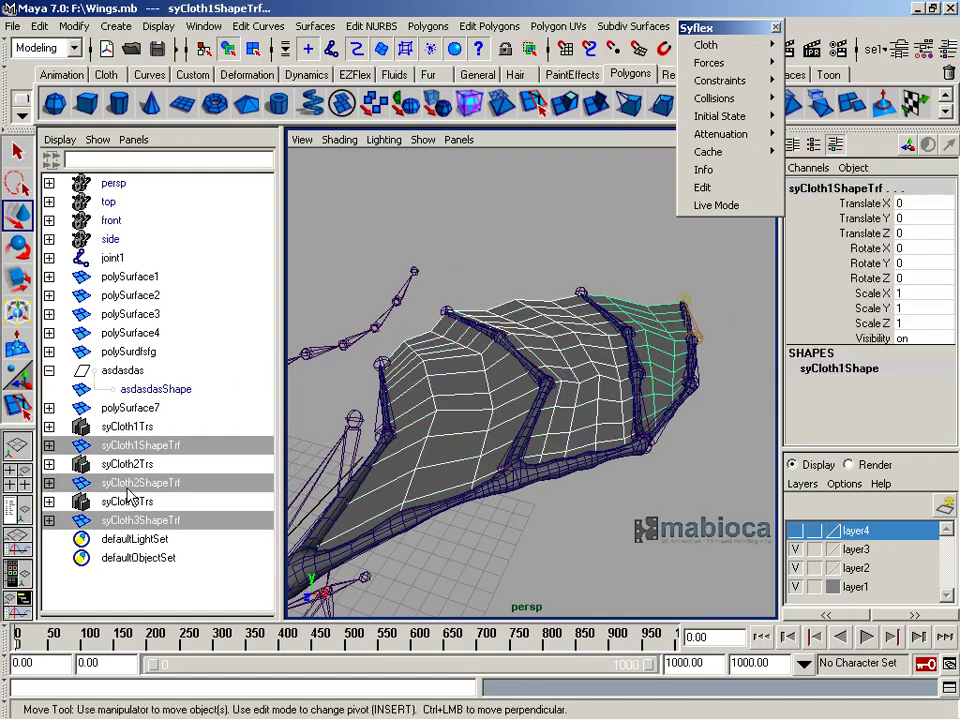
{"action": "left_click", "coordinate": [826, 62]}
{"action": "left_click_drag", "start_coordinate": [574, 557], "coordinate": [493, 510], "text": "alt"}
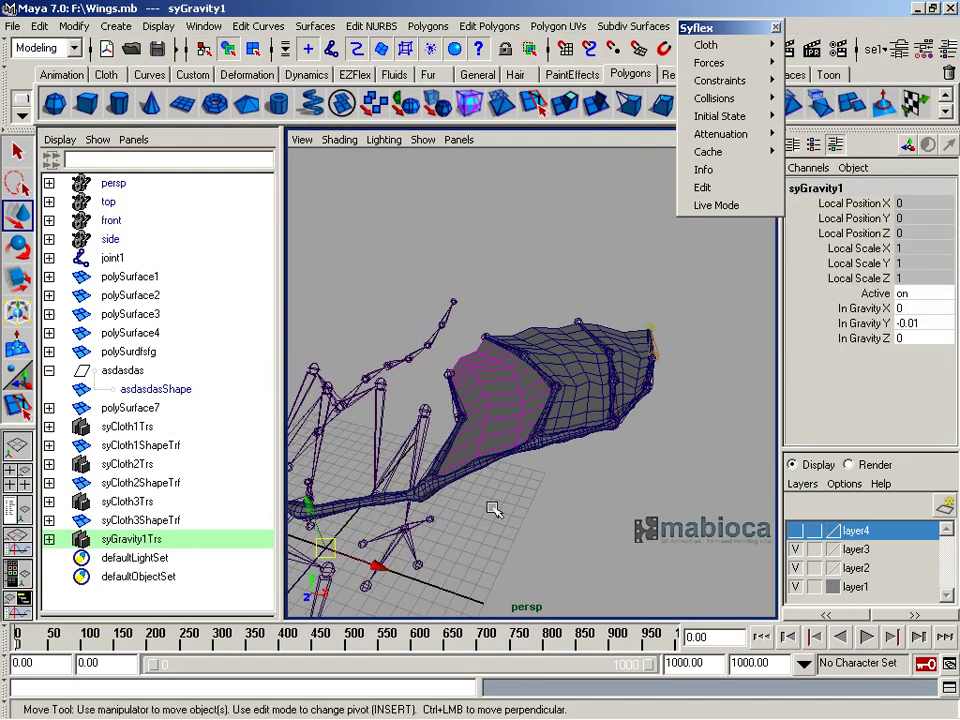
{"action": "left_click", "coordinate": [140, 482]}
{"action": "left_click", "coordinate": [130, 539], "text": "ctrl"}
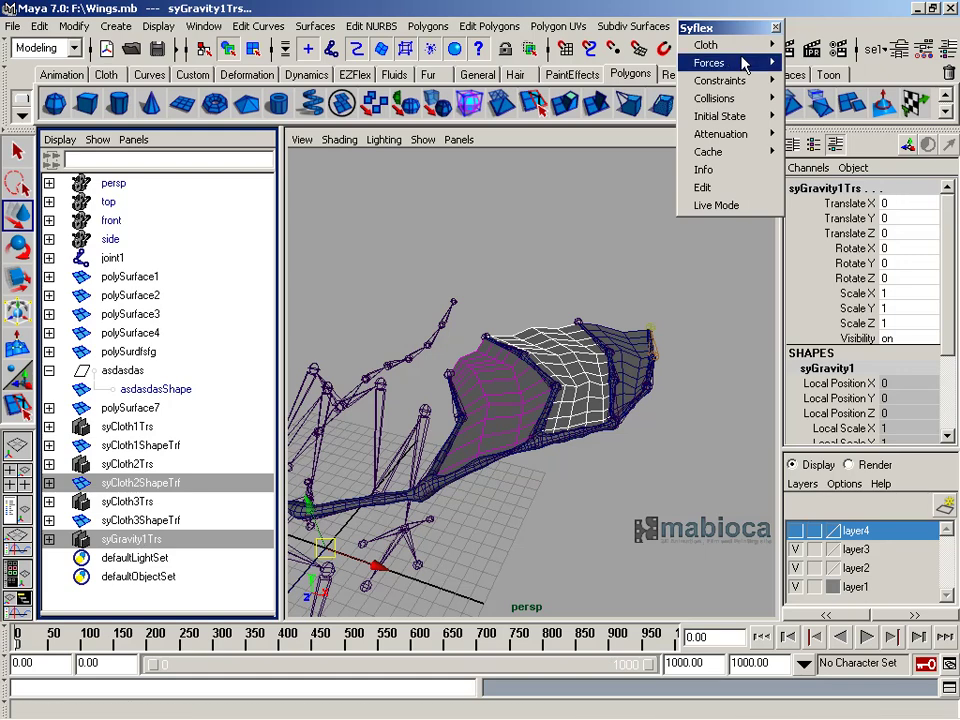
{"action": "left_click", "coordinate": [827, 62]}
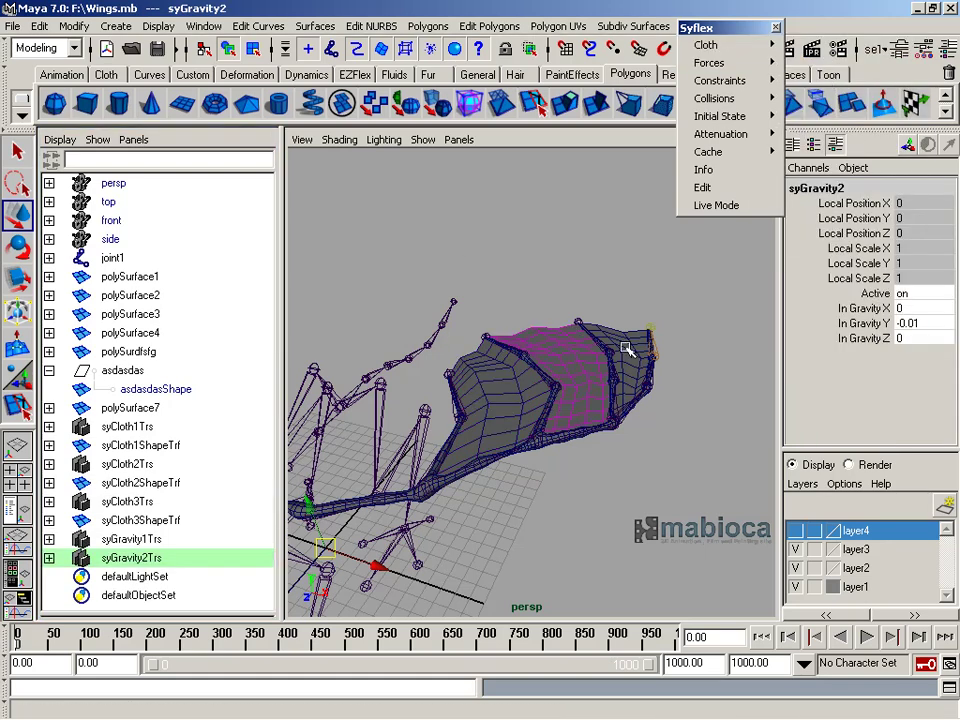
{"action": "key", "text": "ctrl+z"}
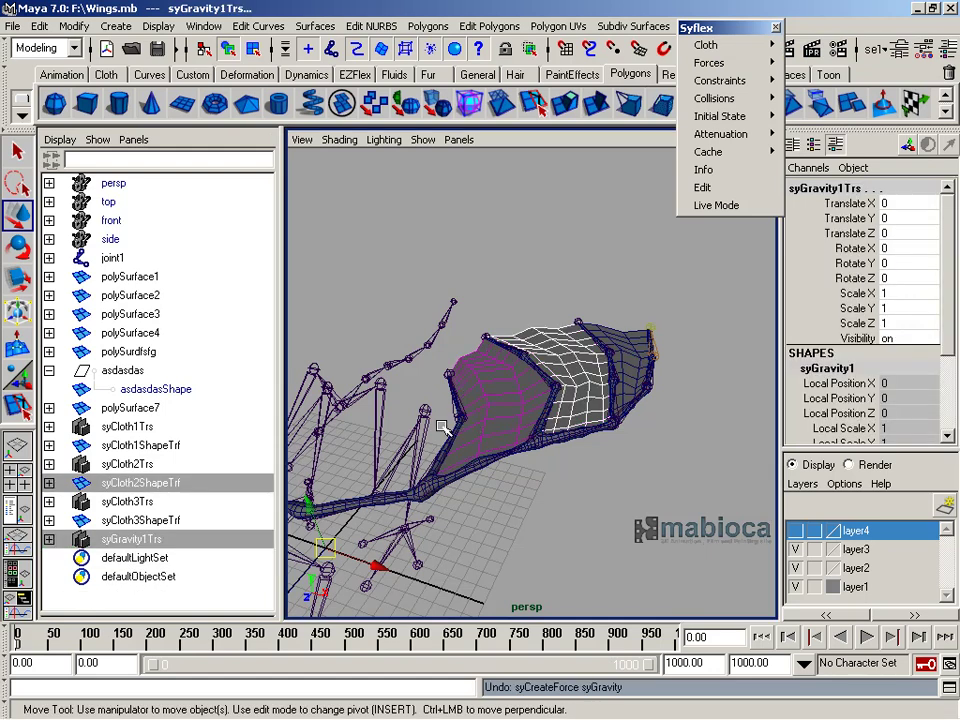
{"action": "key", "text": "ctrl+z"}
{"action": "key", "text": "ctrl+z"}
{"action": "key", "text": "ctrl+z"}
{"action": "key", "text": "ctrl+z"}
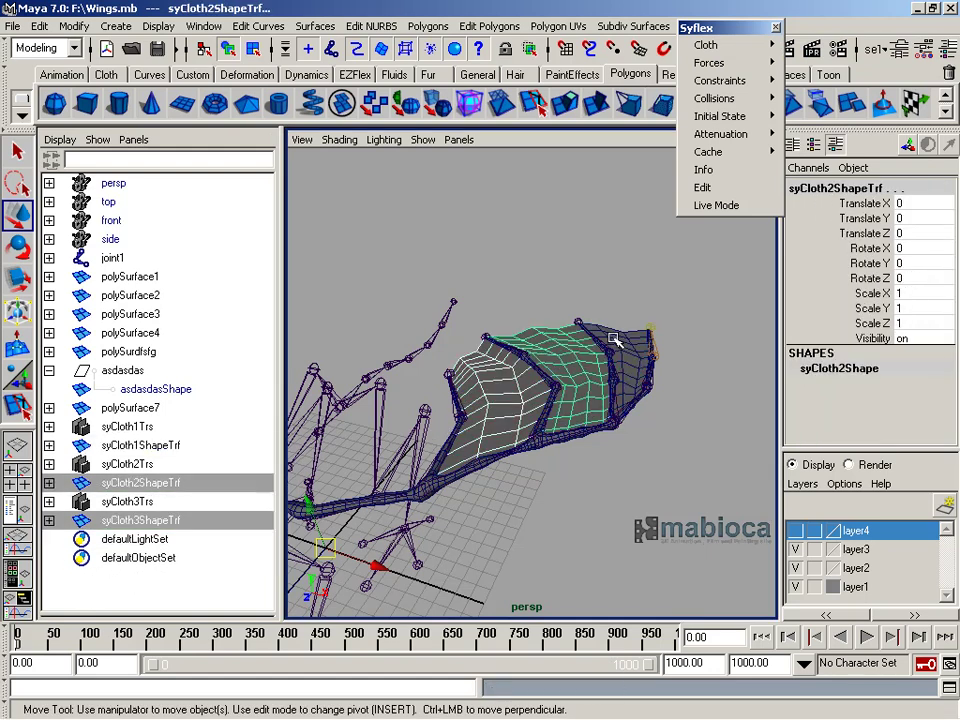
{"action": "key", "text": "ctrl+z"}
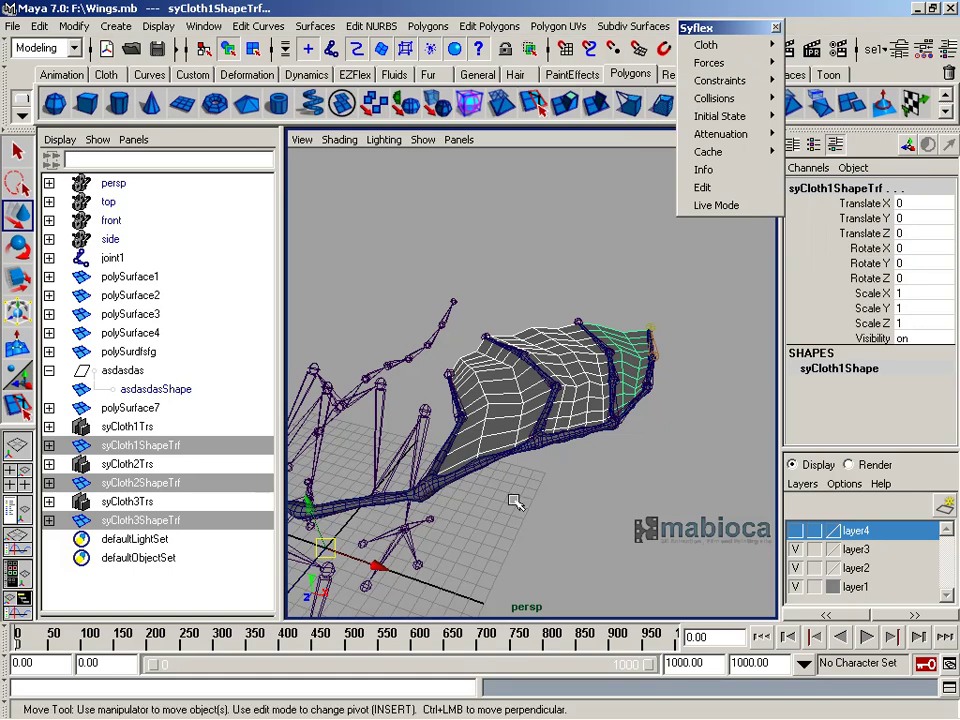
Undo back past the cloth creations to the plain wing panels
{"action": "key", "text": "ctrl+z"}
{"action": "key", "text": "ctrl+z"}
{"action": "key", "text": "ctrl+z"}
{"action": "key", "text": "ctrl+z"}
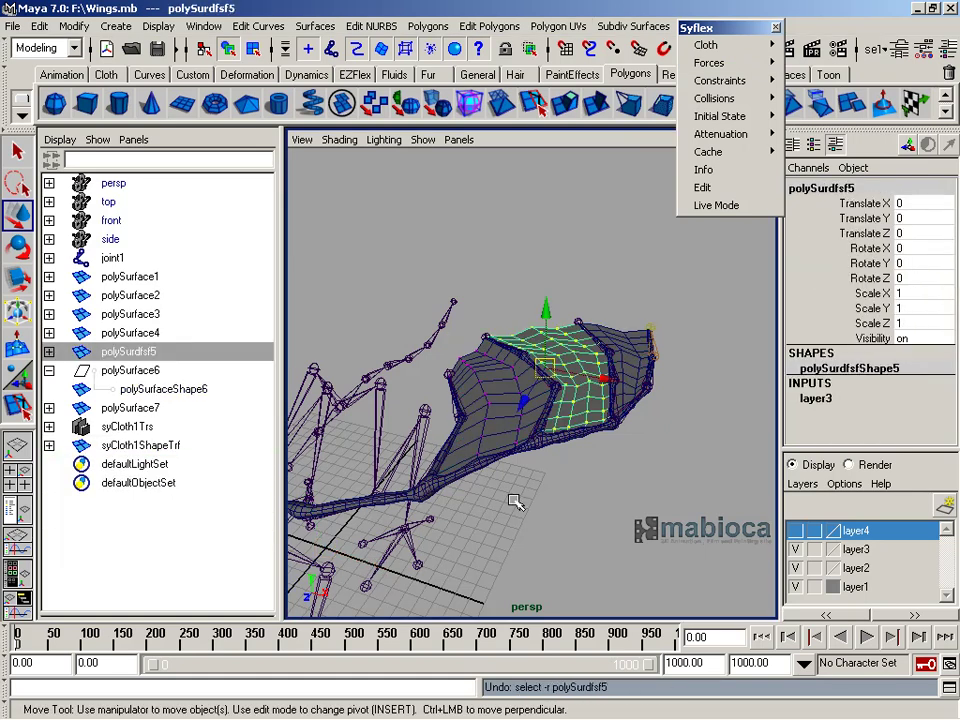
{"action": "key", "text": "ctrl+z"}
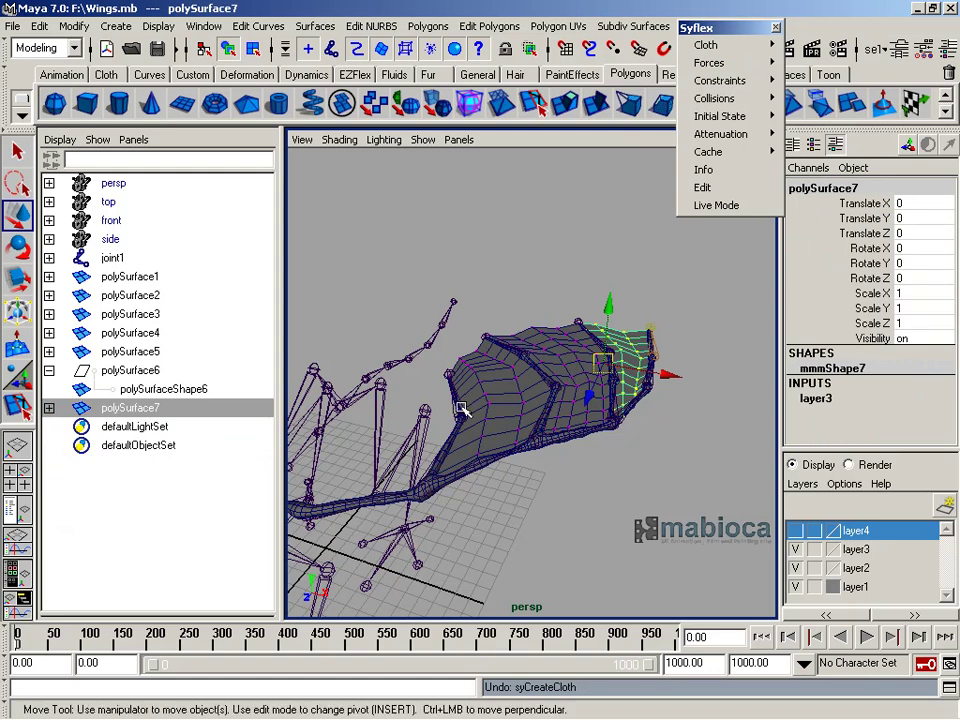
{"action": "key", "text": "ctrl+z"}
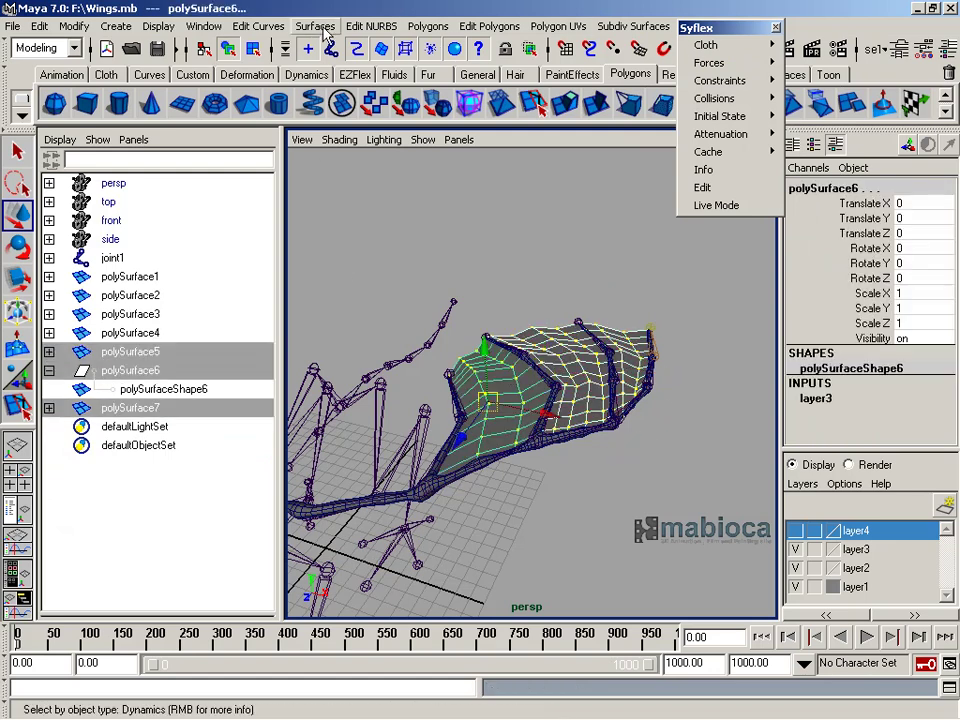
Combine polySurface5, 6 and 7 into polySurface8 and move the camera closer
{"action": "left_click", "coordinate": [325, 30]}
{"action": "left_click", "coordinate": [435, 92]}
{"action": "left_click_drag", "start_coordinate": [450, 300], "coordinate": [470, 330], "text": "alt"}
{"action": "middle_click_drag", "start_coordinate": [470, 330], "coordinate": [497, 340], "text": "alt"}
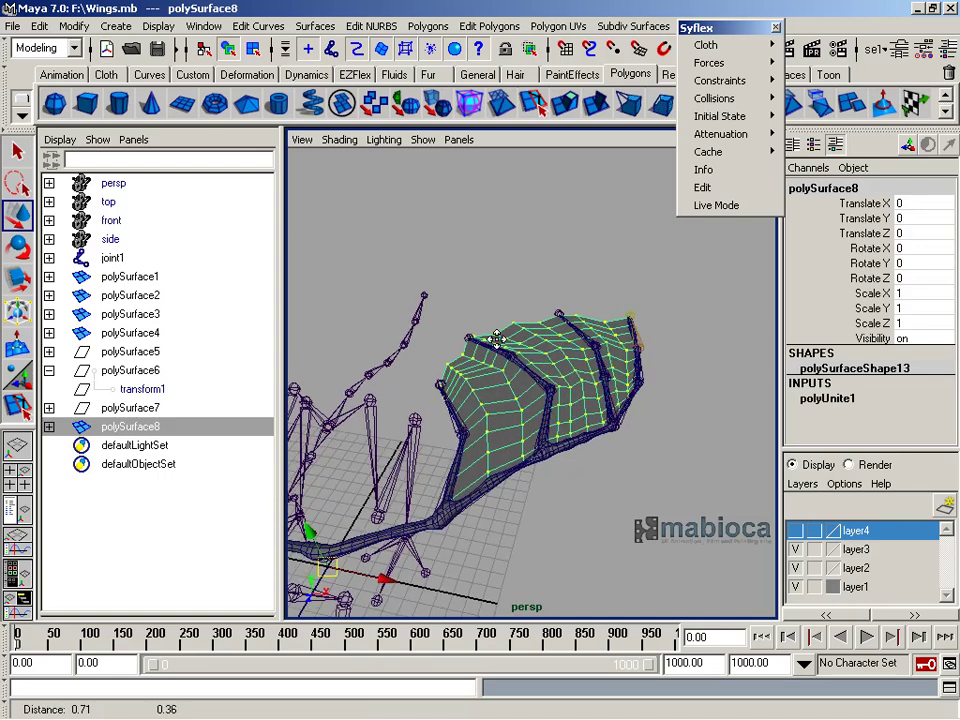
{"action": "right_click_drag", "start_coordinate": [497, 340], "coordinate": [540, 360], "text": "alt"}
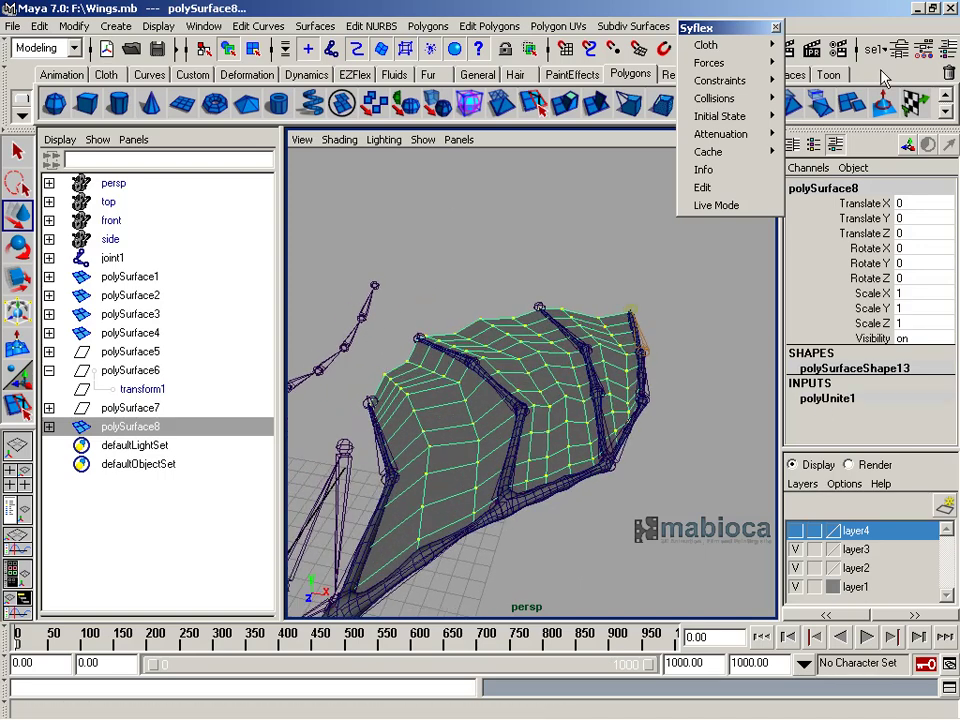
Rename polySurface8 to dfsdfsdf and turn it into Syflex cloth
{"action": "left_click", "coordinate": [710, 45]}
{"action": "left_click", "coordinate": [818, 46]}
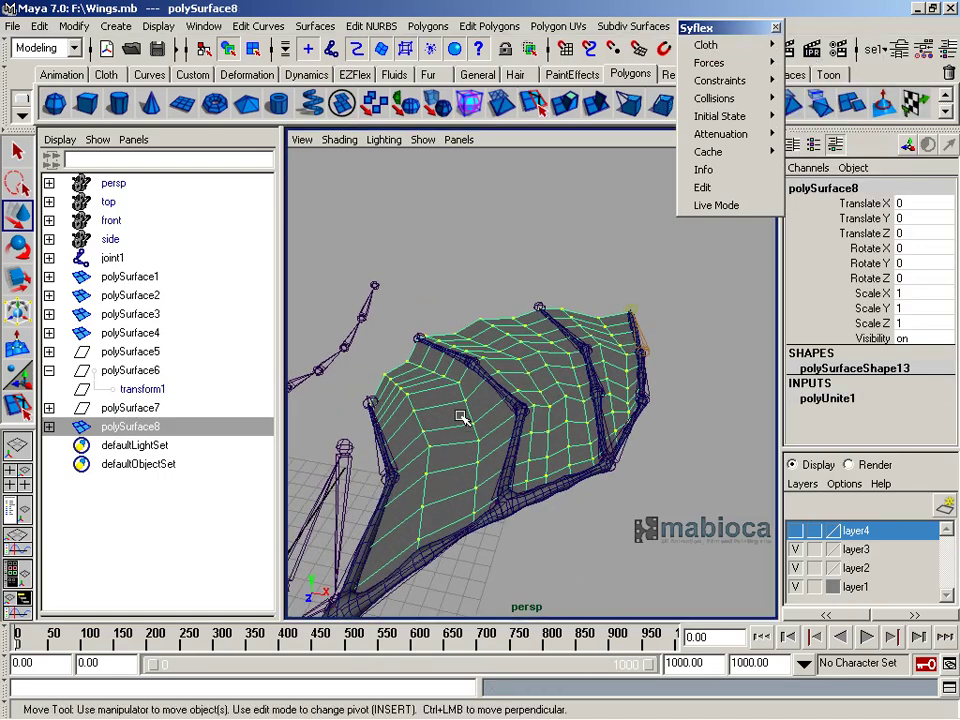
{"action": "double_click", "coordinate": [165, 428]}
{"action": "type", "text": "dfsdfsdfsdf"}
{"action": "key", "text": "Return"}
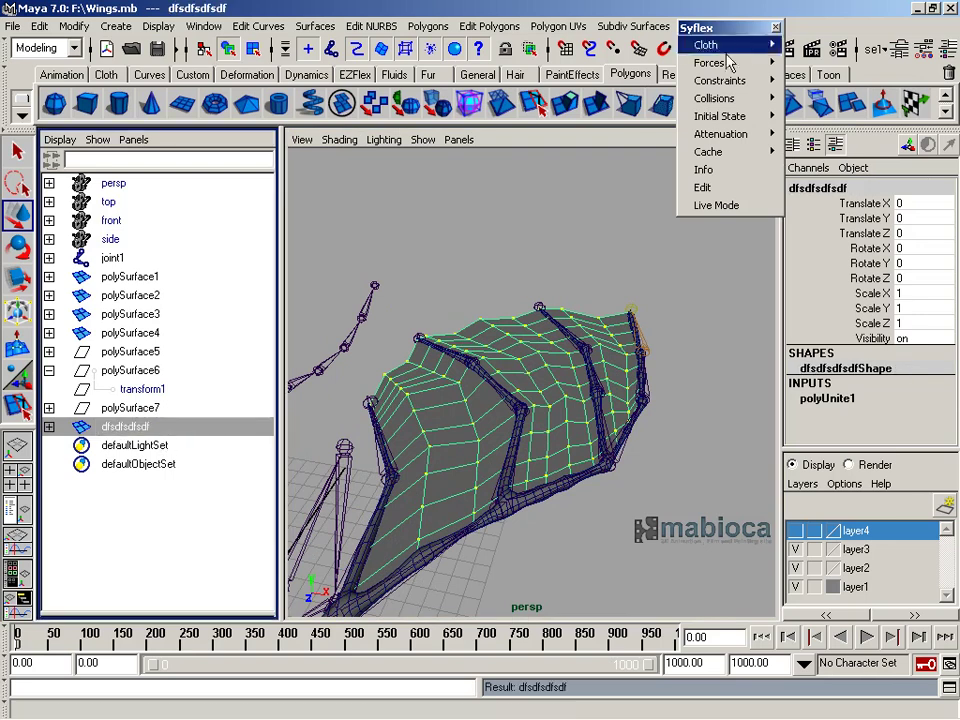
{"action": "left_click", "coordinate": [710, 45]}
{"action": "left_click", "coordinate": [818, 46]}
Add a Syflex gravity force to the cloth shape syCloth1ShapeTrf
{"action": "scroll", "coordinate": [946, 330], "scroll_direction": "down", "scroll_amount": 2}
{"action": "mouse_move", "coordinate": [620, 360]}
{"action": "left_mouse_down", "text": "alt"}
{"action": "mouse_move", "coordinate": [636, 414]}
{"action": "mouse_move", "coordinate": [594, 358]}
{"action": "left_mouse_up", "text": "alt"}
{"action": "left_click", "coordinate": [140, 464]}
{"action": "left_click", "coordinate": [709, 62]}
{"action": "left_click", "coordinate": [831, 62]}
Play the simulation to watch the wing fall, then rewind to frame 0
{"action": "right_click_drag", "start_coordinate": [594, 358], "coordinate": [560, 410], "text": "alt"}
{"action": "left_click", "coordinate": [866, 637]}
{"action": "left_click", "coordinate": [776, 643]}
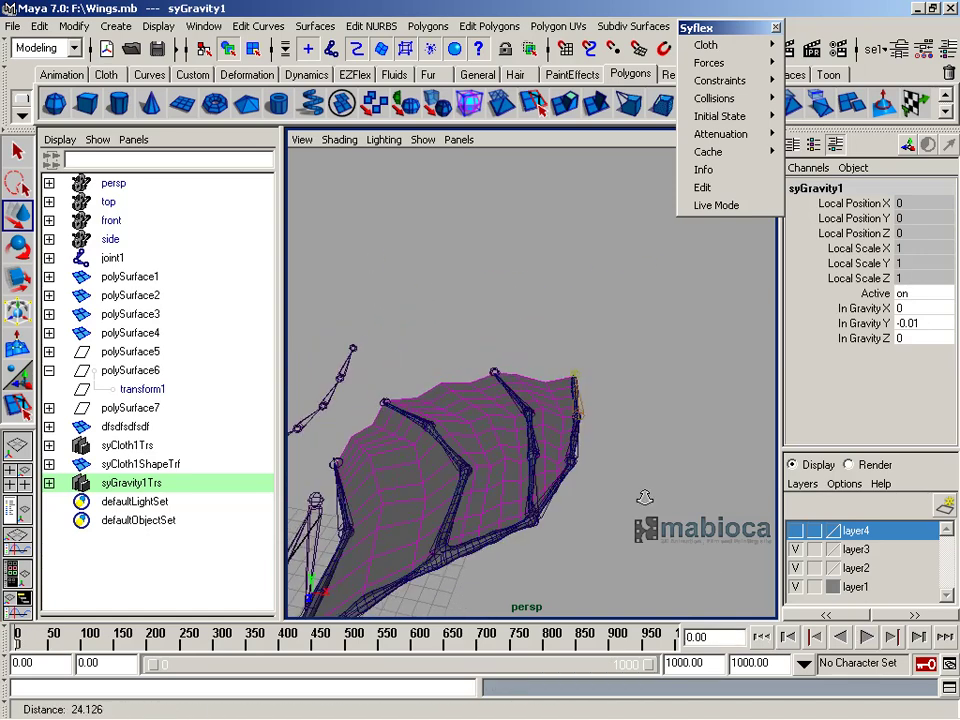
{"action": "left_click", "coordinate": [561, 411]}
In the top view, box-select cloth vertices along a wing bone
{"action": "key", "text": "space"}
{"action": "key", "text": "space"}
{"action": "key", "text": "space"}
{"action": "mouse_move", "coordinate": [185, 268]}
{"action": "right_mouse_down", "text": "alt"}
{"action": "mouse_move", "coordinate": [360, 450]}
{"action": "mouse_move", "coordinate": [386, 293]}
{"action": "right_mouse_up", "text": "alt"}
{"action": "left_click", "coordinate": [400, 304]}
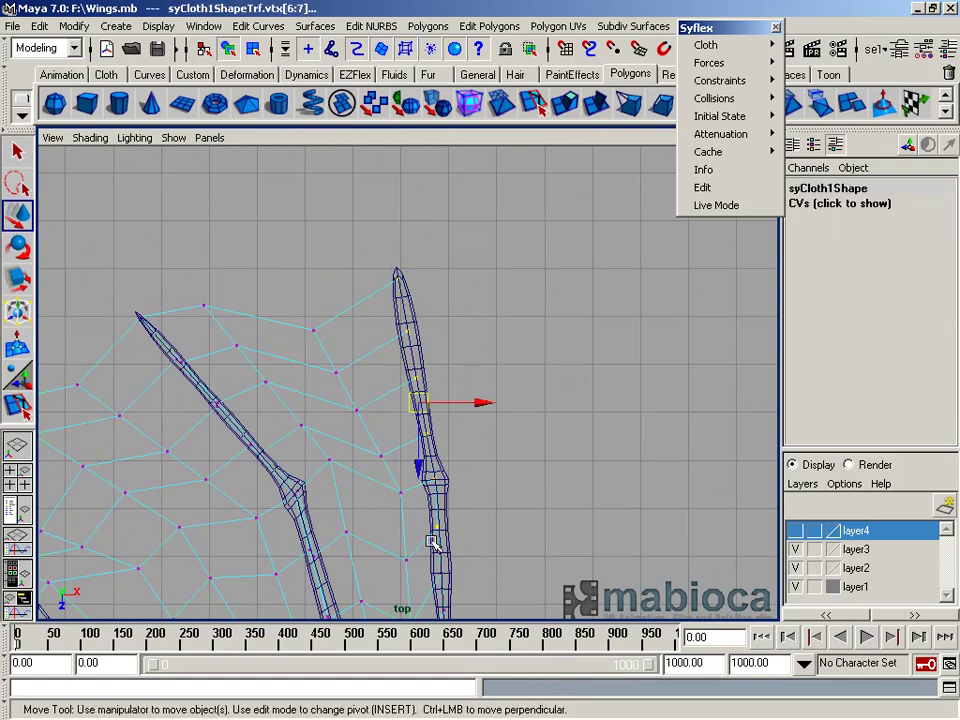
{"action": "middle_click_drag", "start_coordinate": [432, 542], "coordinate": [442, 392], "text": "alt"}
{"action": "left_click_drag", "start_coordinate": [480, 377], "coordinate": [437, 466]}
{"action": "middle_click_drag", "start_coordinate": [455, 550], "coordinate": [520, 452], "text": "alt"}
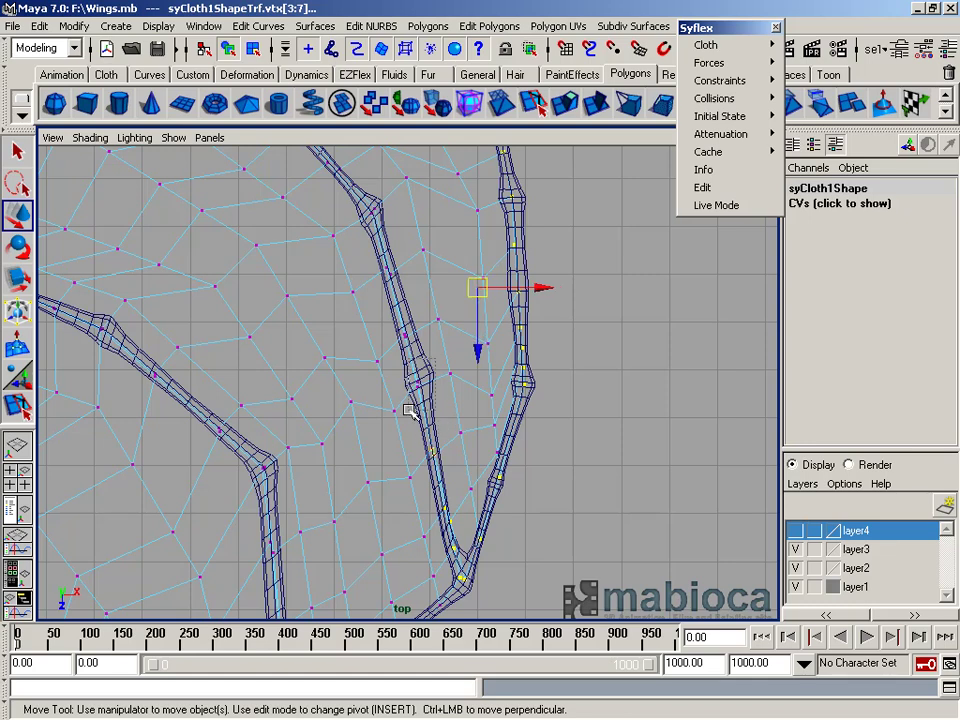
Lasso more cloth vertices along the bones out to the bone tips
{"action": "key", "text": "q"}
{"action": "left_click_drag", "start_coordinate": [410, 412], "coordinate": [545, 343], "text": "shift"}
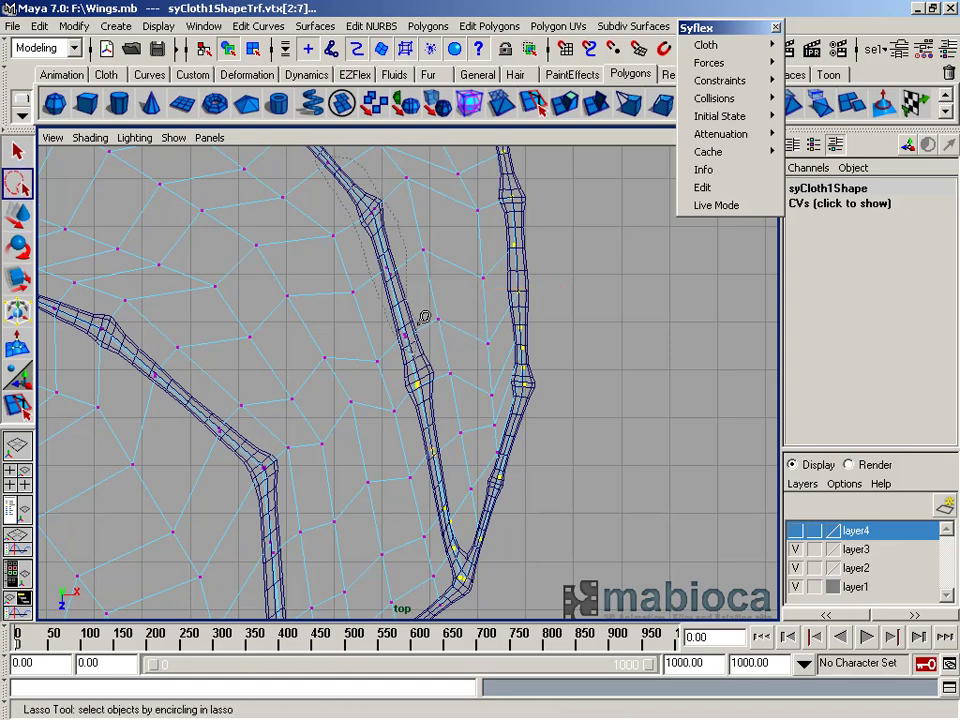
{"action": "left_click_drag", "start_coordinate": [424, 317], "coordinate": [426, 320], "text": "shift"}
{"action": "middle_click_drag", "start_coordinate": [426, 320], "coordinate": [511, 423], "text": "alt"}
{"action": "left_click_drag", "start_coordinate": [428, 370], "coordinate": [430, 372], "text": "shift"}
{"action": "middle_click_drag", "start_coordinate": [430, 372], "coordinate": [489, 321], "text": "alt"}
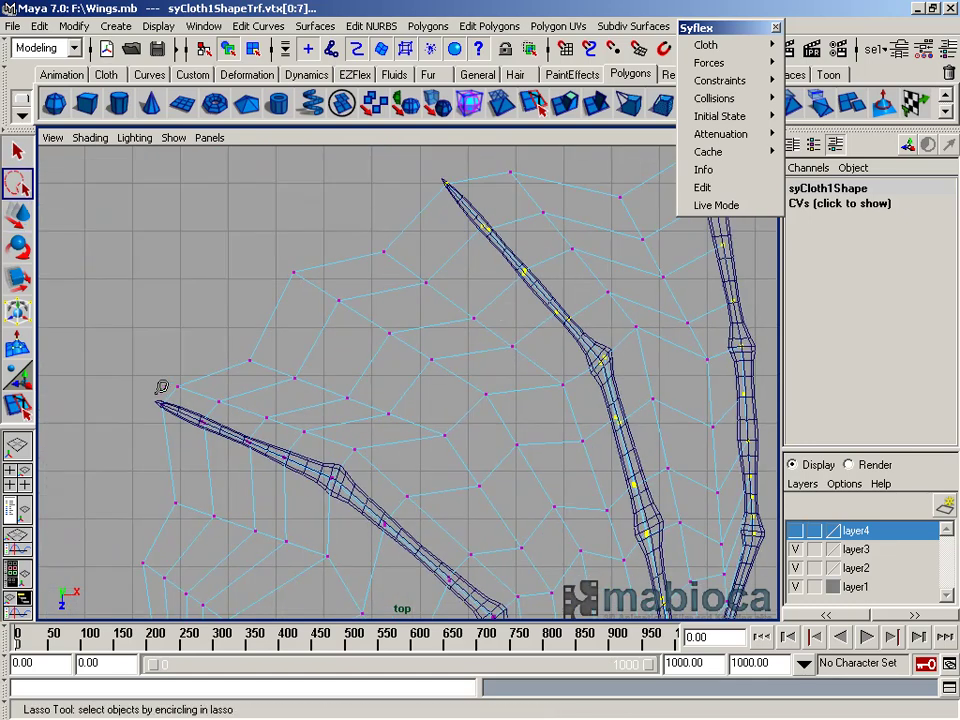
Zoom around the wing bones and toggle between single and four-view layouts
{"action": "mouse_move", "coordinate": [262, 471]}
{"action": "right_mouse_down", "text": "alt"}
{"action": "mouse_move", "coordinate": [306, 328]}
{"action": "mouse_move", "coordinate": [354, 425]}
{"action": "right_mouse_up", "text": "alt"}
{"action": "middle_click_drag", "start_coordinate": [322, 389], "coordinate": [476, 294], "text": "alt"}
{"action": "mouse_move", "coordinate": [476, 294]}
{"action": "right_mouse_down", "text": "alt"}
{"action": "mouse_move", "coordinate": [343, 510]}
{"action": "mouse_move", "coordinate": [327, 273]}
{"action": "right_mouse_up", "text": "alt"}
{"action": "right_click_drag", "start_coordinate": [135, 150], "coordinate": [373, 407], "text": "alt"}
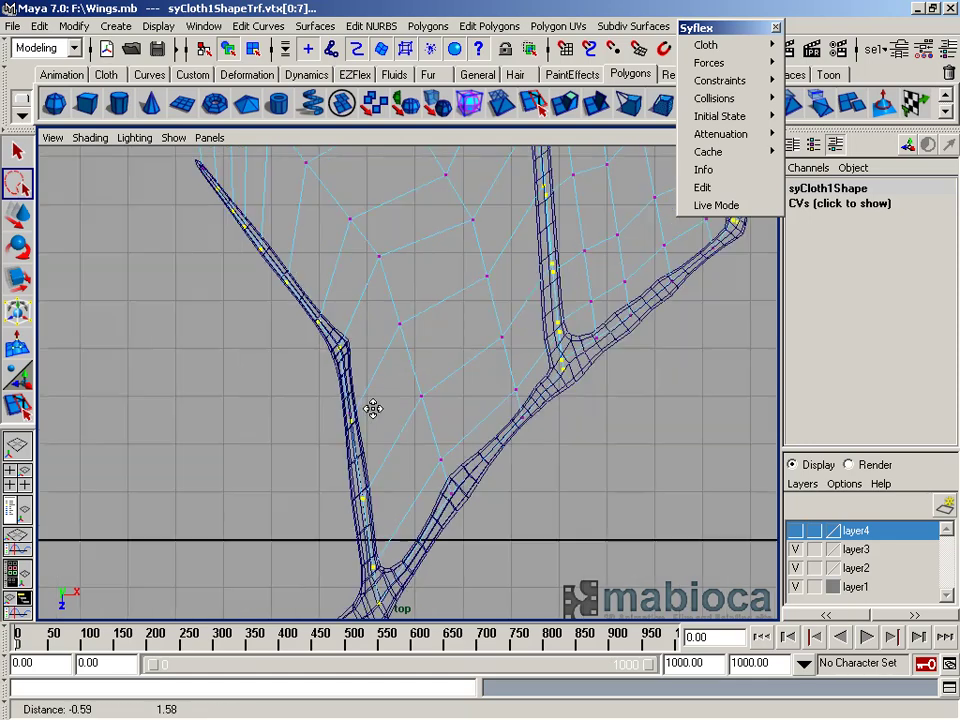
{"action": "middle_click_drag", "start_coordinate": [373, 407], "coordinate": [257, 286], "text": "alt"}
{"action": "right_click_drag", "start_coordinate": [491, 378], "coordinate": [356, 426], "text": "alt"}
{"action": "key", "text": "space"}
{"action": "key", "text": "space"}
{"action": "key", "text": "space"}
{"action": "key", "text": "space"}
{"action": "middle_click_drag", "start_coordinate": [449, 574], "coordinate": [453, 487], "text": "alt"}
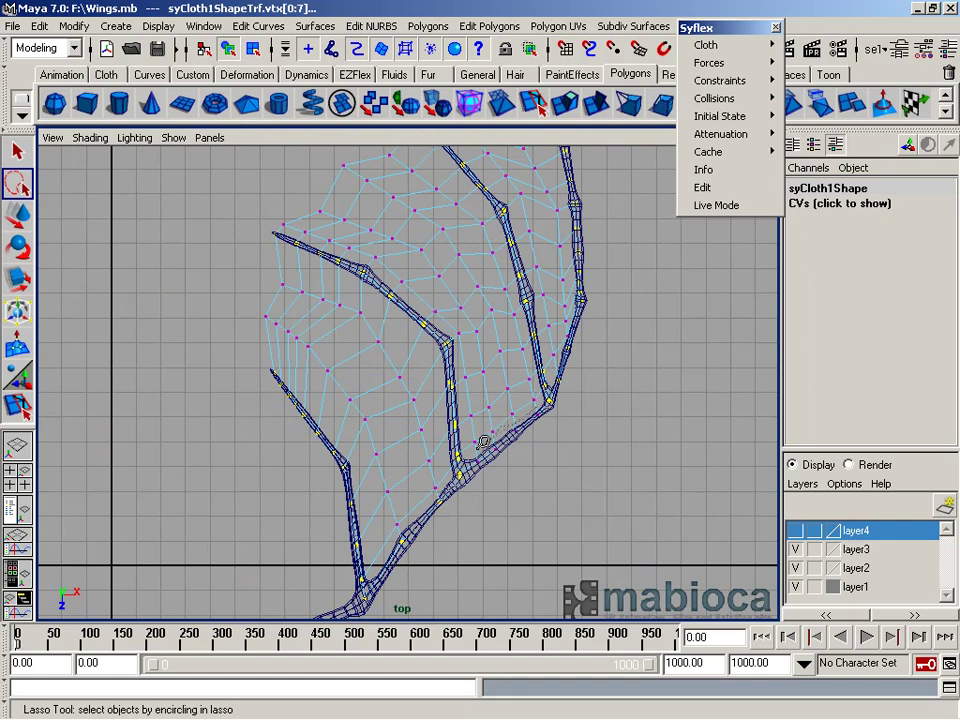
{"action": "right_click_drag", "start_coordinate": [503, 360], "coordinate": [439, 310], "text": "alt"}
{"action": "key", "text": "space"}
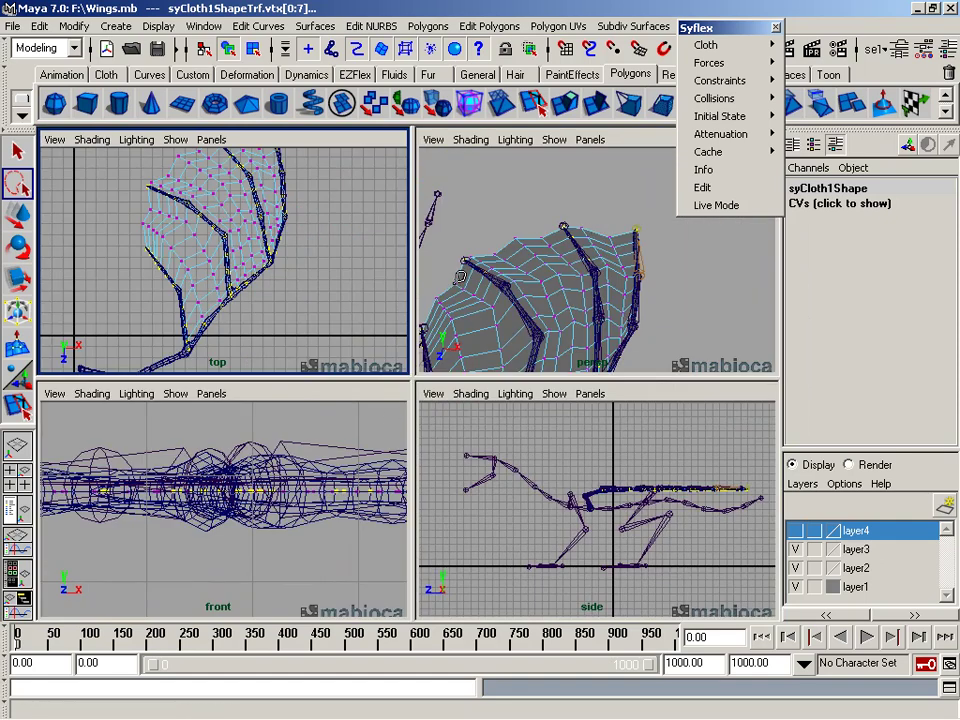
{"action": "key", "text": "space"}
{"action": "left_click", "coordinate": [17, 152]}
{"action": "left_click_drag", "start_coordinate": [395, 345], "coordinate": [373, 347], "text": "alt"}
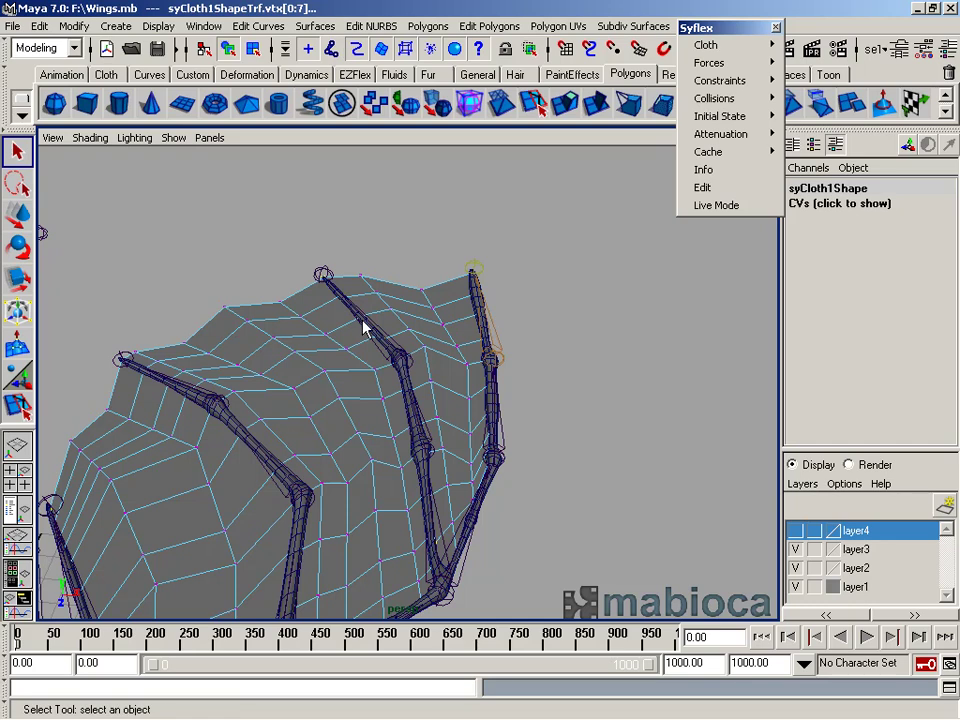
{"action": "left_click", "coordinate": [365, 330]}
{"action": "left_click_drag", "start_coordinate": [417, 397], "coordinate": [340, 400], "text": "alt"}
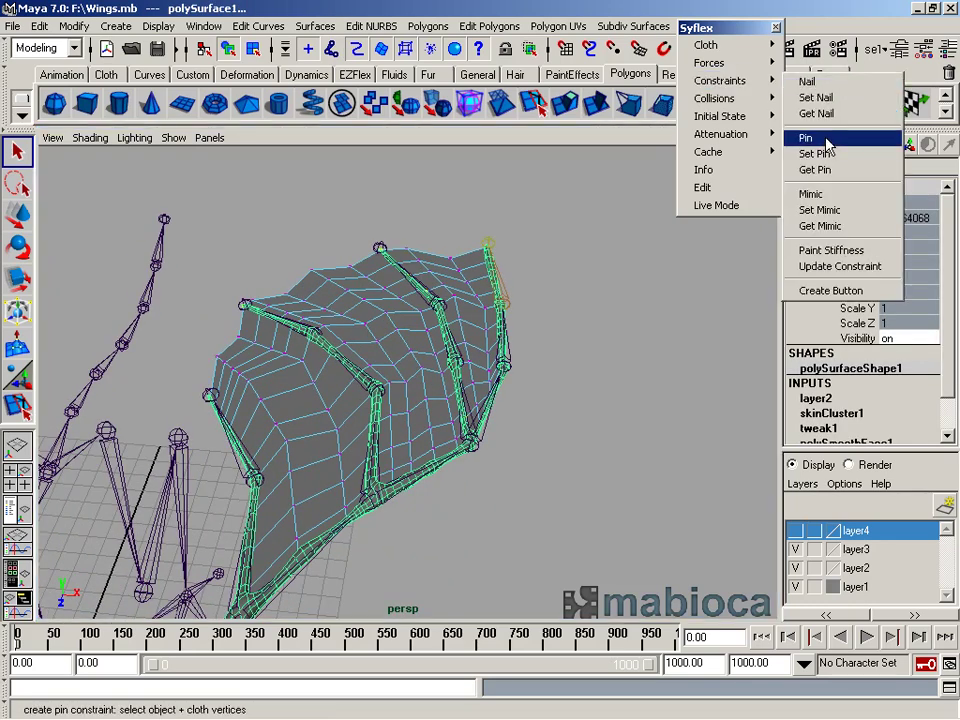
{"action": "left_click", "coordinate": [826, 140]}
{"action": "left_click_drag", "start_coordinate": [503, 454], "coordinate": [783, 620], "text": "alt"}
{"action": "left_click", "coordinate": [867, 637]}
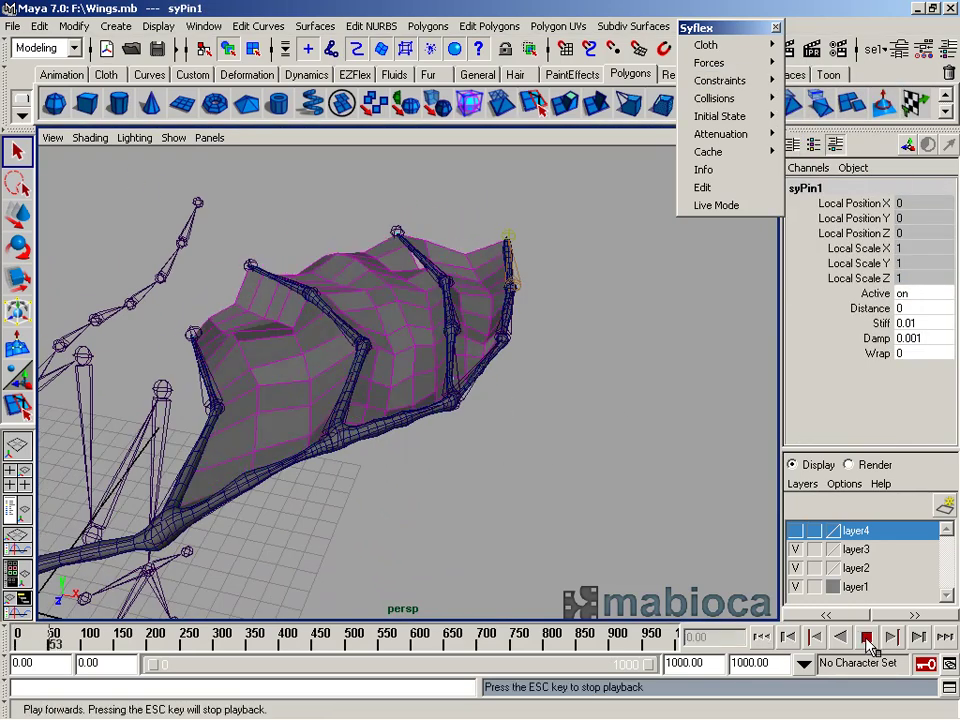
{"action": "left_click", "coordinate": [867, 637]}
{"action": "right_click_drag", "start_coordinate": [253, 439], "coordinate": [462, 467], "text": "alt"}
{"action": "key", "text": "ctrl+z"}
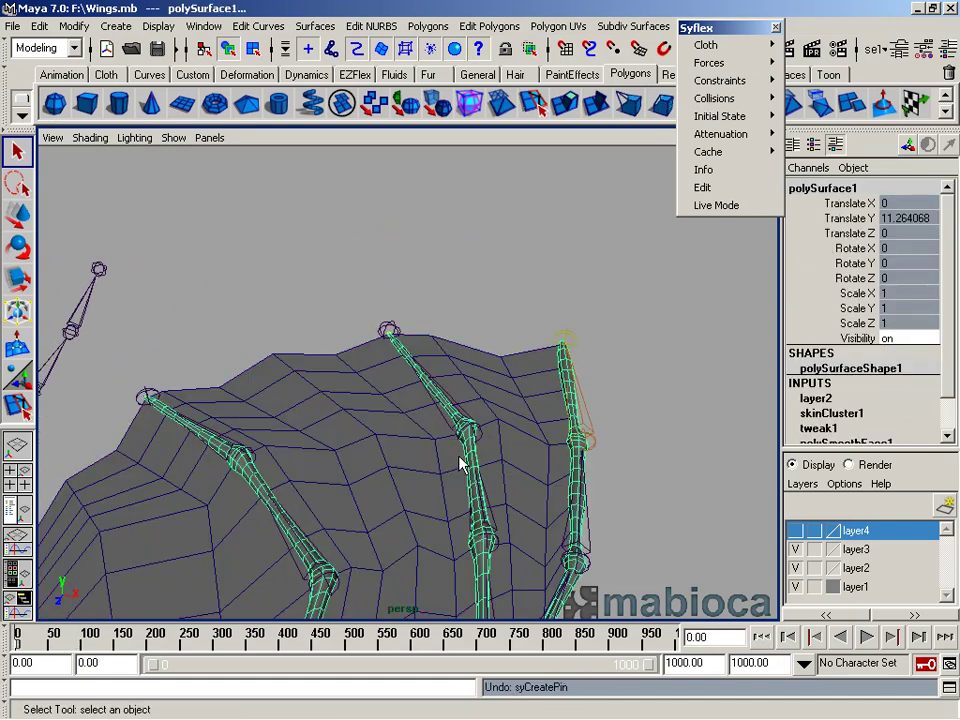
{"action": "key", "text": "ctrl+z"}
{"action": "left_click_drag", "start_coordinate": [461, 461], "coordinate": [360, 390], "text": "alt"}
Zoom the top view in on the wing bones and back out to the whole cloth
{"action": "key", "text": "space"}
{"action": "key", "text": "space"}
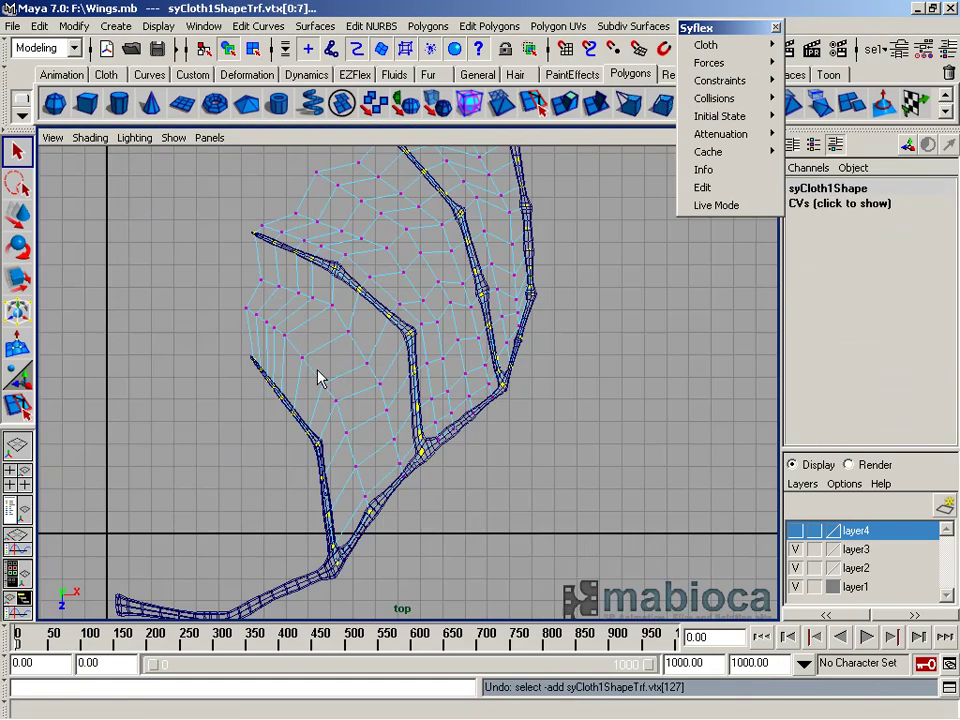
{"action": "right_click_drag", "start_coordinate": [335, 410], "coordinate": [572, 514], "text": "alt"}
{"action": "mouse_move", "coordinate": [572, 514]}
{"action": "middle_mouse_down", "text": "alt"}
{"action": "mouse_move", "coordinate": [392, 369]}
{"action": "mouse_move", "coordinate": [553, 384]}
{"action": "middle_mouse_up", "text": "alt"}
{"action": "right_click_drag", "start_coordinate": [553, 384], "coordinate": [690, 381], "text": "alt"}
{"action": "scroll", "coordinate": [332, 435], "scroll_direction": "down", "scroll_amount": 2}
{"action": "scroll", "coordinate": [364, 407], "scroll_direction": "down", "scroll_amount": 3}
{"action": "mouse_move", "coordinate": [364, 407]}
{"action": "middle_mouse_down", "text": "alt"}
{"action": "mouse_move", "coordinate": [500, 305]}
{"action": "mouse_move", "coordinate": [407, 467]}
{"action": "middle_mouse_up", "text": "alt"}
{"action": "right_click_drag", "start_coordinate": [407, 467], "coordinate": [150, 300], "text": "alt"}
{"action": "middle_click_drag", "start_coordinate": [150, 300], "coordinate": [71, 259], "text": "alt"}
{"action": "mouse_move", "coordinate": [71, 259]}
{"action": "right_mouse_down", "text": "alt"}
{"action": "mouse_move", "coordinate": [643, 396]}
{"action": "mouse_move", "coordinate": [673, 394]}
{"action": "right_mouse_up", "text": "alt"}
{"action": "scroll", "coordinate": [261, 289], "scroll_direction": "up", "scroll_amount": 3}
{"action": "right_click_drag", "start_coordinate": [261, 289], "coordinate": [66, 321], "text": "alt"}
{"action": "scroll", "coordinate": [435, 415], "scroll_direction": "down", "scroll_amount": 2}
Pin the selected cloth vertices to the bone mesh and play the simulation in perspective
{"action": "left_click", "coordinate": [435, 415]}
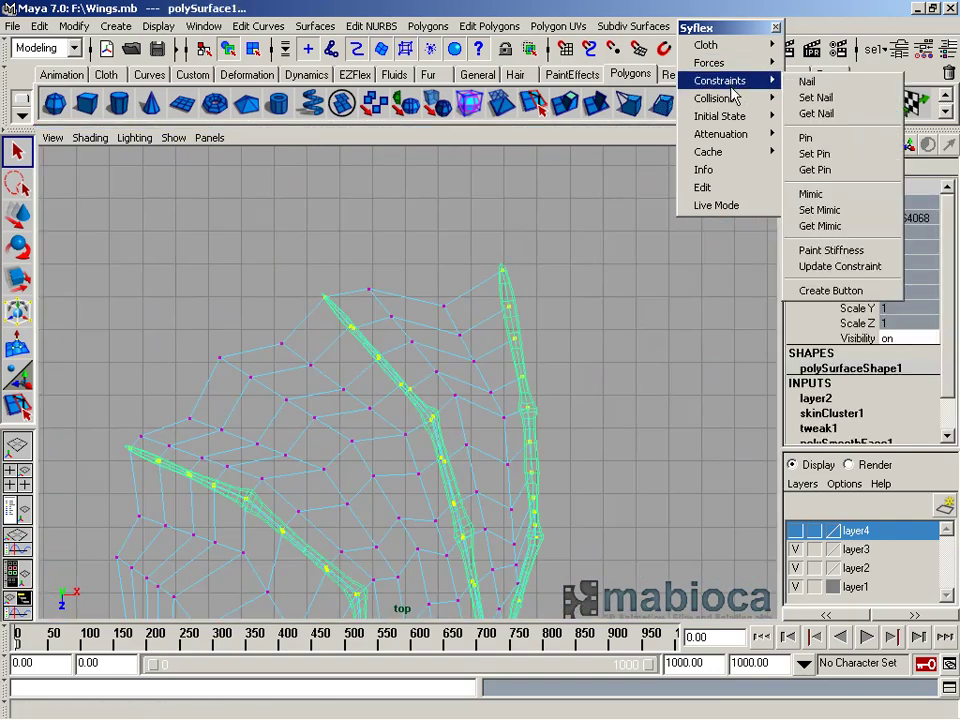
{"action": "left_click", "coordinate": [634, 304]}
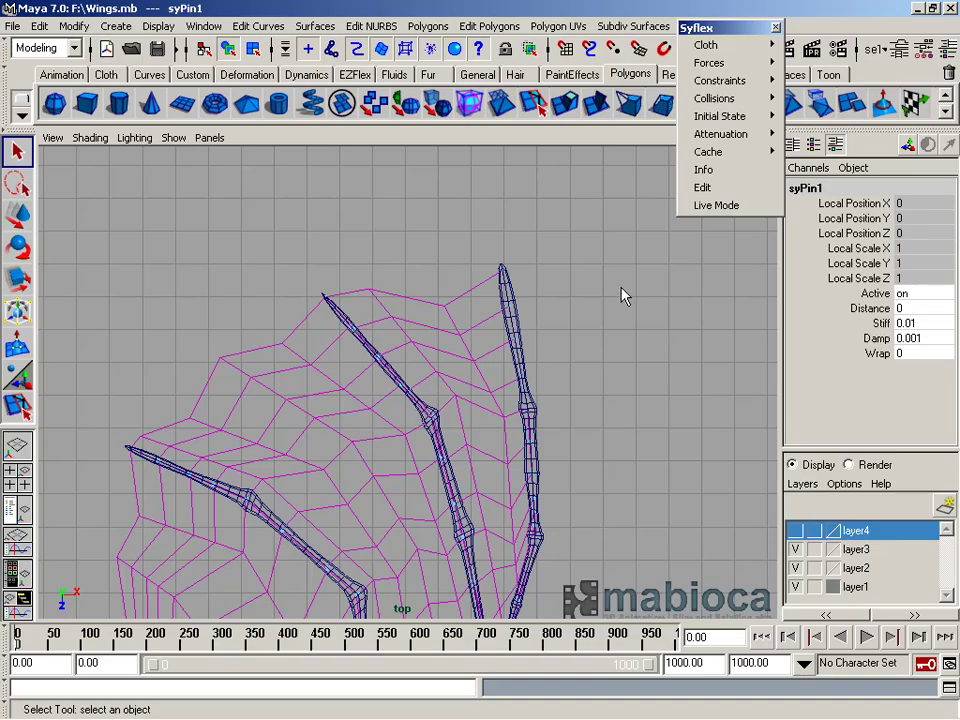
{"action": "key", "text": "space"}
{"action": "key", "text": "space"}
{"action": "left_click", "coordinate": [866, 636]}
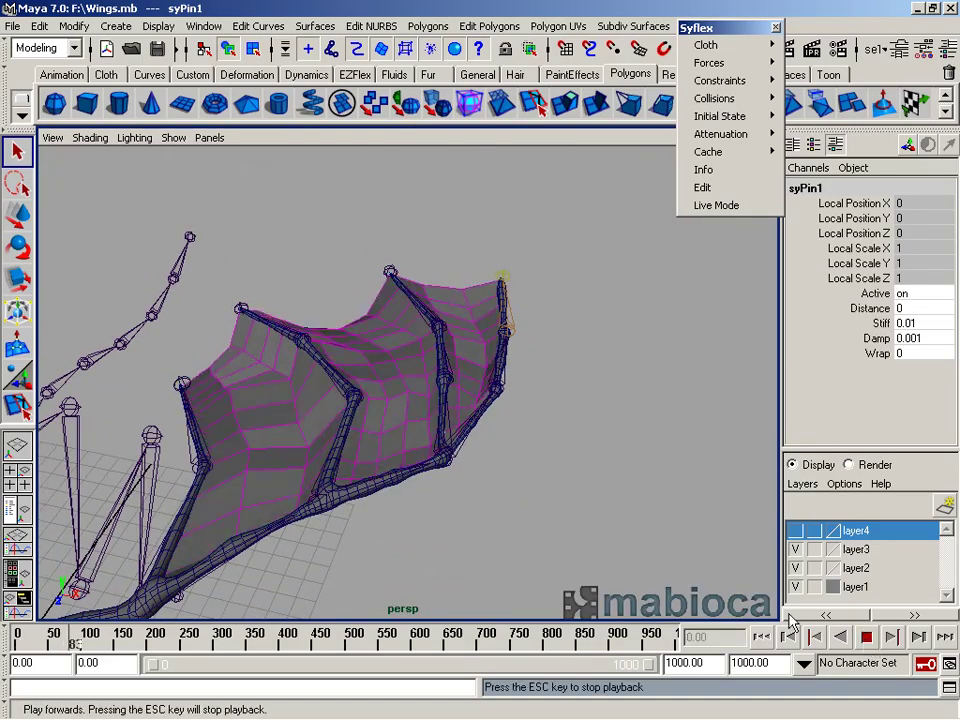
Replay the cloth simulation and look over the whole rig, then stop and rewind to frame 0
{"action": "left_click_drag", "start_coordinate": [560, 420], "coordinate": [448, 435], "text": "alt"}
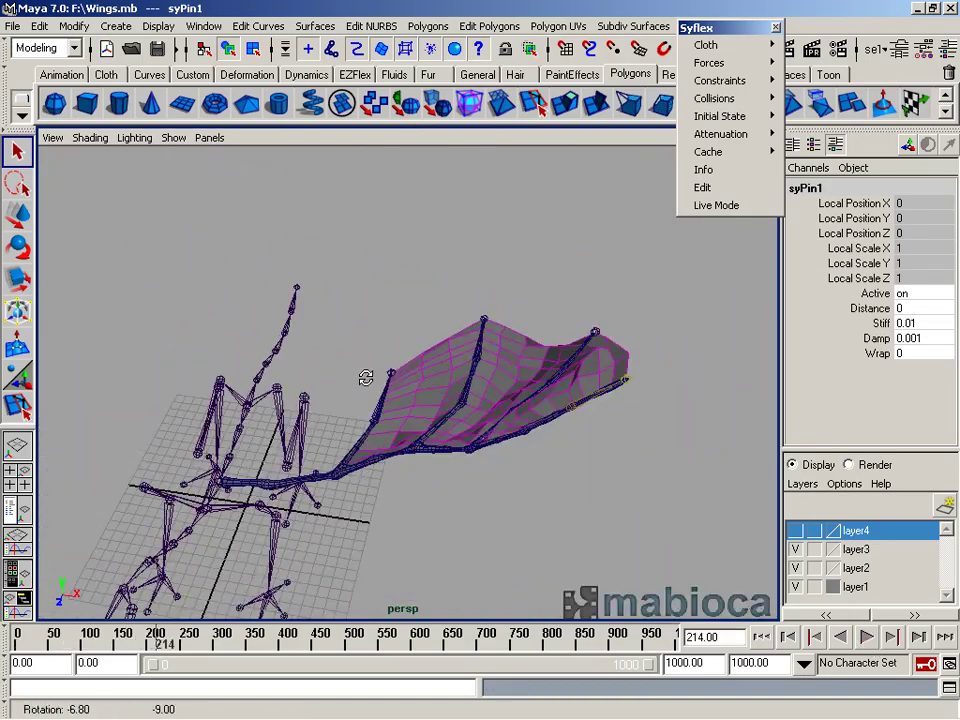
{"action": "left_click", "coordinate": [866, 637]}
{"action": "left_click", "coordinate": [866, 637]}
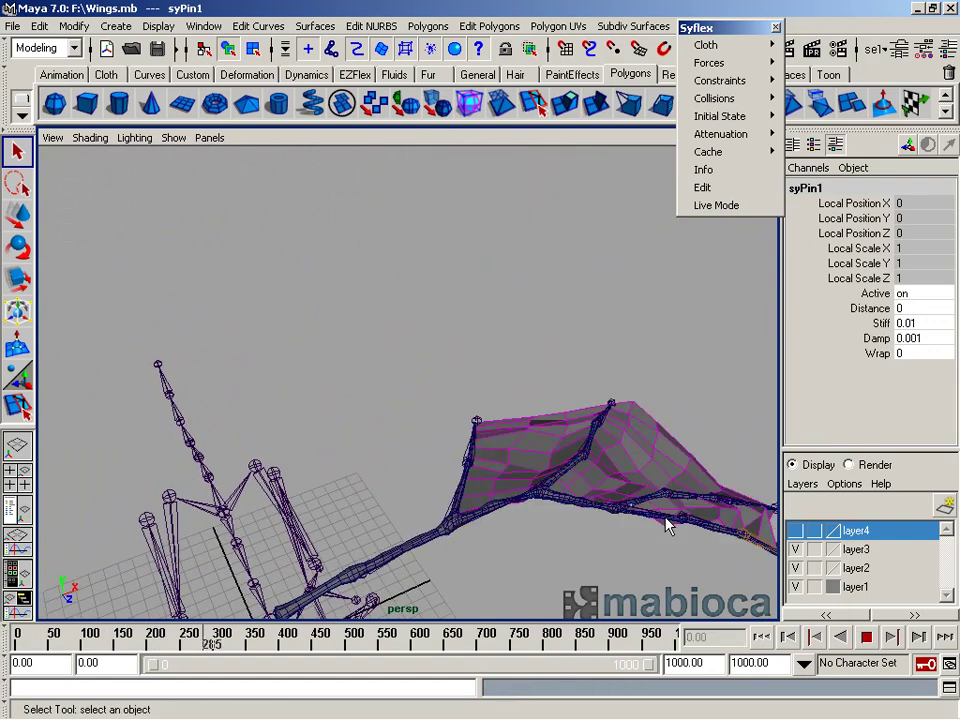
{"action": "left_click_drag", "start_coordinate": [664, 521], "coordinate": [452, 446], "text": "alt"}
{"action": "left_click_drag", "start_coordinate": [536, 465], "coordinate": [435, 534], "text": "alt"}
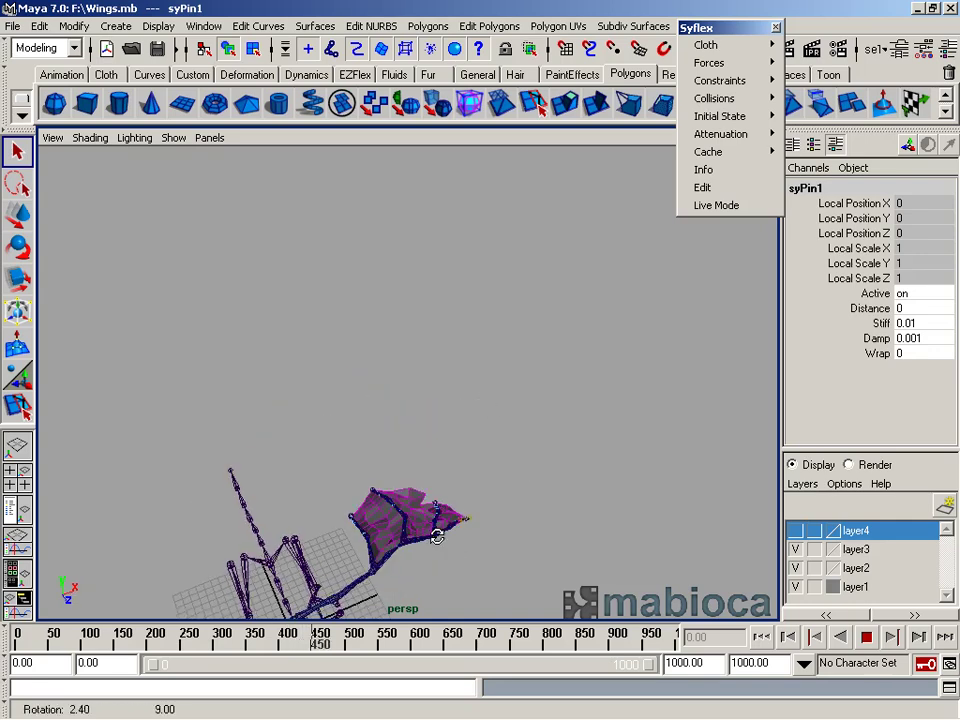
{"action": "mouse_move", "coordinate": [407, 497]}
{"action": "right_mouse_down", "text": "alt"}
{"action": "mouse_move", "coordinate": [488, 433]}
{"action": "mouse_move", "coordinate": [653, 444]}
{"action": "right_mouse_up", "text": "alt"}
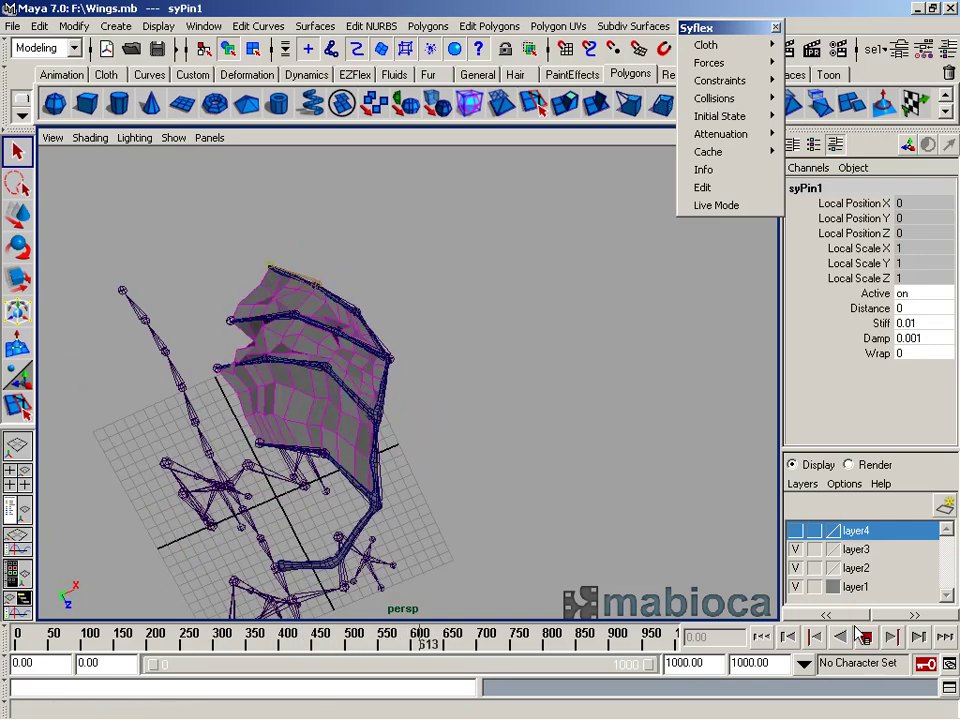
{"action": "left_click", "coordinate": [761, 637]}
Add a Syflex Damp force (syDamp1) to the wing cloth with In Damp 0.001
{"action": "left_click", "coordinate": [347, 330]}
{"action": "left_click_drag", "start_coordinate": [347, 330], "coordinate": [251, 343], "text": "alt"}
{"action": "left_click", "coordinate": [724, 60]}
{"action": "left_click", "coordinate": [810, 77]}
{"action": "left_click_drag", "start_coordinate": [450, 374], "coordinate": [560, 340], "text": "alt"}
{"action": "double_click", "coordinate": [925, 308]}
{"action": "type", "text": "0.001"}
{"action": "key", "text": "Return"}
Switch to the Persp/Outliner layout, select syCloth1Trs and start editing its Stretch Stiff value
{"action": "left_click", "coordinate": [8, 575]}
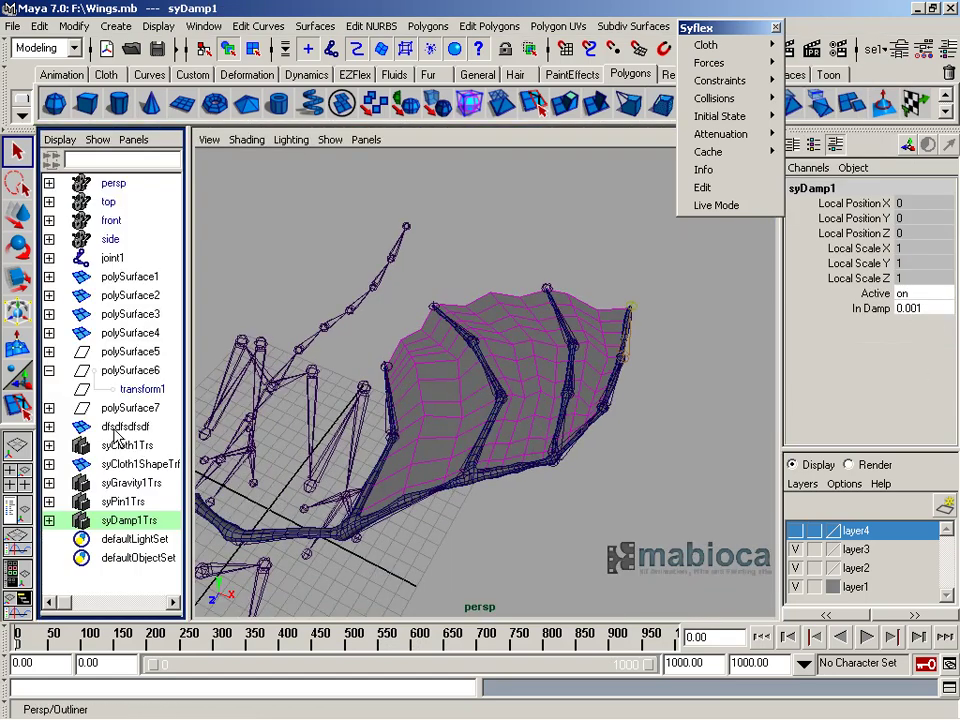
{"action": "left_click", "coordinate": [127, 445]}
{"action": "scroll", "coordinate": [860, 300], "scroll_direction": "down", "scroll_amount": 5}
{"action": "double_click", "coordinate": [910, 293]}
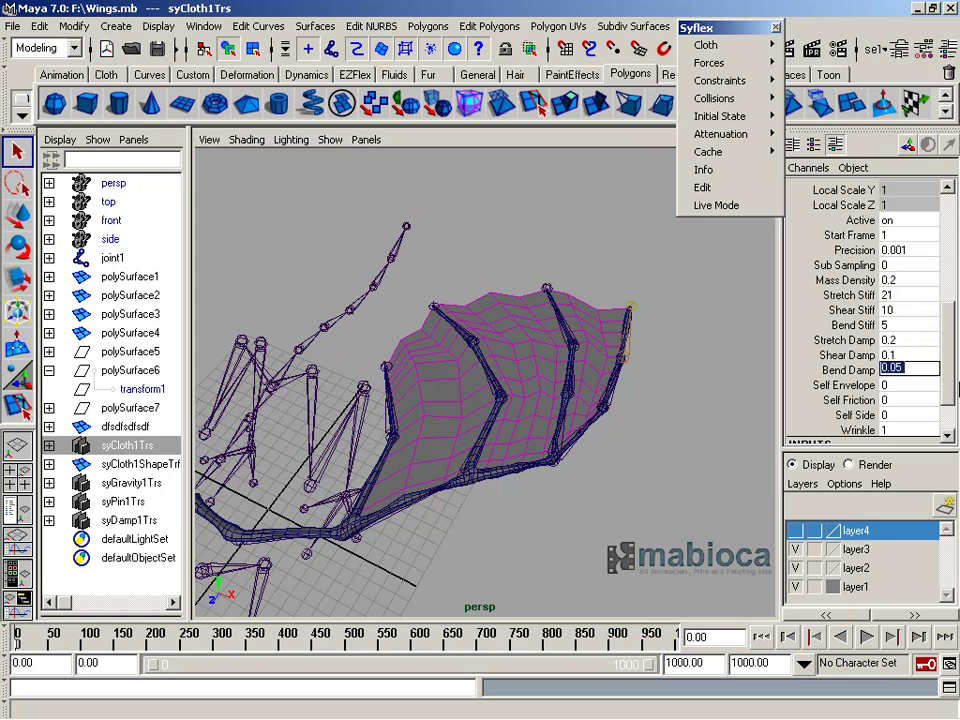
Test-play the wing, set Mass Density to 2 and replay, then rewind to halve Stretch Stiff
{"action": "left_click", "coordinate": [868, 638]}
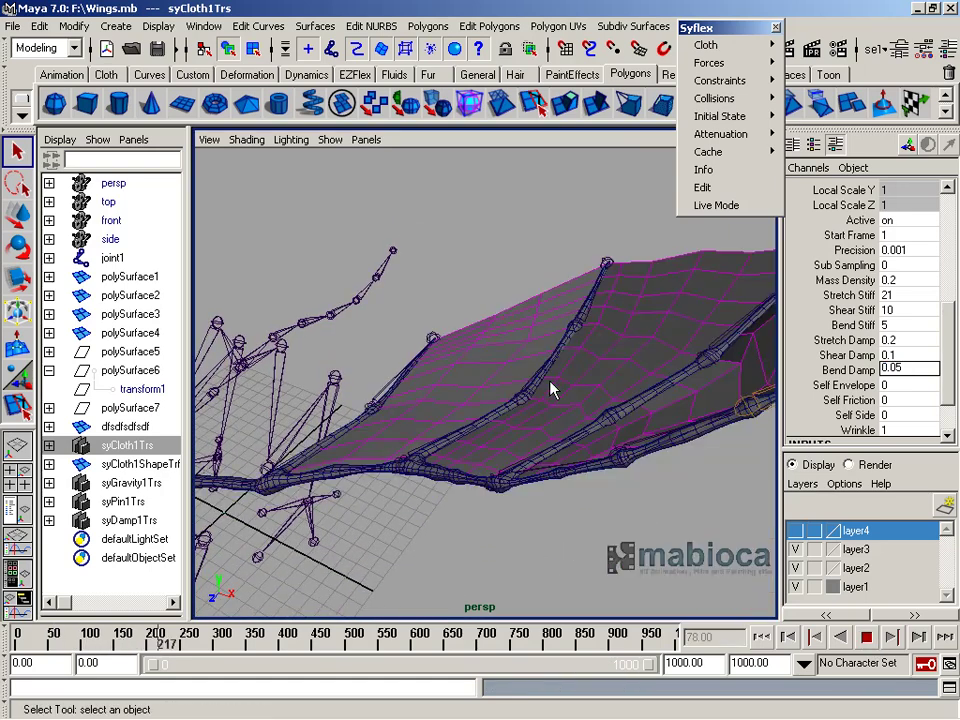
{"action": "left_click_drag", "start_coordinate": [552, 388], "coordinate": [515, 408], "text": "alt"}
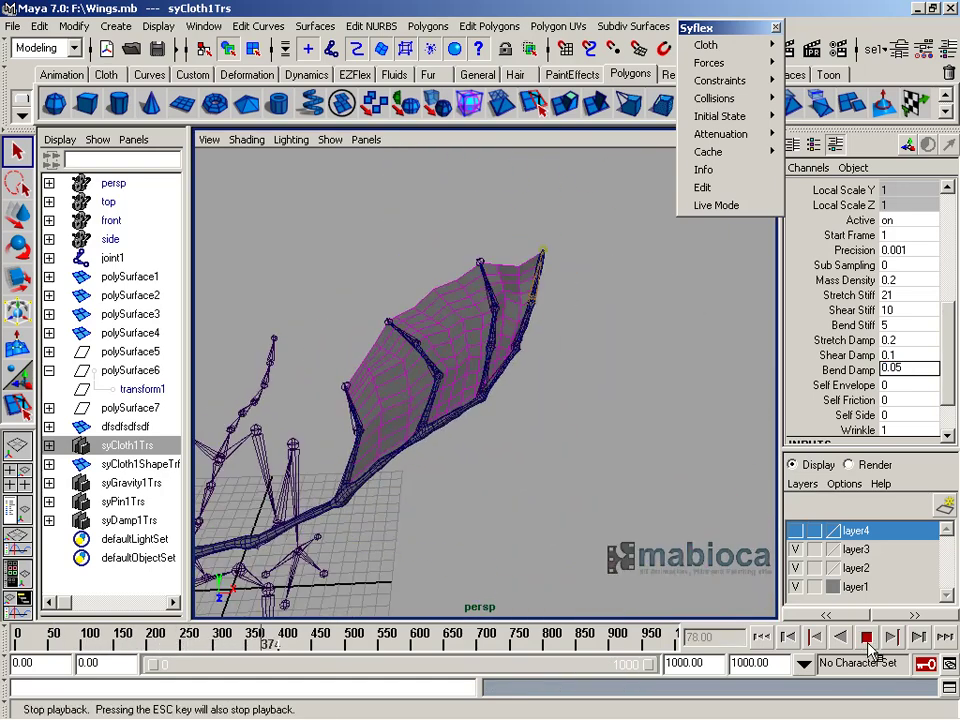
{"action": "left_click", "coordinate": [866, 637]}
{"action": "left_click", "coordinate": [910, 280]}
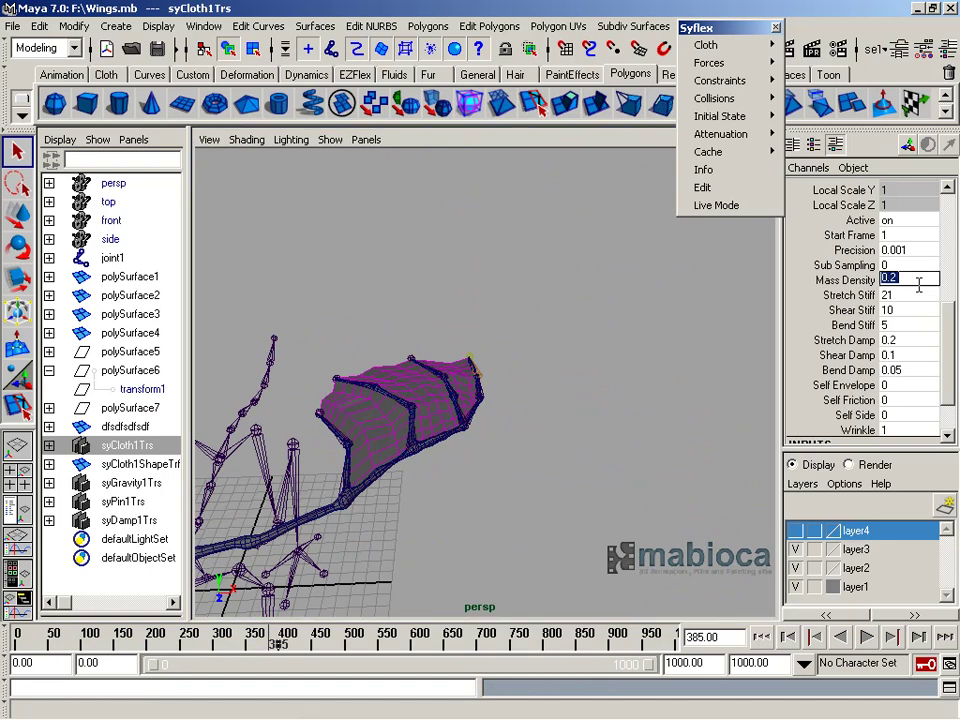
{"action": "type", "text": "2"}
{"action": "key", "text": "alt+v"}
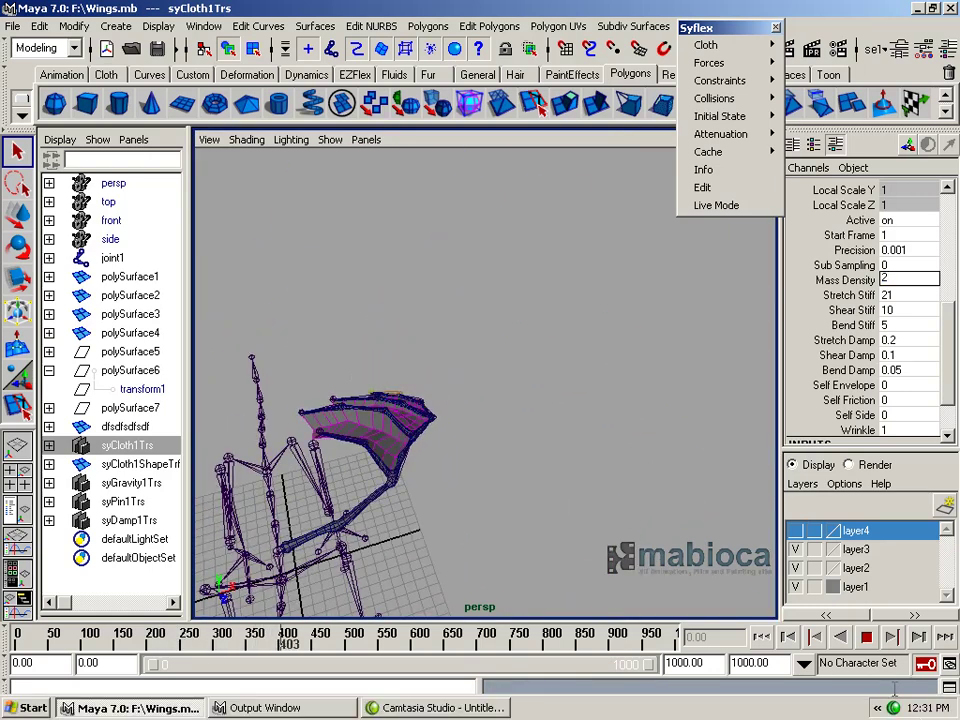
{"action": "left_click", "coordinate": [777, 643]}
{"action": "left_click", "coordinate": [905, 295]}
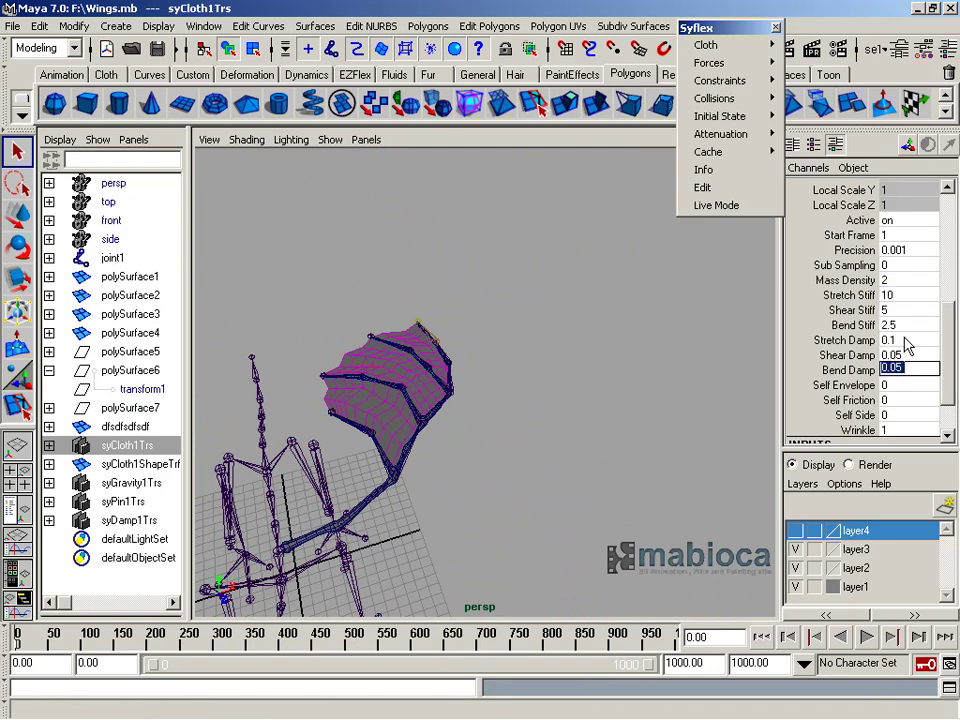
{"action": "type", "text": "0.025"}
Play the softer wing and inspect it from below, then rewind and set Stretch Stiff to 5
{"action": "right_click_drag", "start_coordinate": [414, 349], "coordinate": [502, 352], "text": "alt"}
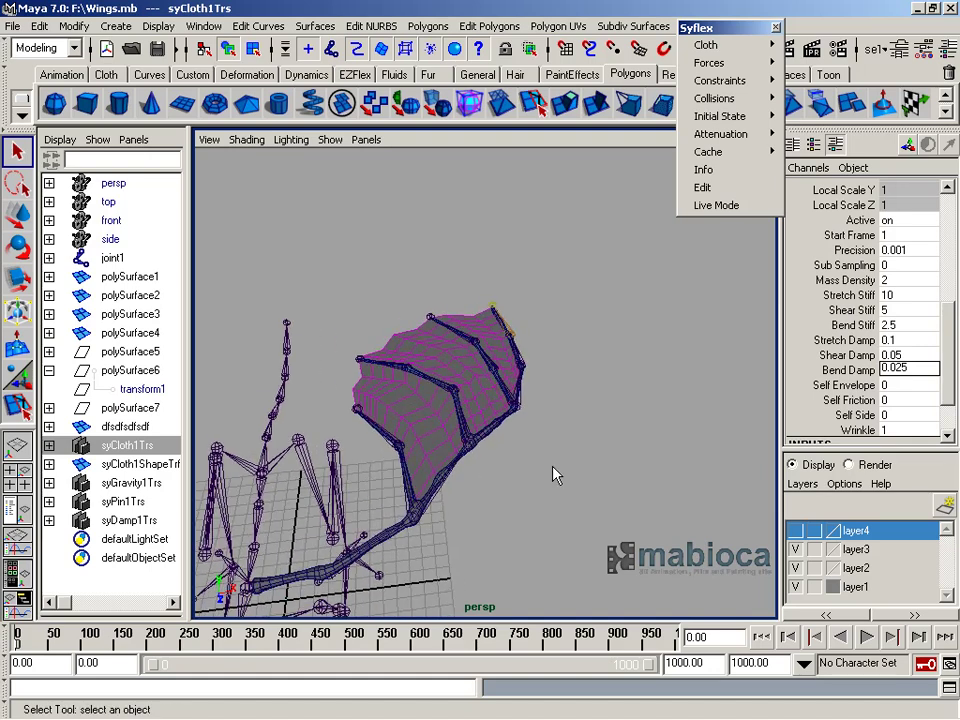
{"action": "left_click", "coordinate": [875, 639]}
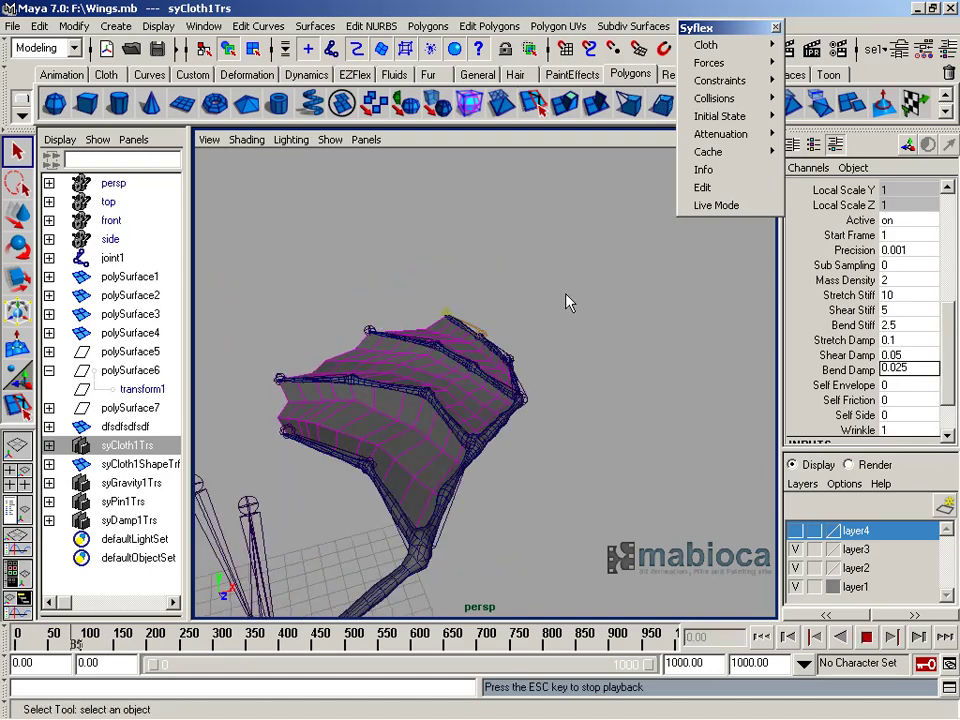
{"action": "mouse_move", "coordinate": [567, 302]}
{"action": "left_mouse_down", "text": "alt"}
{"action": "mouse_move", "coordinate": [525, 309]}
{"action": "mouse_move", "coordinate": [516, 340]}
{"action": "left_mouse_up", "text": "alt"}
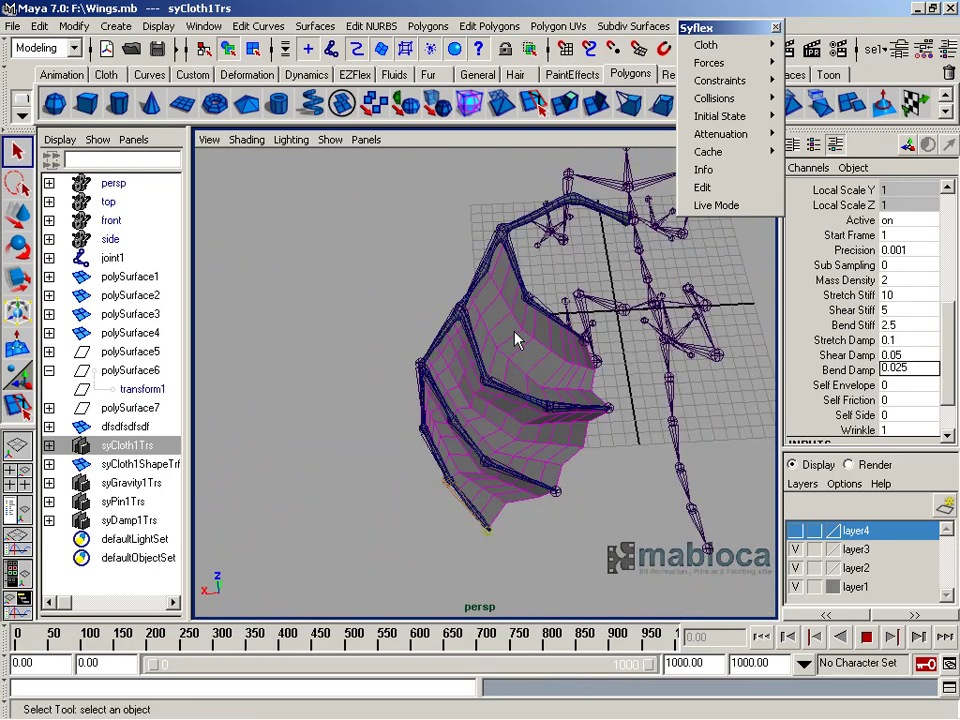
{"action": "mouse_move", "coordinate": [524, 345]}
{"action": "left_mouse_down", "text": "alt"}
{"action": "mouse_move", "coordinate": [553, 452]}
{"action": "mouse_move", "coordinate": [450, 538]}
{"action": "mouse_move", "coordinate": [470, 515]}
{"action": "left_mouse_up", "text": "alt"}
{"action": "left_click", "coordinate": [763, 640]}
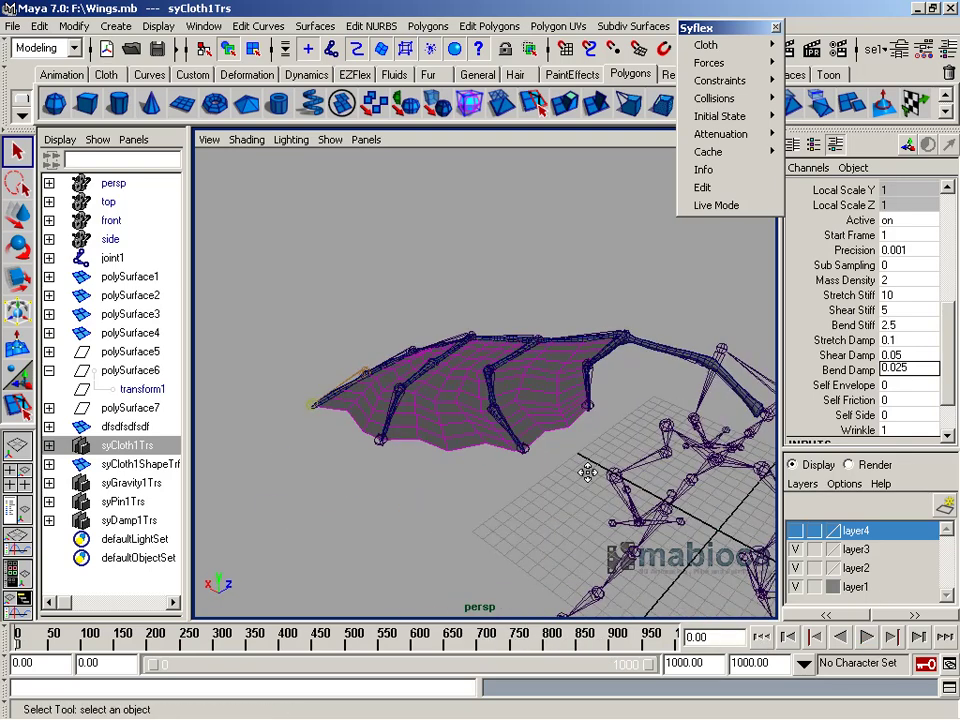
{"action": "left_click_drag", "start_coordinate": [585, 469], "coordinate": [922, 335], "text": "alt"}
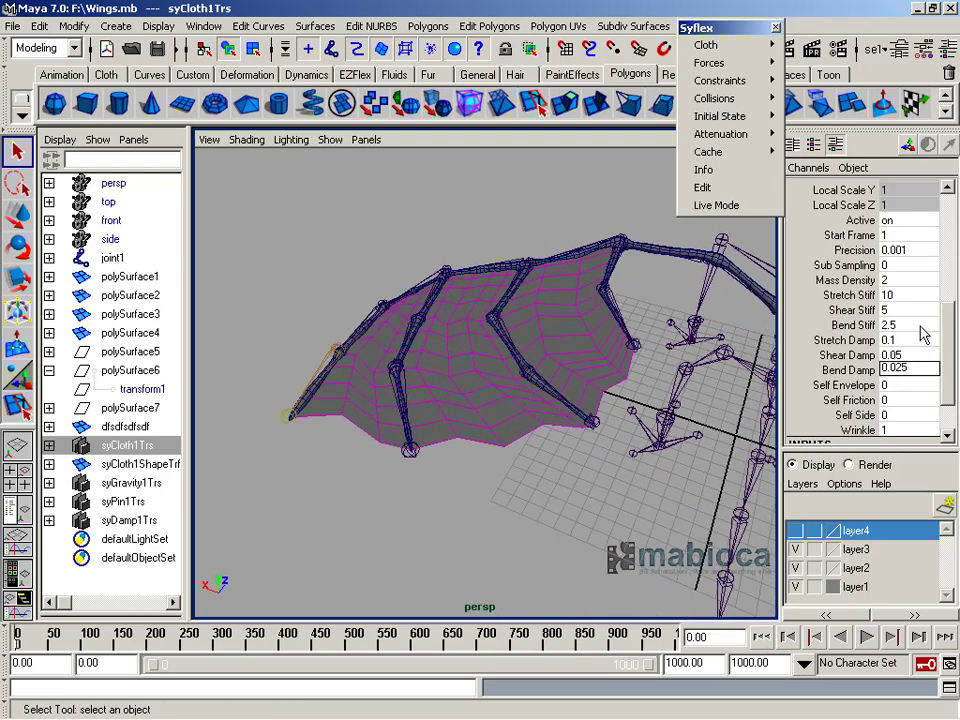
{"action": "left_click", "coordinate": [904, 295]}
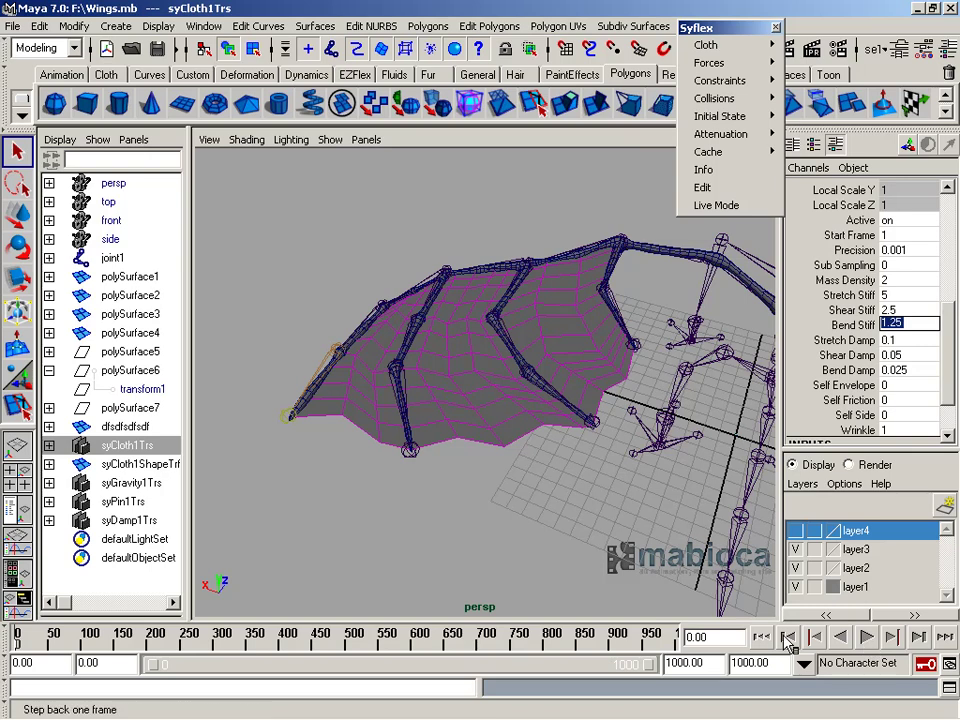
Play the reduced-stiffness simulation and move in close to watch the wing
{"action": "left_click", "coordinate": [867, 638]}
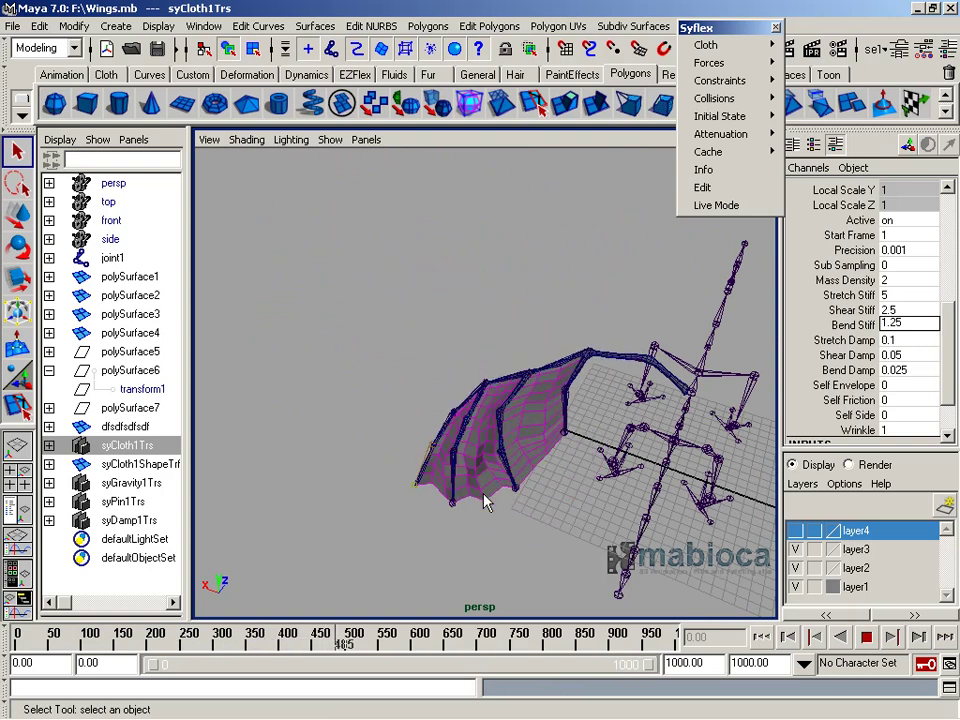
{"action": "left_click_drag", "start_coordinate": [484, 499], "coordinate": [508, 435], "text": "alt"}
{"action": "right_click_drag", "start_coordinate": [508, 435], "coordinate": [610, 370], "text": "alt"}
{"action": "left_click_drag", "start_coordinate": [610, 370], "coordinate": [702, 322], "text": "alt"}
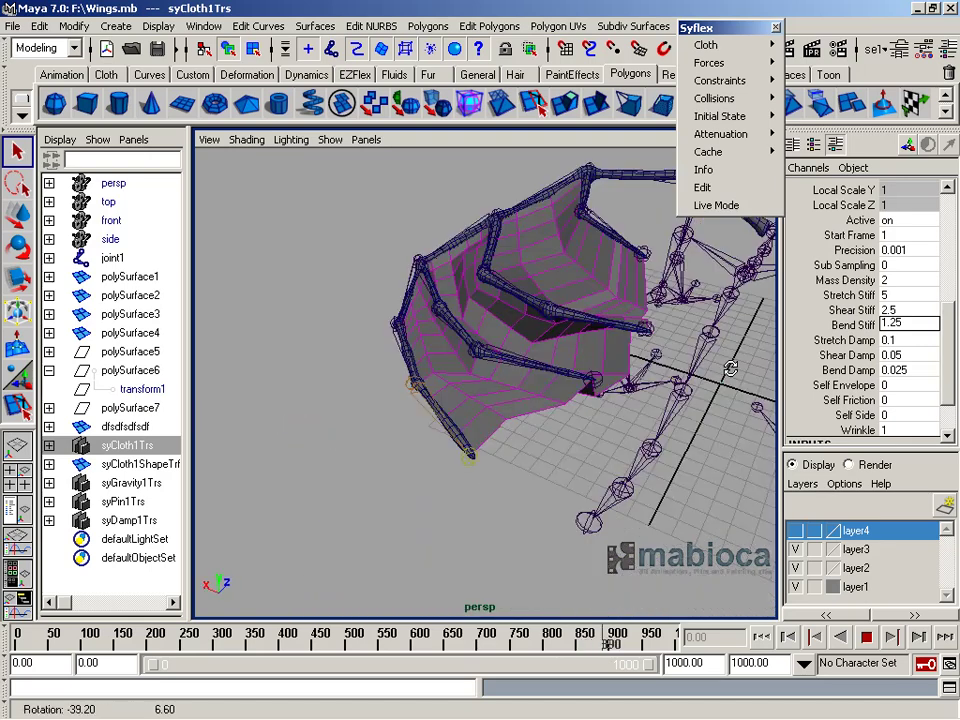
{"action": "right_click_drag", "start_coordinate": [702, 322], "coordinate": [868, 605], "text": "alt"}
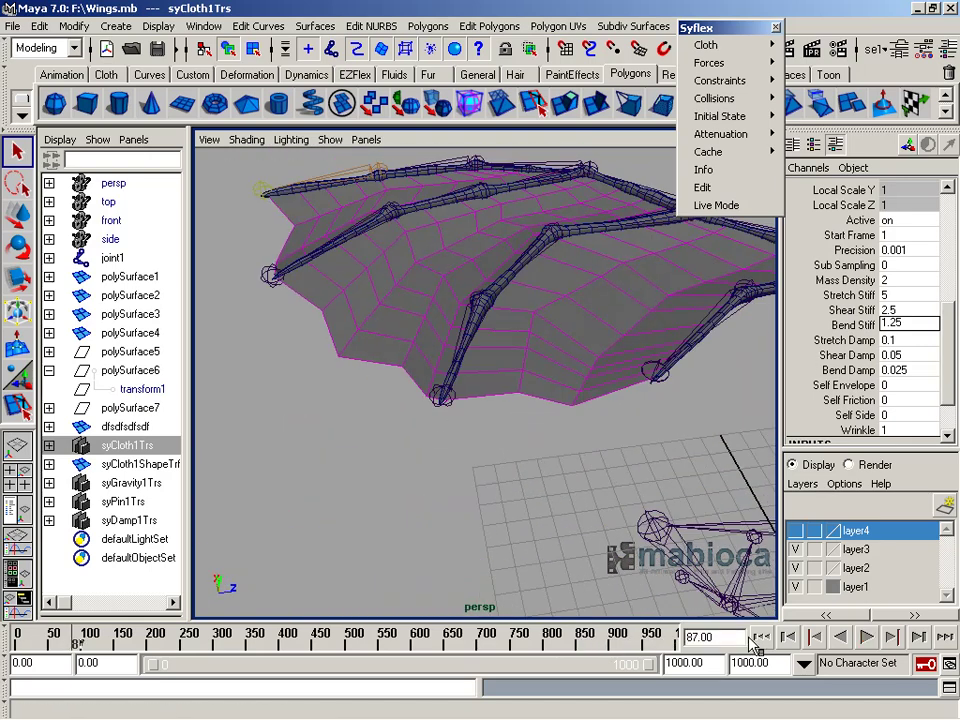
Set Self Envelope to 1, replay and inspect the wing closely, then select the dfsdfsdfsdf mesh
{"action": "type", "text": "1"}
{"action": "left_click", "coordinate": [866, 637]}
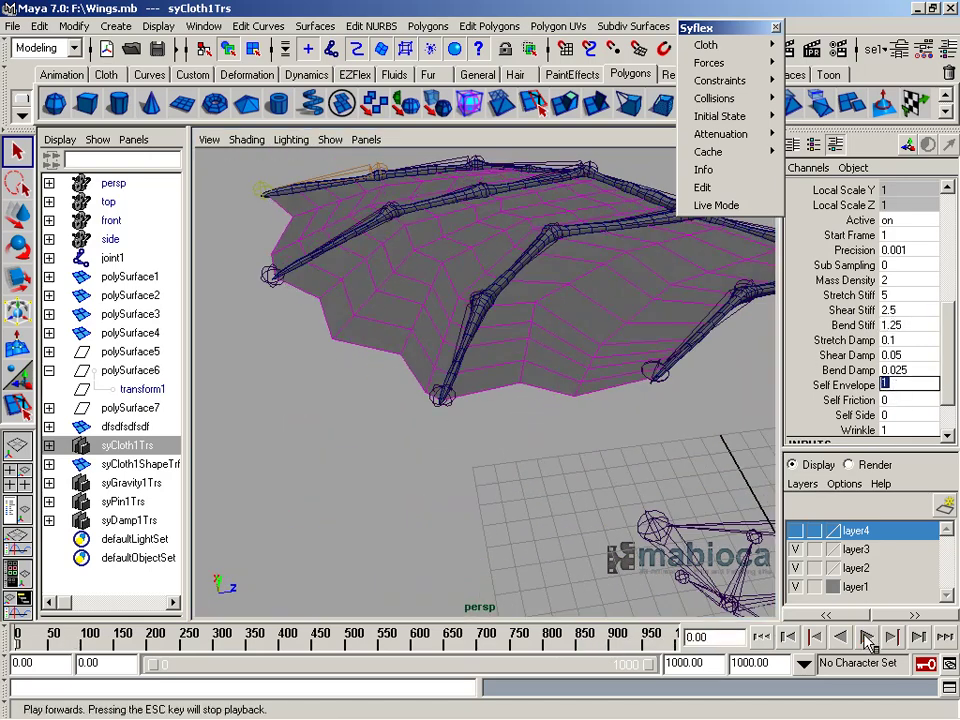
{"action": "left_click_drag", "start_coordinate": [520, 380], "coordinate": [620, 345], "text": "alt"}
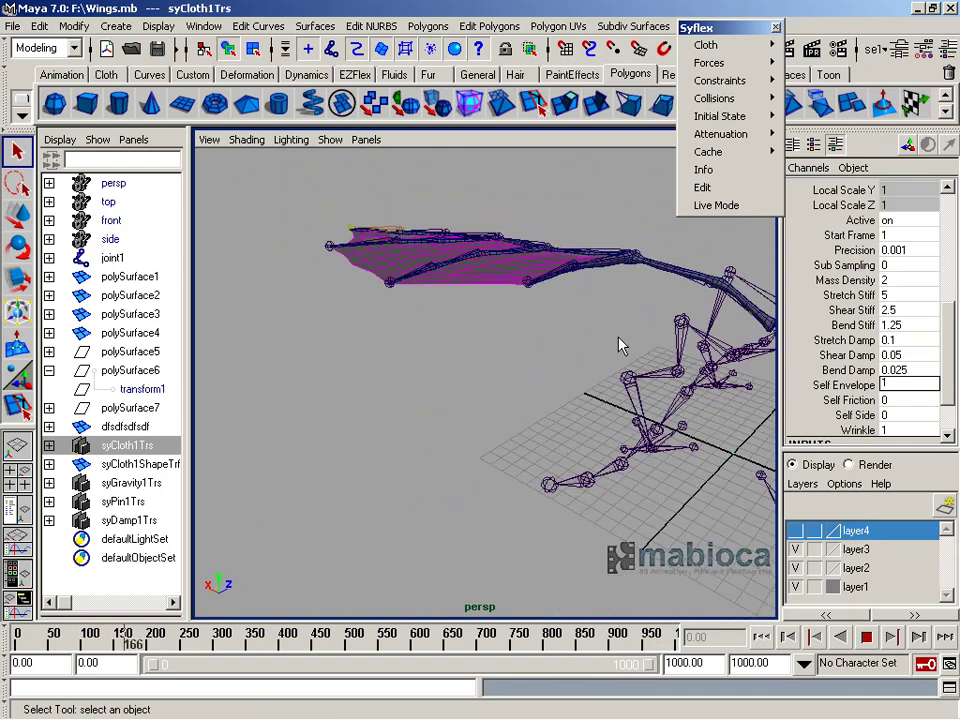
{"action": "middle_click_drag", "start_coordinate": [595, 347], "coordinate": [398, 484], "text": "alt"}
{"action": "left_click_drag", "start_coordinate": [398, 484], "coordinate": [476, 379], "text": "alt"}
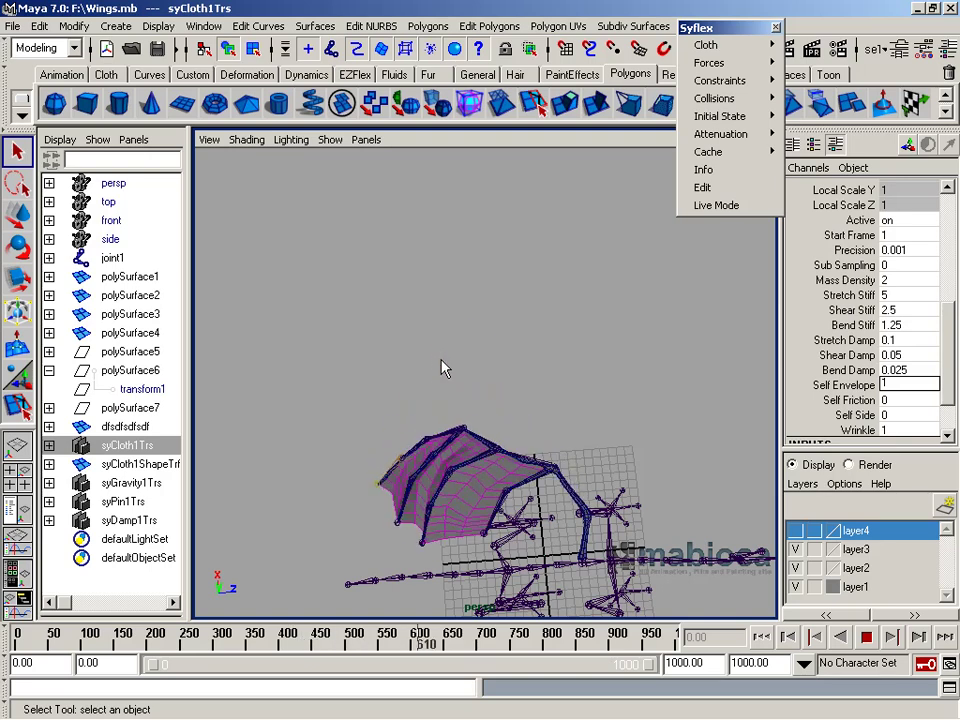
{"action": "left_click_drag", "start_coordinate": [446, 364], "coordinate": [561, 390], "text": "alt"}
{"action": "mouse_move", "coordinate": [600, 470]}
{"action": "left_mouse_down", "text": "alt"}
{"action": "mouse_move", "coordinate": [611, 509]}
{"action": "mouse_move", "coordinate": [549, 495]}
{"action": "left_mouse_up", "text": "alt"}
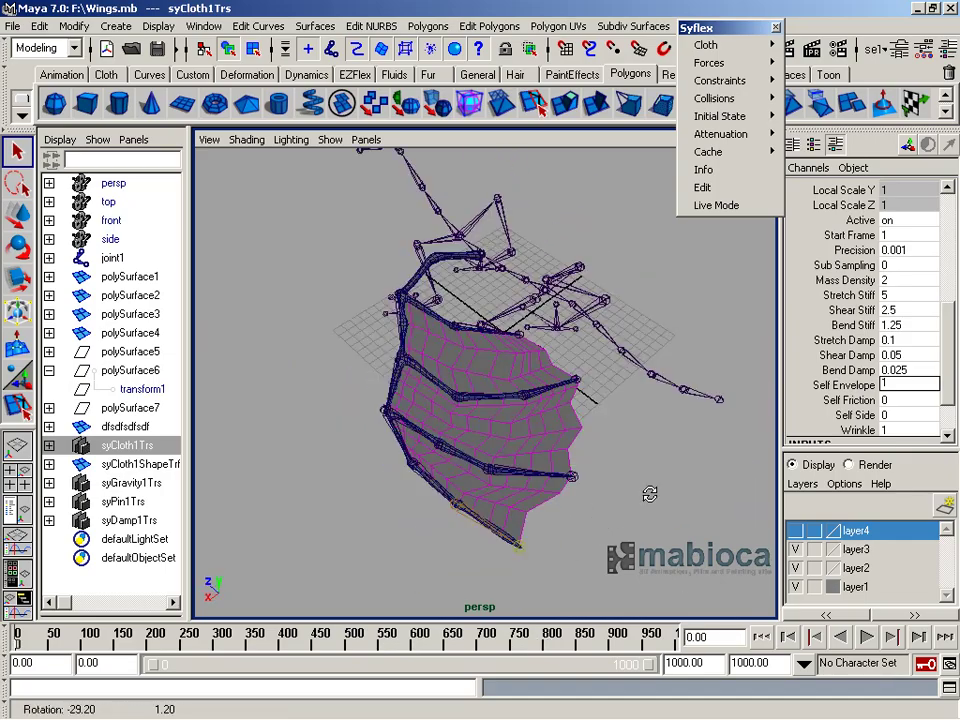
{"action": "right_click_drag", "start_coordinate": [549, 495], "coordinate": [709, 549], "text": "alt"}
{"action": "left_click_drag", "start_coordinate": [709, 549], "coordinate": [776, 467], "text": "alt"}
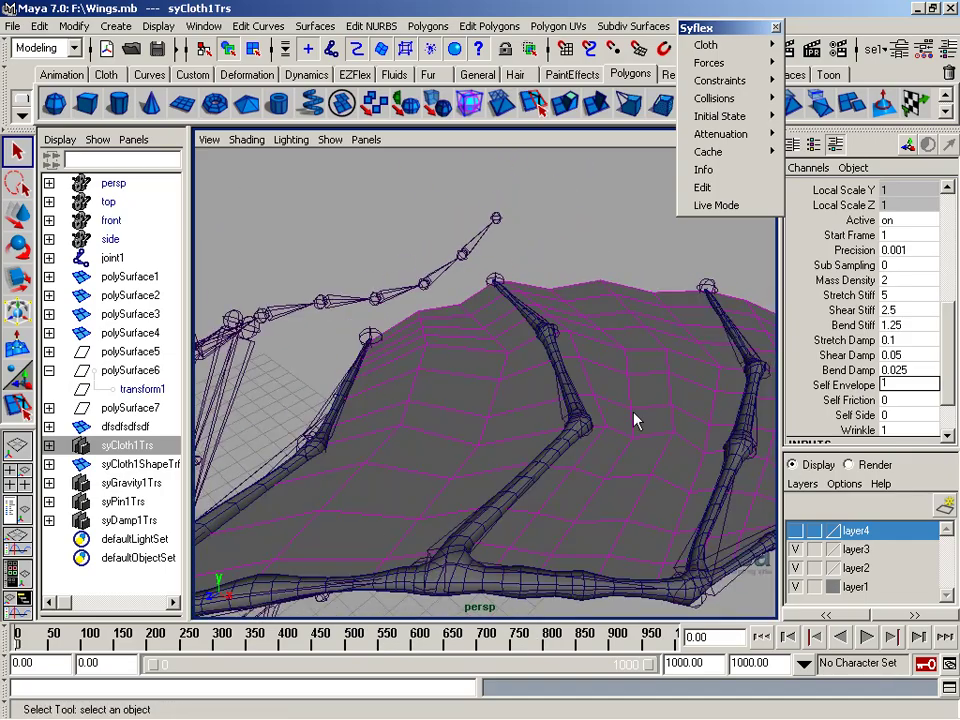
{"action": "left_click_drag", "start_coordinate": [270, 552], "coordinate": [258, 392], "text": "alt"}
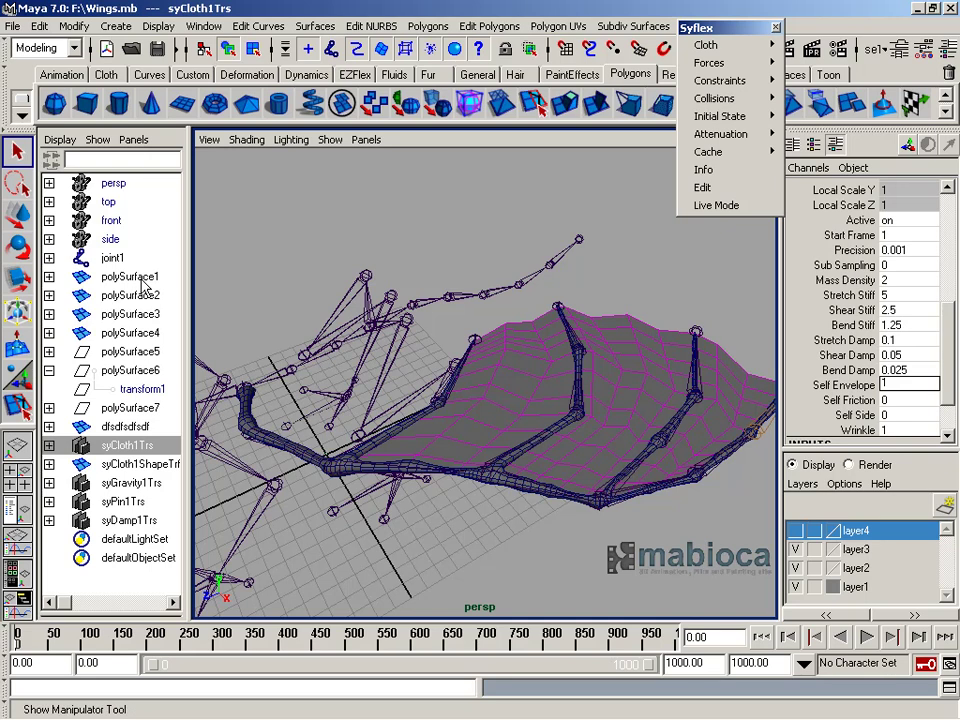
{"action": "left_click", "coordinate": [128, 427]}
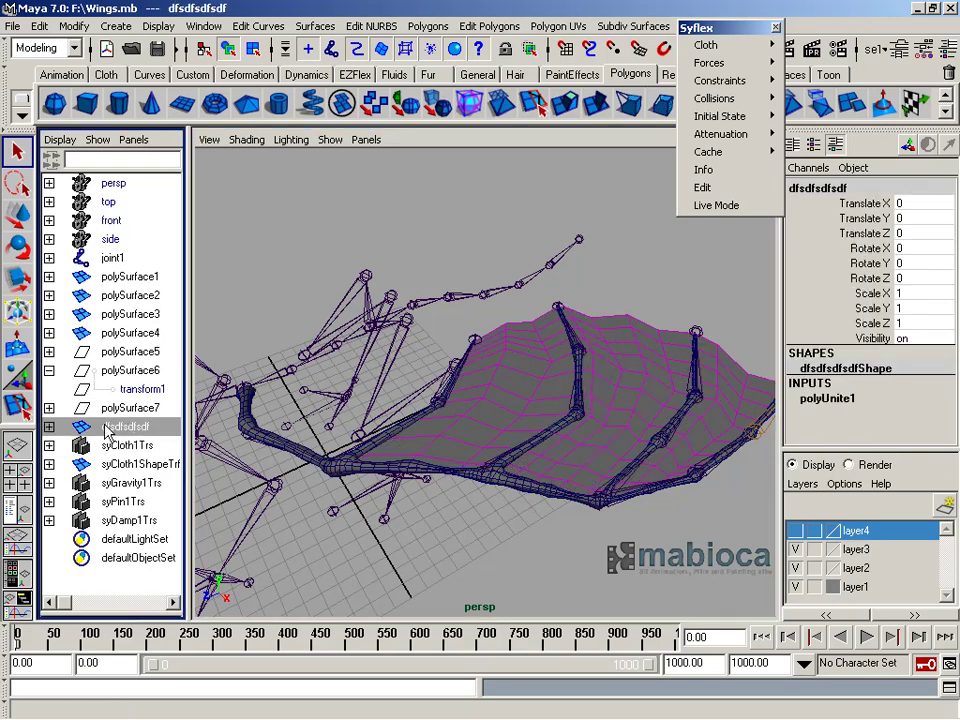
Smooth the dfsdfsdfsdf wing mesh and review the smoothing node's settings
{"action": "left_click", "coordinate": [258, 26]}
{"action": "left_click", "coordinate": [258, 26]}
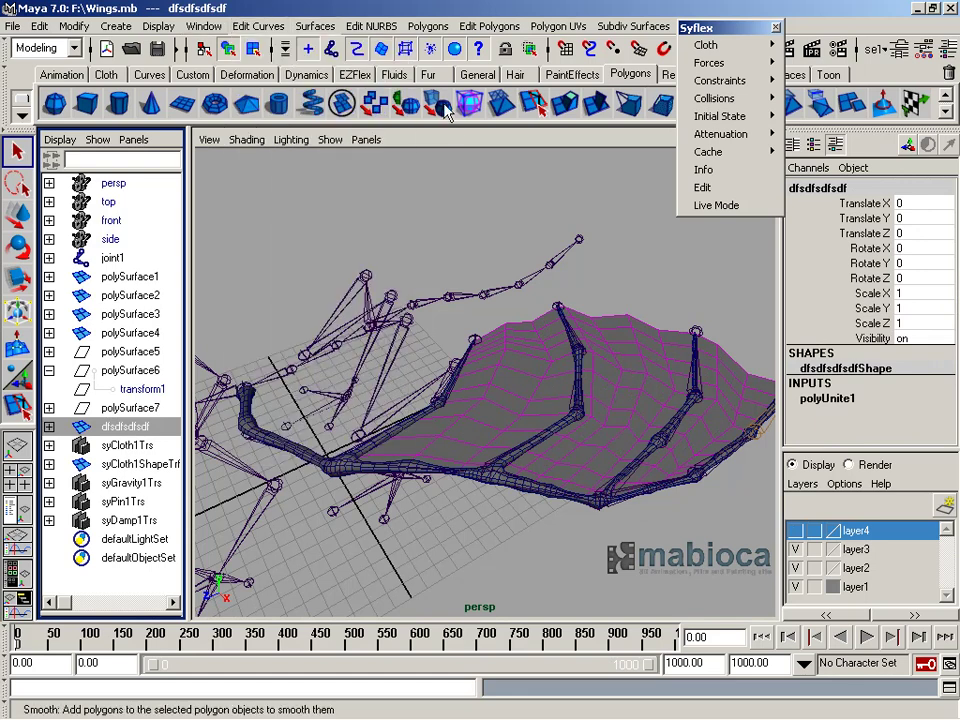
{"action": "left_click_drag", "start_coordinate": [562, 278], "coordinate": [620, 300], "text": "alt"}
{"action": "left_click", "coordinate": [846, 398]}
{"action": "scroll", "coordinate": [955, 349], "scroll_direction": "down", "scroll_amount": 2}
{"action": "scroll", "coordinate": [955, 349], "scroll_direction": "down", "scroll_amount": 2}
{"action": "scroll", "coordinate": [955, 349], "scroll_direction": "down", "scroll_amount": 1}
{"action": "left_click_drag", "start_coordinate": [583, 401], "coordinate": [614, 375], "text": "alt"}
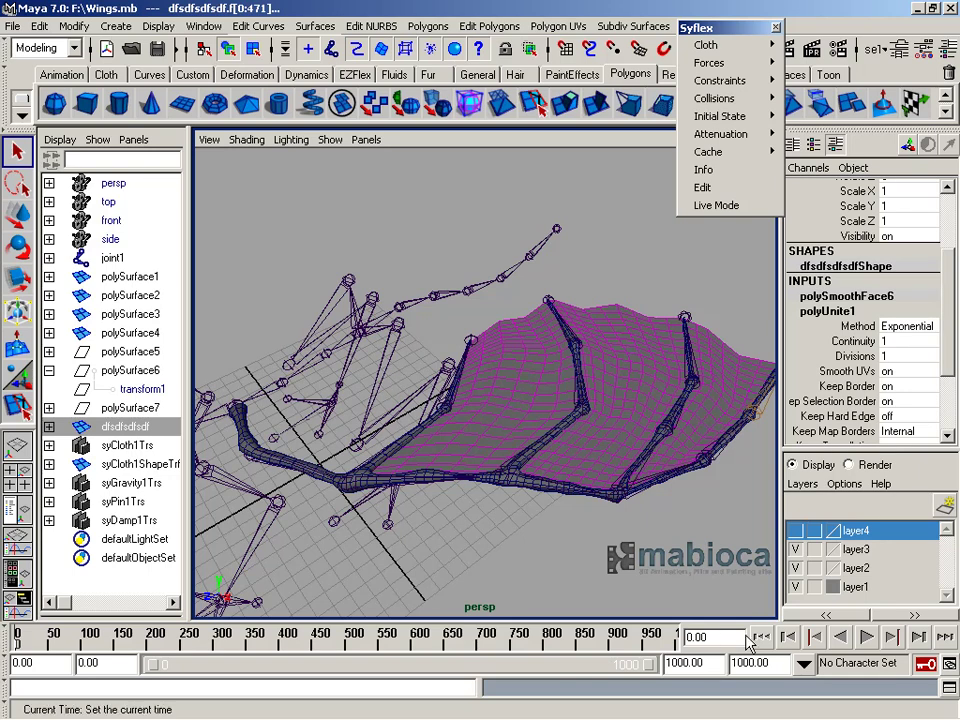
Play the simulation from several angles, rewind to frame 0, and select the leftover objects in the Outliner
{"action": "left_click", "coordinate": [869, 641]}
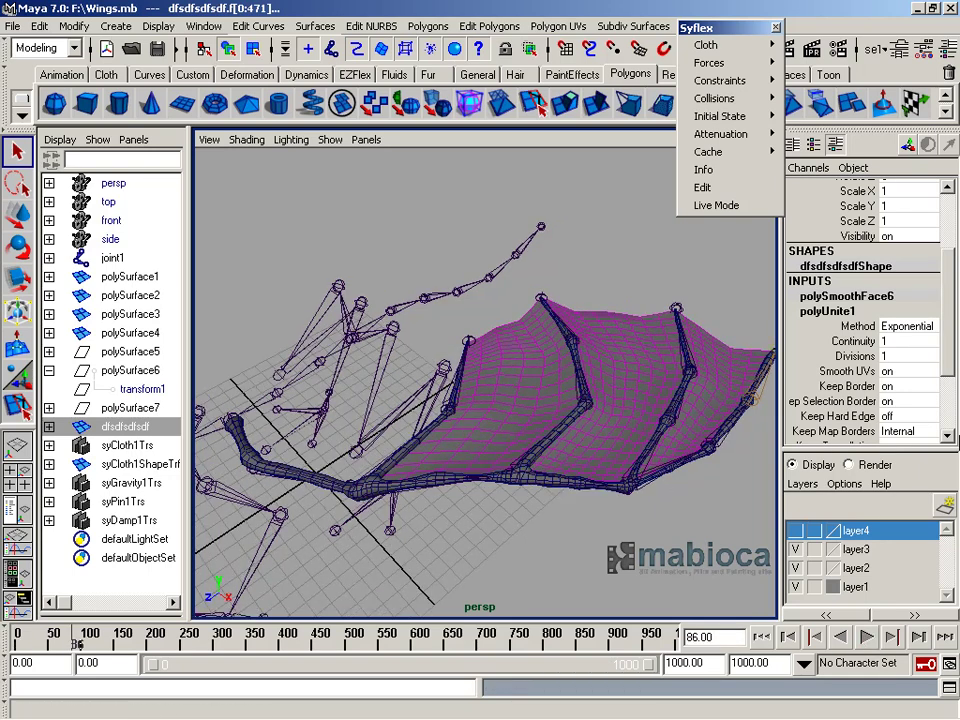
{"action": "left_click", "coordinate": [762, 637]}
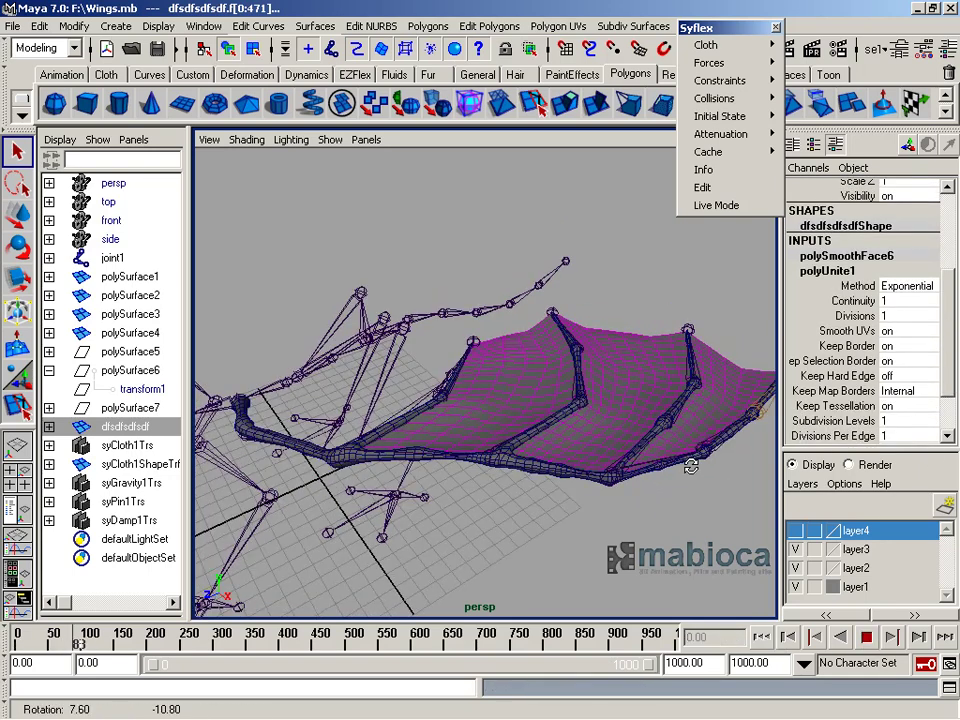
{"action": "mouse_move", "coordinate": [526, 383]}
{"action": "left_mouse_down", "text": "alt"}
{"action": "mouse_move", "coordinate": [511, 455]}
{"action": "mouse_move", "coordinate": [449, 398]}
{"action": "left_mouse_up", "text": "alt"}
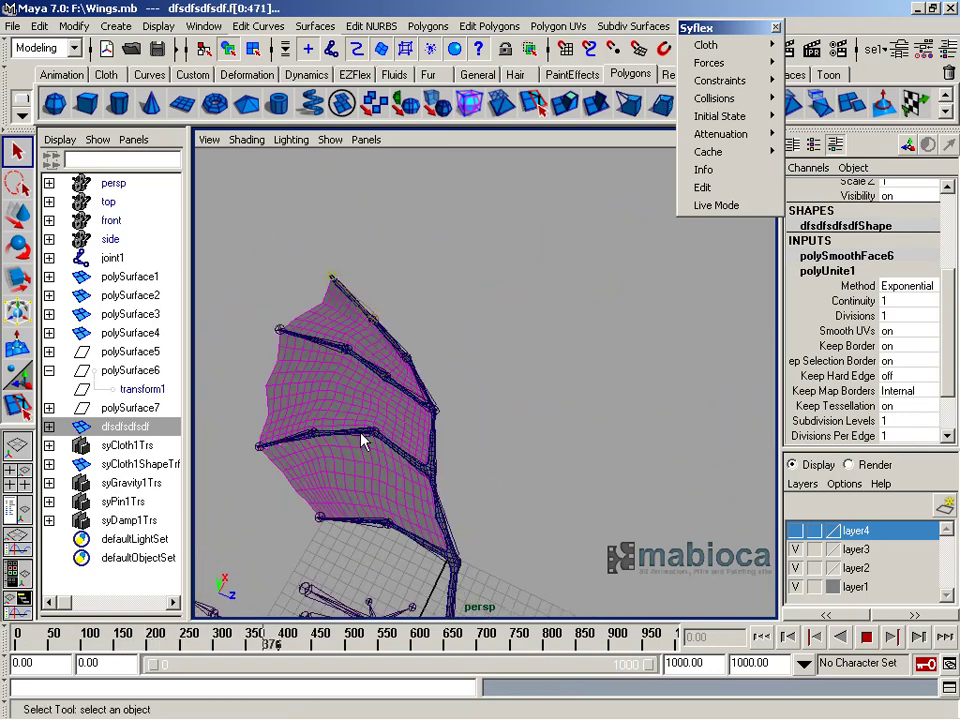
{"action": "left_click_drag", "start_coordinate": [398, 473], "coordinate": [565, 420], "text": "alt"}
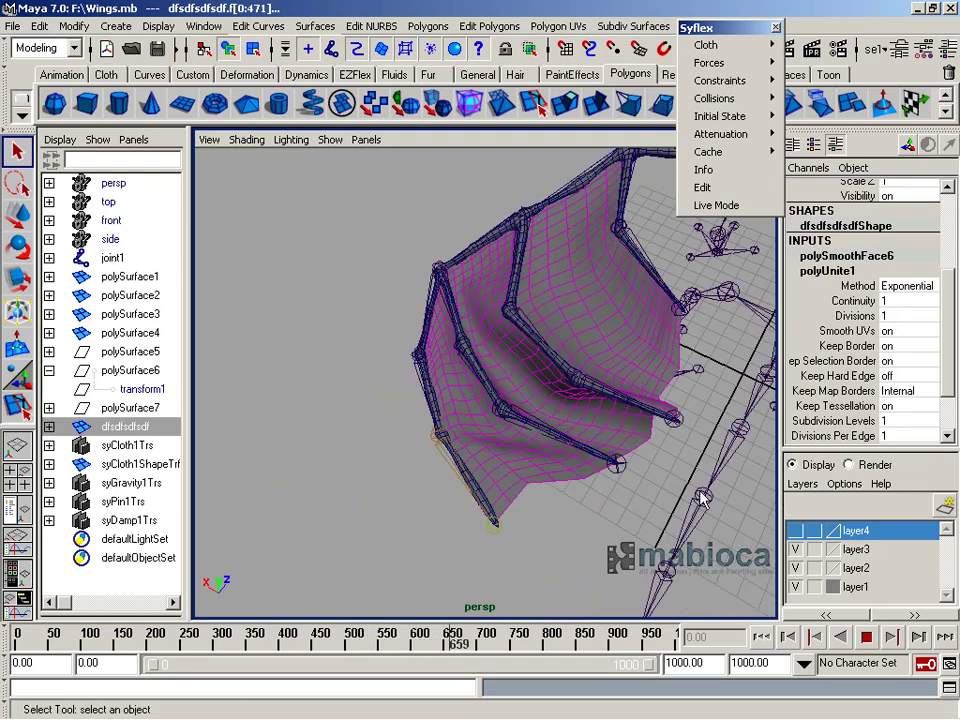
{"action": "left_click", "coordinate": [762, 640]}
{"action": "left_click", "coordinate": [140, 464]}
{"action": "left_click", "coordinate": [125, 426]}
Delete the leftover polySurface5, polySurface6 and polySurface7 objects and clear the selection
{"action": "left_click", "coordinate": [40, 26]}
{"action": "left_click", "coordinate": [152, 152]}
{"action": "left_click", "coordinate": [274, 235]}
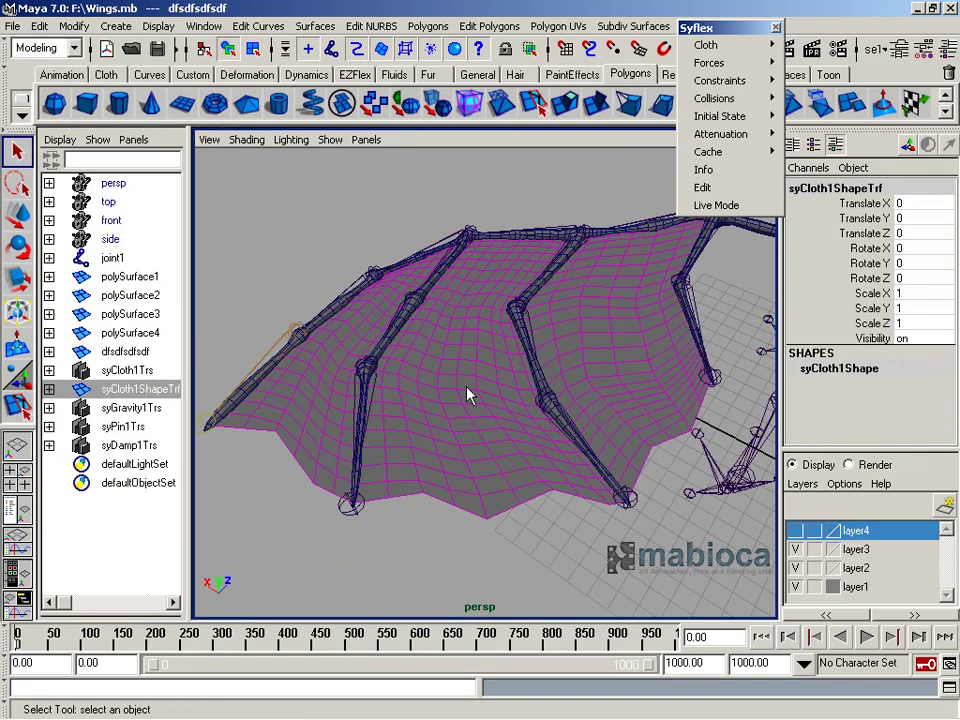
{"action": "left_click", "coordinate": [453, 396]}
{"action": "left_click", "coordinate": [305, 367]}
Maximize the top view and try Syflex Get Pin, which reports 'select only a pin'
{"action": "left_click", "coordinate": [14, 444]}
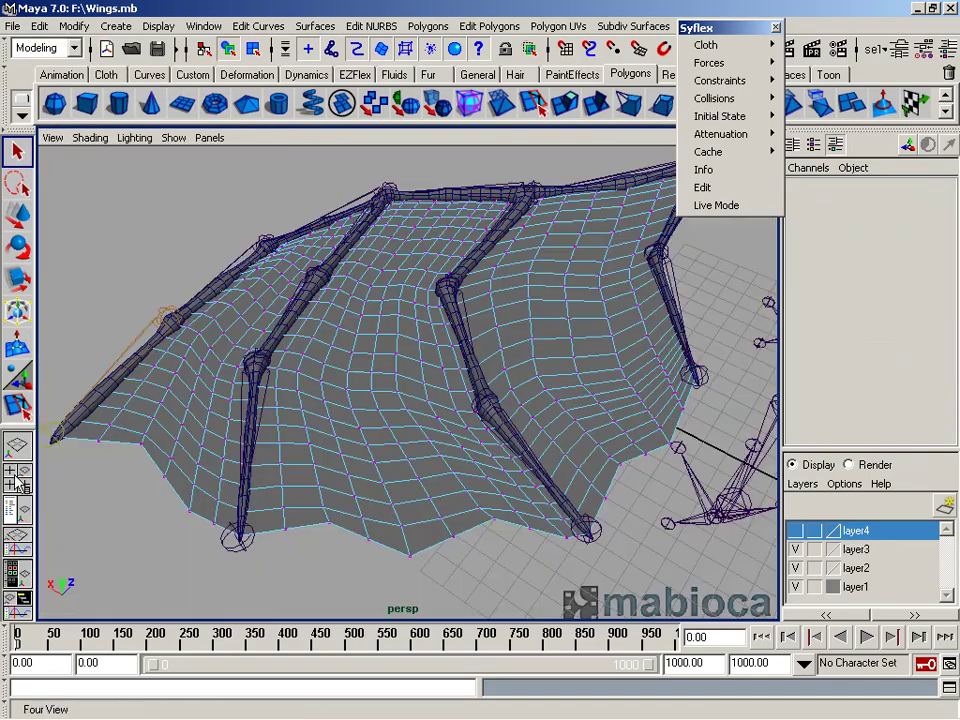
{"action": "middle_click_drag", "start_coordinate": [370, 392], "coordinate": [427, 273], "text": "alt"}
{"action": "right_click_drag", "start_coordinate": [427, 273], "coordinate": [389, 280], "text": "alt"}
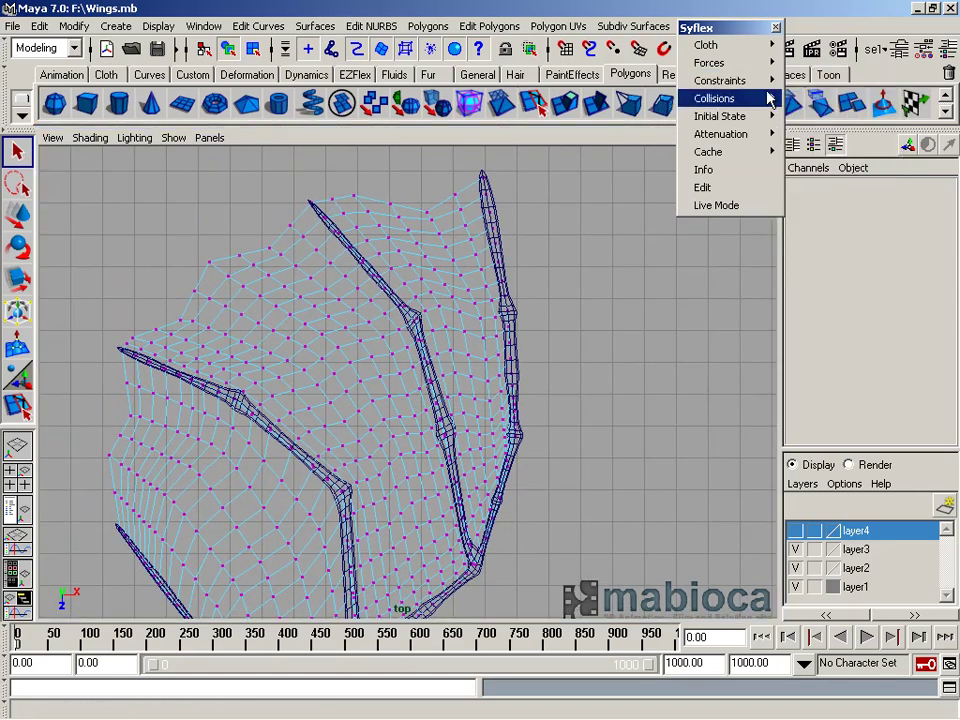
{"action": "left_click", "coordinate": [831, 170]}
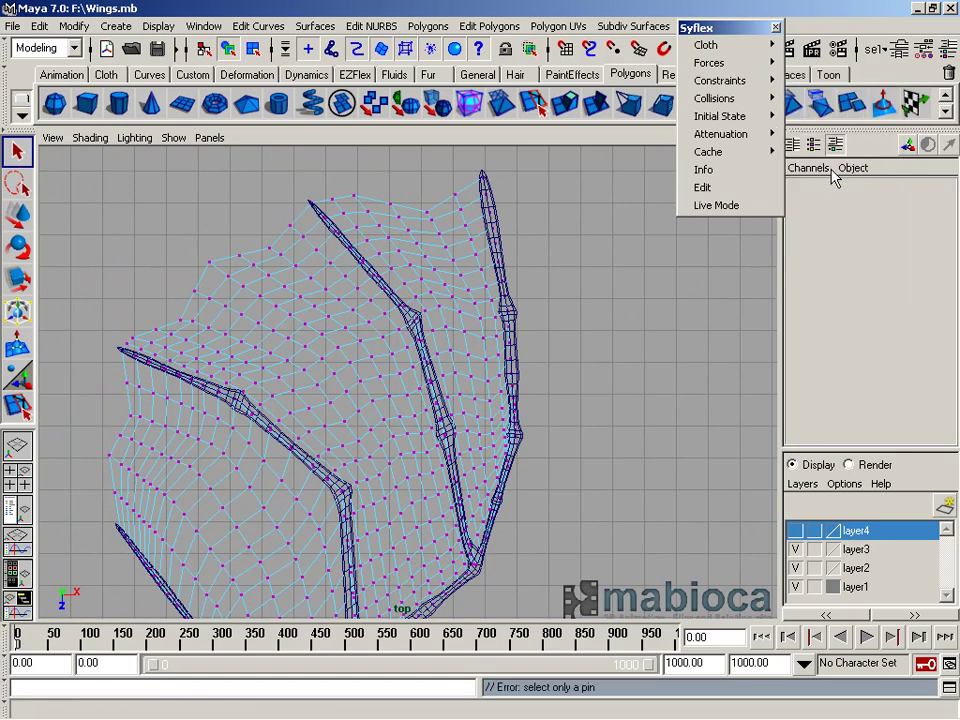
{"action": "key", "text": "F8"}
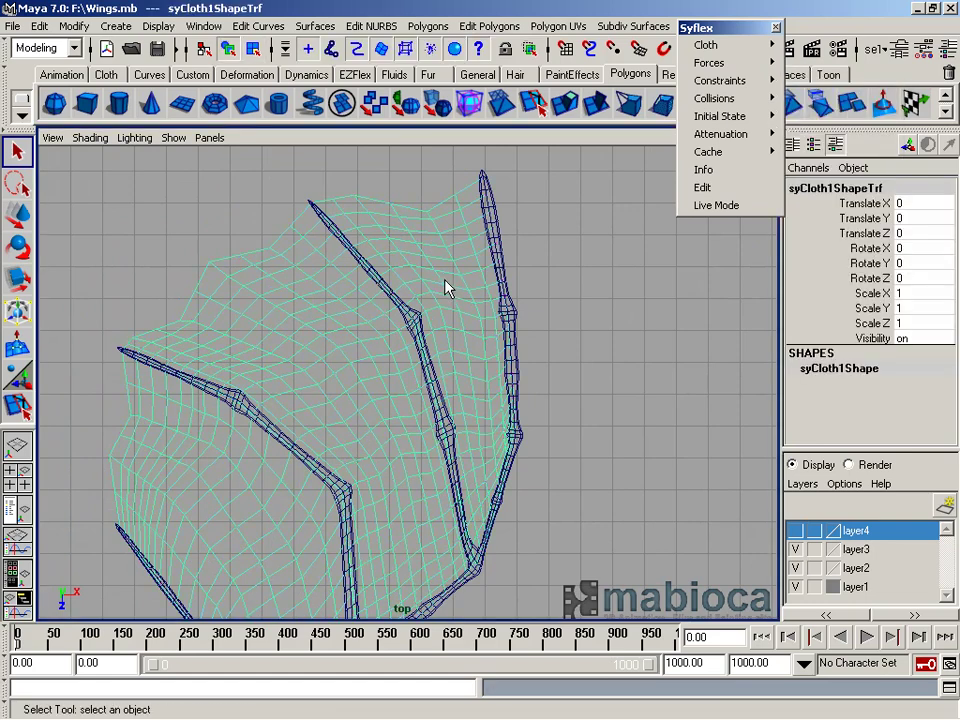
{"action": "mouse_move", "coordinate": [720, 80]}
{"action": "left_click", "coordinate": [820, 170]}
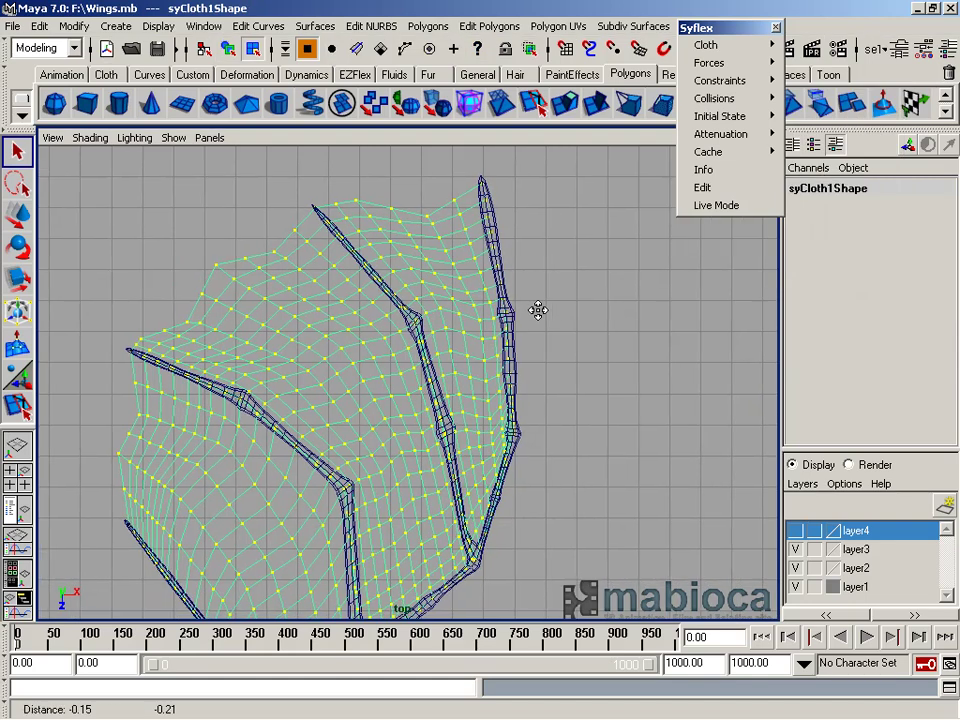
{"action": "middle_click_drag", "start_coordinate": [400, 233], "coordinate": [329, 240], "text": "alt"}
{"action": "right_click_drag", "start_coordinate": [428, 306], "coordinate": [364, 306]}
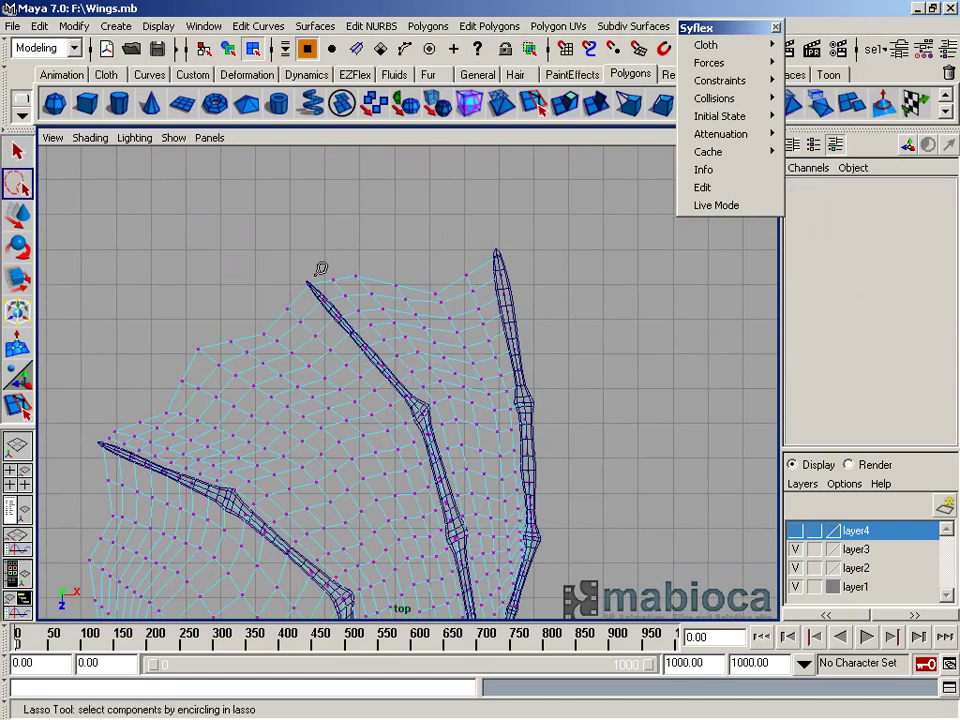
Select syPin1Trs, retrieve its pinned vertices with Get Pin, and frame the wing bones in top view
{"action": "left_click", "coordinate": [17, 510]}
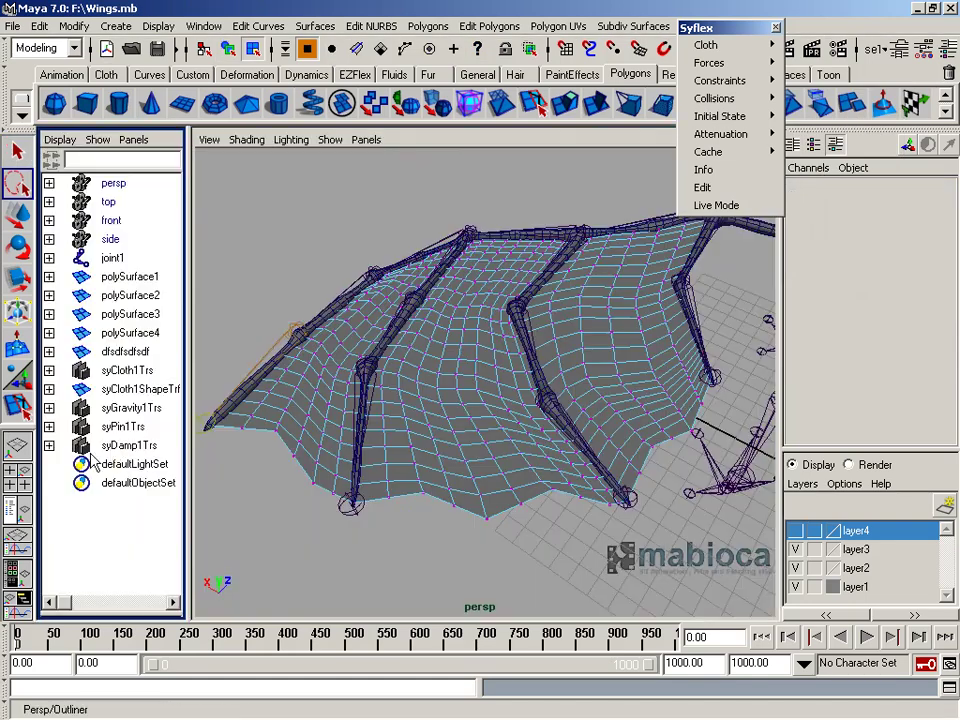
{"action": "left_click", "coordinate": [122, 427]}
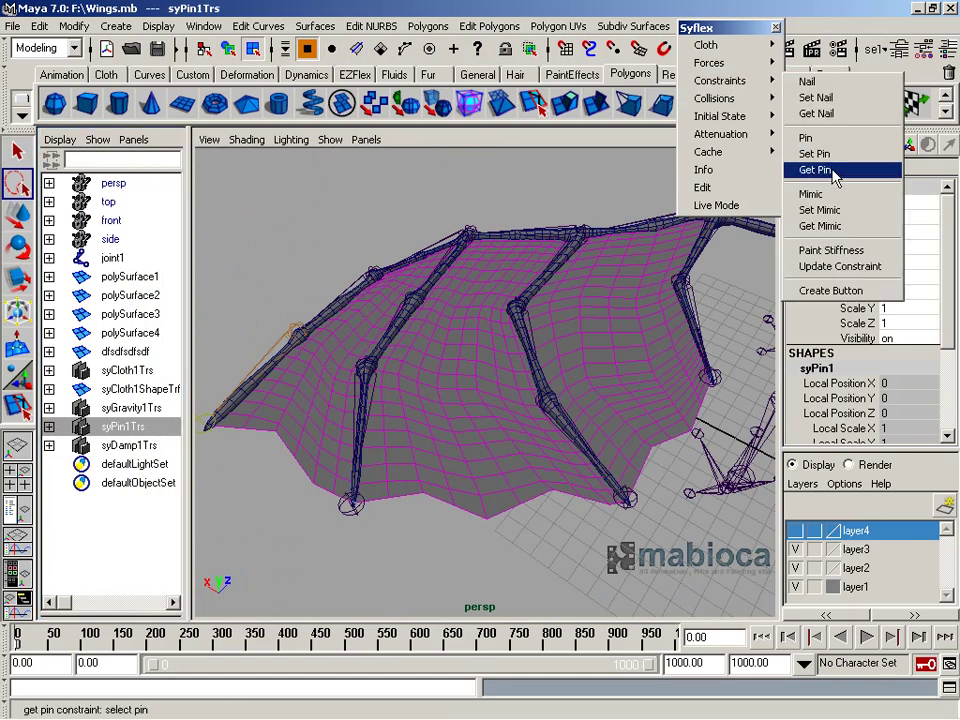
{"action": "left_click", "coordinate": [834, 169]}
{"action": "left_click", "coordinate": [18, 450]}
{"action": "key", "text": "space"}
{"action": "key", "text": "space"}
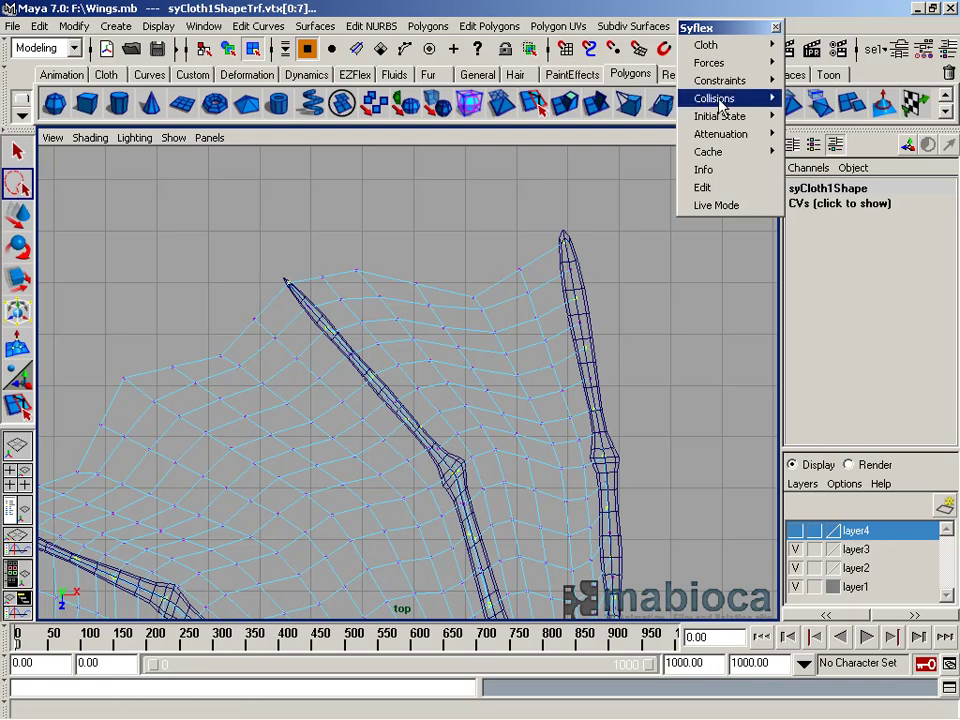
{"action": "right_click_drag", "start_coordinate": [347, 336], "coordinate": [409, 268], "text": "alt"}
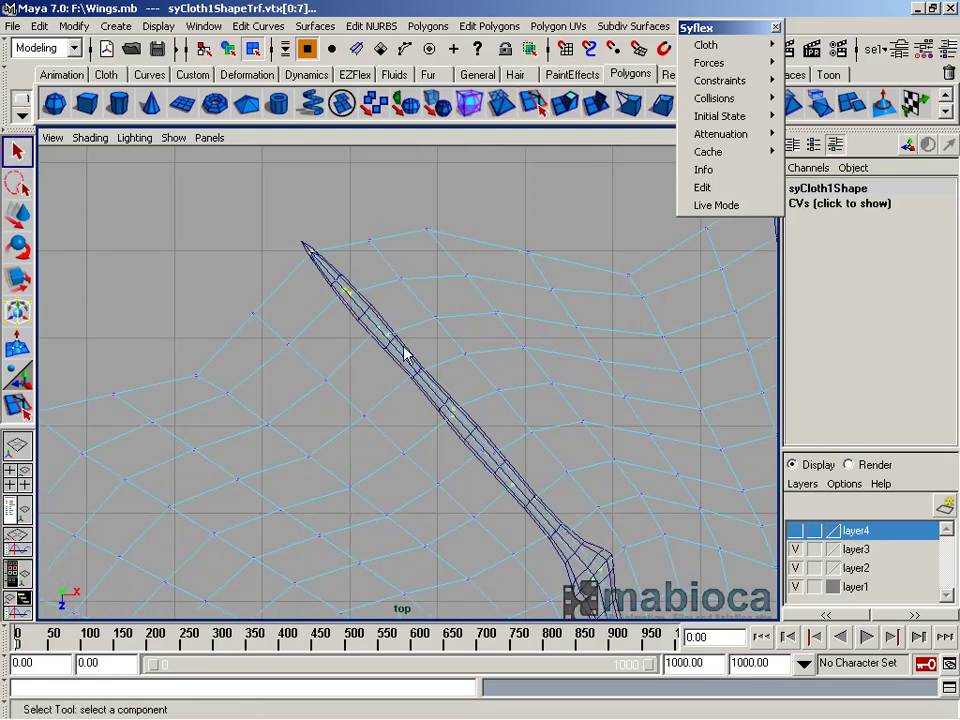
{"action": "scroll", "coordinate": [520, 495], "scroll_direction": "up", "scroll_amount": 1}
{"action": "scroll", "coordinate": [515, 495], "scroll_direction": "up", "scroll_amount": 1}
{"action": "scroll", "coordinate": [505, 450], "scroll_direction": "up", "scroll_amount": 1}
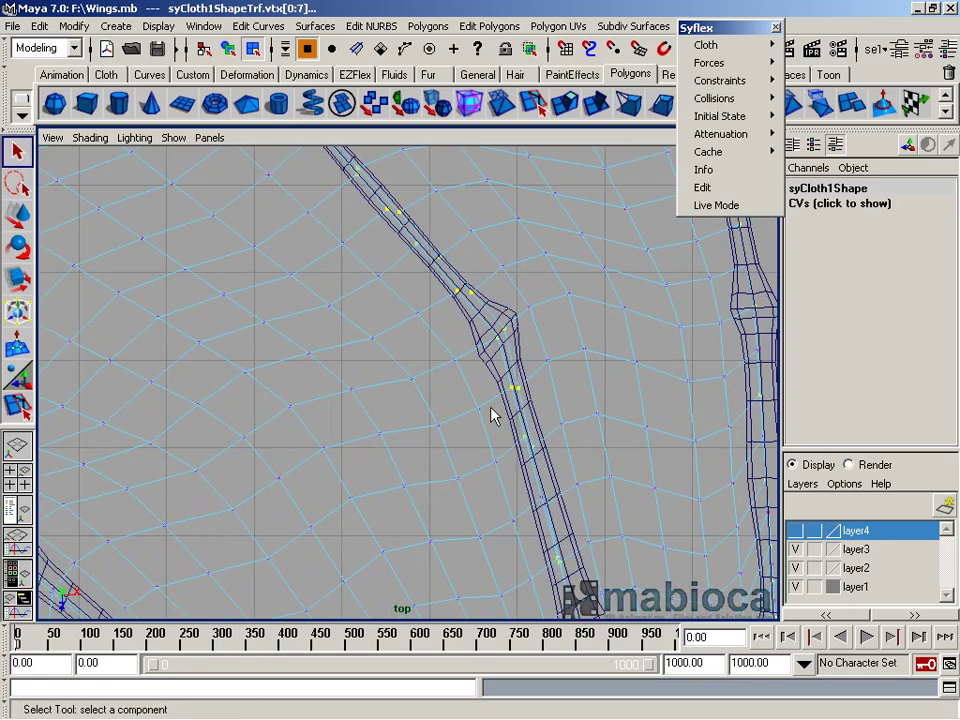
{"action": "scroll", "coordinate": [503, 390], "scroll_direction": "up", "scroll_amount": 1}
{"action": "middle_click_drag", "start_coordinate": [533, 460], "coordinate": [497, 385], "text": "alt"}
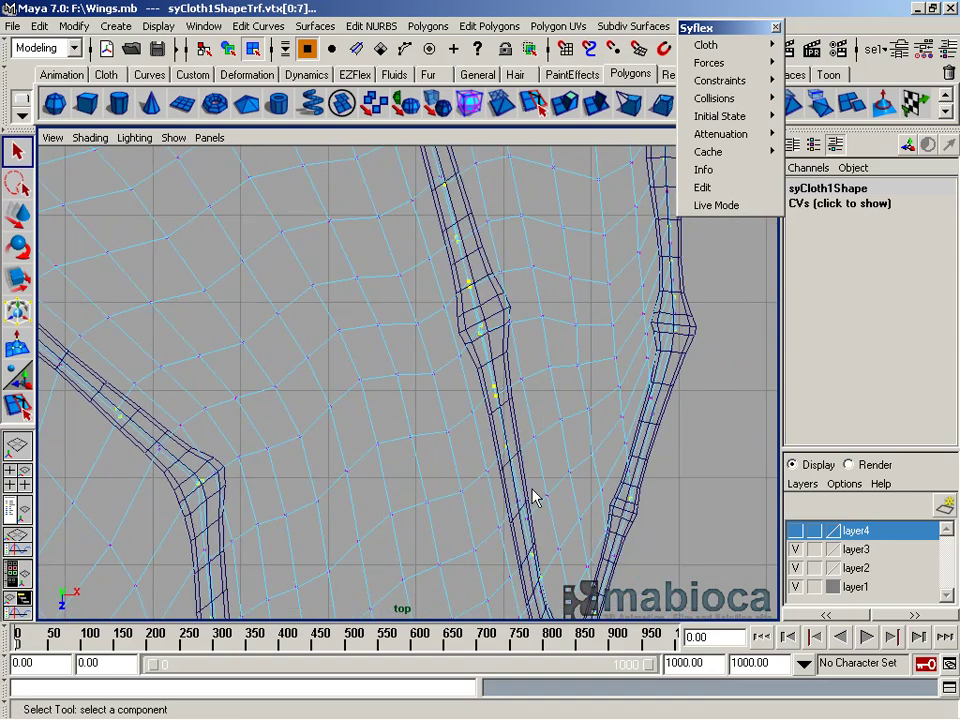
{"action": "mouse_move", "coordinate": [470, 335]}
{"action": "middle_mouse_down", "text": "alt"}
{"action": "mouse_move", "coordinate": [482, 343]}
{"action": "mouse_move", "coordinate": [507, 432]}
{"action": "middle_mouse_up", "text": "alt"}
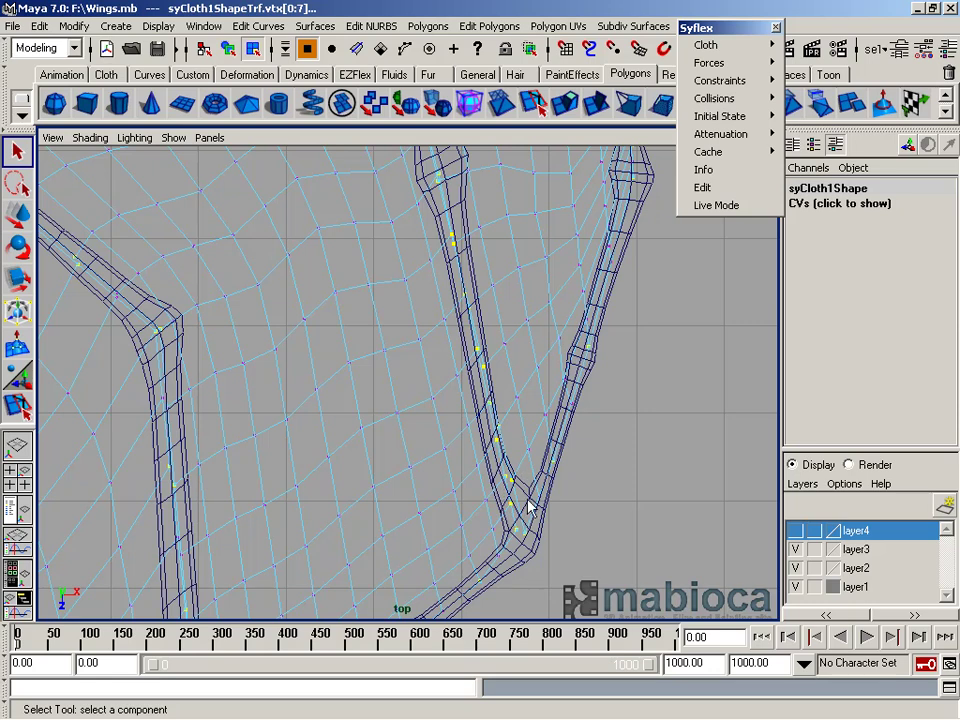
{"action": "mouse_move", "coordinate": [492, 360]}
{"action": "middle_mouse_down", "text": "alt"}
{"action": "mouse_move", "coordinate": [422, 446]}
{"action": "mouse_move", "coordinate": [615, 366]}
{"action": "middle_mouse_up", "text": "alt"}
{"action": "mouse_move", "coordinate": [533, 289]}
{"action": "middle_mouse_down", "text": "alt"}
{"action": "mouse_move", "coordinate": [454, 407]}
{"action": "mouse_move", "coordinate": [431, 471]}
{"action": "mouse_move", "coordinate": [448, 414]}
{"action": "mouse_move", "coordinate": [440, 361]}
{"action": "middle_mouse_up", "text": "alt"}
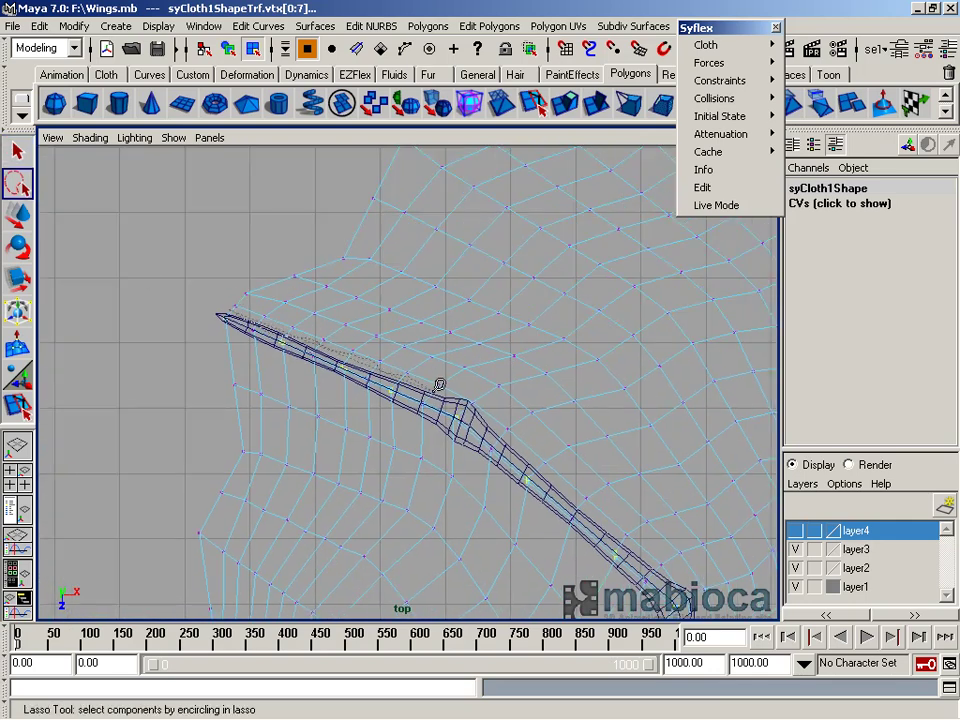
Add the vertices along each wing bone and joint, then Set Pin on syPin1
{"action": "right_click_drag", "start_coordinate": [158, 333], "coordinate": [256, 262], "text": "alt"}
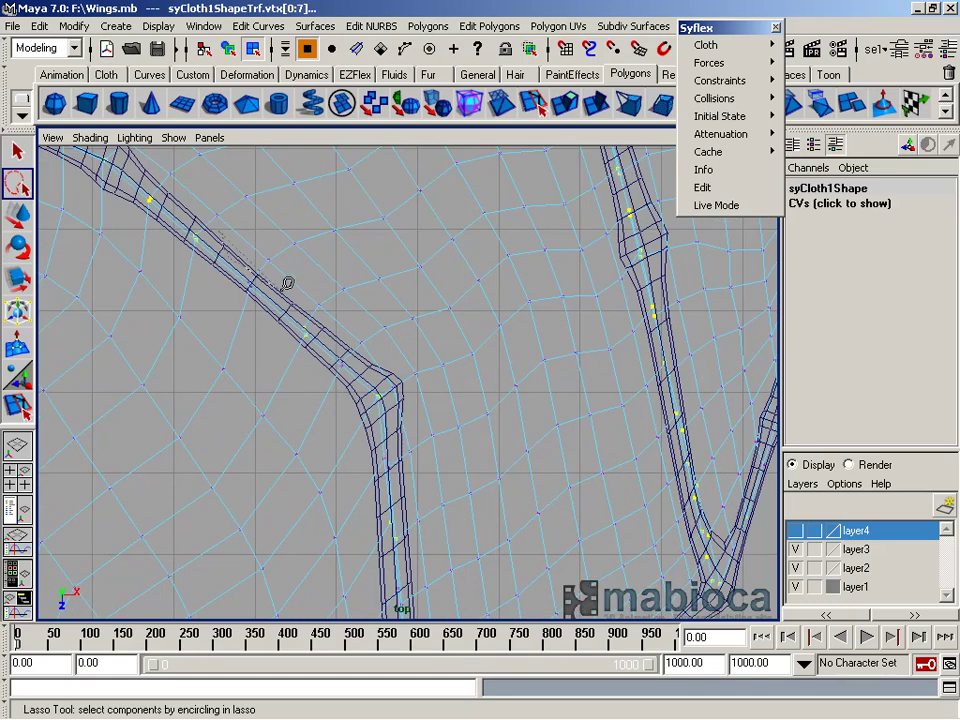
{"action": "middle_click_drag", "start_coordinate": [381, 447], "coordinate": [407, 234], "text": "alt"}
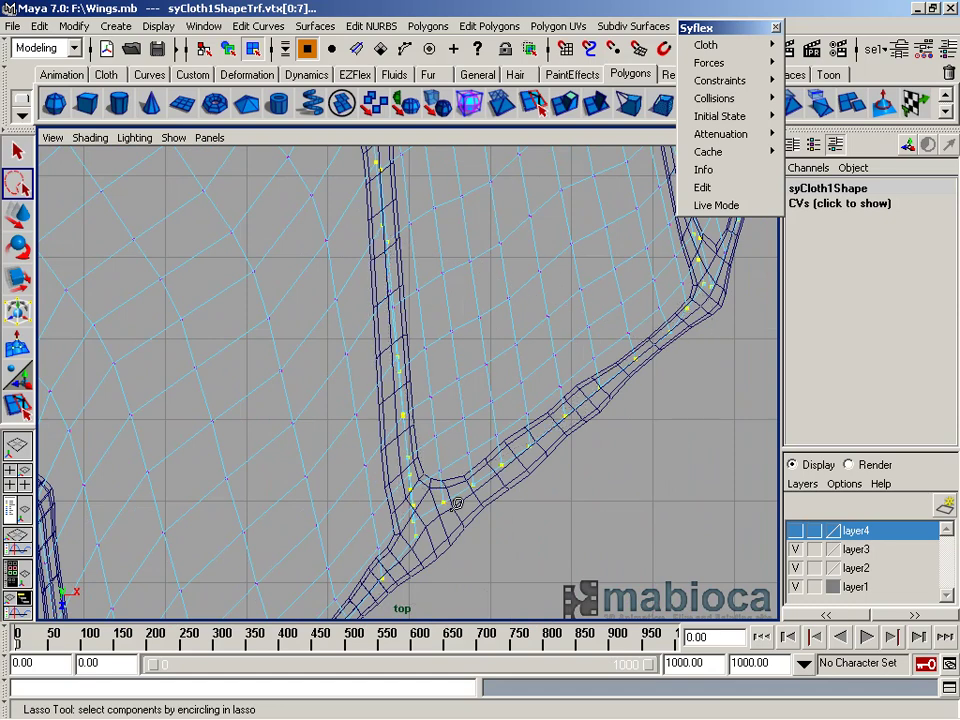
{"action": "mouse_move", "coordinate": [404, 296]}
{"action": "right_mouse_down", "text": "alt"}
{"action": "mouse_move", "coordinate": [628, 324]}
{"action": "mouse_move", "coordinate": [679, 205]}
{"action": "right_mouse_up", "text": "alt"}
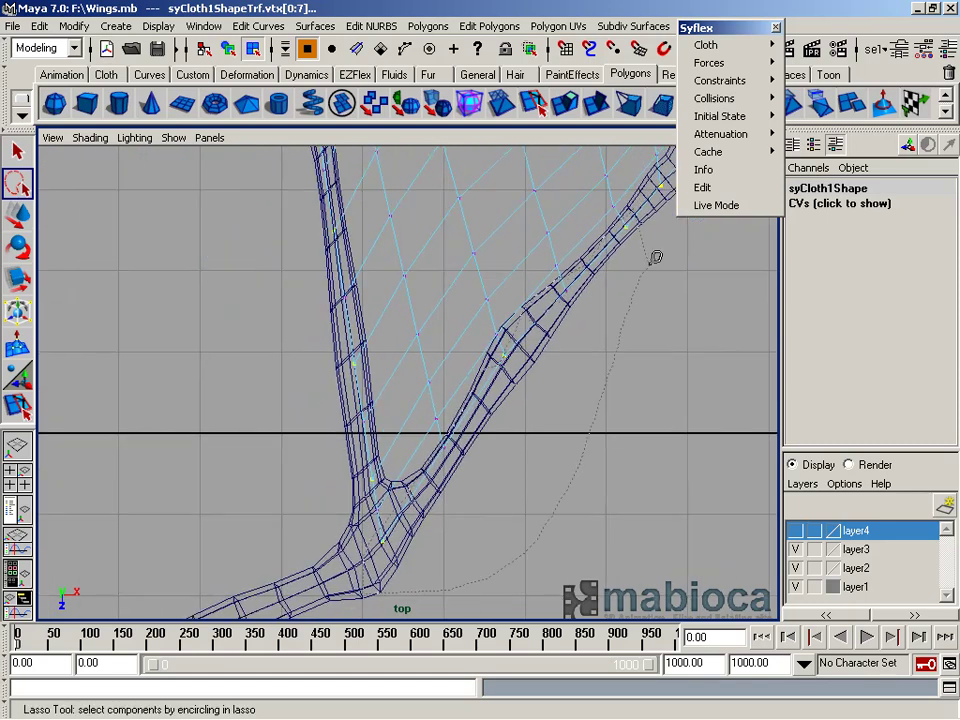
{"action": "middle_click_drag", "start_coordinate": [342, 252], "coordinate": [432, 444], "text": "alt"}
{"action": "mouse_move", "coordinate": [208, 170]}
{"action": "right_mouse_down", "text": "alt"}
{"action": "mouse_move", "coordinate": [354, 401]}
{"action": "mouse_move", "coordinate": [432, 389]}
{"action": "right_mouse_up", "text": "alt"}
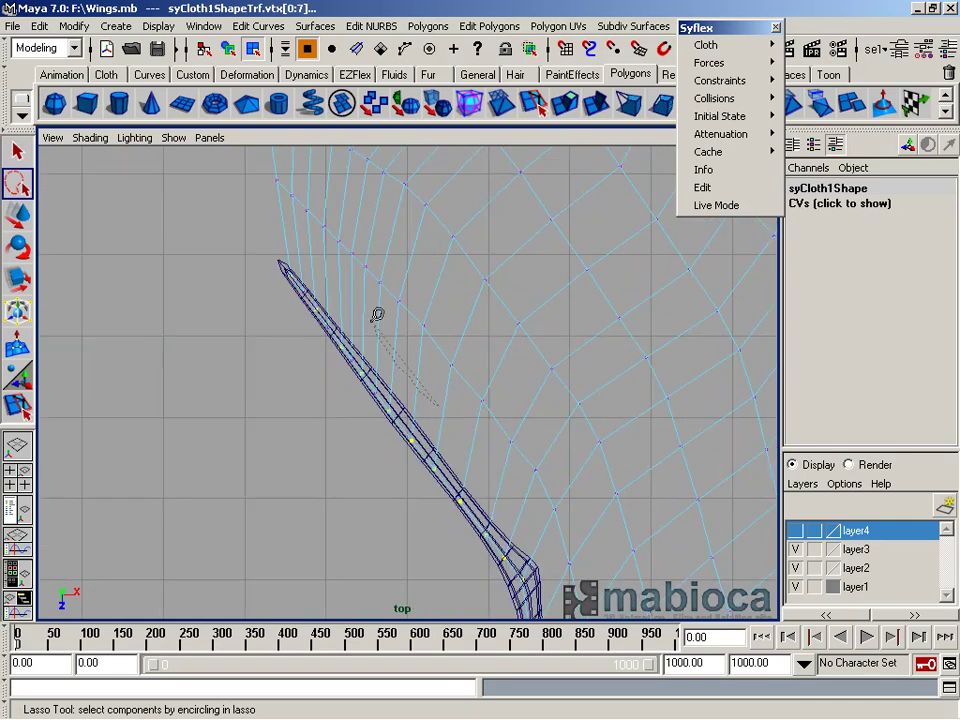
{"action": "mouse_move", "coordinate": [720, 80]}
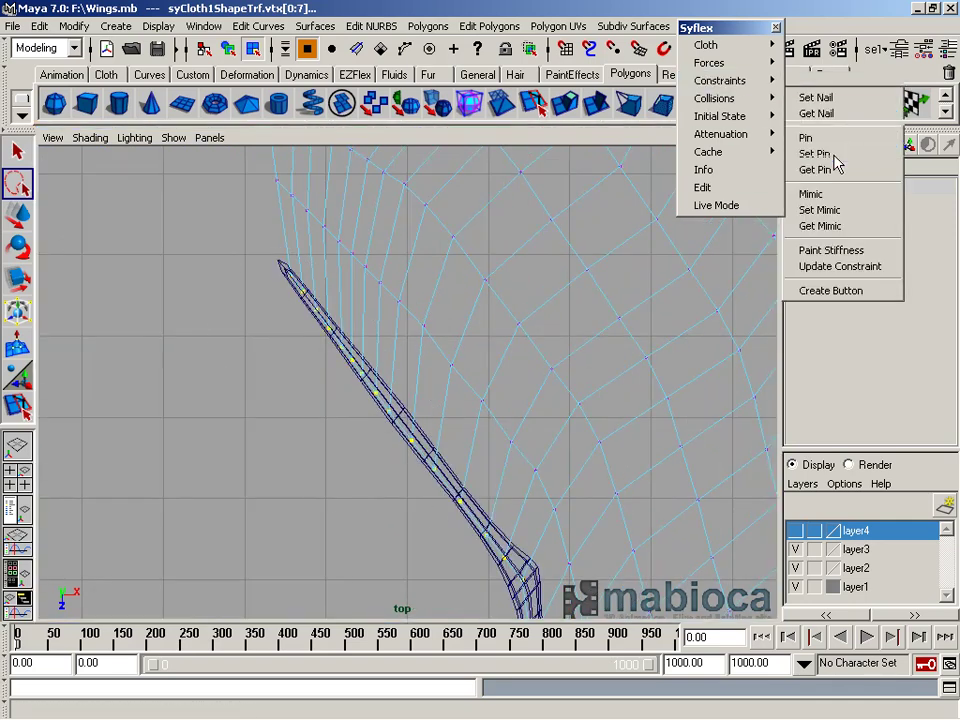
{"action": "mouse_move", "coordinate": [517, 357]}
{"action": "right_mouse_down", "text": "alt"}
{"action": "mouse_move", "coordinate": [394, 349]}
{"action": "mouse_move", "coordinate": [340, 464]}
{"action": "right_mouse_up", "text": "alt"}
{"action": "key", "text": "space"}
{"action": "mouse_move", "coordinate": [449, 469]}
{"action": "left_mouse_down"}
{"action": "mouse_move", "coordinate": [577, 383]}
{"action": "mouse_move", "coordinate": [420, 330]}
{"action": "left_mouse_up"}
Play the re-pinned wing and watch it from several angles, then select it and stop playback
{"action": "key", "text": "w"}
{"action": "left_click", "coordinate": [400, 350]}
{"action": "right_click_drag", "start_coordinate": [400, 350], "coordinate": [790, 617], "text": "alt"}
{"action": "left_click", "coordinate": [866, 637]}
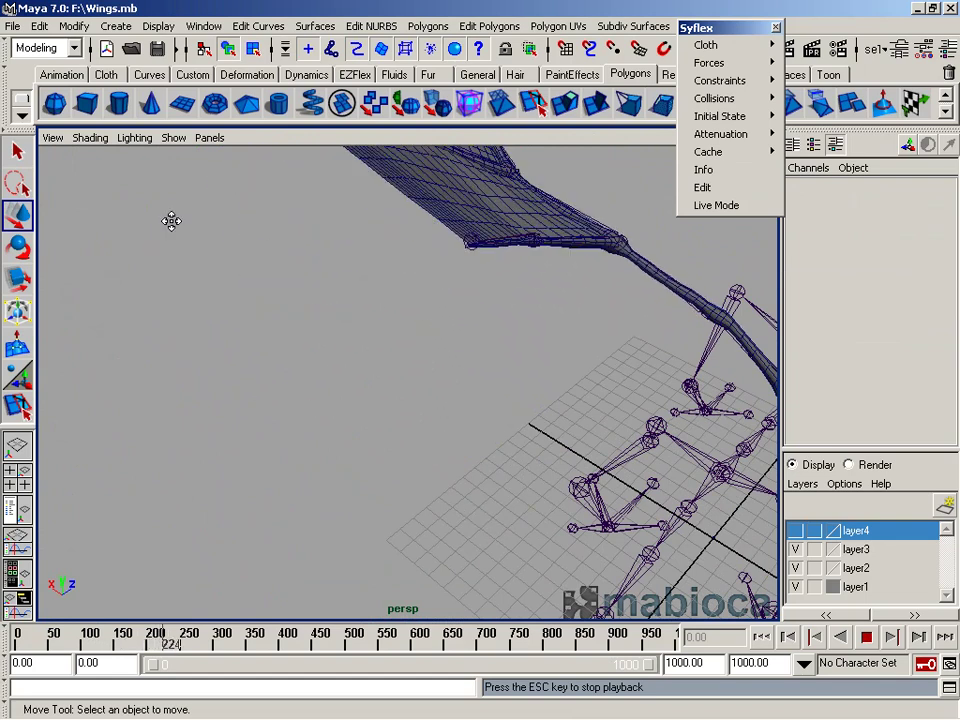
{"action": "right_click_drag", "start_coordinate": [171, 219], "coordinate": [386, 375], "text": "alt"}
{"action": "left_click_drag", "start_coordinate": [551, 506], "coordinate": [465, 414], "text": "alt"}
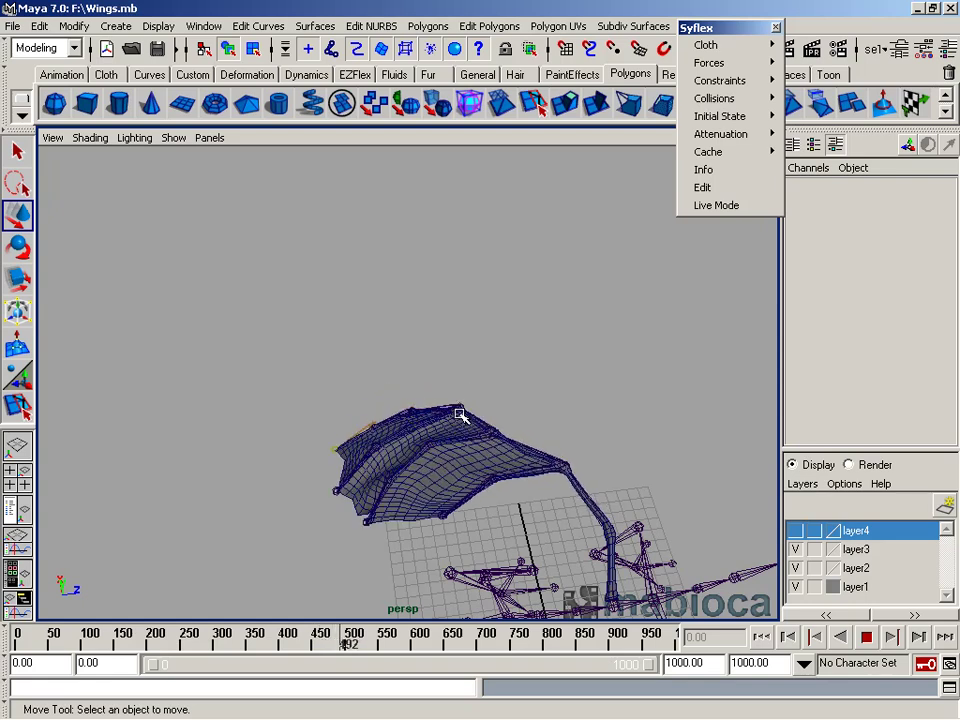
{"action": "right_click_drag", "start_coordinate": [440, 502], "coordinate": [452, 467], "text": "alt"}
{"action": "mouse_move", "coordinate": [452, 467]}
{"action": "left_mouse_down", "text": "alt"}
{"action": "mouse_move", "coordinate": [426, 469]}
{"action": "mouse_move", "coordinate": [536, 441]}
{"action": "mouse_move", "coordinate": [340, 437]}
{"action": "left_mouse_up", "text": "alt"}
{"action": "left_click", "coordinate": [417, 436]}
{"action": "key", "text": "Escape"}
Rewind and replay the flapping wing, stopping at frame 287
{"action": "mouse_move", "coordinate": [45, 418]}
{"action": "left_mouse_down", "text": "alt"}
{"action": "mouse_move", "coordinate": [266, 420]}
{"action": "mouse_move", "coordinate": [300, 459]}
{"action": "left_mouse_up", "text": "alt"}
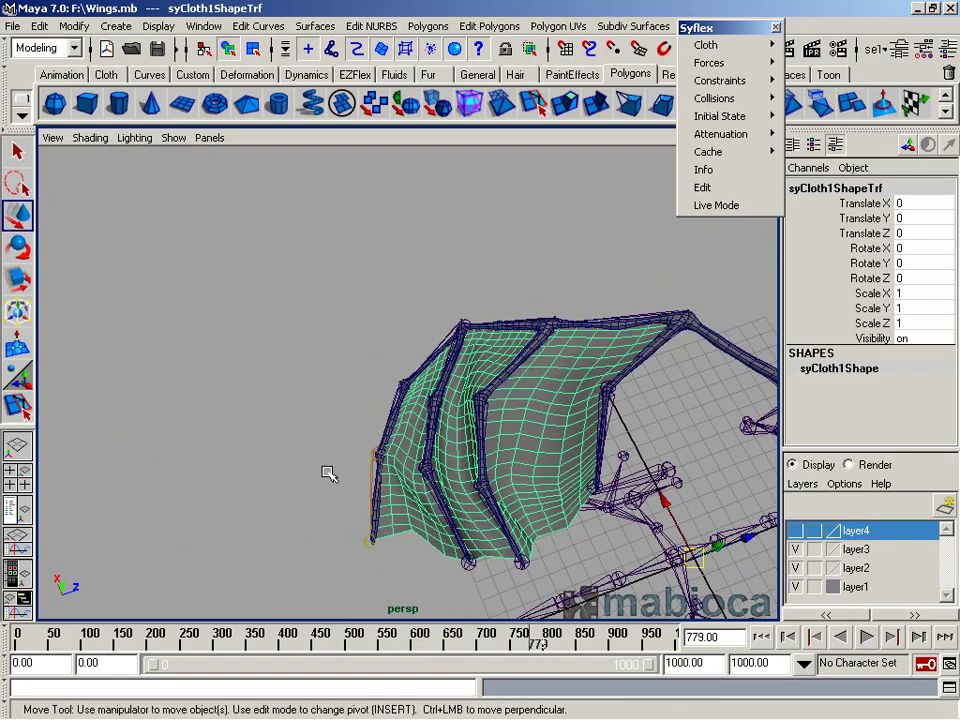
{"action": "mouse_move", "coordinate": [418, 472]}
{"action": "left_mouse_down", "text": "alt"}
{"action": "mouse_move", "coordinate": [531, 411]}
{"action": "mouse_move", "coordinate": [441, 437]}
{"action": "left_mouse_up", "text": "alt"}
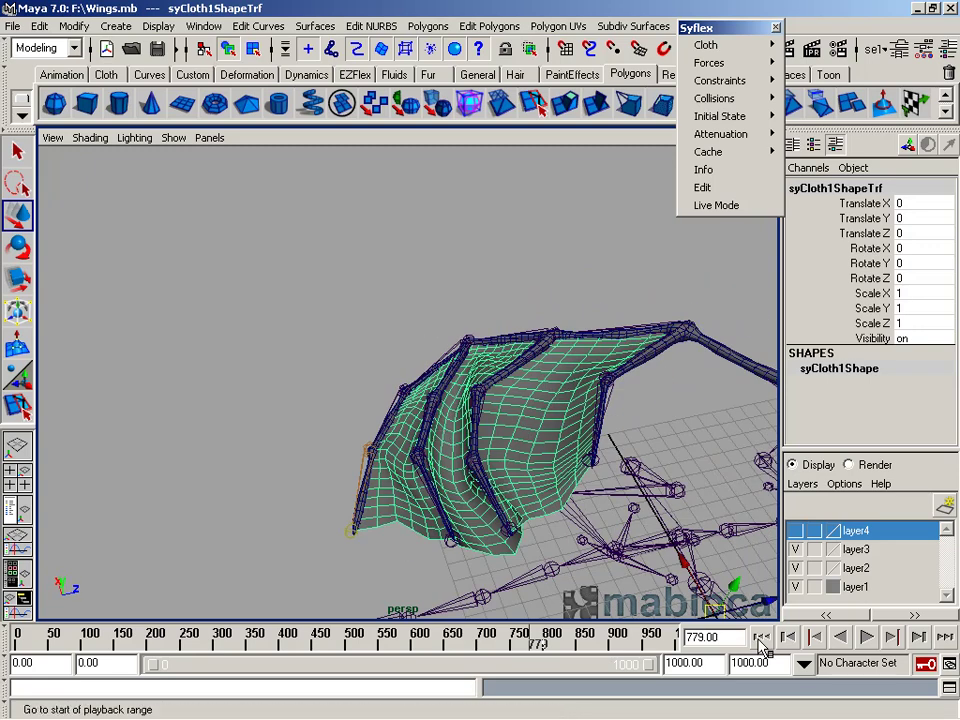
{"action": "left_click", "coordinate": [768, 645]}
{"action": "left_click", "coordinate": [865, 638]}
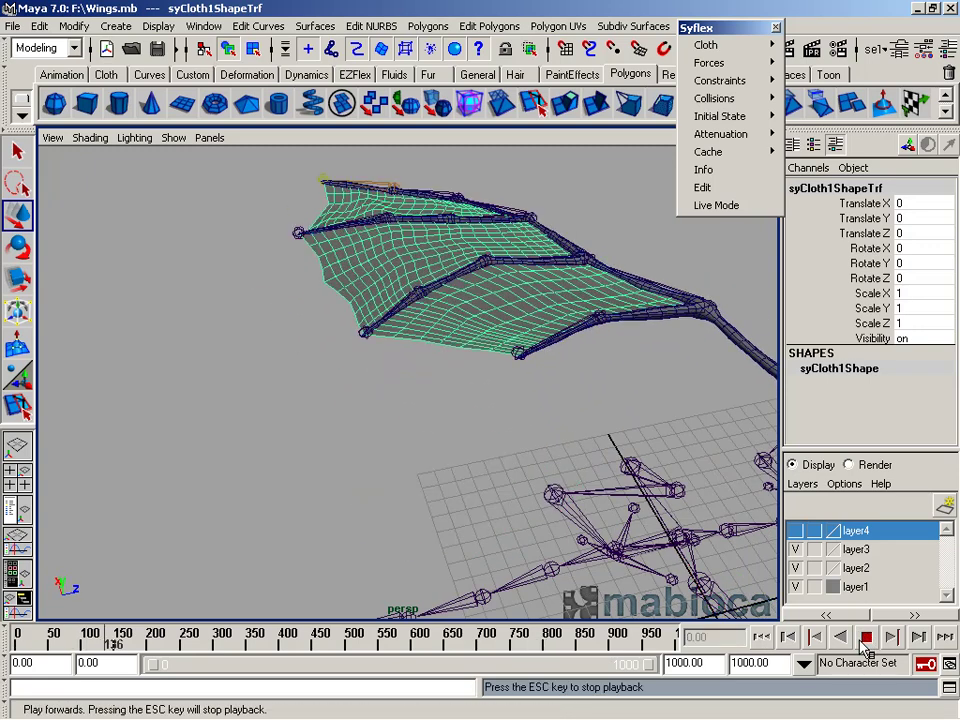
{"action": "left_click", "coordinate": [866, 638]}
{"action": "left_click", "coordinate": [866, 638]}
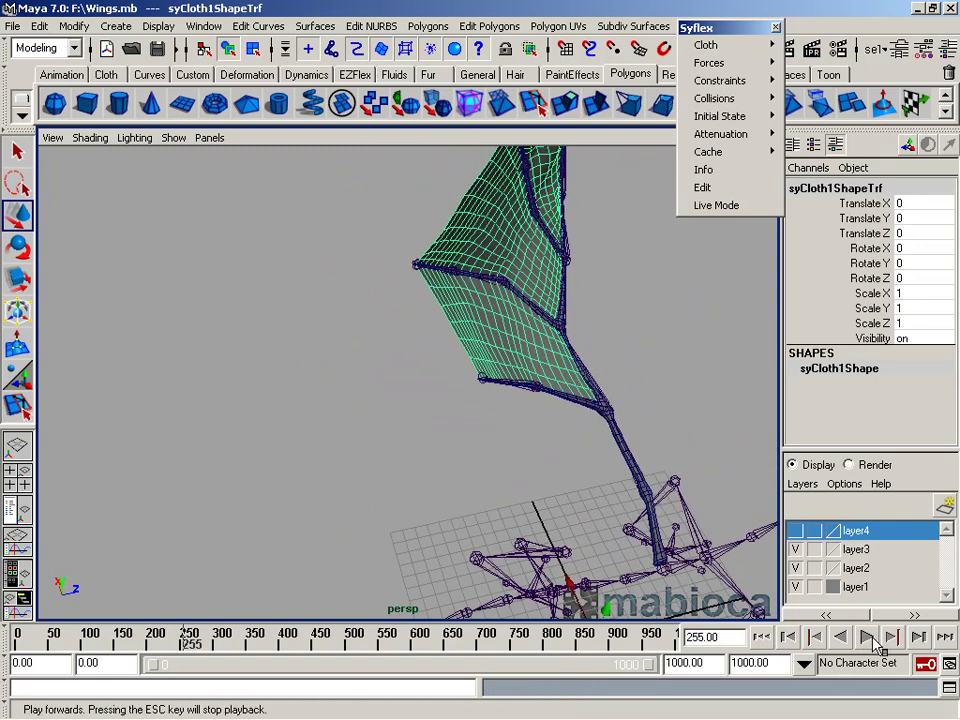
{"action": "left_click", "coordinate": [866, 638]}
{"action": "mouse_move", "coordinate": [360, 520]}
{"action": "left_mouse_down", "text": "alt"}
{"action": "mouse_move", "coordinate": [439, 499]}
{"action": "mouse_move", "coordinate": [573, 389]}
{"action": "mouse_move", "coordinate": [538, 401]}
{"action": "mouse_move", "coordinate": [542, 390]}
{"action": "left_mouse_up", "text": "alt"}
Set syCloth1Trs's Self Envelope to 1 and rewind to frame 0
{"action": "left_click", "coordinate": [17, 510]}
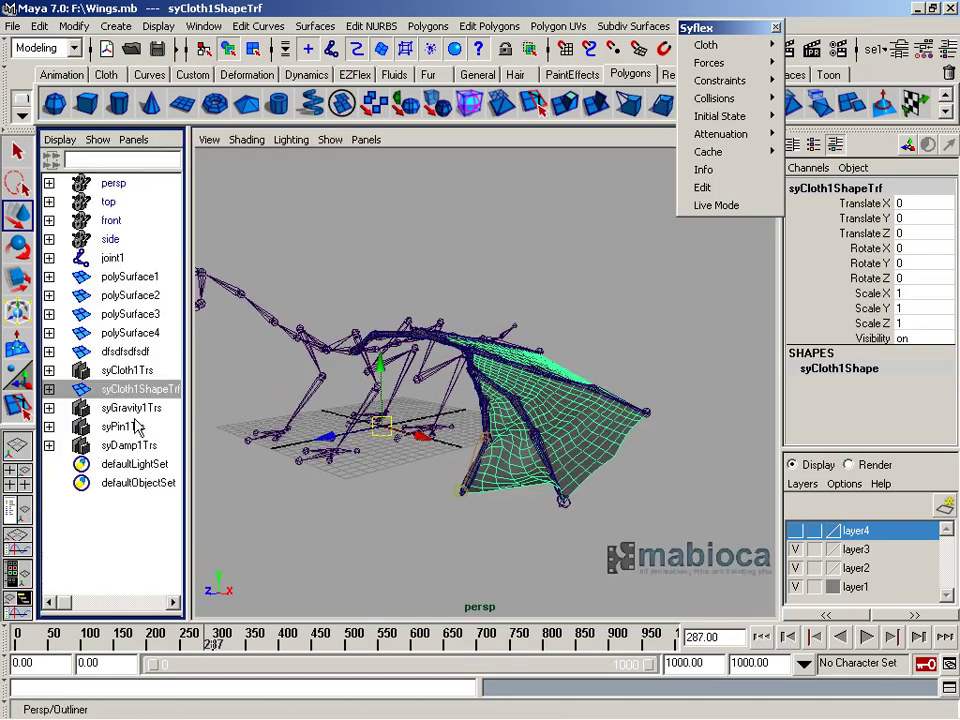
{"action": "left_click", "coordinate": [128, 407]}
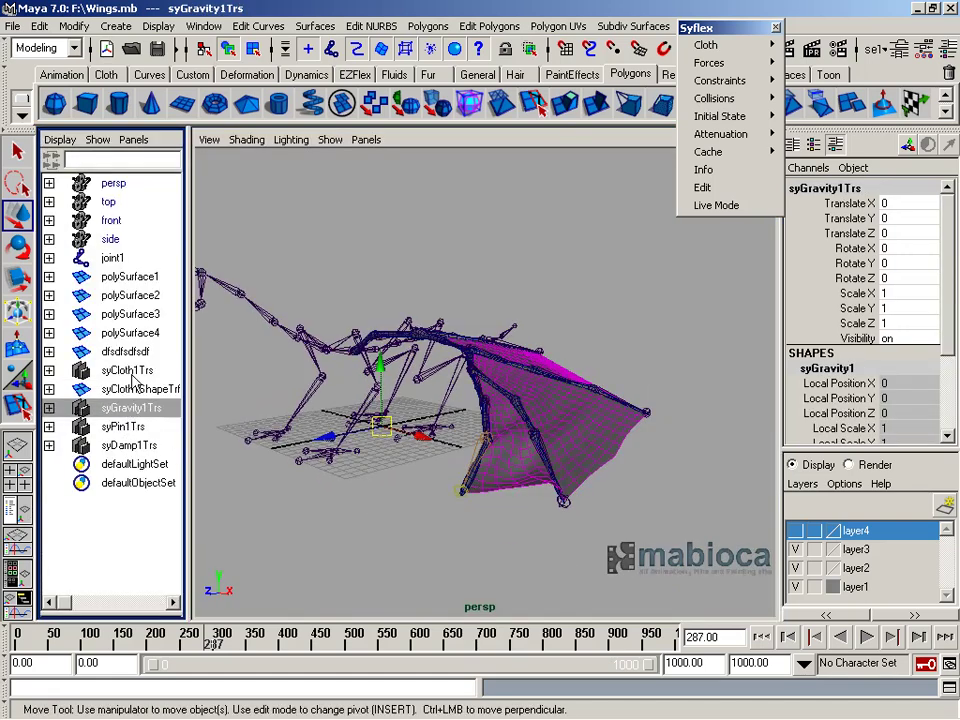
{"action": "left_click", "coordinate": [127, 370]}
{"action": "scroll", "coordinate": [905, 330], "scroll_direction": "down", "scroll_amount": 5}
{"action": "left_click", "coordinate": [919, 338]}
{"action": "left_click", "coordinate": [761, 638]}
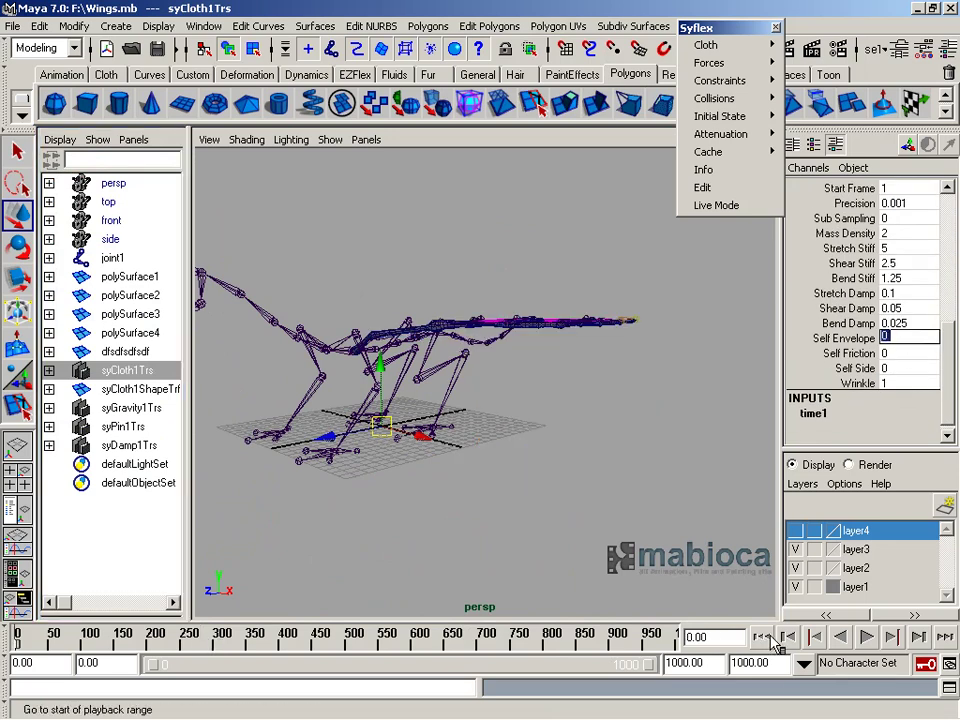
{"action": "type", "text": "1"}
{"action": "mouse_move", "coordinate": [700, 385]}
{"action": "left_mouse_down", "text": "alt"}
{"action": "mouse_move", "coordinate": [476, 456]}
{"action": "mouse_move", "coordinate": [897, 688]}
{"action": "left_mouse_up", "text": "alt"}
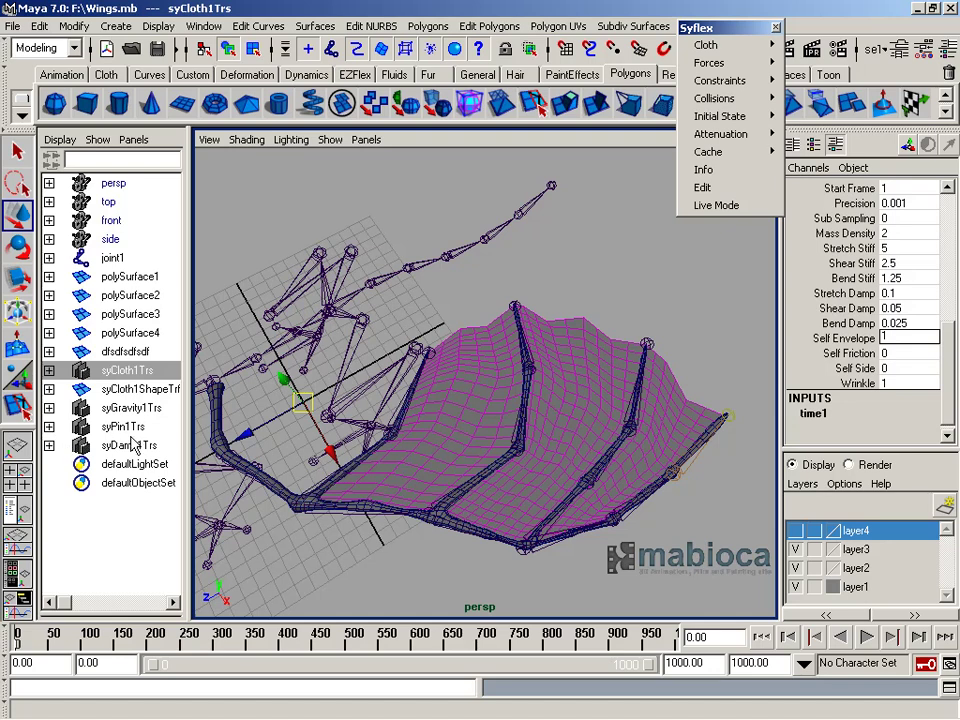
Set syGravity1's In Gravity Y to 0.1 and play the wing simulation, orbiting to watch
{"action": "left_click", "coordinate": [128, 407]}
{"action": "left_click", "coordinate": [905, 392]}
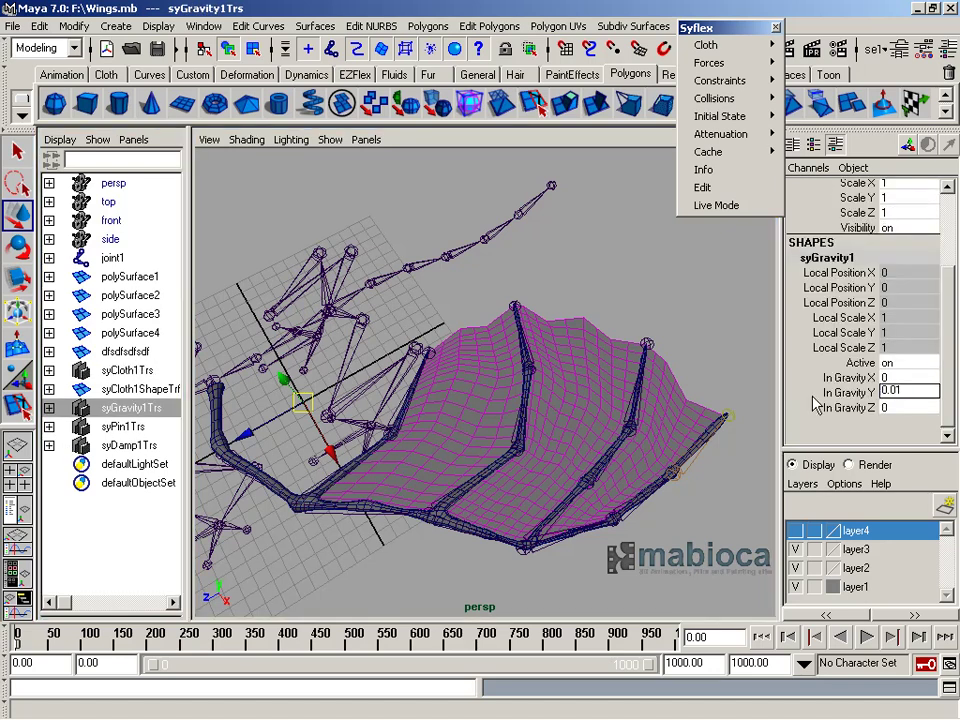
{"action": "left_click", "coordinate": [866, 637]}
{"action": "left_click_drag", "start_coordinate": [613, 489], "coordinate": [607, 498], "text": "alt"}
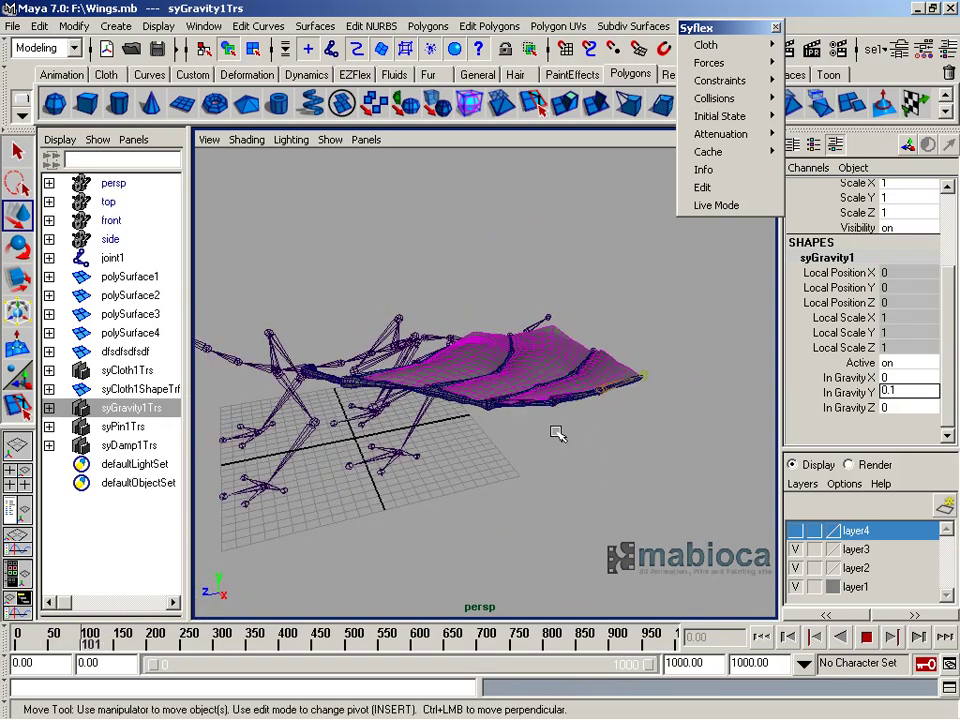
{"action": "mouse_move", "coordinate": [553, 428]}
{"action": "left_mouse_down", "text": "alt"}
{"action": "mouse_move", "coordinate": [637, 427]}
{"action": "mouse_move", "coordinate": [519, 332]}
{"action": "left_mouse_up", "text": "alt"}
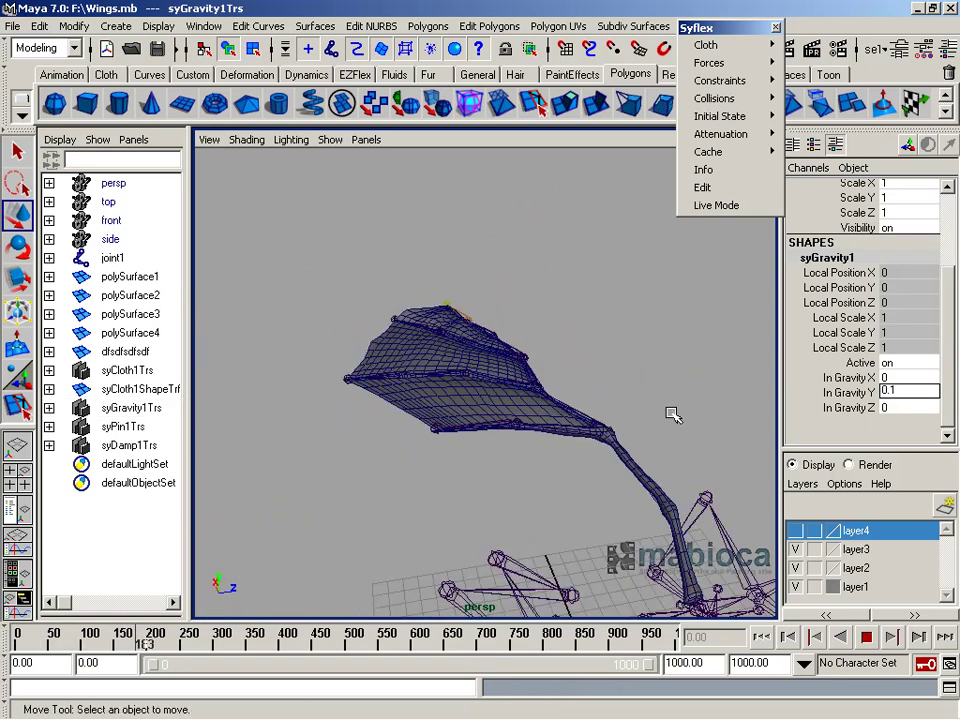
{"action": "mouse_move", "coordinate": [520, 331]}
{"action": "left_mouse_down", "text": "alt"}
{"action": "mouse_move", "coordinate": [521, 349]}
{"action": "mouse_move", "coordinate": [675, 456]}
{"action": "mouse_move", "coordinate": [606, 333]}
{"action": "mouse_move", "coordinate": [574, 328]}
{"action": "mouse_move", "coordinate": [596, 411]}
{"action": "mouse_move", "coordinate": [590, 400]}
{"action": "mouse_move", "coordinate": [553, 439]}
{"action": "mouse_move", "coordinate": [753, 486]}
{"action": "left_mouse_up", "text": "alt"}
Stop playback, rewind to frame 0, and move the cloth onto layer5, then hide it
{"action": "left_click", "coordinate": [866, 637]}
{"action": "right_click_drag", "start_coordinate": [540, 370], "coordinate": [499, 379], "text": "alt"}
{"action": "middle_click_drag", "start_coordinate": [499, 379], "coordinate": [679, 399], "text": "alt"}
{"action": "mouse_move", "coordinate": [679, 399]}
{"action": "left_mouse_down", "text": "alt"}
{"action": "mouse_move", "coordinate": [658, 315]}
{"action": "mouse_move", "coordinate": [449, 405]}
{"action": "left_mouse_up", "text": "alt"}
{"action": "middle_click_drag", "start_coordinate": [449, 405], "coordinate": [602, 386], "text": "alt"}
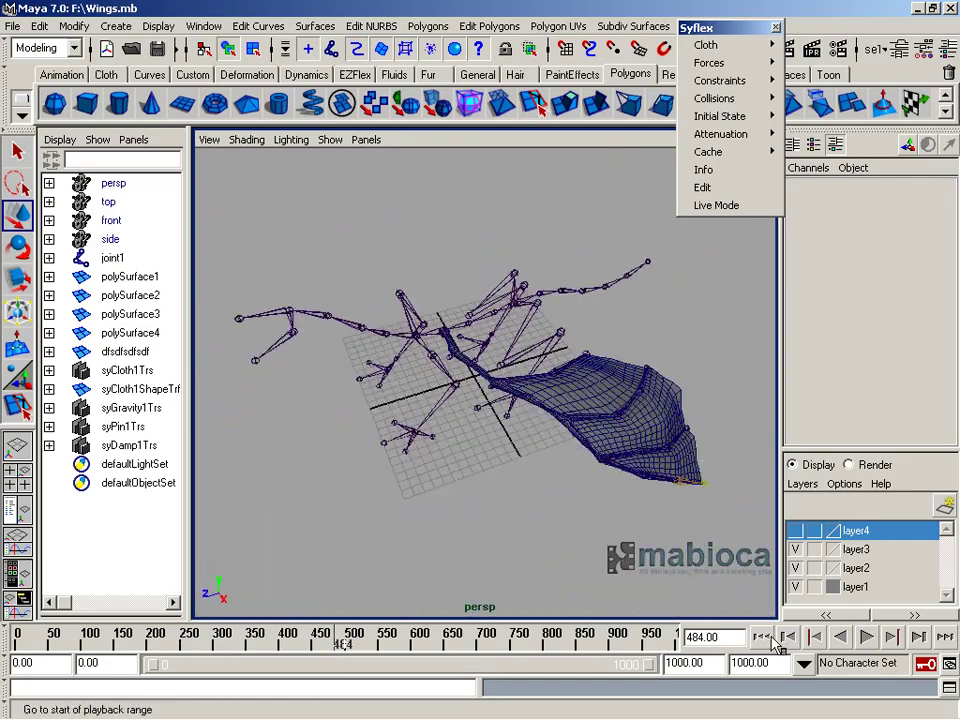
{"action": "left_click", "coordinate": [761, 637]}
{"action": "right_click_drag", "start_coordinate": [600, 450], "coordinate": [640, 470], "text": "alt"}
{"action": "mouse_move", "coordinate": [603, 408]}
{"action": "left_mouse_down", "text": "alt"}
{"action": "mouse_move", "coordinate": [643, 503]}
{"action": "mouse_move", "coordinate": [581, 490]}
{"action": "left_mouse_up", "text": "alt"}
{"action": "mouse_move", "coordinate": [581, 490]}
{"action": "right_mouse_down", "text": "alt"}
{"action": "mouse_move", "coordinate": [525, 540]}
{"action": "mouse_move", "coordinate": [518, 407]}
{"action": "right_mouse_up", "text": "alt"}
{"action": "left_click", "coordinate": [518, 407]}
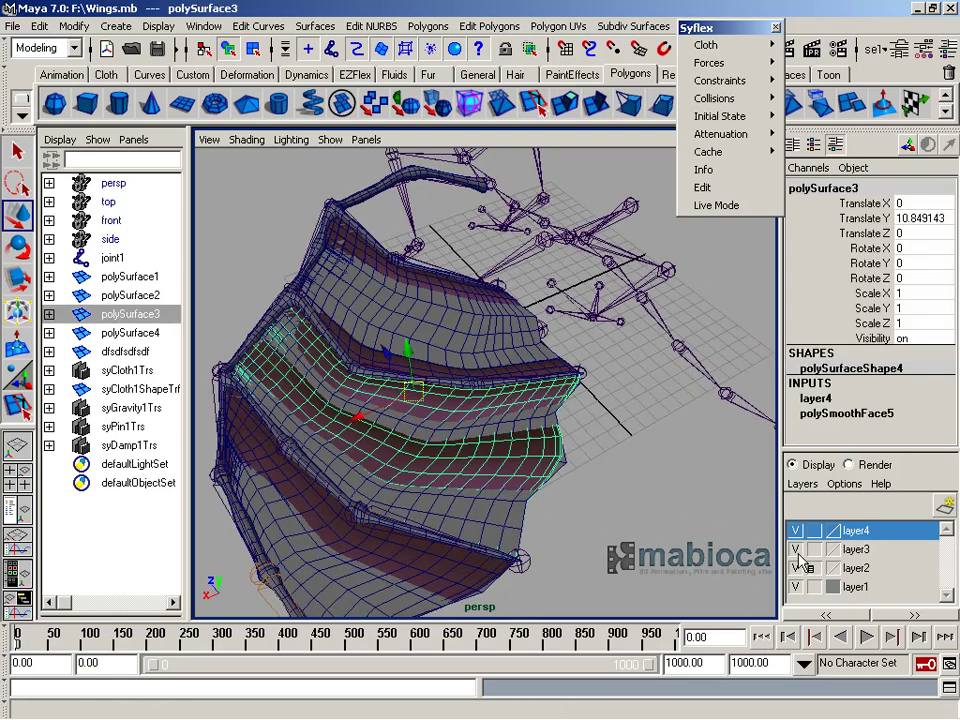
{"action": "left_click", "coordinate": [601, 510]}
{"action": "right_click", "coordinate": [868, 537]}
{"action": "left_click", "coordinate": [740, 366]}
{"action": "left_click", "coordinate": [795, 530]}
Duplicate wing panels polySurface2–4 and place the visible copies on a new layer6
{"action": "left_click", "coordinate": [522, 466]}
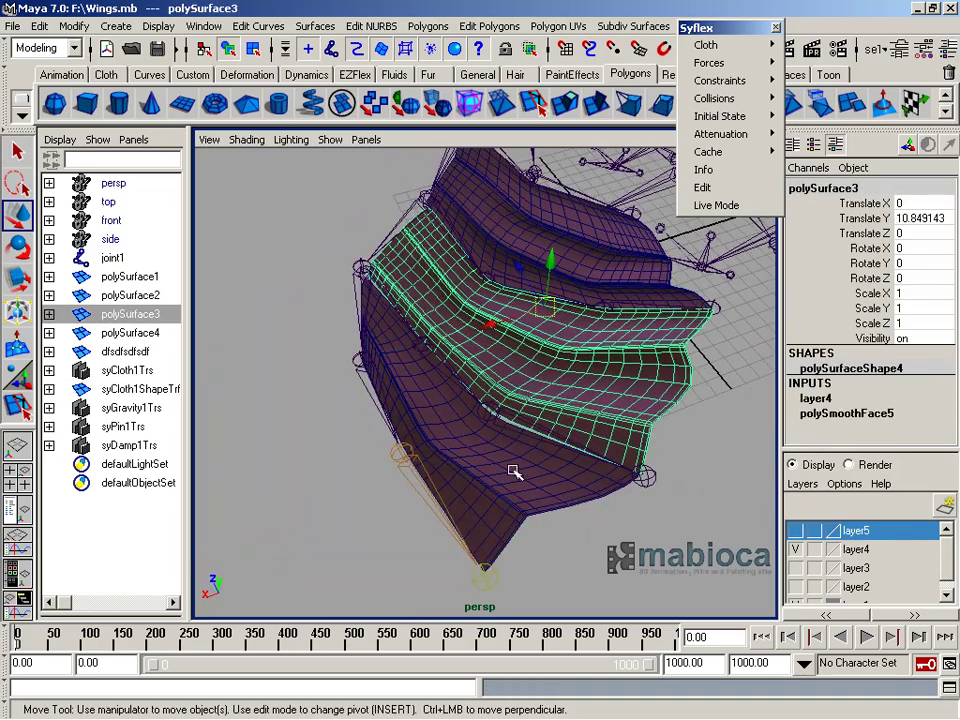
{"action": "left_click", "coordinate": [420, 440], "text": "shift"}
{"action": "left_click", "coordinate": [560, 200], "text": "shift"}
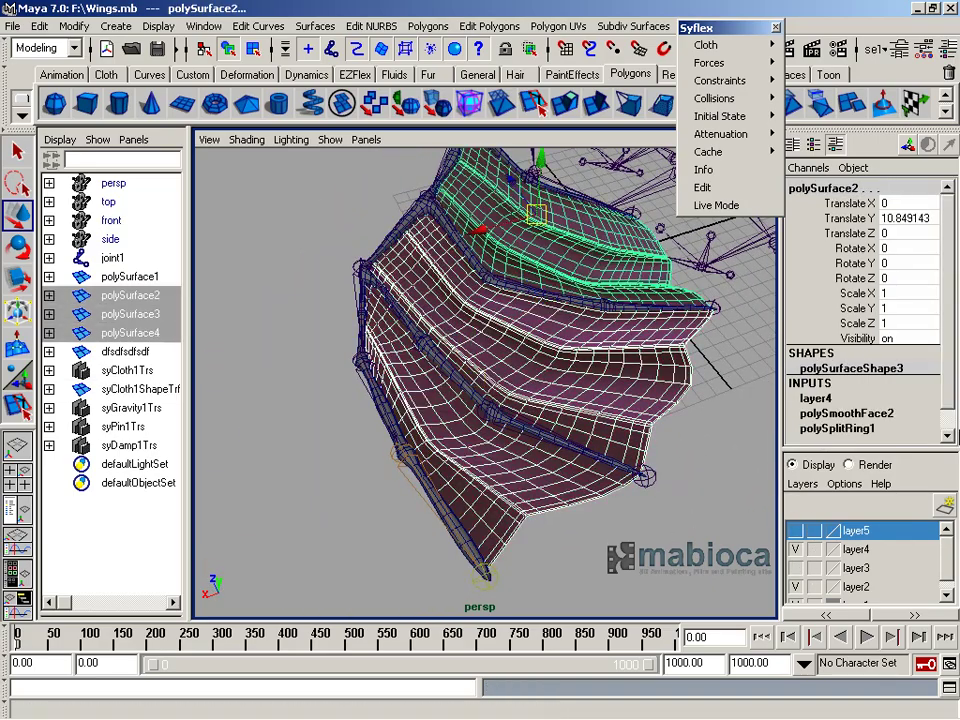
{"action": "mouse_move", "coordinate": [540, 260]}
{"action": "left_mouse_down", "text": "alt"}
{"action": "mouse_move", "coordinate": [450, 415]}
{"action": "mouse_move", "coordinate": [514, 326]}
{"action": "mouse_move", "coordinate": [625, 270]}
{"action": "left_mouse_up", "text": "alt"}
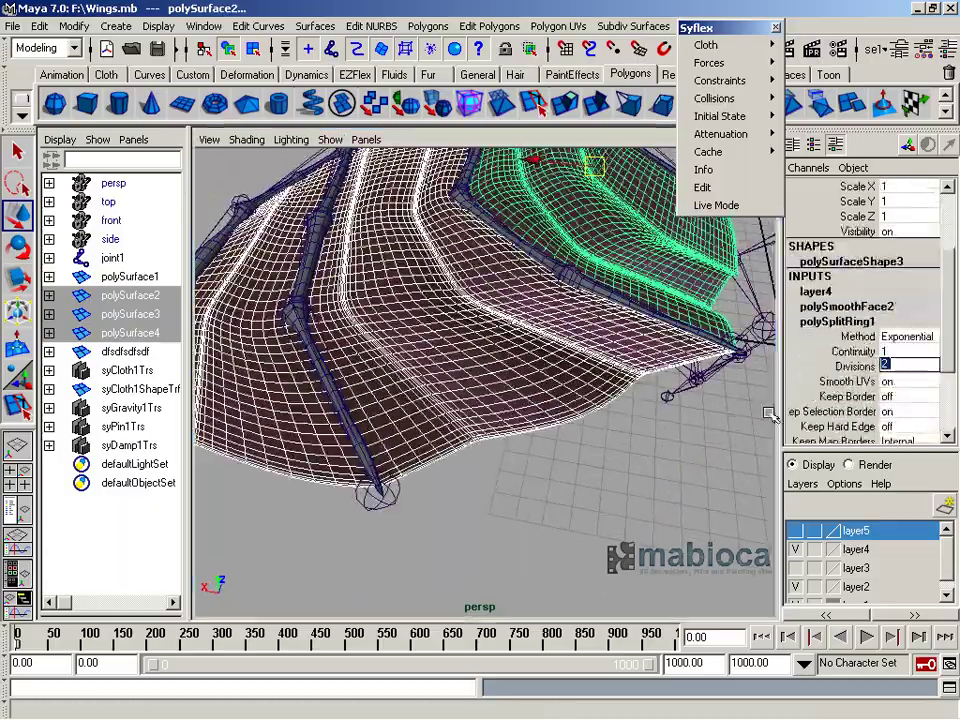
{"action": "right_click_drag", "start_coordinate": [600, 300], "coordinate": [450, 400], "text": "alt"}
{"action": "left_click_drag", "start_coordinate": [450, 400], "coordinate": [328, 434], "text": "alt"}
{"action": "right_click_drag", "start_coordinate": [328, 434], "coordinate": [450, 300], "text": "alt"}
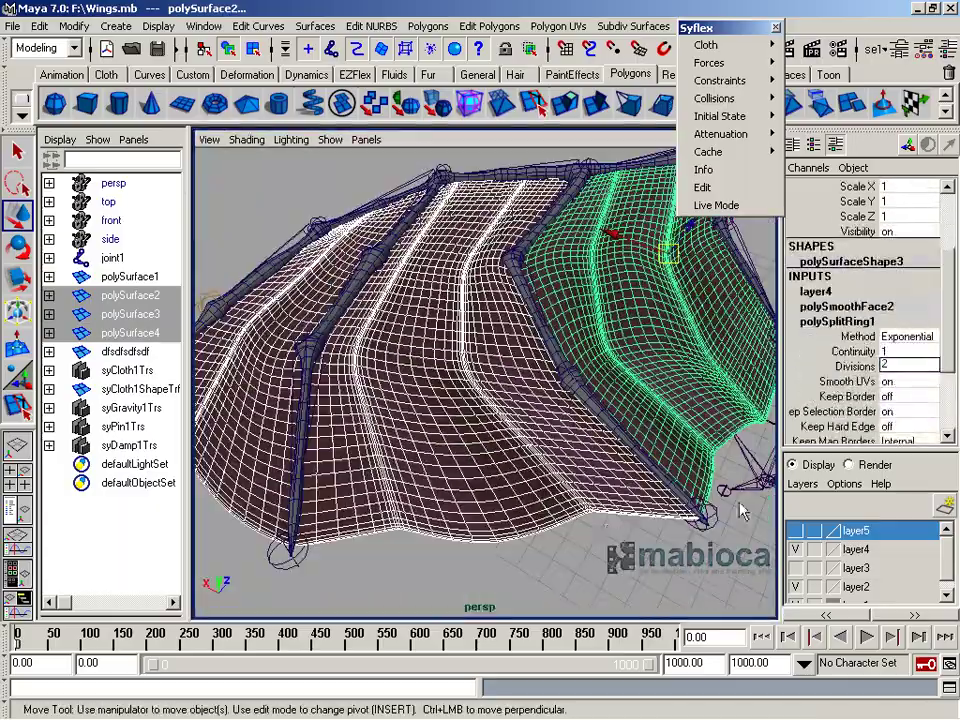
{"action": "key", "text": "ctrl+z"}
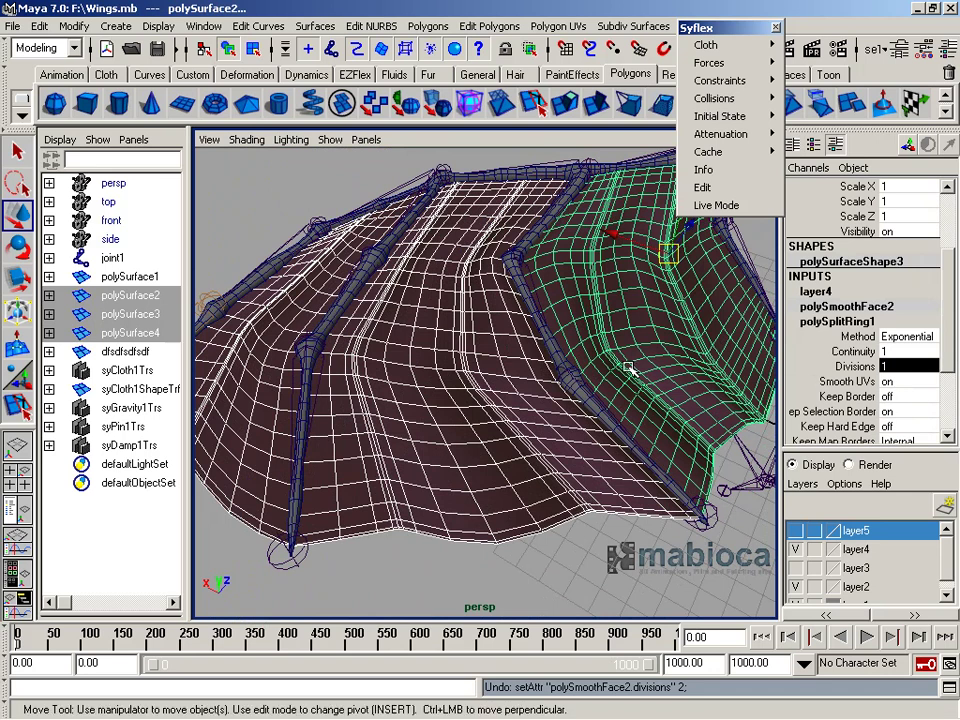
{"action": "key", "text": "ctrl+d"}
{"action": "right_click", "coordinate": [856, 530]}
{"action": "left_click", "coordinate": [793, 360]}
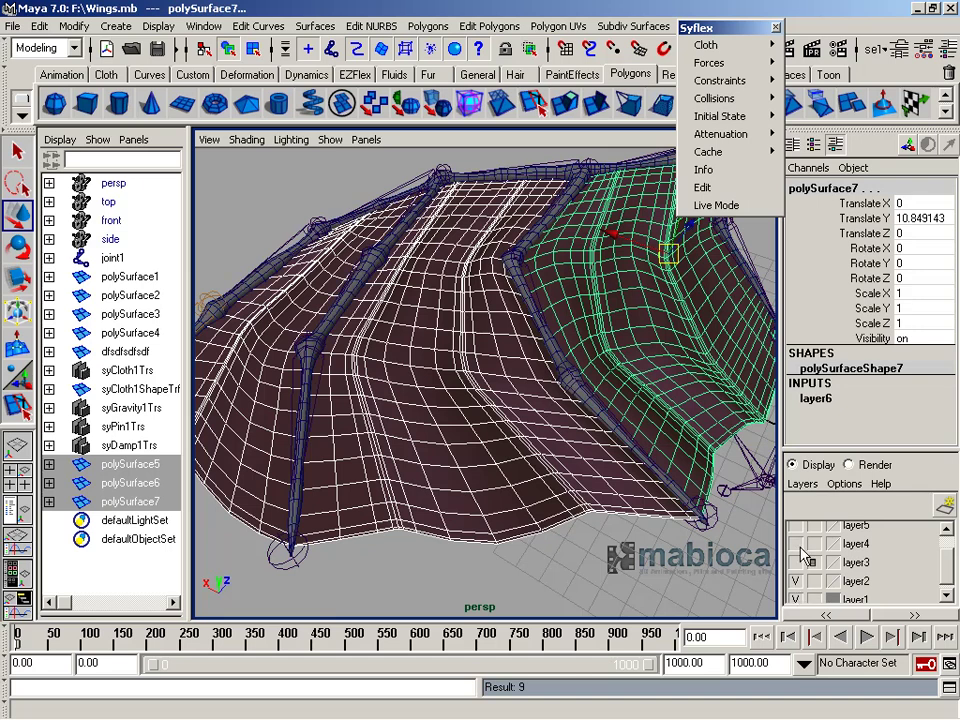
{"action": "left_click", "coordinate": [796, 531]}
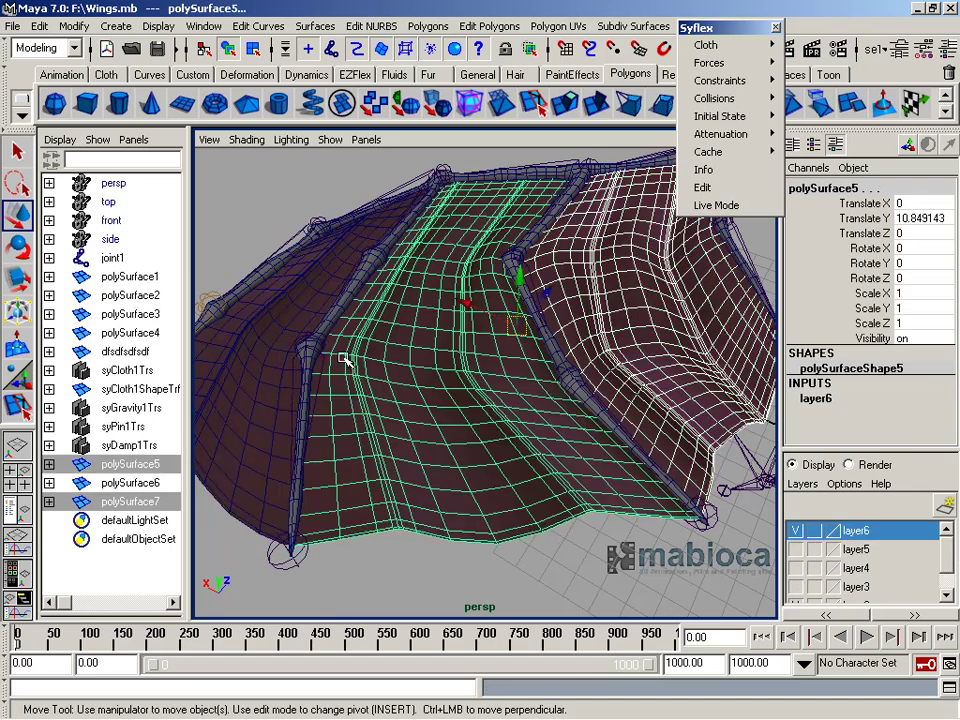
Combine the copies into polySurface8, smooth it, and delete its construction history
{"action": "left_click", "coordinate": [315, 26]}
{"action": "left_click", "coordinate": [440, 103]}
{"action": "left_click", "coordinate": [469, 103]}
{"action": "left_click", "coordinate": [39, 26]}
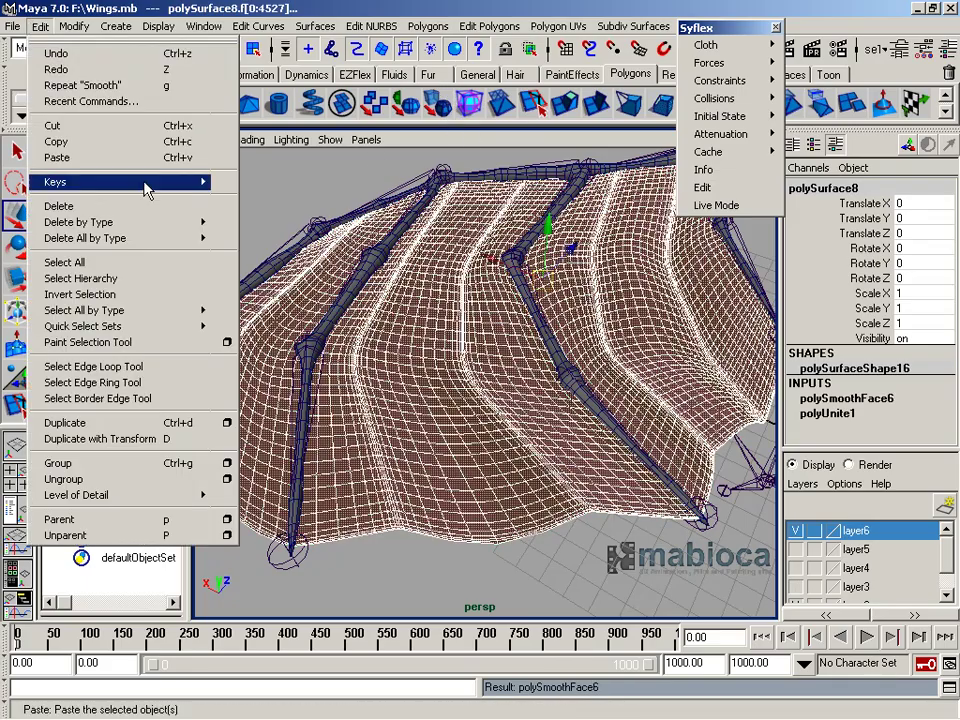
{"action": "left_click", "coordinate": [230, 222]}
{"action": "left_click", "coordinate": [376, 500]}
{"action": "mouse_move", "coordinate": [376, 500]}
{"action": "left_mouse_down", "text": "alt"}
{"action": "mouse_move", "coordinate": [576, 476]}
{"action": "mouse_move", "coordinate": [563, 471]}
{"action": "left_mouse_up", "text": "alt"}
Create a wrap deformer binding polySurface8 to the cloth mesh from the Animation menu set
{"action": "left_click", "coordinate": [628, 399]}
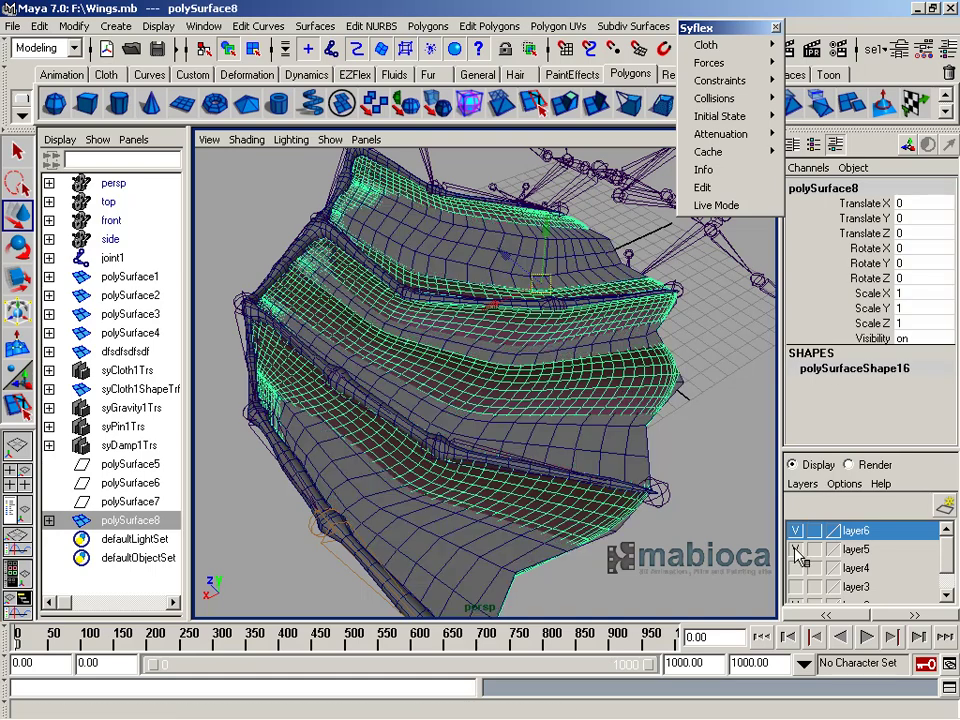
{"action": "left_click", "coordinate": [618, 472]}
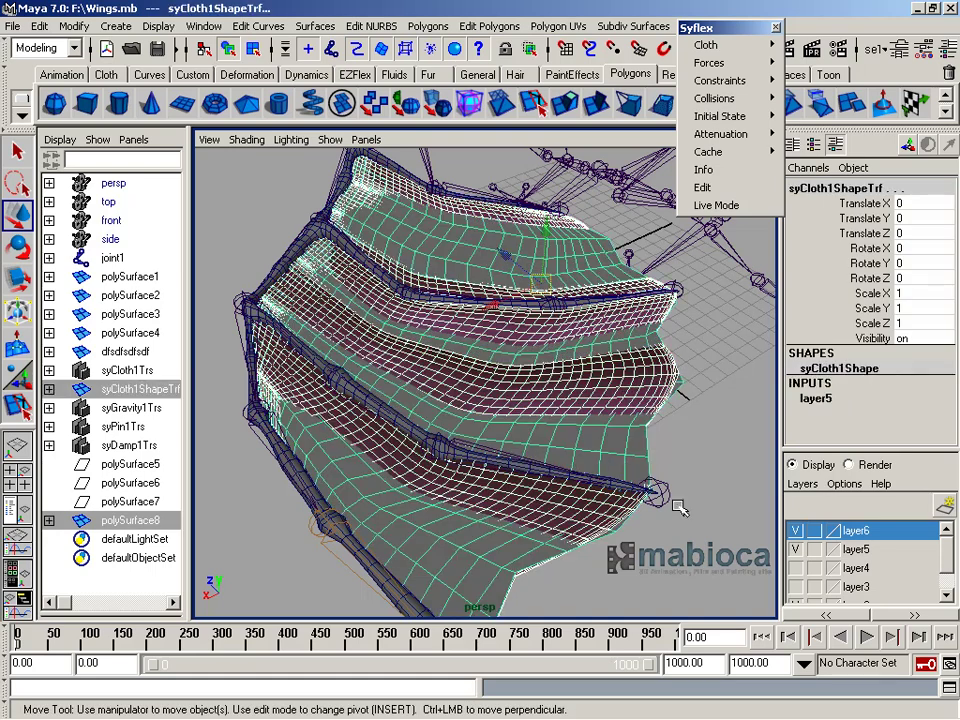
{"action": "left_click", "coordinate": [30, 48]}
{"action": "left_click", "coordinate": [35, 61]}
{"action": "left_click", "coordinate": [297, 26]}
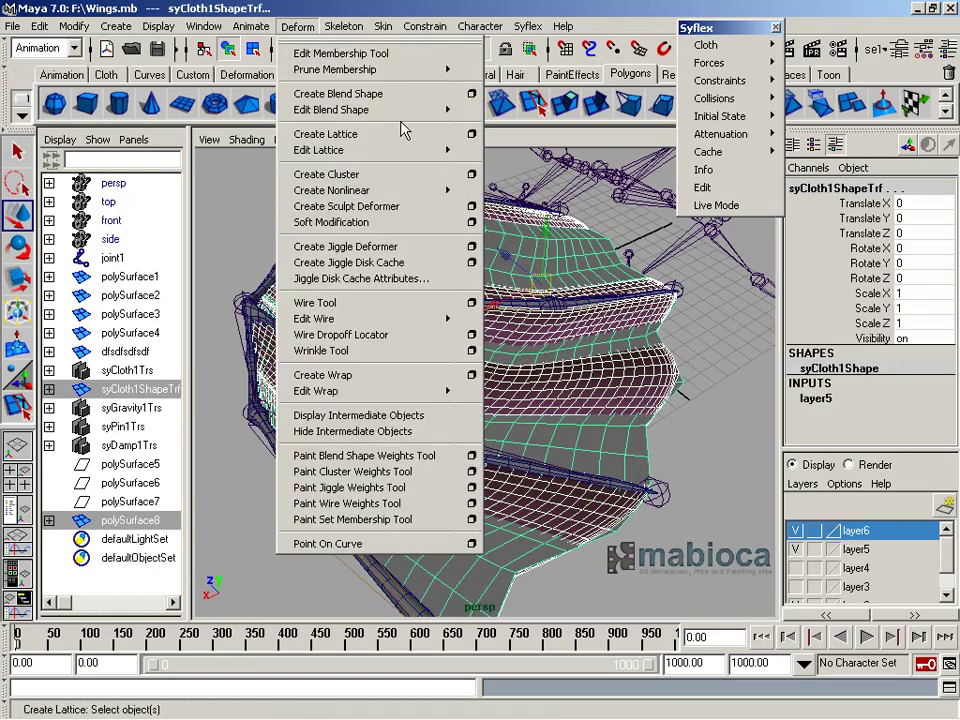
{"action": "left_click", "coordinate": [471, 374]}
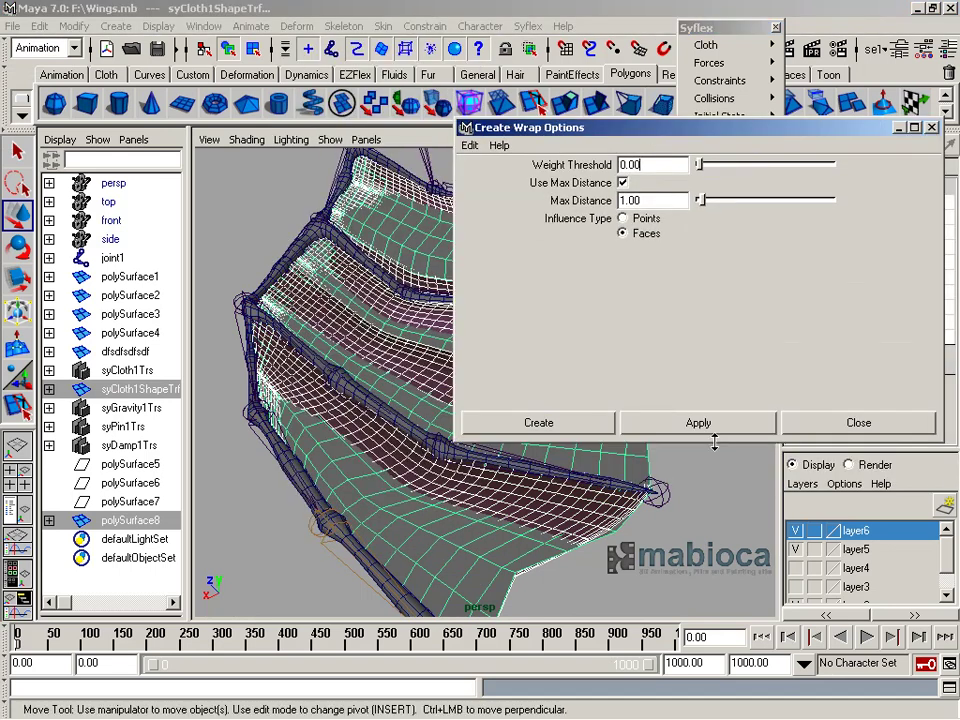
{"action": "left_click", "coordinate": [814, 424]}
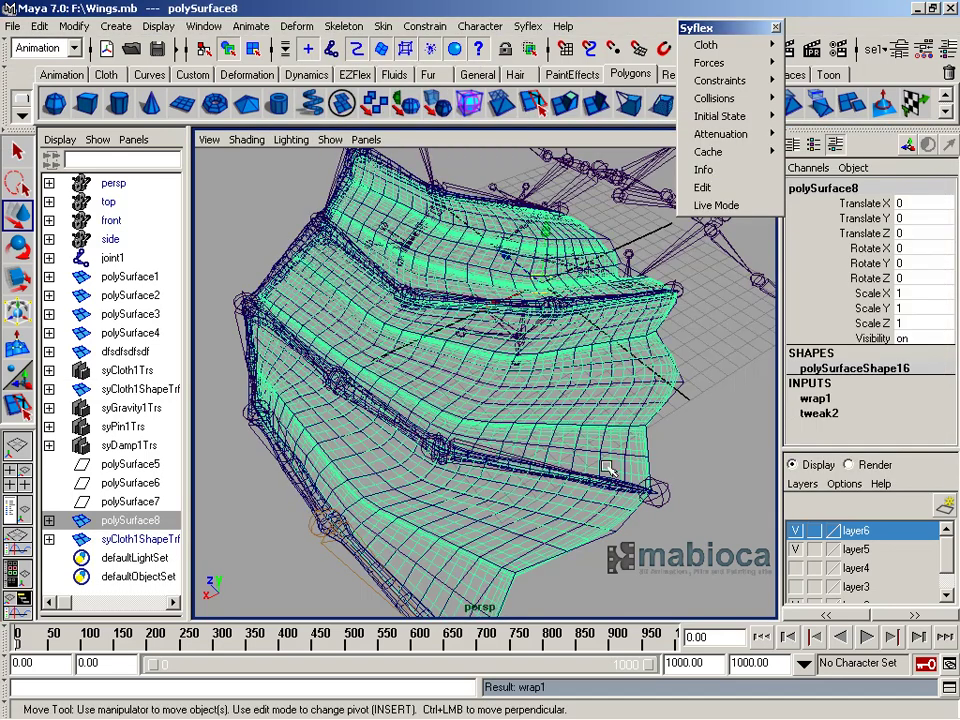
Set the wrap1 Max Distance to 3 and hide layer5
{"action": "left_click", "coordinate": [617, 456]}
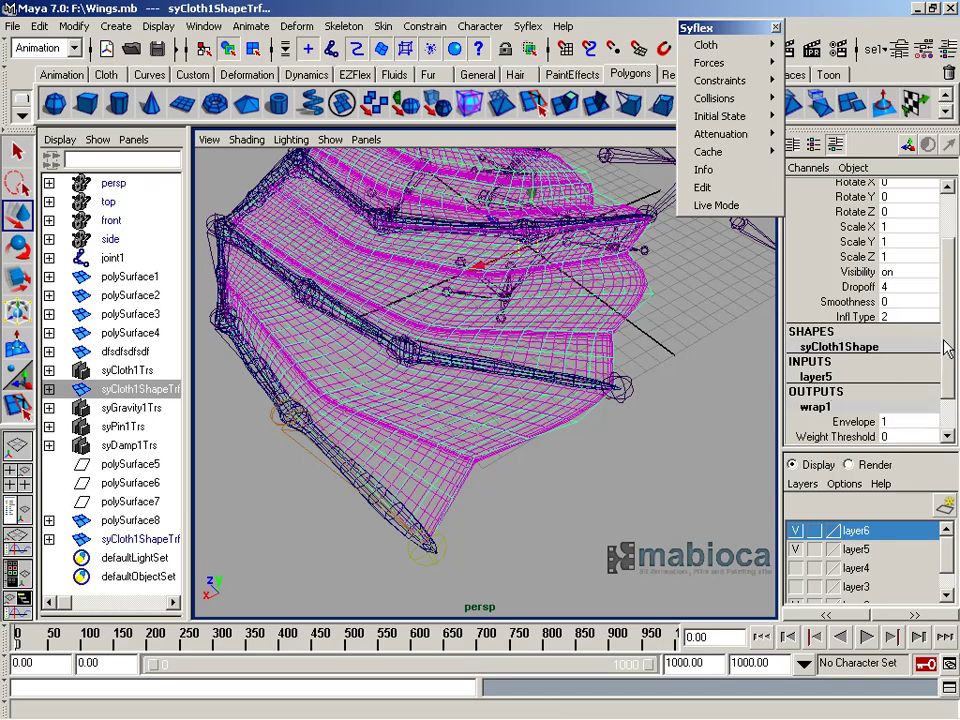
{"action": "scroll", "coordinate": [953, 350], "scroll_direction": "down", "scroll_amount": 1}
{"action": "left_click", "coordinate": [895, 405]}
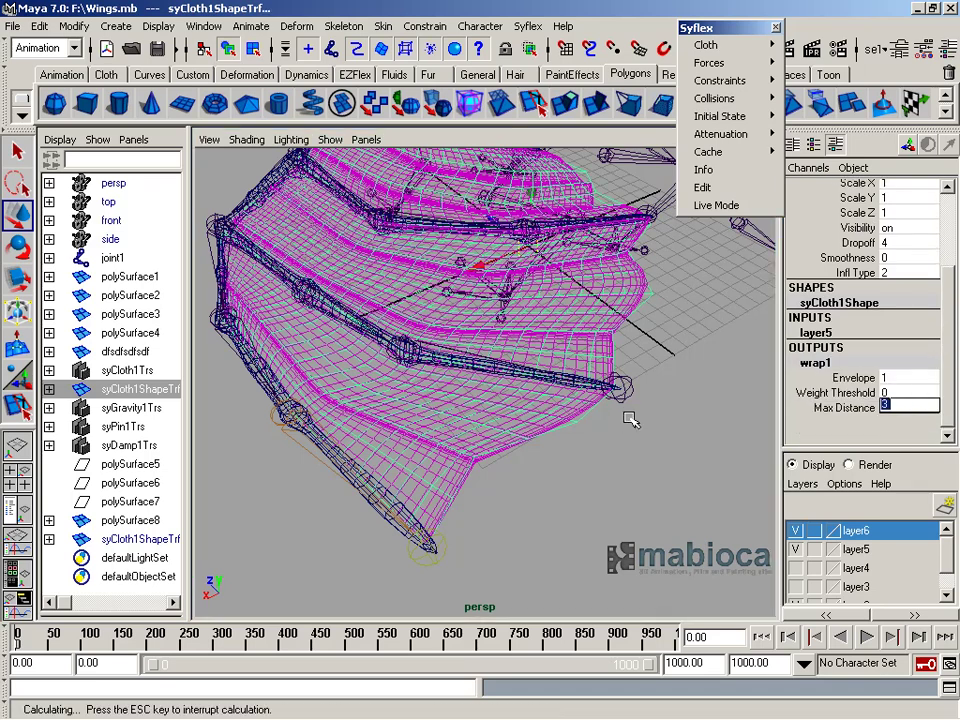
{"action": "left_click", "coordinate": [795, 549]}
Frame the wing close up and start playback of the simulation
{"action": "left_click_drag", "start_coordinate": [520, 400], "coordinate": [454, 393], "text": "alt"}
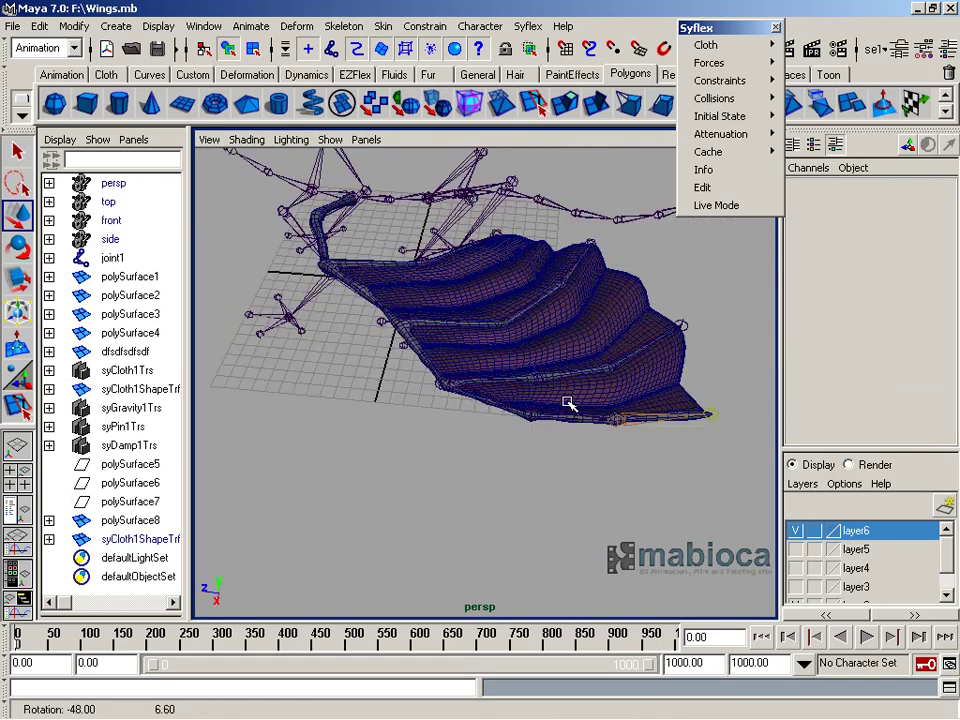
{"action": "right_click_drag", "start_coordinate": [454, 393], "coordinate": [671, 422], "text": "alt"}
{"action": "middle_click_drag", "start_coordinate": [540, 356], "coordinate": [518, 333], "text": "alt"}
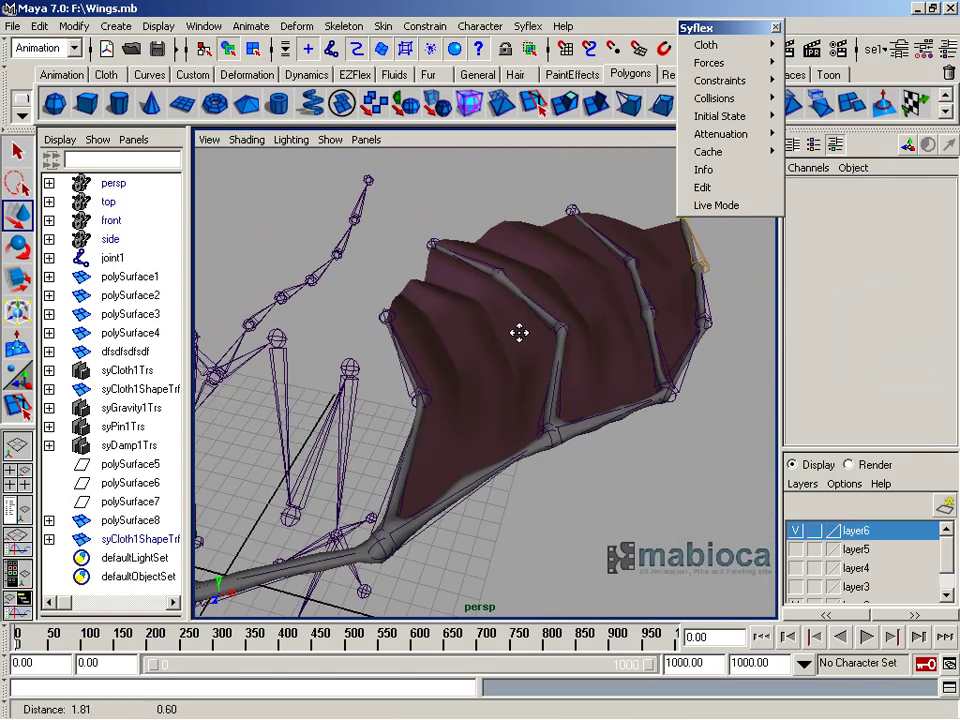
{"action": "left_click_drag", "start_coordinate": [518, 333], "coordinate": [858, 622], "text": "alt"}
{"action": "left_click", "coordinate": [866, 637]}
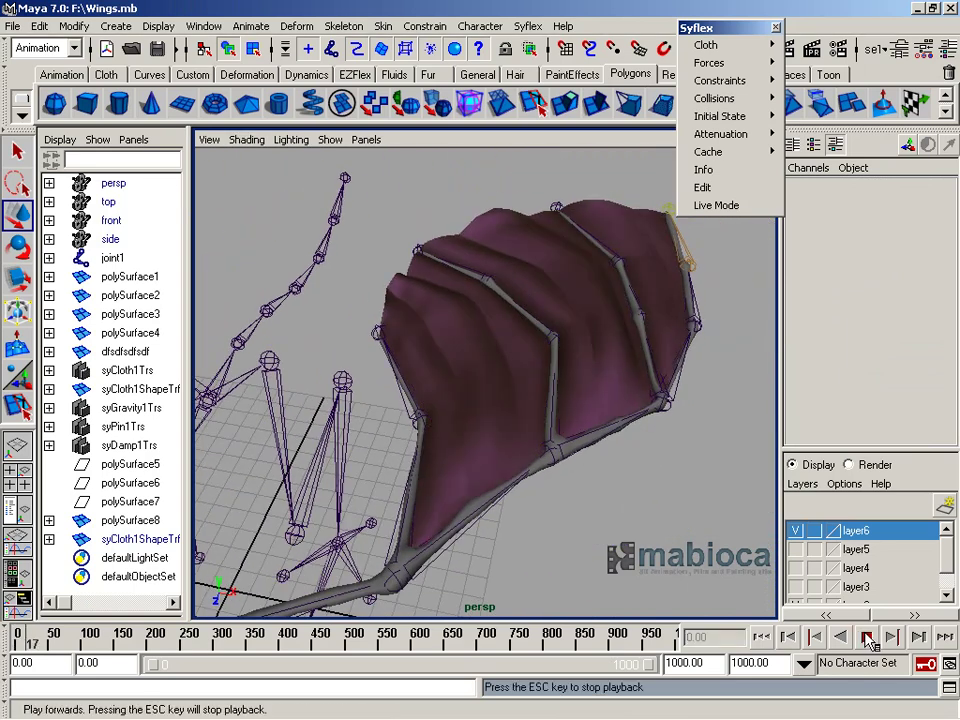
Orbit and zoom around the flapping wing, including a view from below
{"action": "left_click_drag", "start_coordinate": [606, 428], "coordinate": [566, 454], "text": "alt"}
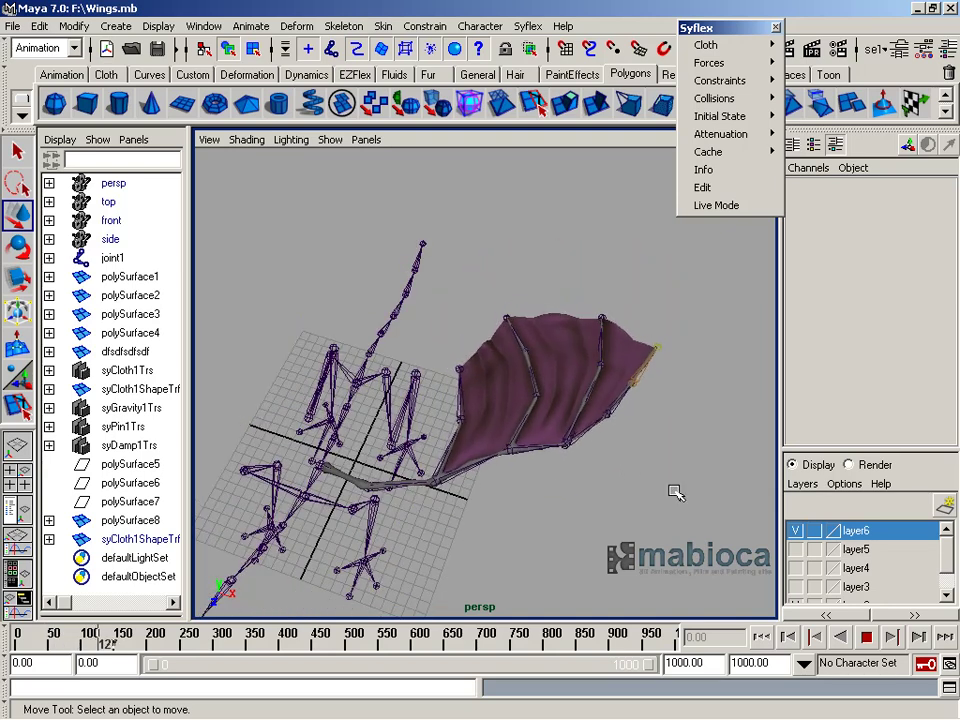
{"action": "mouse_move", "coordinate": [673, 492]}
{"action": "left_mouse_down", "text": "alt"}
{"action": "mouse_move", "coordinate": [462, 390]}
{"action": "mouse_move", "coordinate": [452, 366]}
{"action": "mouse_move", "coordinate": [480, 326]}
{"action": "mouse_move", "coordinate": [516, 364]}
{"action": "left_mouse_up", "text": "alt"}
{"action": "right_click_drag", "start_coordinate": [516, 364], "coordinate": [508, 300], "text": "alt"}
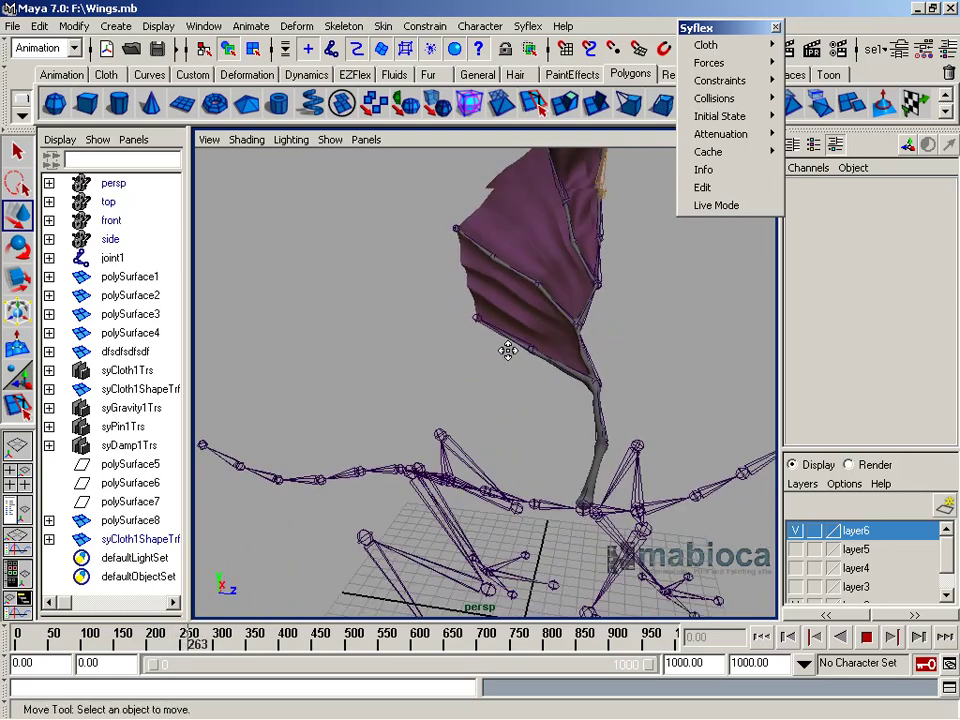
{"action": "left_click_drag", "start_coordinate": [507, 367], "coordinate": [598, 431], "text": "alt"}
{"action": "middle_click_drag", "start_coordinate": [598, 431], "coordinate": [549, 399], "text": "alt"}
{"action": "mouse_move", "coordinate": [549, 399]}
{"action": "left_mouse_down", "text": "alt"}
{"action": "mouse_move", "coordinate": [352, 372]}
{"action": "mouse_move", "coordinate": [484, 388]}
{"action": "mouse_move", "coordinate": [540, 420]}
{"action": "left_mouse_up", "text": "alt"}
{"action": "middle_click_drag", "start_coordinate": [540, 420], "coordinate": [580, 425], "text": "alt"}
{"action": "left_click_drag", "start_coordinate": [580, 425], "coordinate": [568, 422], "text": "alt"}
{"action": "middle_click_drag", "start_coordinate": [481, 487], "coordinate": [465, 384], "text": "alt"}
{"action": "left_click_drag", "start_coordinate": [465, 384], "coordinate": [469, 414], "text": "alt"}
{"action": "right_click_drag", "start_coordinate": [469, 414], "coordinate": [565, 380], "text": "alt"}
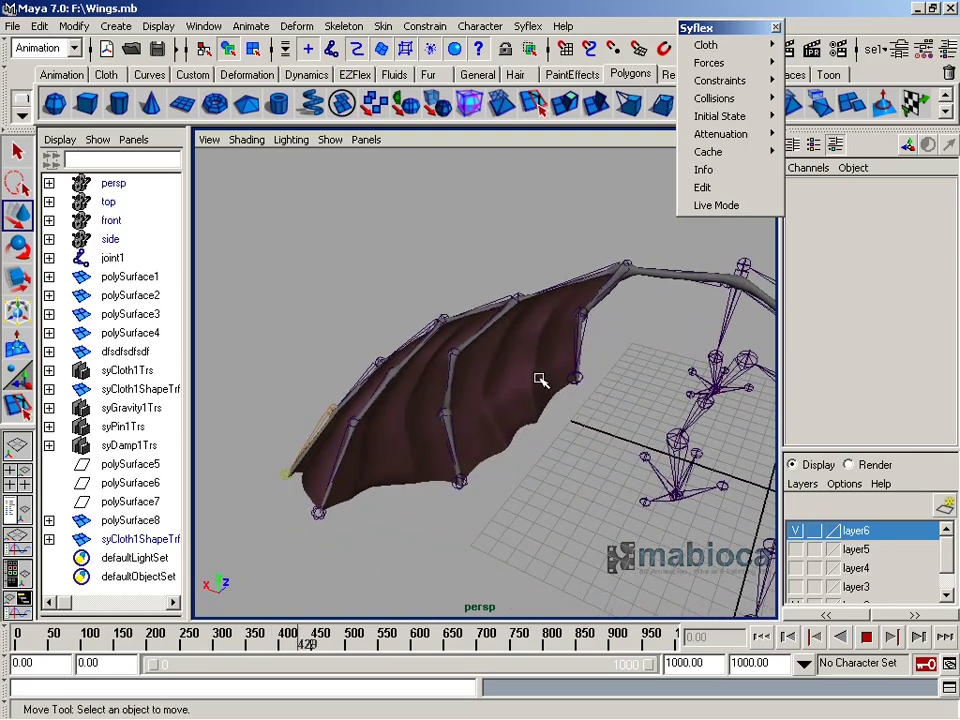
{"action": "mouse_move", "coordinate": [529, 379]}
{"action": "left_mouse_down", "text": "alt"}
{"action": "mouse_move", "coordinate": [606, 366]}
{"action": "mouse_move", "coordinate": [476, 386]}
{"action": "mouse_move", "coordinate": [514, 381]}
{"action": "mouse_move", "coordinate": [527, 370]}
{"action": "mouse_move", "coordinate": [520, 360]}
{"action": "mouse_move", "coordinate": [465, 386]}
{"action": "left_mouse_up", "text": "alt"}
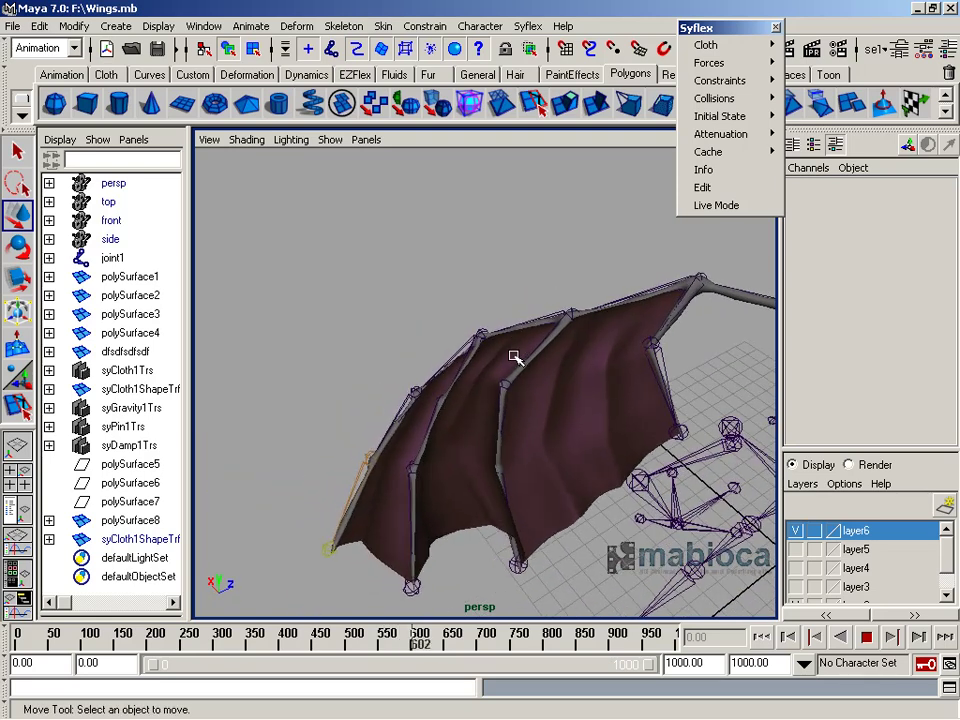
{"action": "middle_click_drag", "start_coordinate": [621, 482], "coordinate": [645, 454], "text": "alt"}
{"action": "mouse_move", "coordinate": [652, 432]}
{"action": "left_mouse_down", "text": "alt"}
{"action": "mouse_move", "coordinate": [656, 495]}
{"action": "mouse_move", "coordinate": [632, 452]}
{"action": "mouse_move", "coordinate": [561, 436]}
{"action": "mouse_move", "coordinate": [544, 399]}
{"action": "mouse_move", "coordinate": [621, 407]}
{"action": "mouse_move", "coordinate": [325, 330]}
{"action": "left_mouse_up", "text": "alt"}
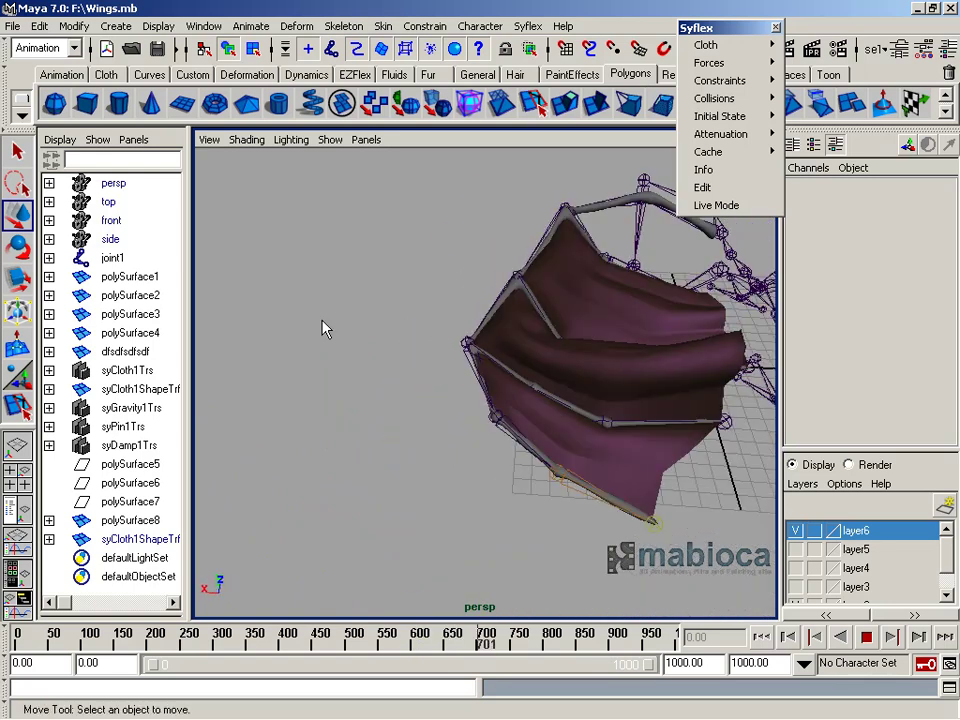
Stop playback, set syGravity1's In Gravity Y to 0.05, and rewind to frame 0
{"action": "left_click", "coordinate": [130, 407]}
{"action": "left_click", "coordinate": [866, 637]}
{"action": "scroll", "coordinate": [905, 398], "scroll_direction": "down", "scroll_amount": 3}
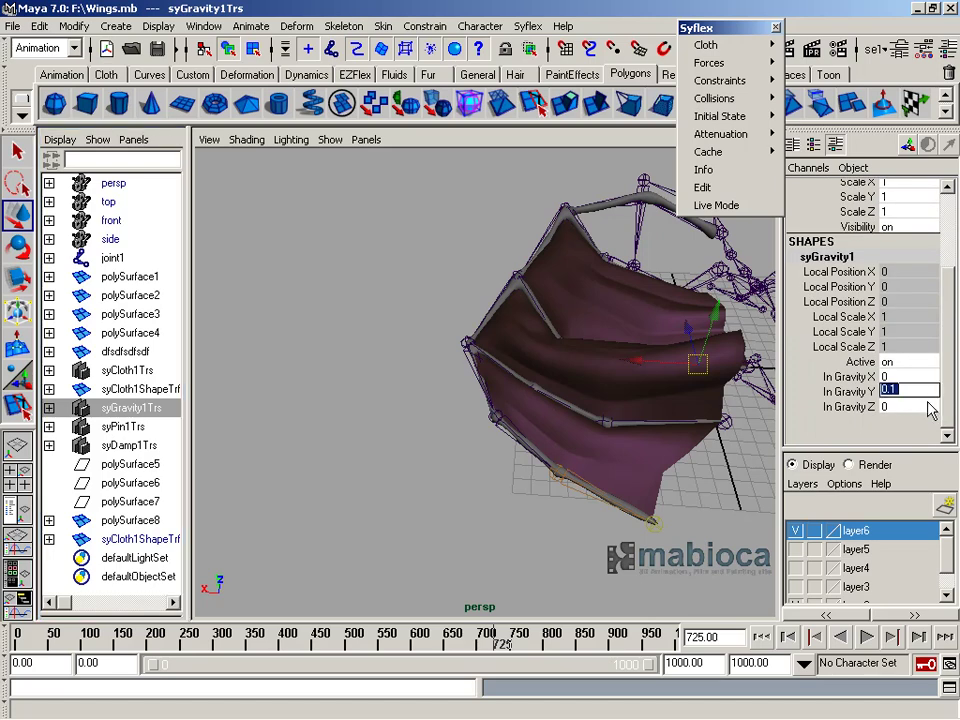
{"action": "left_click", "coordinate": [772, 639]}
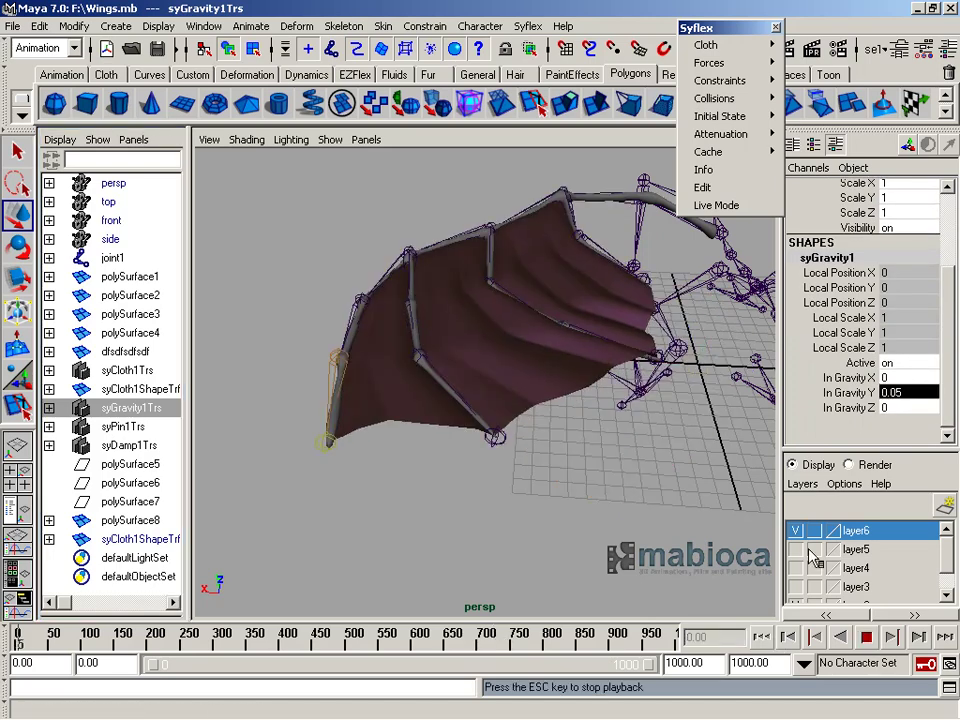
Replay the simulation while orbiting around and below the wing, stopping at frame 516
{"action": "left_click_drag", "start_coordinate": [632, 425], "coordinate": [560, 410], "text": "alt"}
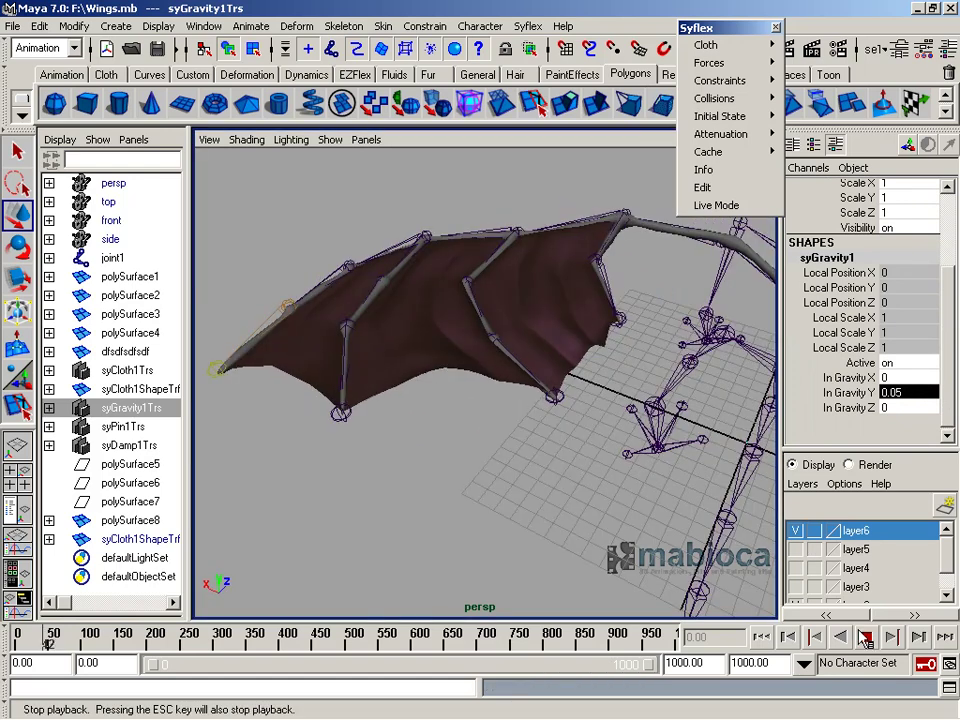
{"action": "mouse_move", "coordinate": [448, 360]}
{"action": "left_mouse_down", "text": "alt"}
{"action": "mouse_move", "coordinate": [490, 347]}
{"action": "mouse_move", "coordinate": [402, 385]}
{"action": "left_mouse_up", "text": "alt"}
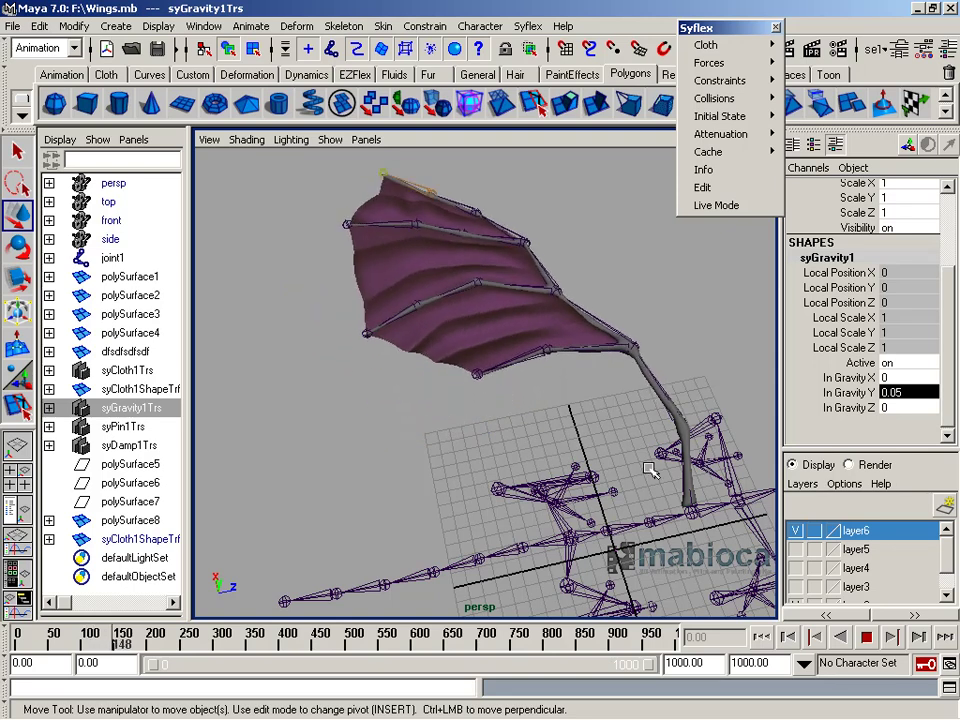
{"action": "left_click_drag", "start_coordinate": [480, 428], "coordinate": [477, 421], "text": "alt"}
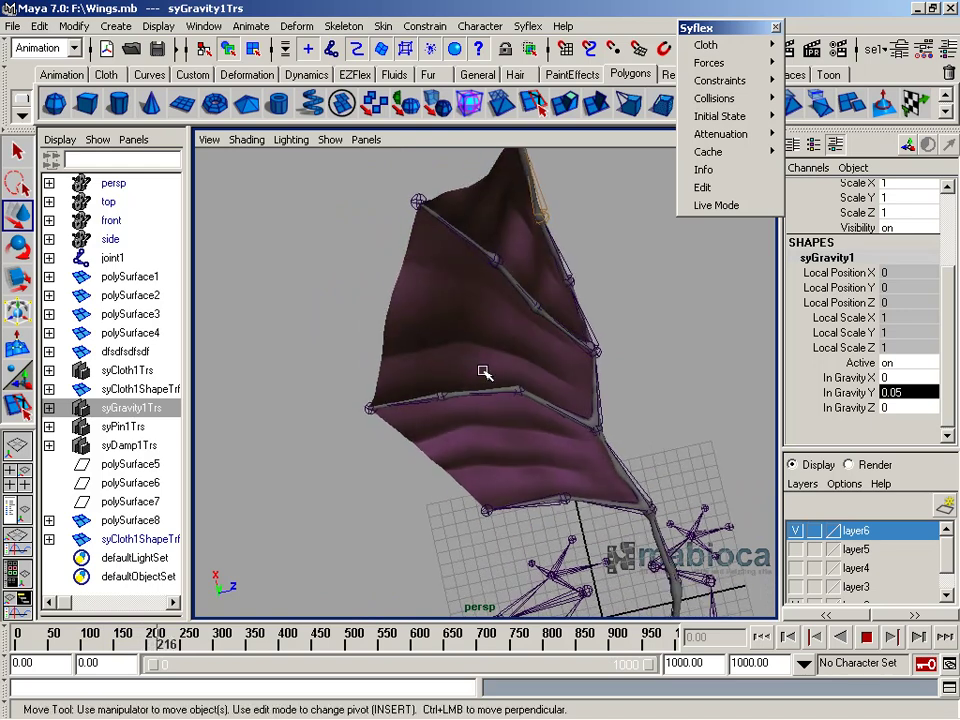
{"action": "left_click_drag", "start_coordinate": [551, 422], "coordinate": [636, 392], "text": "alt"}
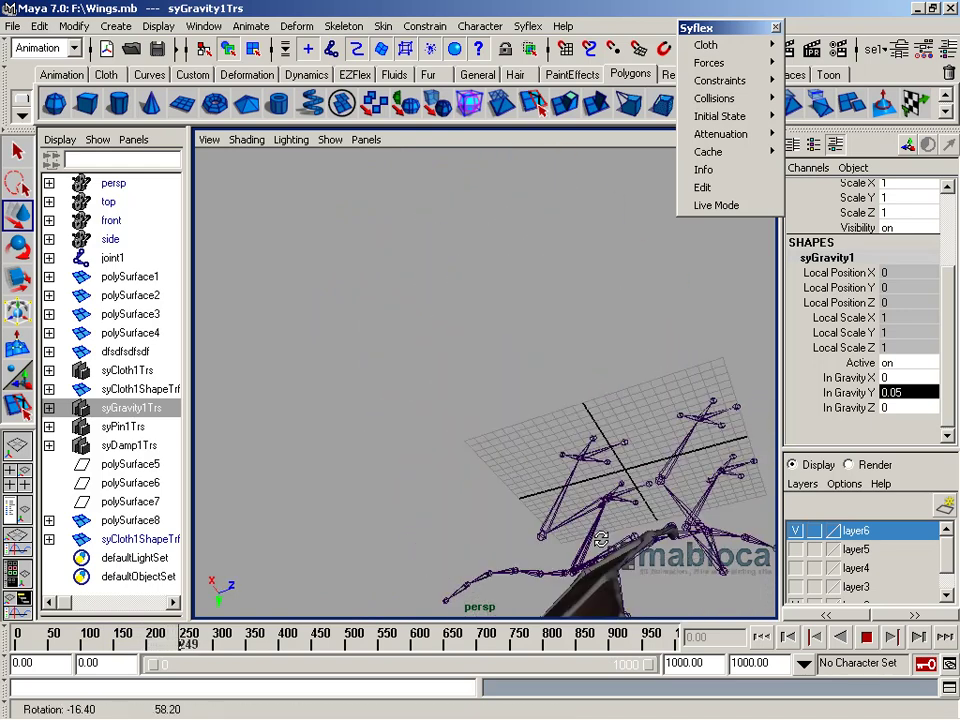
{"action": "mouse_move", "coordinate": [577, 481]}
{"action": "left_mouse_down", "text": "alt"}
{"action": "mouse_move", "coordinate": [544, 311]}
{"action": "mouse_move", "coordinate": [593, 395]}
{"action": "mouse_move", "coordinate": [546, 364]}
{"action": "mouse_move", "coordinate": [549, 377]}
{"action": "mouse_move", "coordinate": [334, 309]}
{"action": "mouse_move", "coordinate": [478, 358]}
{"action": "left_mouse_up", "text": "alt"}
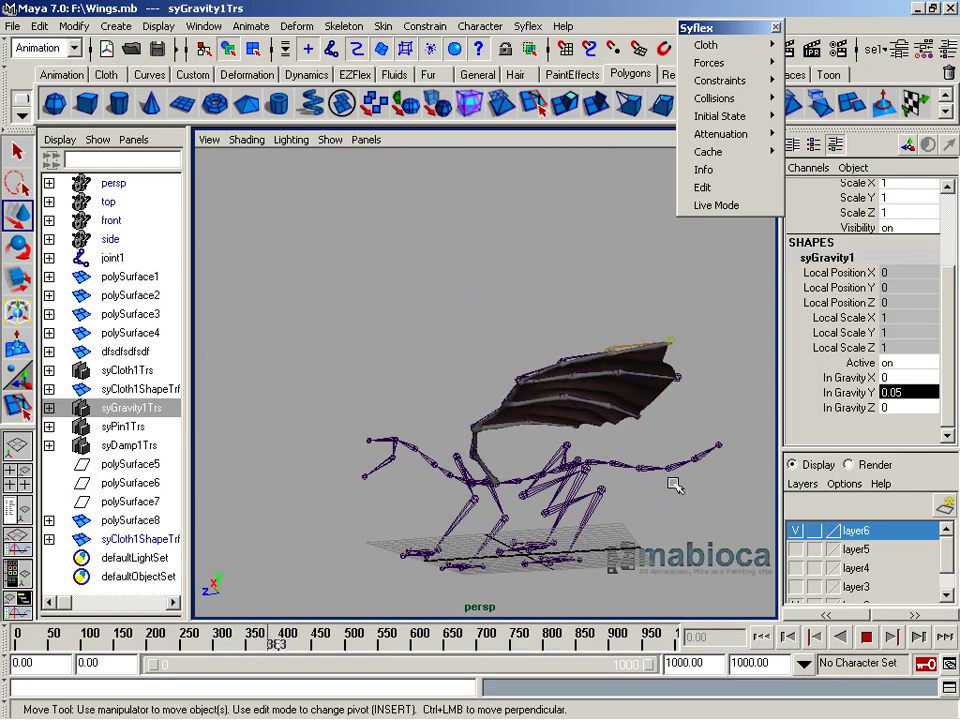
{"action": "left_click_drag", "start_coordinate": [675, 485], "coordinate": [606, 394], "text": "alt"}
{"action": "right_click_drag", "start_coordinate": [606, 394], "coordinate": [495, 343], "text": "alt"}
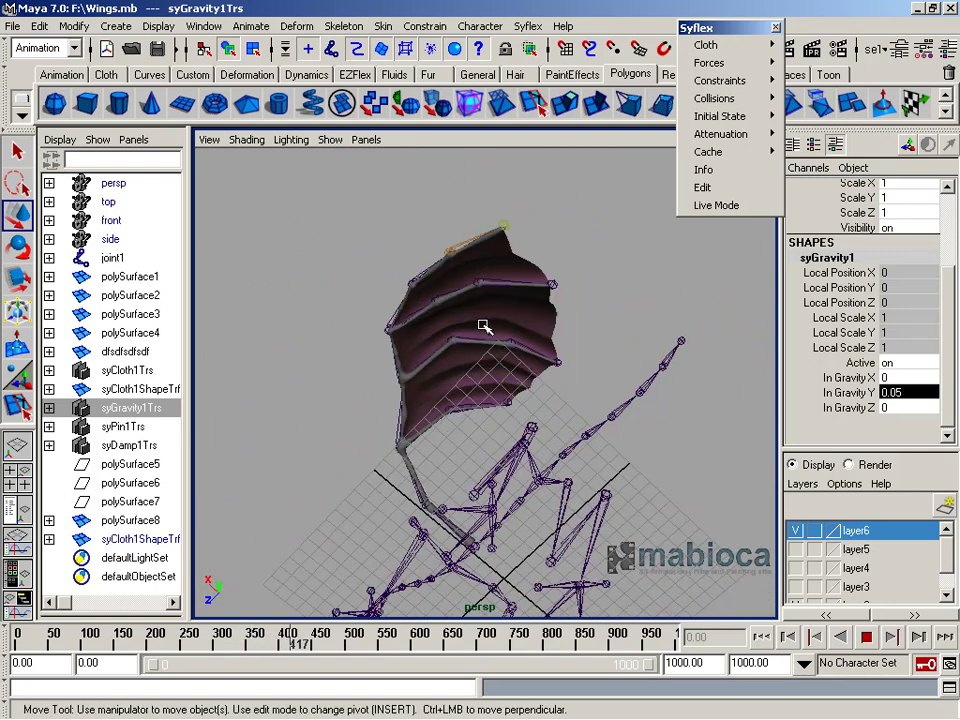
{"action": "left_click", "coordinate": [866, 636]}
{"action": "key", "text": "alt+Tab"}
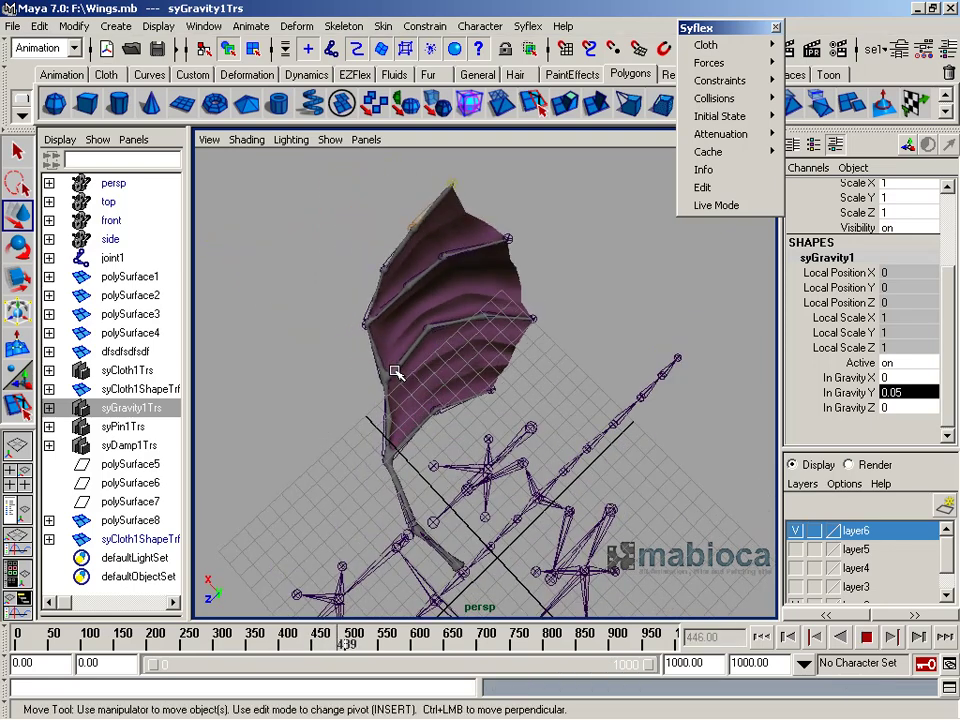
Open Local Disk (E:) from My Computer and preview untitled.JPG in the picture viewer
{"action": "left_click", "coordinate": [928, 9]}
{"action": "double_click", "coordinate": [50, 105]}
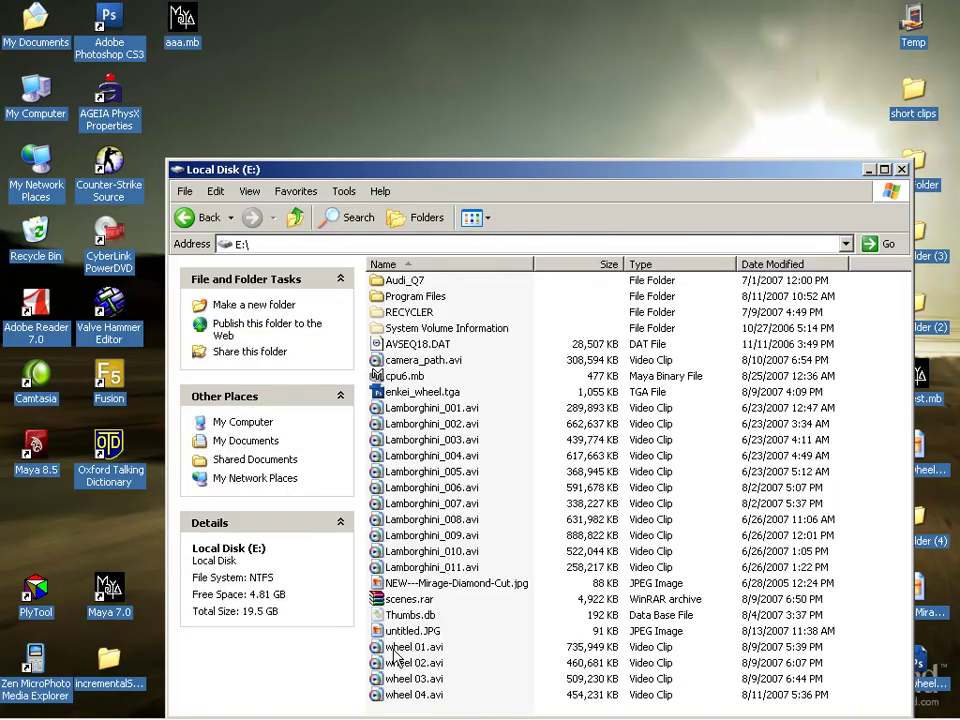
{"action": "left_click", "coordinate": [410, 631]}
{"action": "right_click", "coordinate": [410, 631]}
{"action": "left_click", "coordinate": [465, 335]}
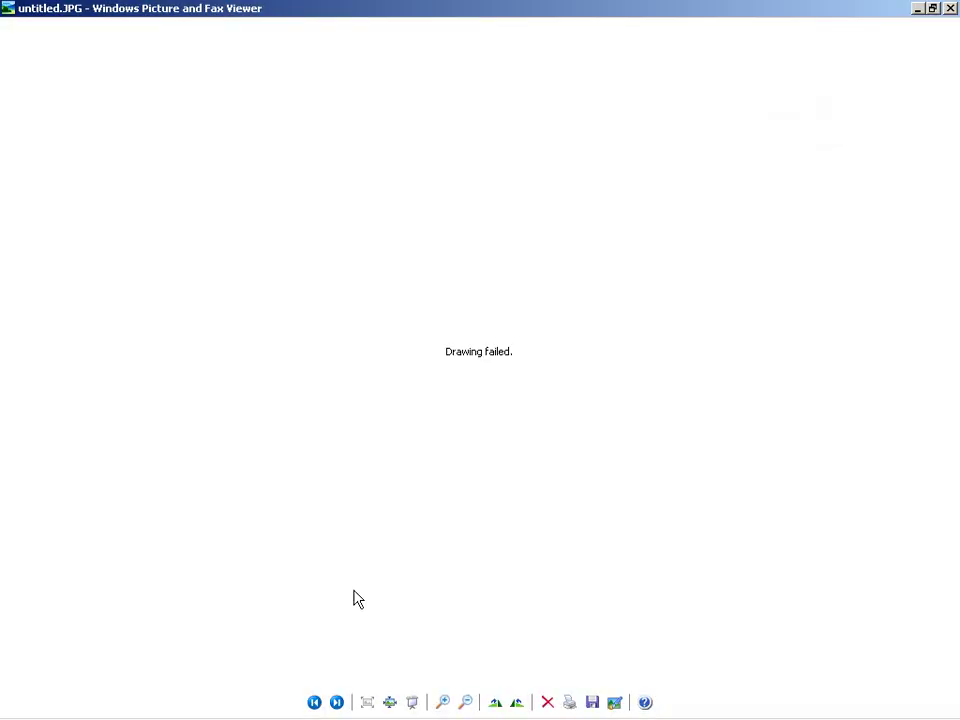
{"action": "key", "text": "alt+F4"}
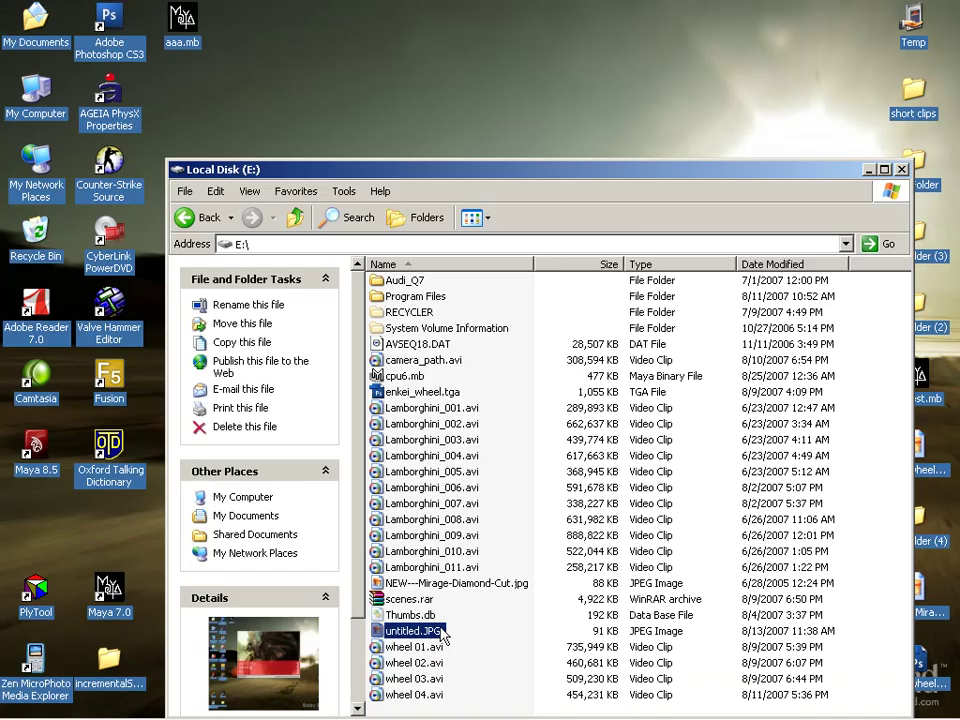
Open untitled.JPG in Paint and maximize the Paint window
{"action": "right_click", "coordinate": [436, 631]}
{"action": "left_click", "coordinate": [706, 437]}
{"action": "left_click", "coordinate": [930, 12]}
{"action": "left_click", "coordinate": [227, 12]}
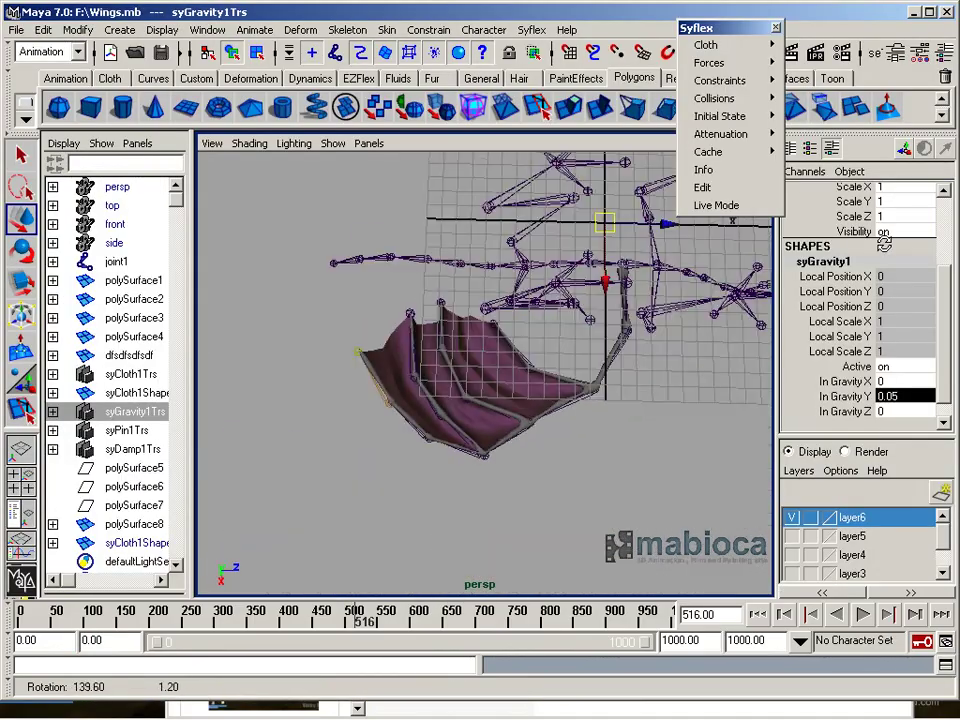
Orbit and frame the playing wing and skeleton, stop at frame 261, and select polySurface1
{"action": "mouse_move", "coordinate": [663, 183]}
{"action": "left_mouse_down", "text": "alt"}
{"action": "mouse_move", "coordinate": [637, 507]}
{"action": "mouse_move", "coordinate": [524, 440]}
{"action": "left_mouse_up", "text": "alt"}
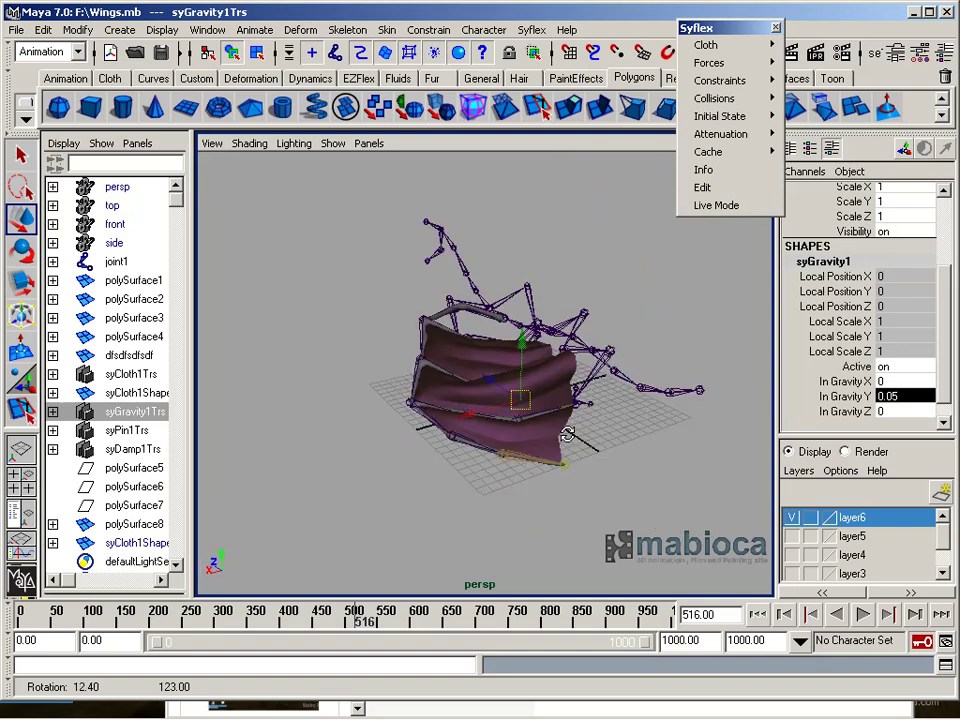
{"action": "right_click_drag", "start_coordinate": [524, 440], "coordinate": [631, 434], "text": "alt"}
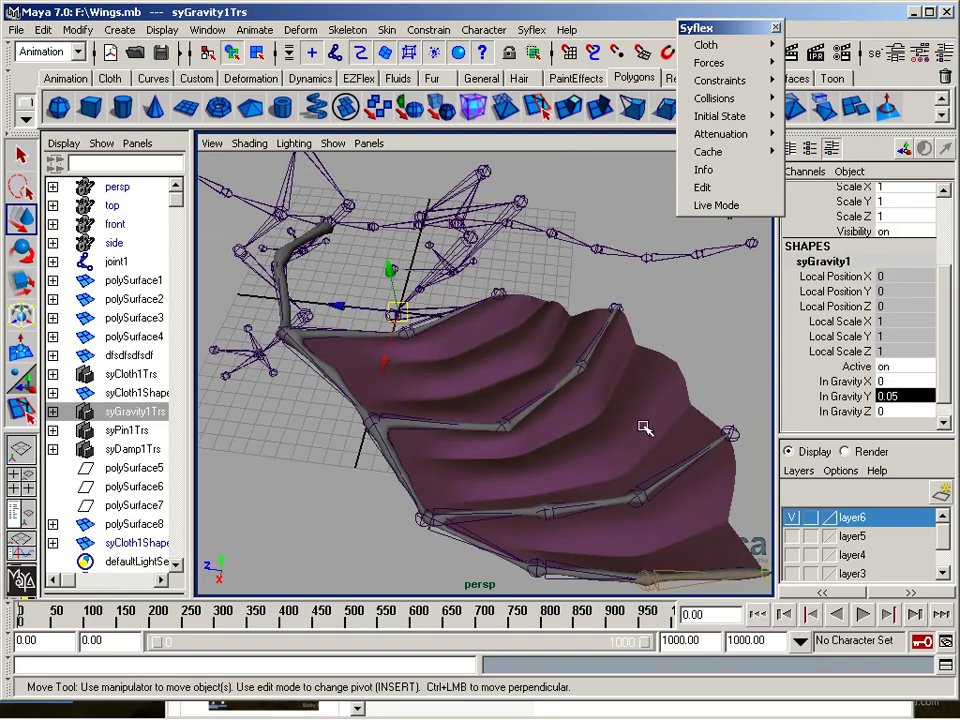
{"action": "mouse_move", "coordinate": [593, 472]}
{"action": "left_mouse_down", "text": "alt"}
{"action": "mouse_move", "coordinate": [378, 376]}
{"action": "mouse_move", "coordinate": [296, 409]}
{"action": "left_mouse_up", "text": "alt"}
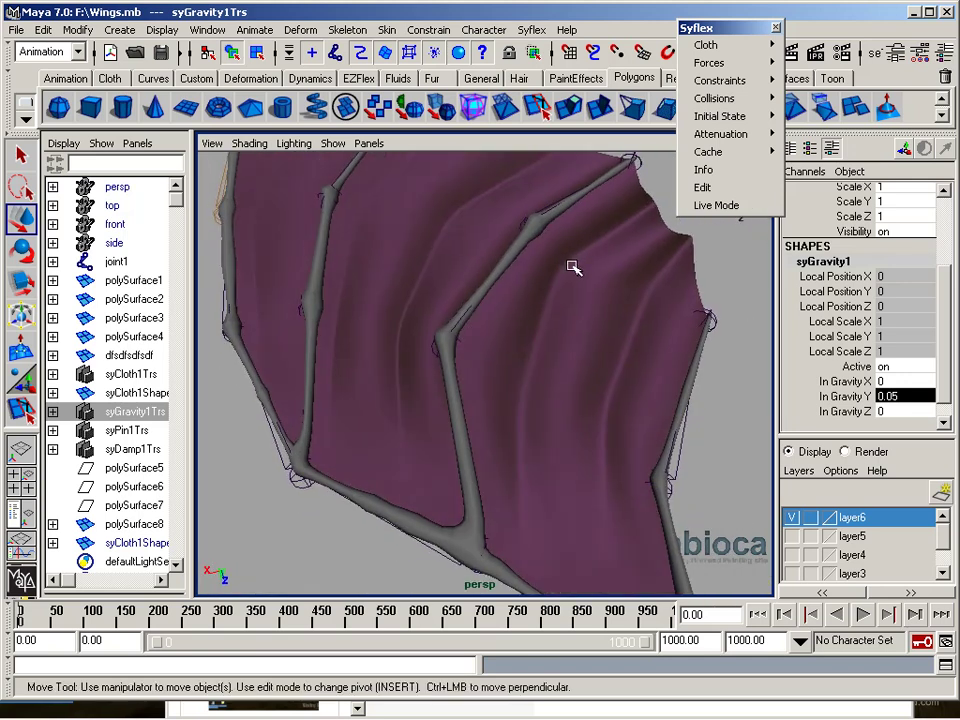
{"action": "key", "text": "a"}
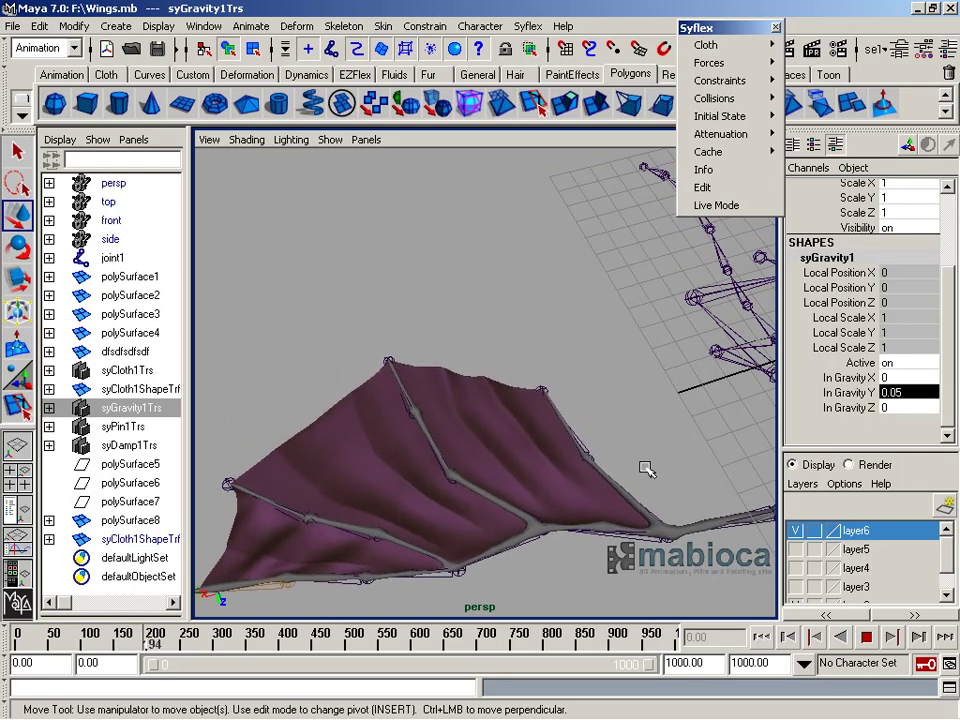
{"action": "middle_click_drag", "start_coordinate": [643, 467], "coordinate": [611, 431], "text": "alt"}
{"action": "mouse_move", "coordinate": [611, 431]}
{"action": "left_mouse_down", "text": "alt"}
{"action": "mouse_move", "coordinate": [703, 344]}
{"action": "mouse_move", "coordinate": [643, 388]}
{"action": "left_mouse_up", "text": "alt"}
{"action": "left_click", "coordinate": [866, 637]}
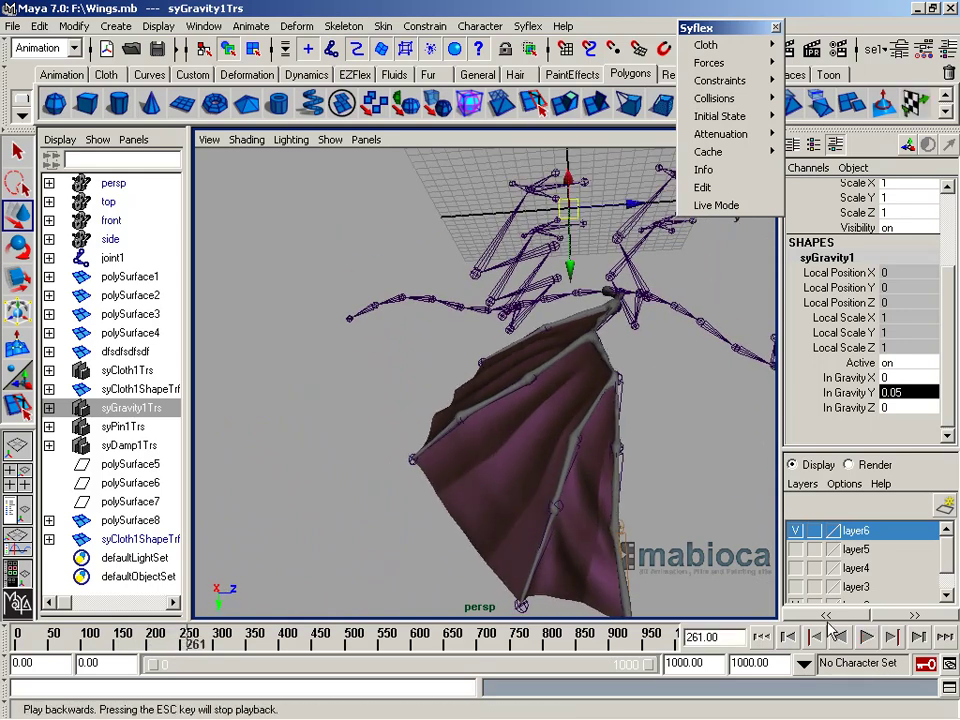
{"action": "left_click", "coordinate": [590, 340]}
{"action": "right_click_drag", "start_coordinate": [590, 340], "coordinate": [516, 20]}
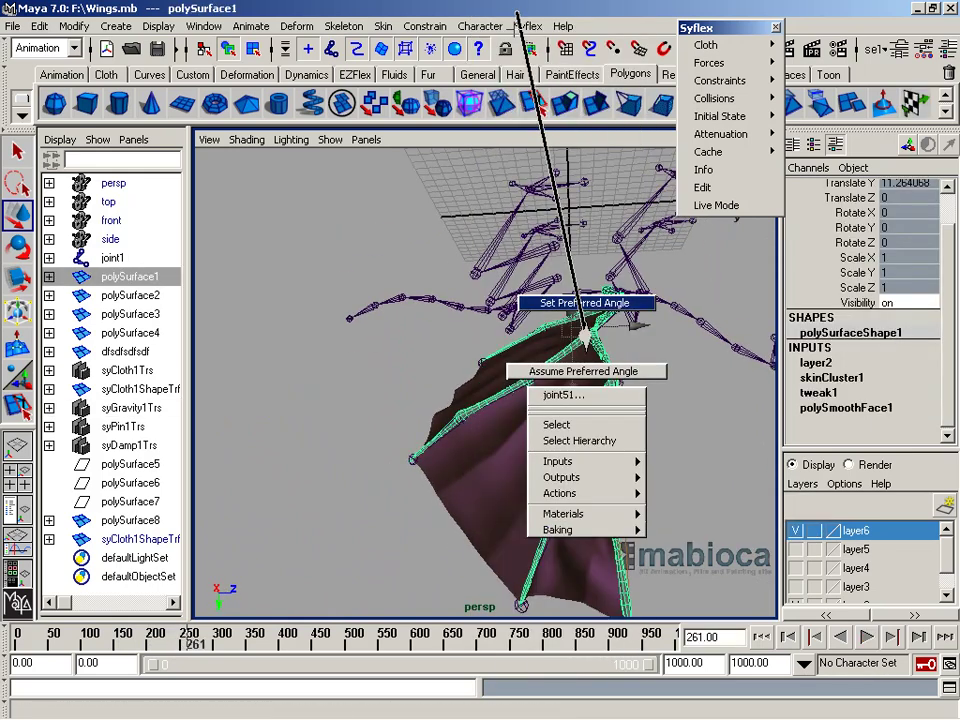
Hide the skeleton joints in the viewport using the Show menu
{"action": "left_click", "coordinate": [582, 398]}
{"action": "right_click_drag", "start_coordinate": [330, 360], "coordinate": [225, 343], "text": "alt"}
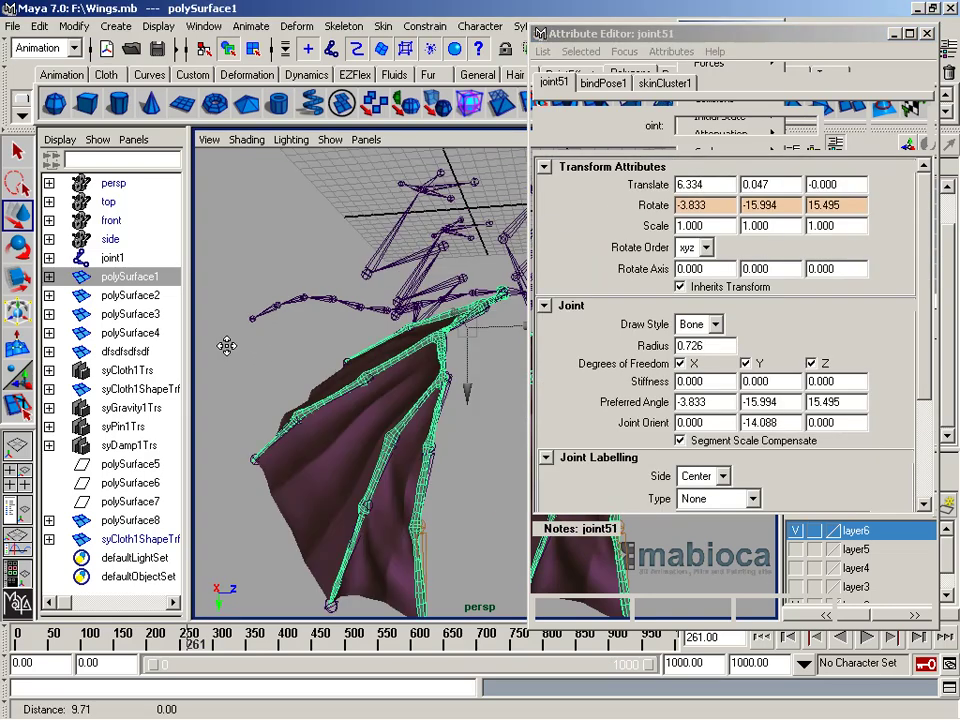
{"action": "right_click_drag", "start_coordinate": [410, 385], "coordinate": [358, 432]}
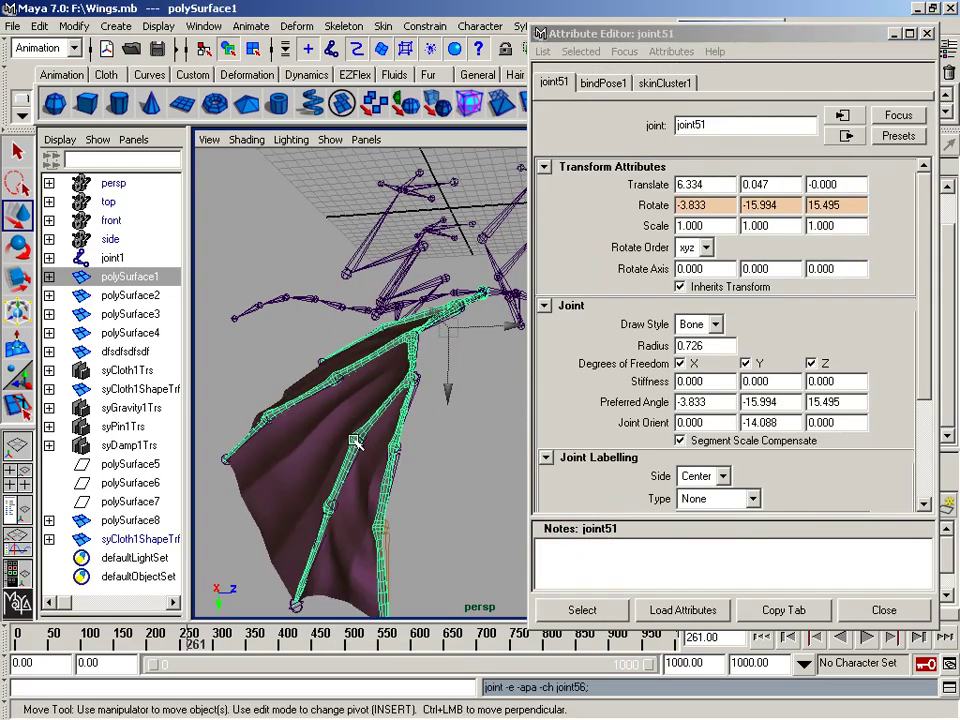
{"action": "right_click_drag", "start_coordinate": [342, 474], "coordinate": [268, 506]}
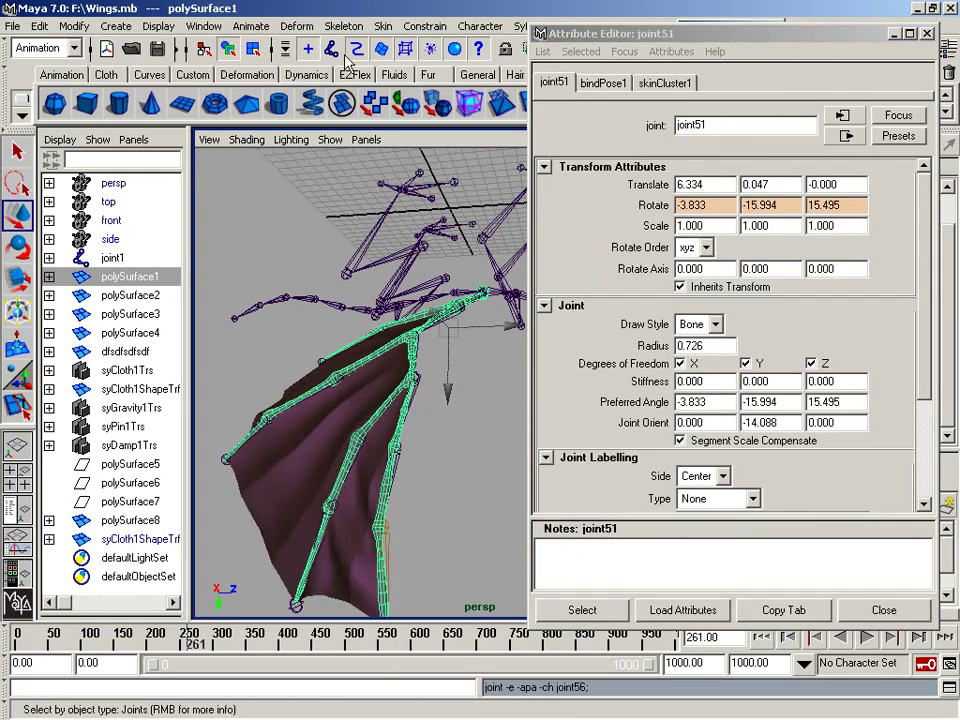
{"action": "left_click", "coordinate": [324, 142]}
{"action": "left_click", "coordinate": [336, 343]}
Assign a new Blinn material, blinn2, to polySurface1 and colour it brown
{"action": "mouse_move", "coordinate": [358, 437]}
{"action": "right_mouse_down"}
{"action": "mouse_move", "coordinate": [672, 457]}
{"action": "mouse_move", "coordinate": [620, 130]}
{"action": "right_mouse_up"}
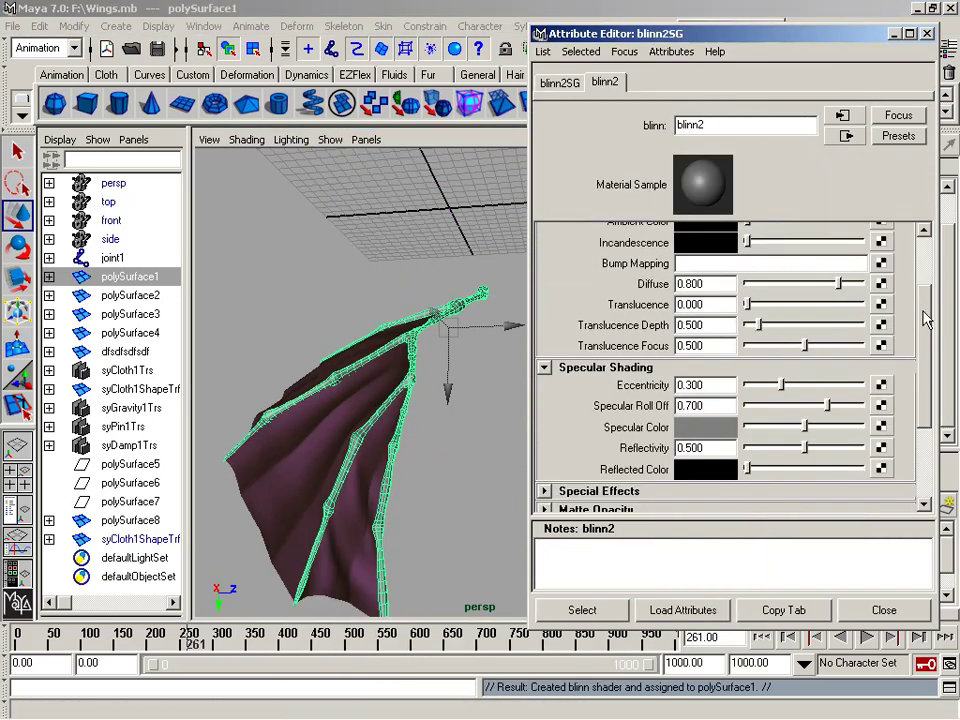
{"action": "scroll", "coordinate": [924, 318], "scroll_direction": "up", "scroll_amount": 3}
{"action": "left_click", "coordinate": [720, 272]}
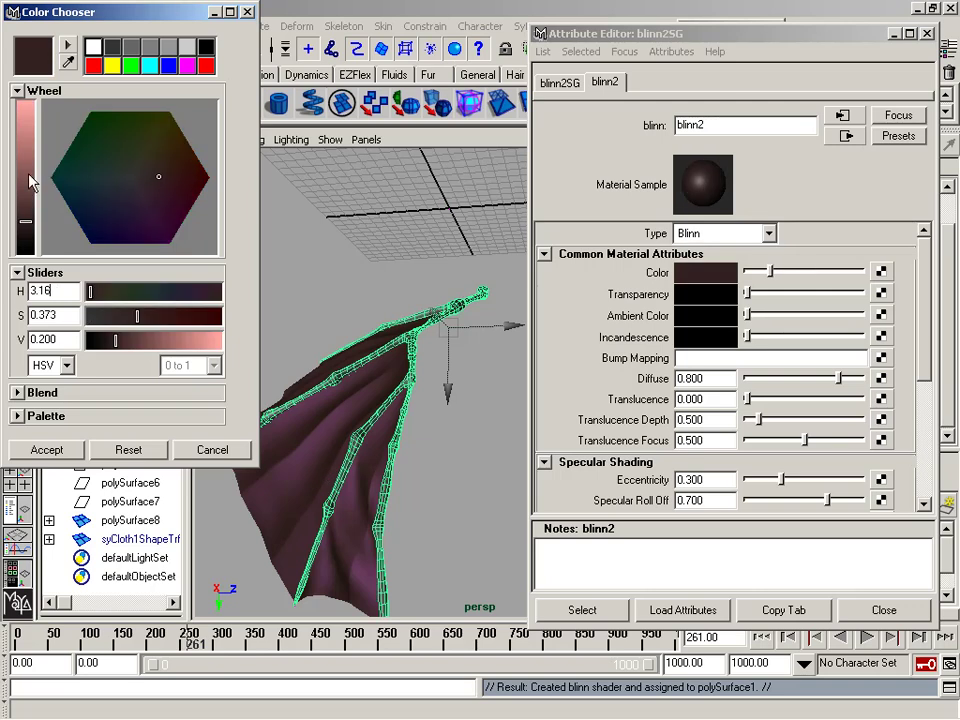
{"action": "left_click", "coordinate": [104, 292]}
{"action": "left_click", "coordinate": [174, 151]}
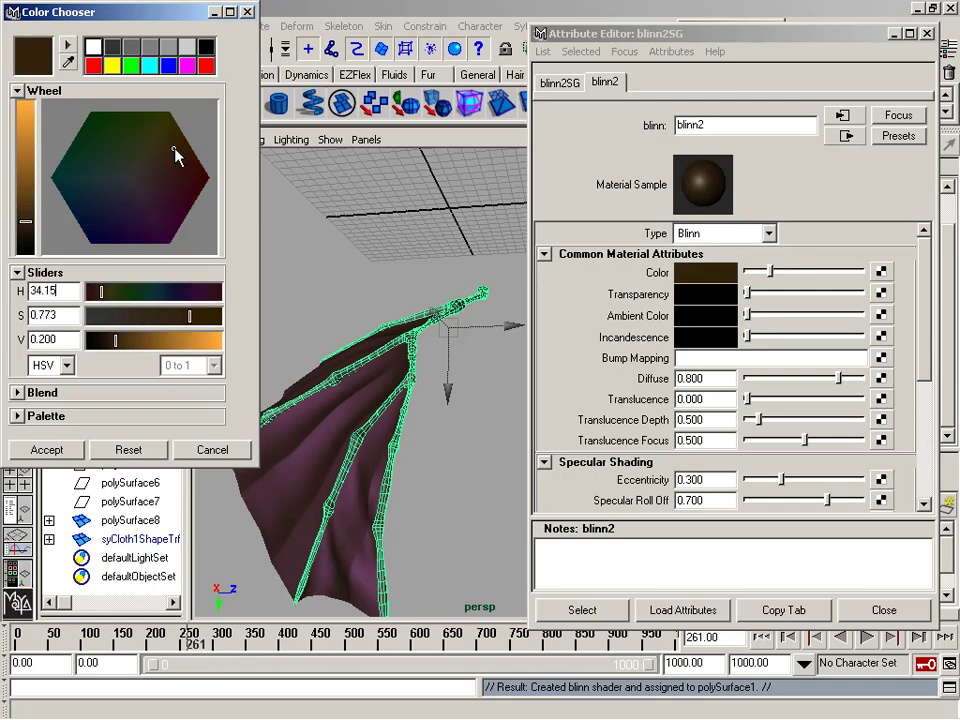
{"action": "left_click_drag", "start_coordinate": [775, 283], "coordinate": [799, 272]}
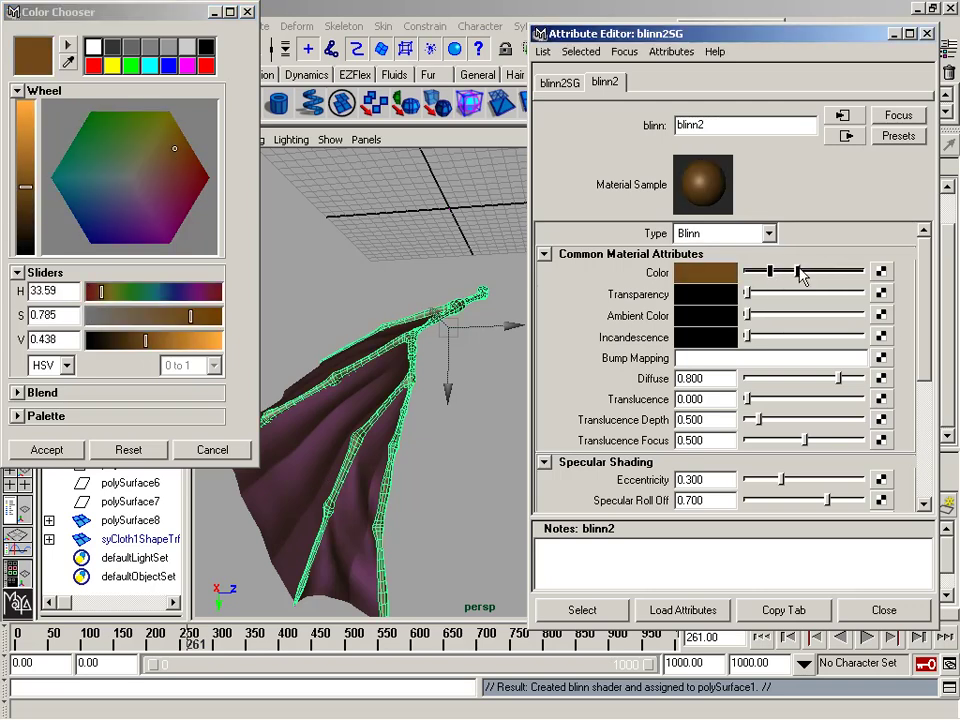
{"action": "left_click", "coordinate": [313, 351]}
{"action": "left_click_drag", "start_coordinate": [313, 351], "coordinate": [520, 421], "text": "alt"}
Replay the wing simulation to frame 263, save the scene as Wings.mb, and select syCloth1Trs
{"action": "left_click", "coordinate": [880, 612]}
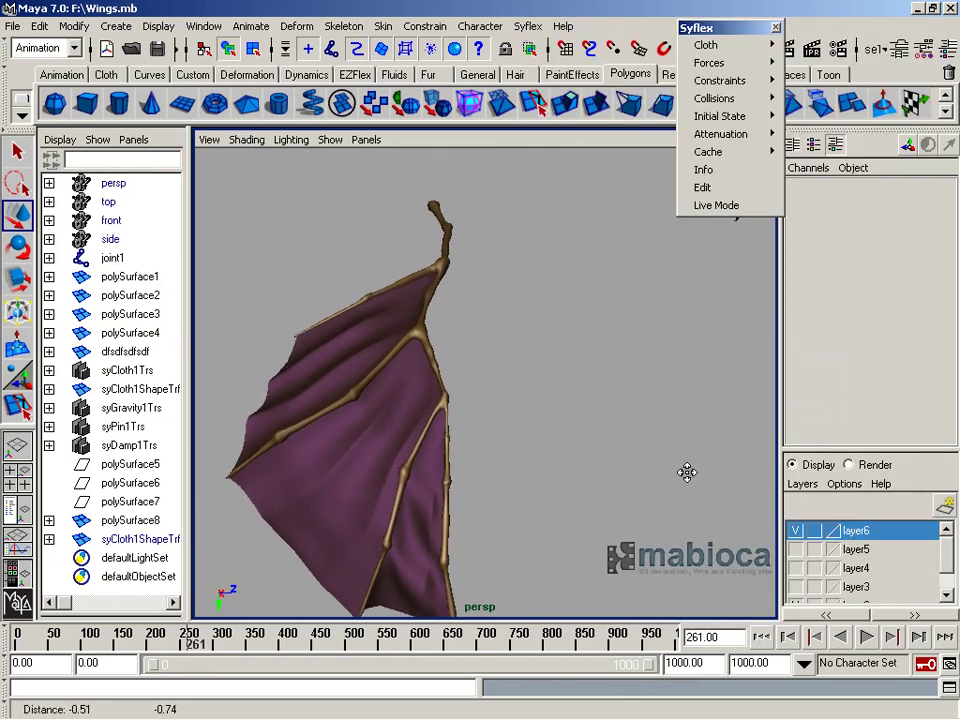
{"action": "left_click_drag", "start_coordinate": [688, 469], "coordinate": [541, 458], "text": "alt"}
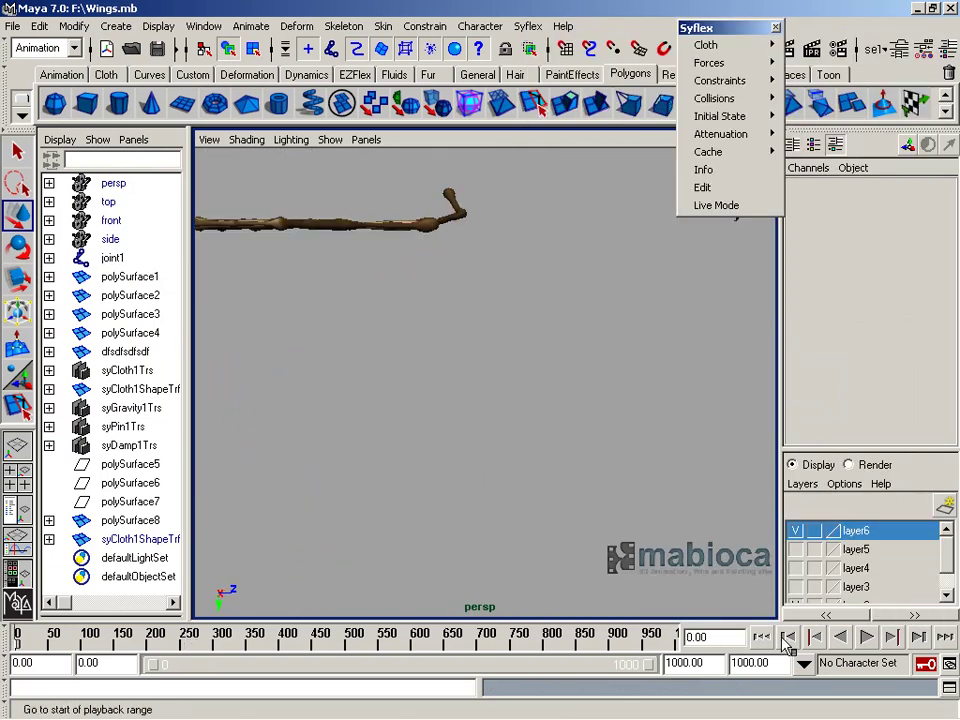
{"action": "left_click", "coordinate": [866, 637]}
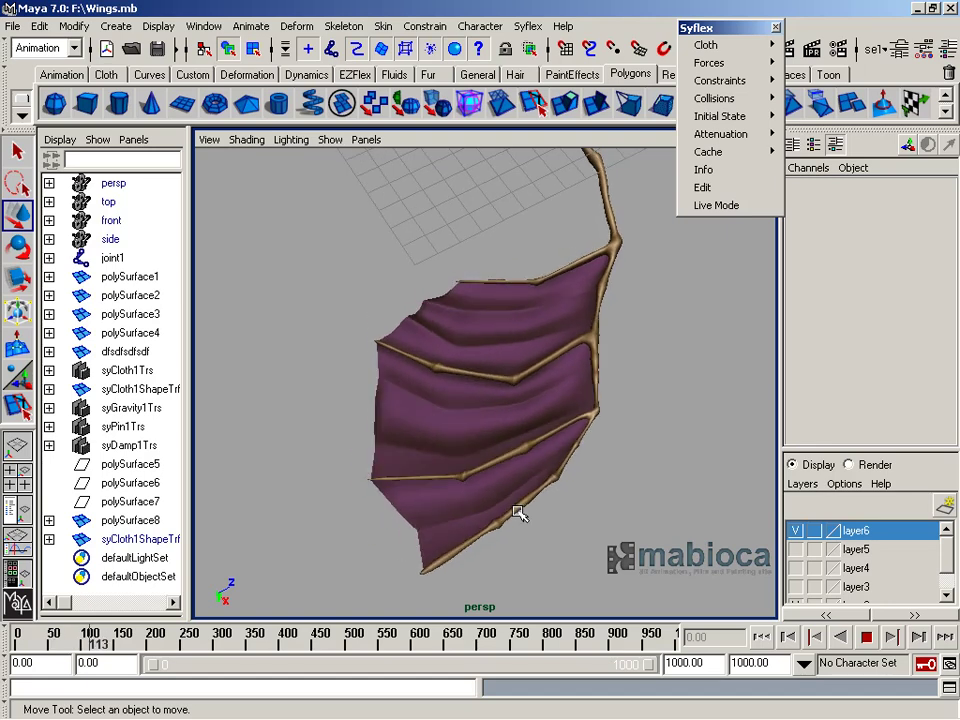
{"action": "left_click_drag", "start_coordinate": [529, 435], "coordinate": [477, 443], "text": "alt"}
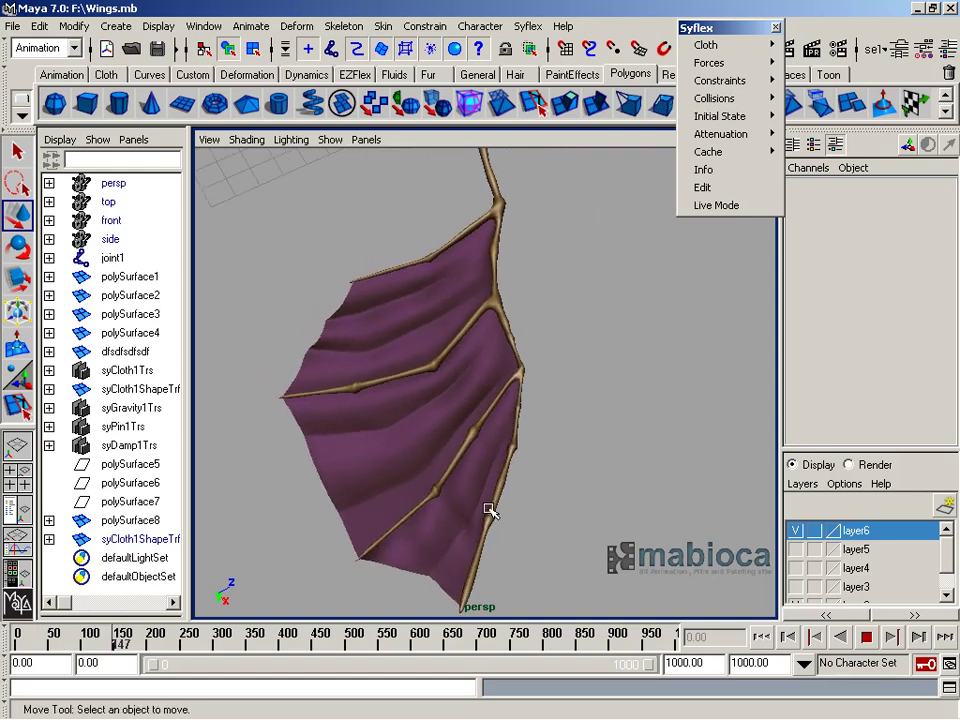
{"action": "left_click_drag", "start_coordinate": [500, 505], "coordinate": [478, 480], "text": "alt"}
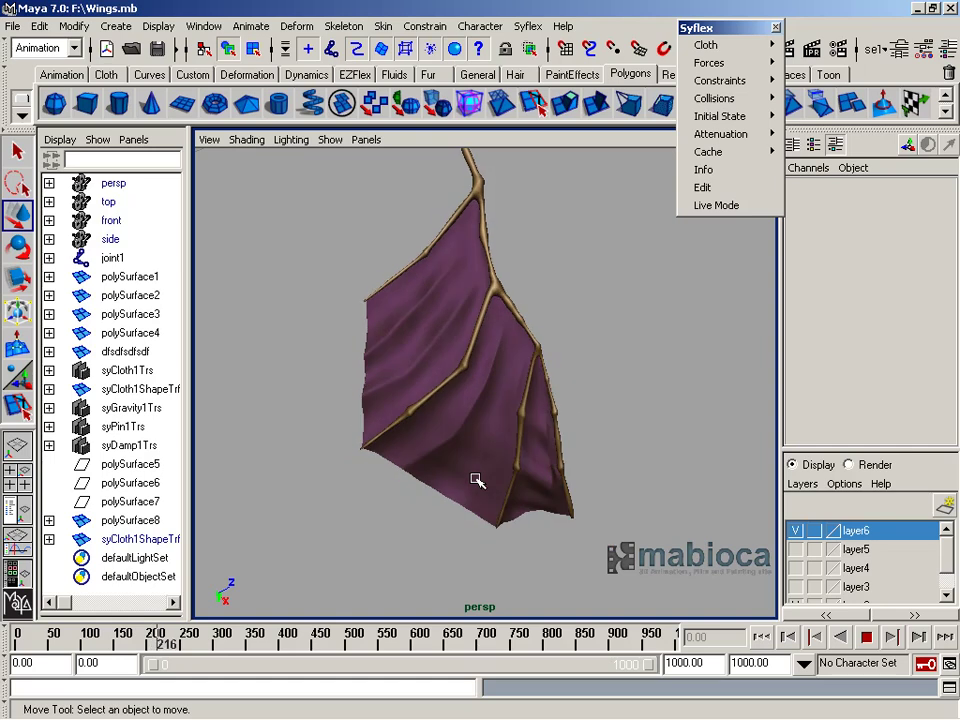
{"action": "mouse_move", "coordinate": [499, 416]}
{"action": "left_mouse_down", "text": "alt"}
{"action": "mouse_move", "coordinate": [563, 420]}
{"action": "mouse_move", "coordinate": [384, 385]}
{"action": "left_mouse_up", "text": "alt"}
{"action": "right_click_drag", "start_coordinate": [384, 385], "coordinate": [428, 392], "text": "alt"}
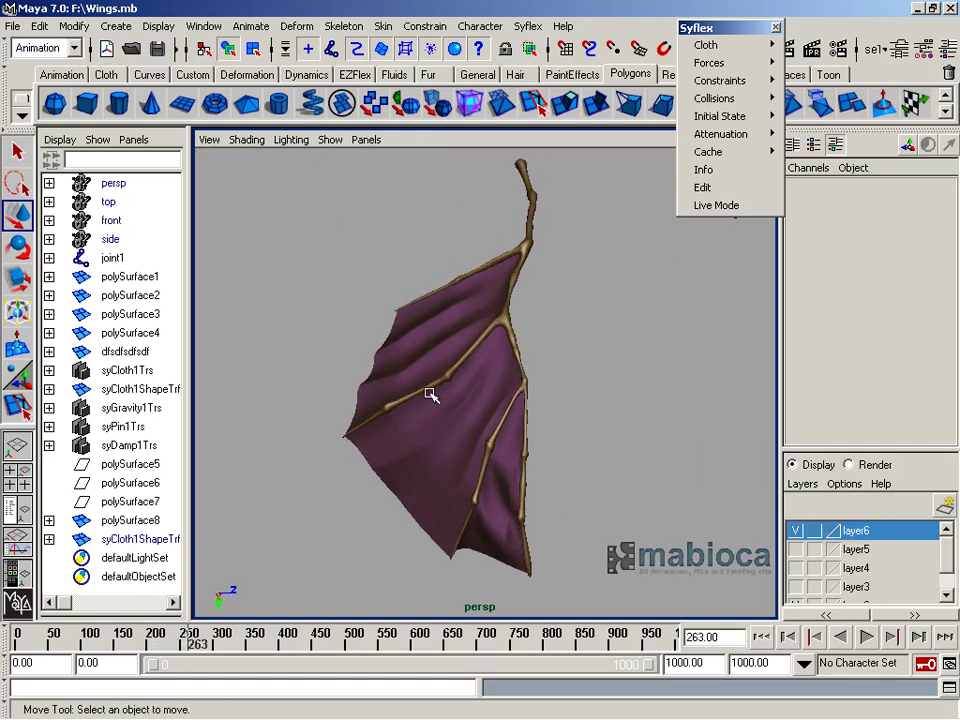
{"action": "key", "text": "ctrl+s"}
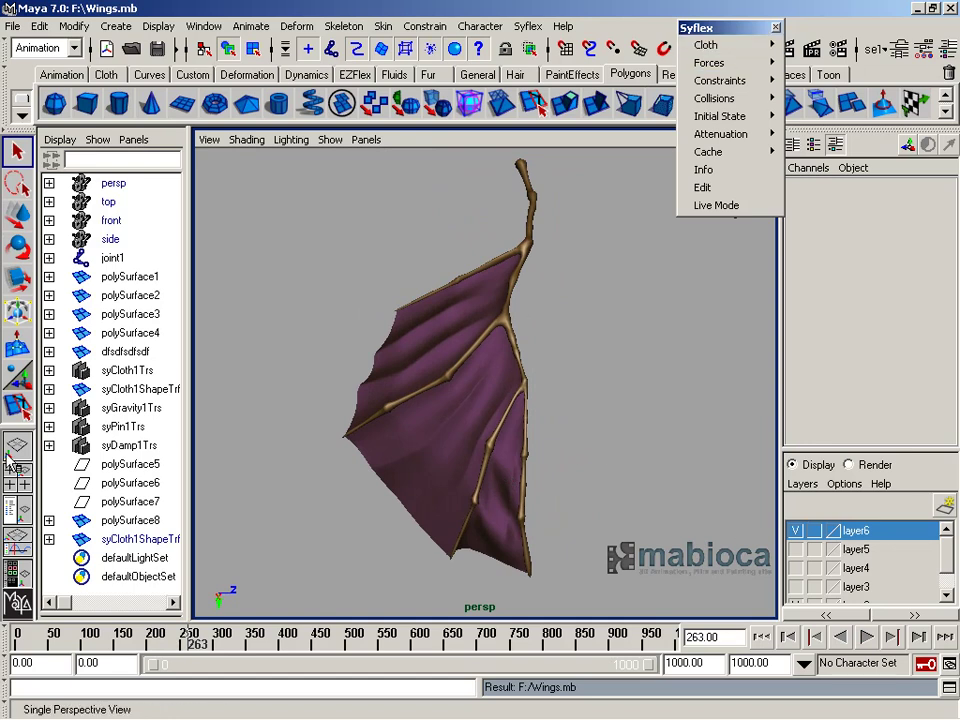
{"action": "left_click", "coordinate": [107, 372]}
Set syCloth1's Cache Name to Dragon_001 inside a new F:/cache_dragon folder
{"action": "scroll", "coordinate": [950, 275], "scroll_direction": "down", "scroll_amount": 5}
{"action": "key", "text": "ctrl+a"}
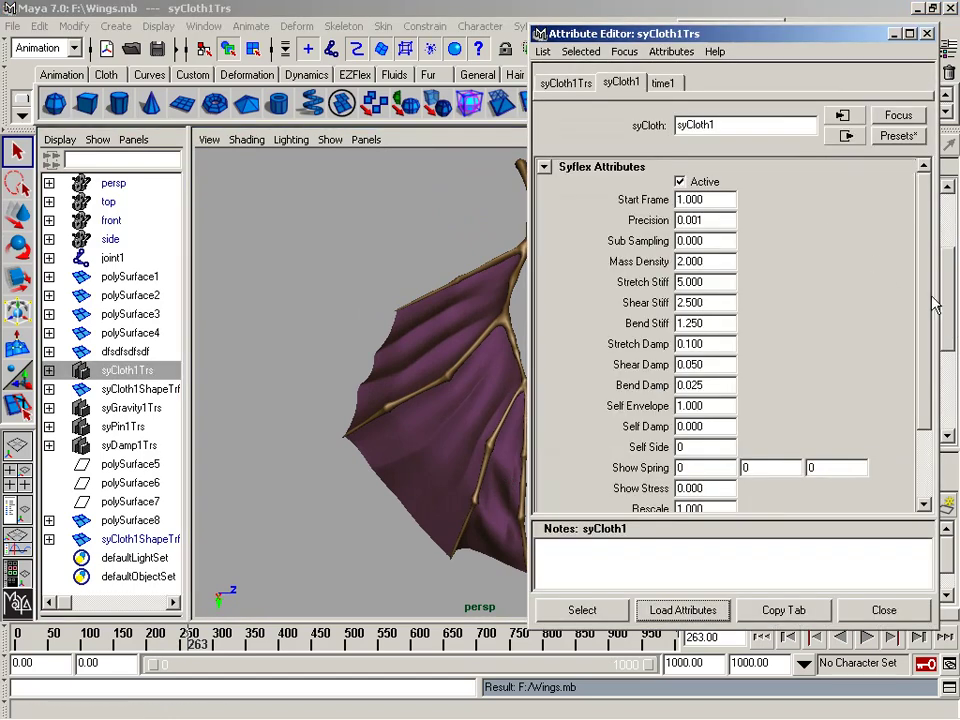
{"action": "scroll", "coordinate": [730, 350], "scroll_direction": "down", "scroll_amount": 2}
{"action": "left_click_drag", "start_coordinate": [812, 565], "coordinate": [813, 605]}
{"action": "left_click", "coordinate": [881, 531]}
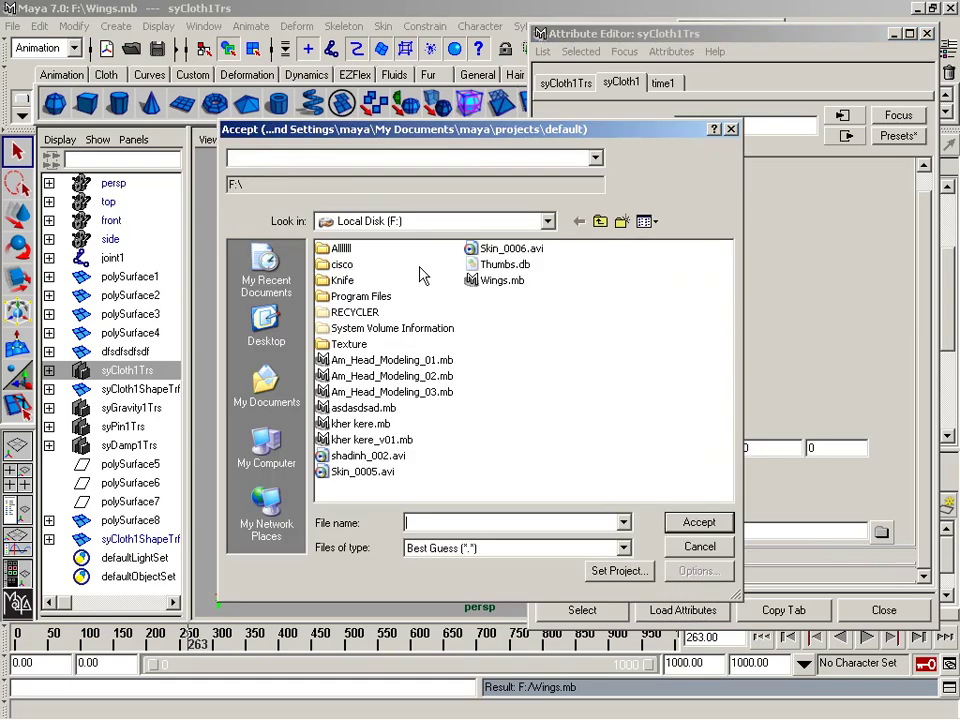
{"action": "right_click", "coordinate": [530, 362]}
{"action": "left_click", "coordinate": [680, 478]}
{"action": "type", "text": "cache_dragon"}
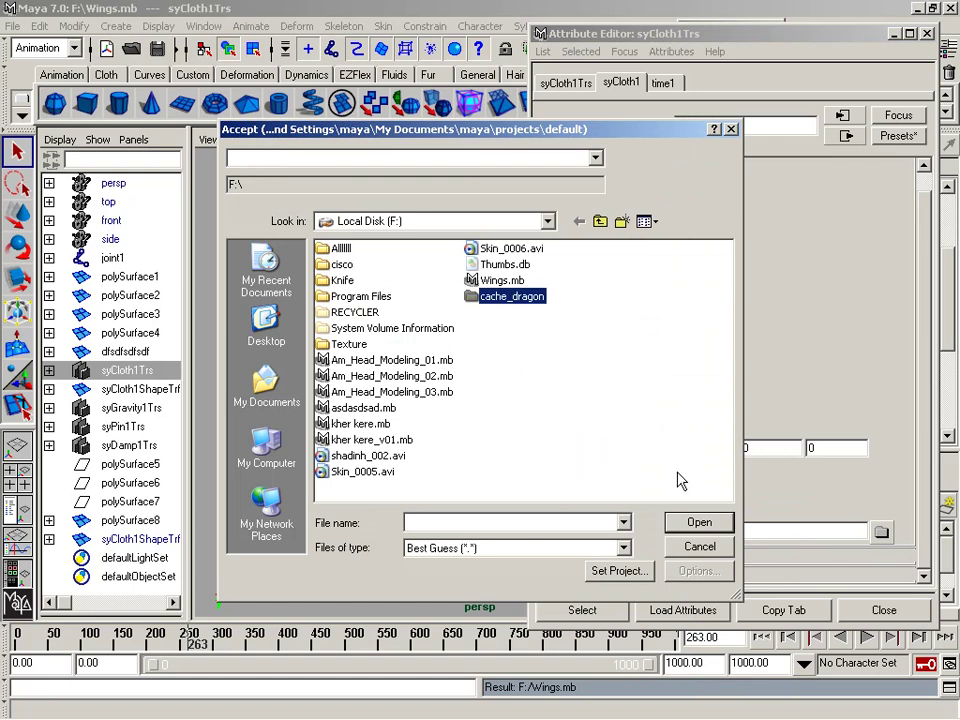
{"action": "double_click", "coordinate": [472, 295]}
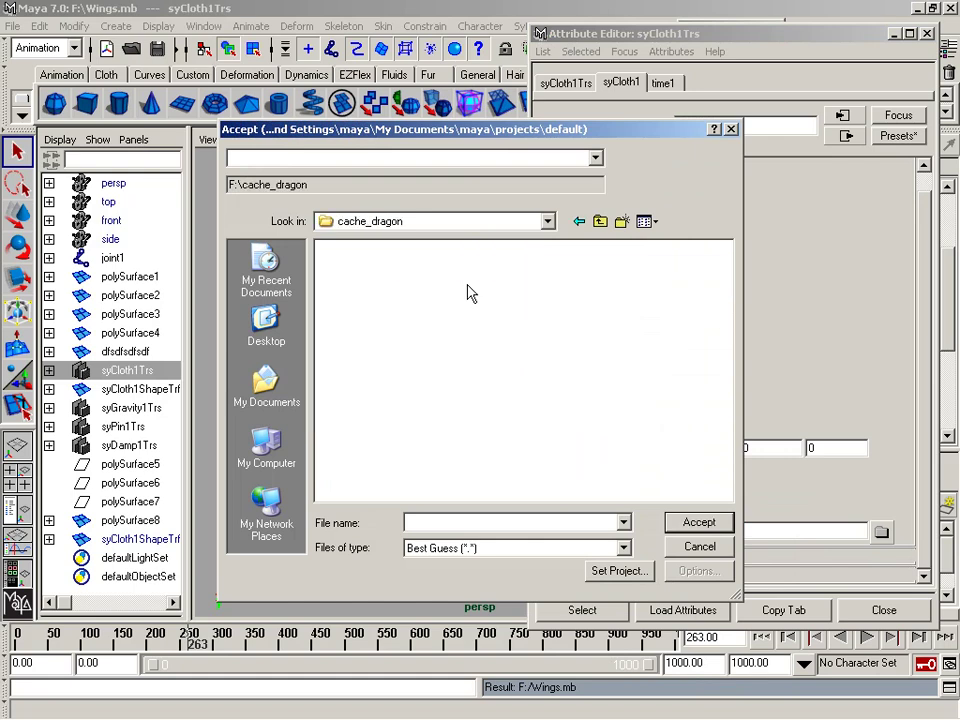
{"action": "type", "text": "Dragon_001"}
{"action": "left_click", "coordinate": [689, 523]}
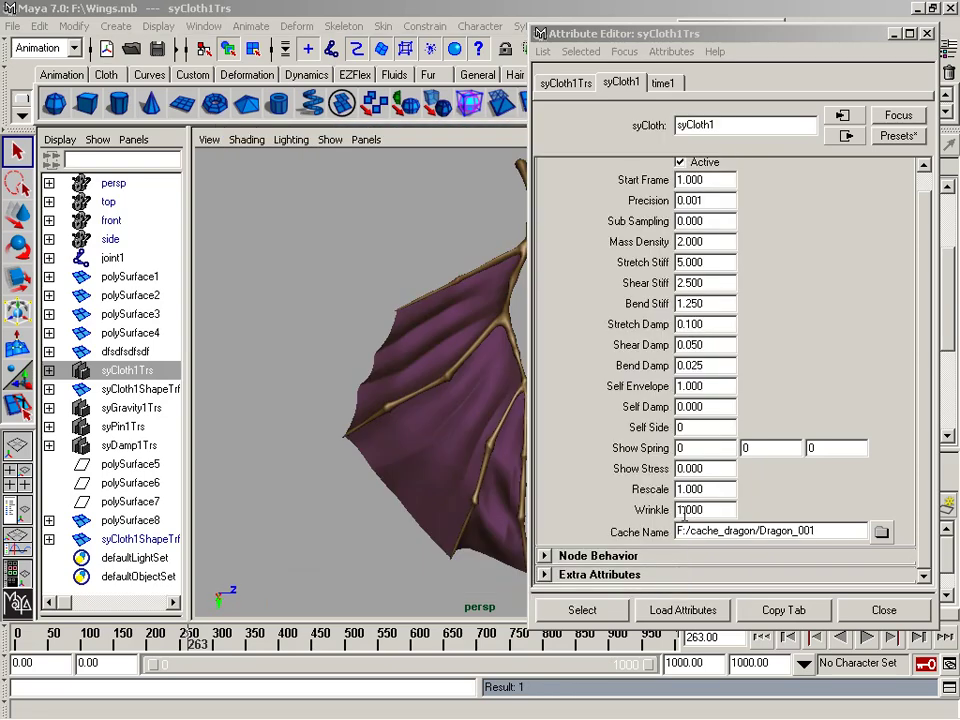
Close the Attribute Editor and play the wing simulation
{"action": "left_click", "coordinate": [883, 609]}
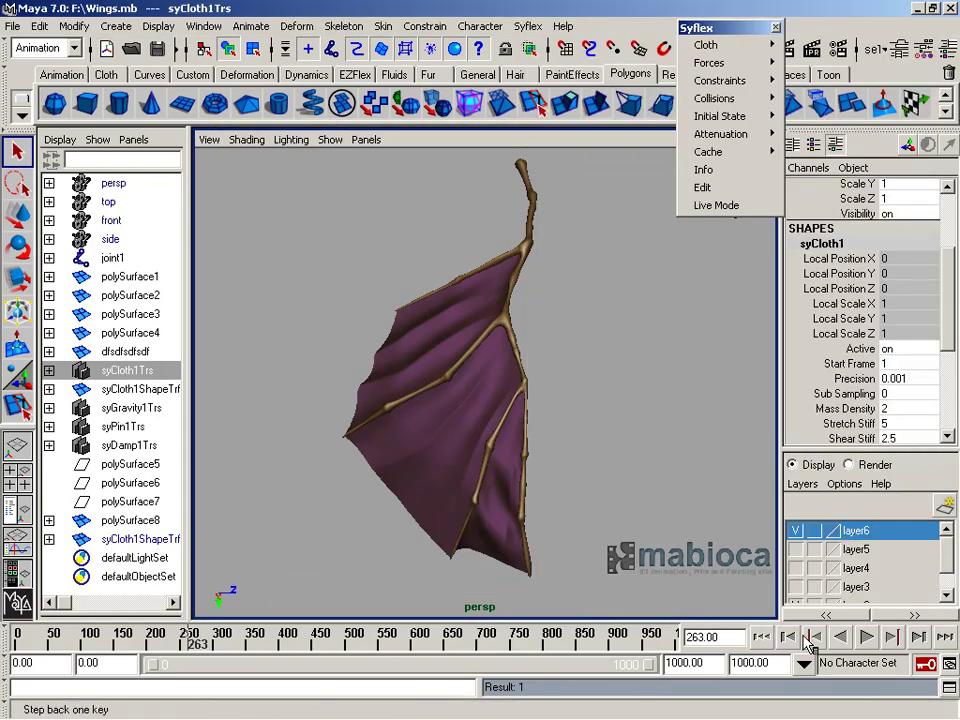
{"action": "left_click", "coordinate": [866, 637]}
{"action": "left_click_drag", "start_coordinate": [480, 420], "coordinate": [548, 466], "text": "alt"}
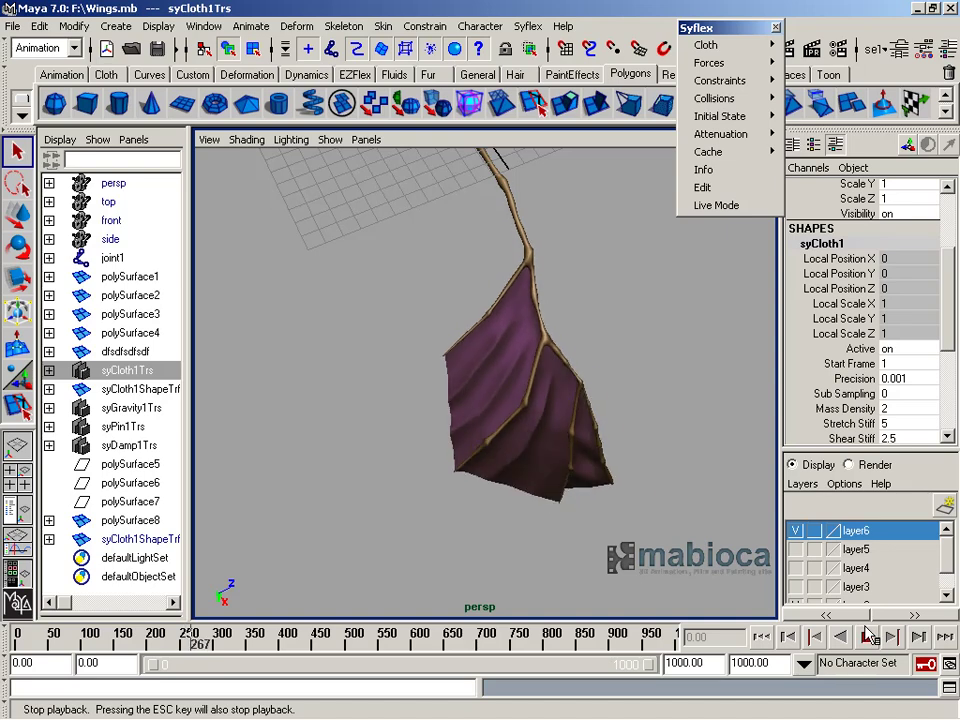
Browse F:\cache_dragon to confirm the Dragon_001 cache files, then resume playback in Maya
{"action": "mouse_move", "coordinate": [650, 716]}
{"action": "left_click", "coordinate": [650, 704]}
{"action": "left_click", "coordinate": [845, 244]}
{"action": "left_click", "coordinate": [290, 366]}
{"action": "double_click", "coordinate": [403, 287]}
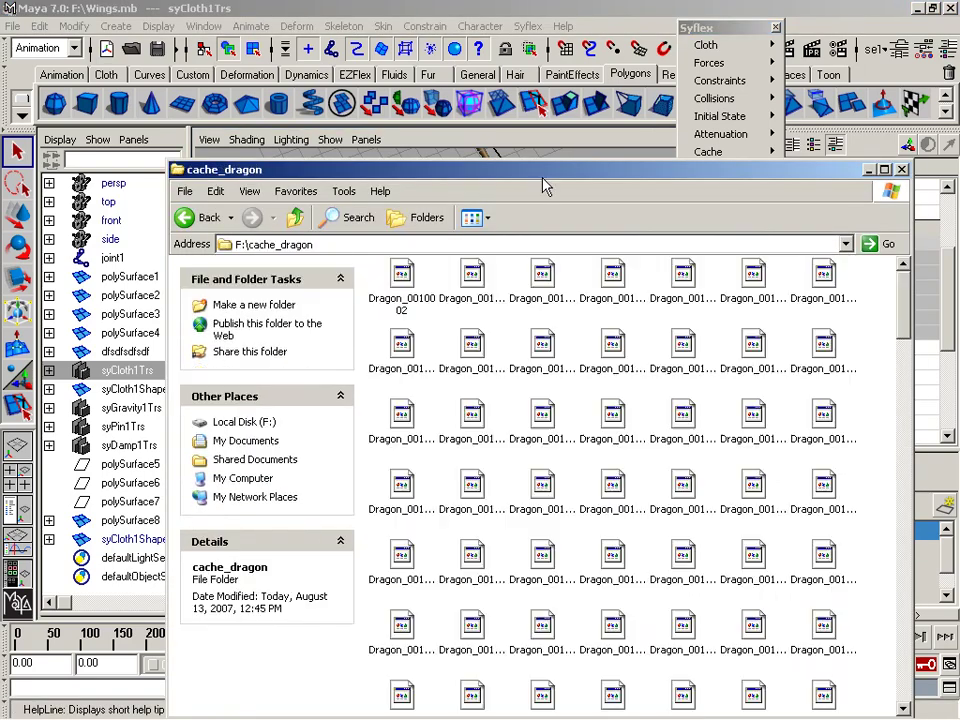
{"action": "scroll", "coordinate": [559, 437], "scroll_direction": "down", "scroll_amount": 5}
{"action": "scroll", "coordinate": [559, 437], "scroll_direction": "down", "scroll_amount": 5}
{"action": "left_click", "coordinate": [176, 651]}
{"action": "key", "text": "alt+v"}
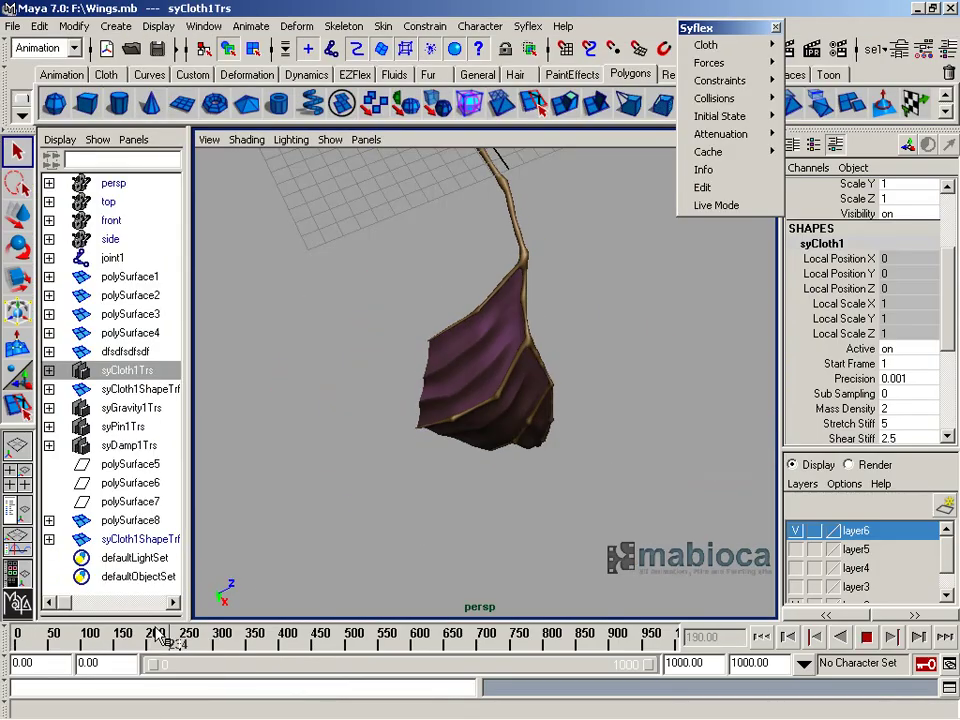
Stop playback and clear syCloth1's cache, confirming Cache Name is empty in the Attribute Editor
{"action": "key", "text": "alt+v"}
{"action": "left_click_drag", "start_coordinate": [720, 28], "coordinate": [640, 26]}
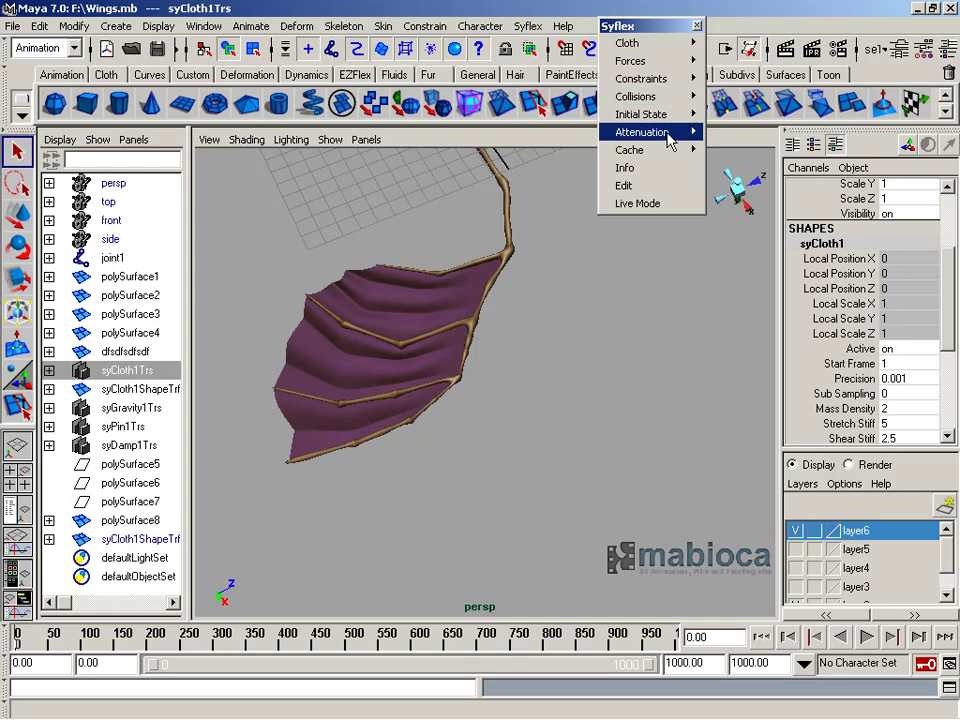
{"action": "mouse_move", "coordinate": [630, 150]}
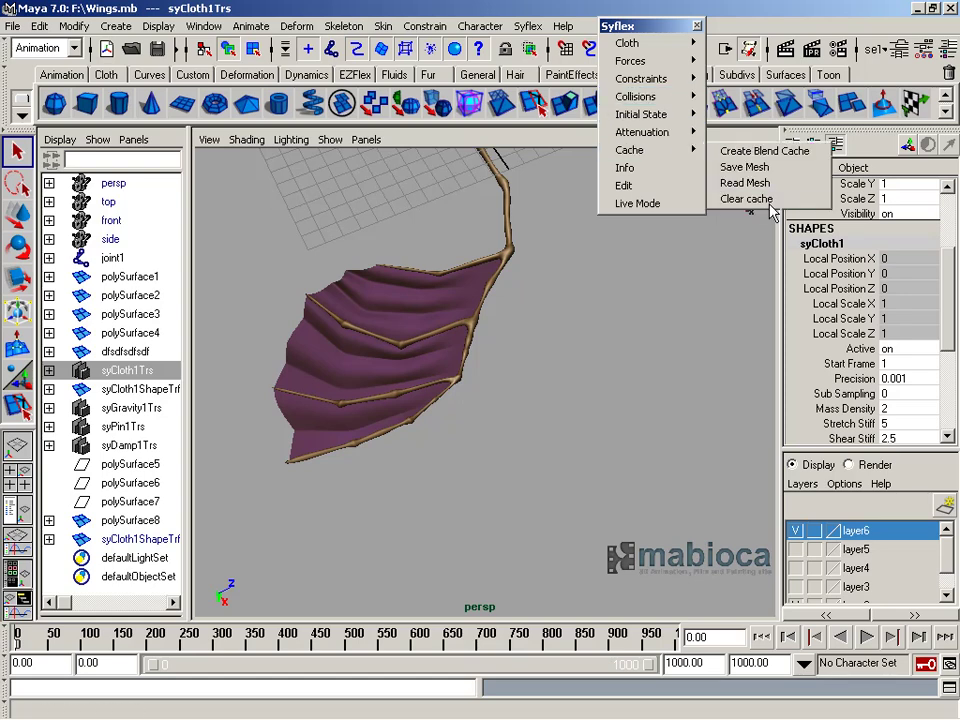
{"action": "left_click", "coordinate": [542, 703]}
{"action": "key", "text": "alt+Tab"}
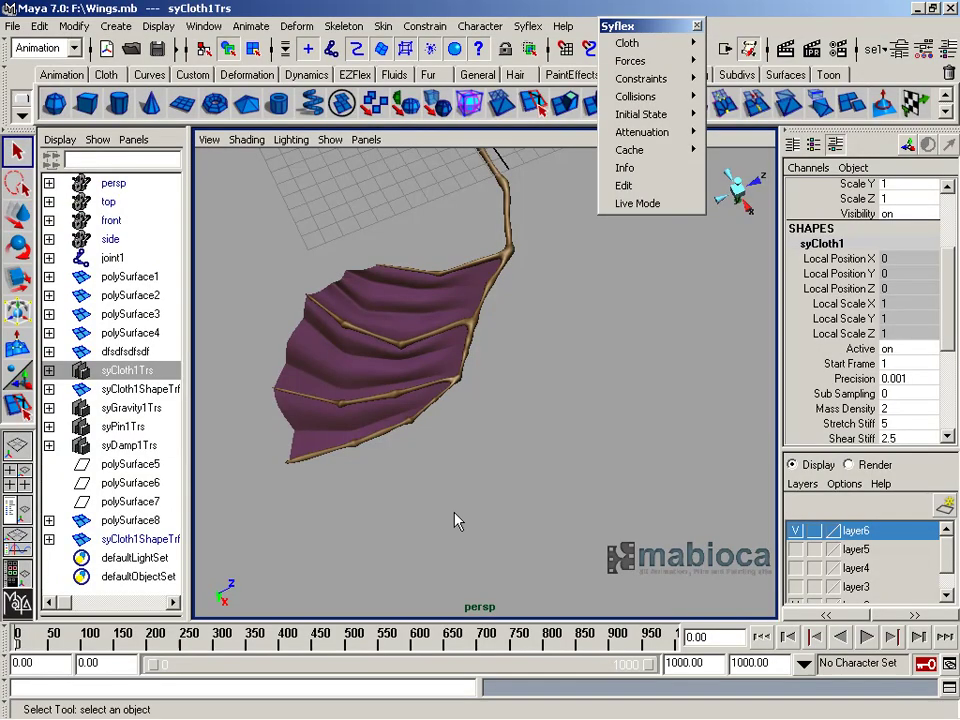
{"action": "key", "text": "ctrl+a"}
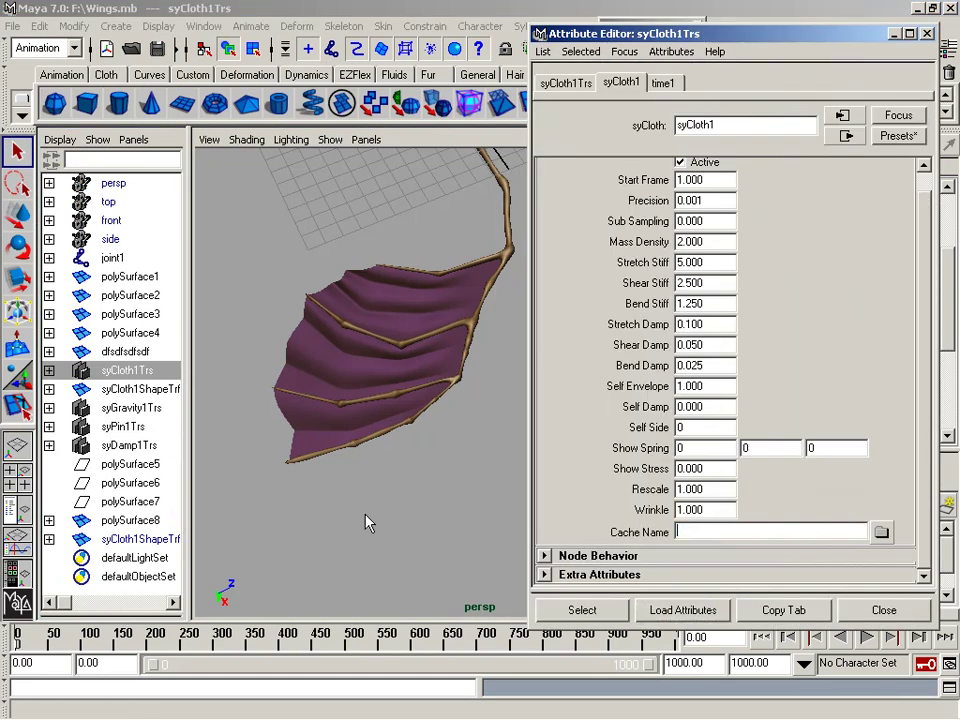
Minimize the Attribute Editor and select the textured wing mesh polySurface8
{"action": "left_click", "coordinate": [893, 33]}
{"action": "mouse_move", "coordinate": [430, 380]}
{"action": "left_mouse_down", "text": "alt"}
{"action": "mouse_move", "coordinate": [543, 421]}
{"action": "mouse_move", "coordinate": [530, 432]}
{"action": "left_mouse_up", "text": "alt"}
{"action": "left_click", "coordinate": [455, 435]}
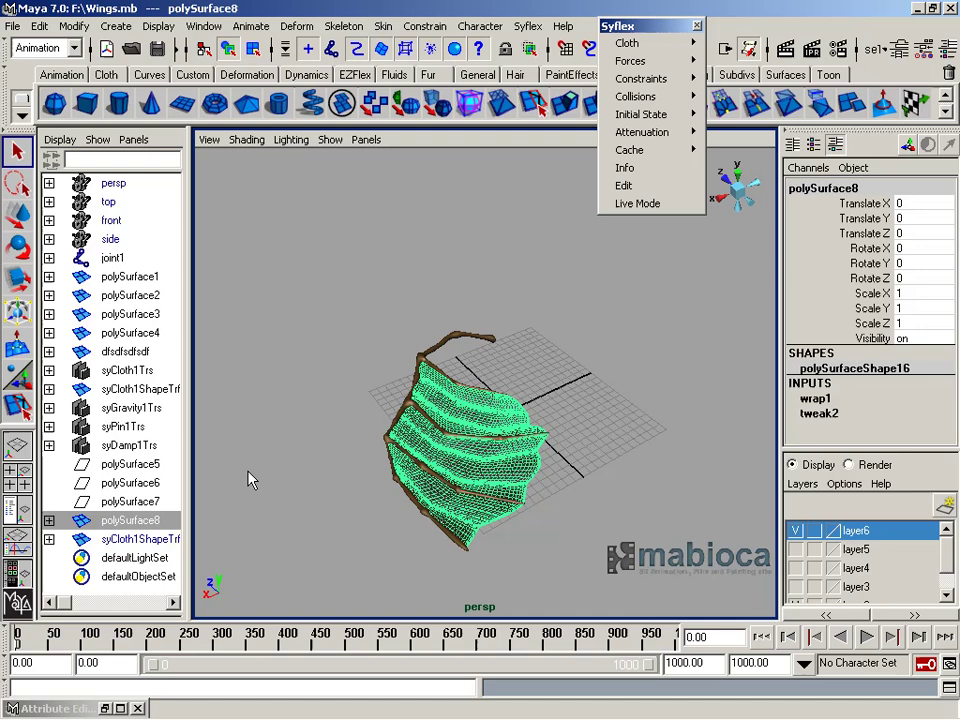
Put polySurface8 on a new hidden layer7 and show layer5 with the grey cloth wing
{"action": "left_click", "coordinate": [128, 541]}
{"action": "left_click", "coordinate": [521, 413]}
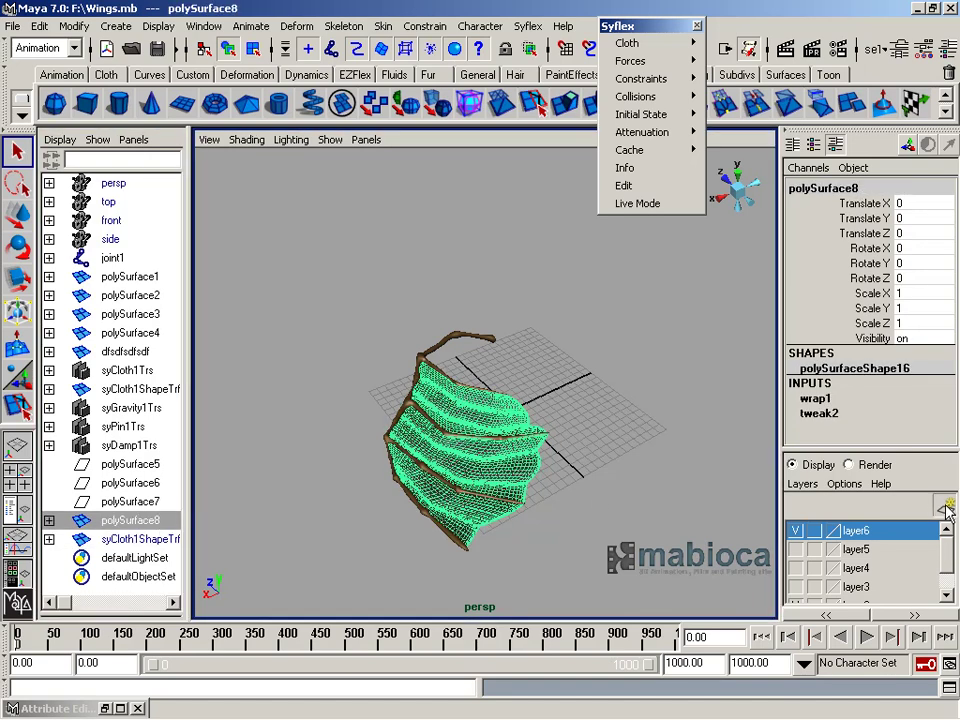
{"action": "left_click", "coordinate": [945, 508]}
{"action": "right_click", "coordinate": [920, 528]}
{"action": "left_click", "coordinate": [792, 369]}
{"action": "left_click", "coordinate": [795, 530]}
{"action": "left_click", "coordinate": [797, 567]}
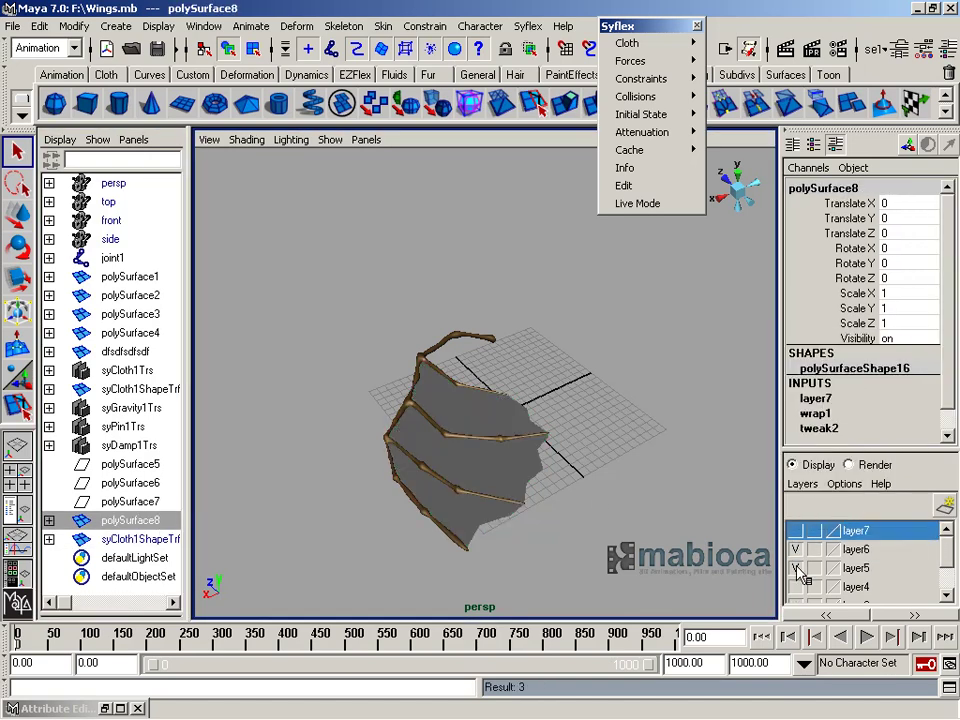
Preview the cloth wing up to frame 23, then select syCloth1ShapeTrf and zoom in
{"action": "left_click_drag", "start_coordinate": [560, 440], "coordinate": [613, 396], "text": "alt"}
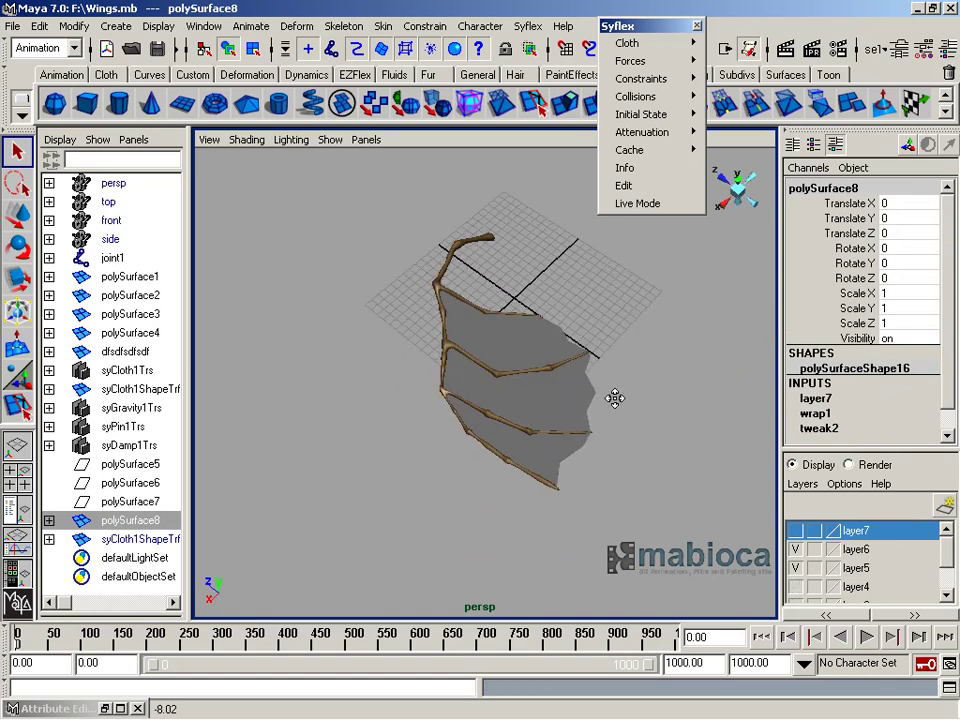
{"action": "left_click", "coordinate": [867, 637]}
{"action": "left_click", "coordinate": [867, 637]}
{"action": "left_click", "coordinate": [467, 377]}
{"action": "left_click_drag", "start_coordinate": [467, 377], "coordinate": [630, 433], "text": "alt"}
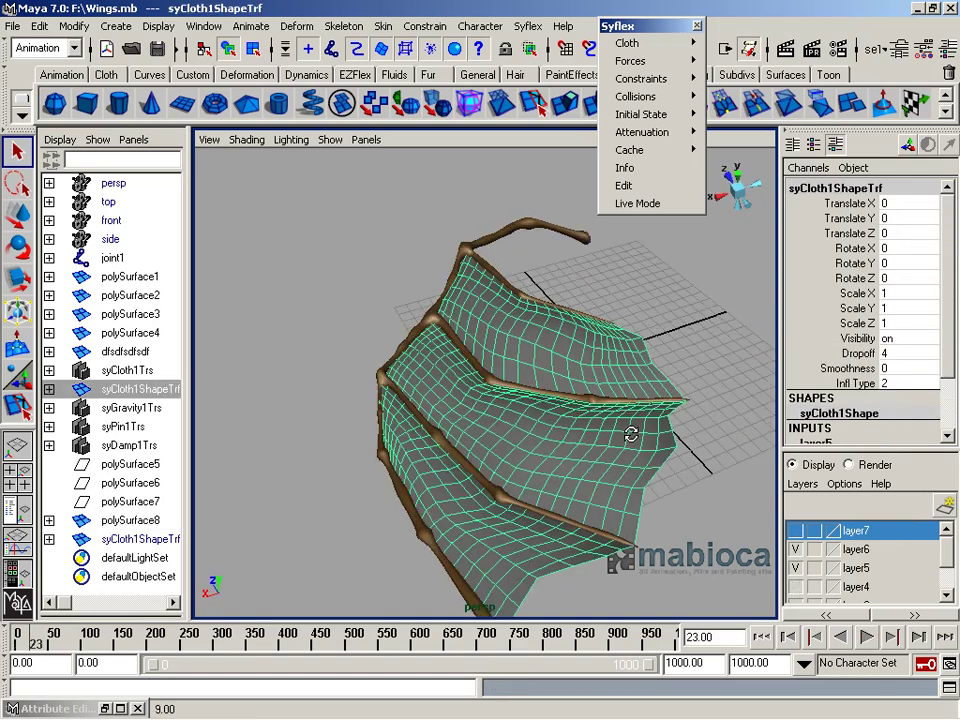
{"action": "scroll", "coordinate": [688, 403], "scroll_direction": "up", "scroll_amount": 3}
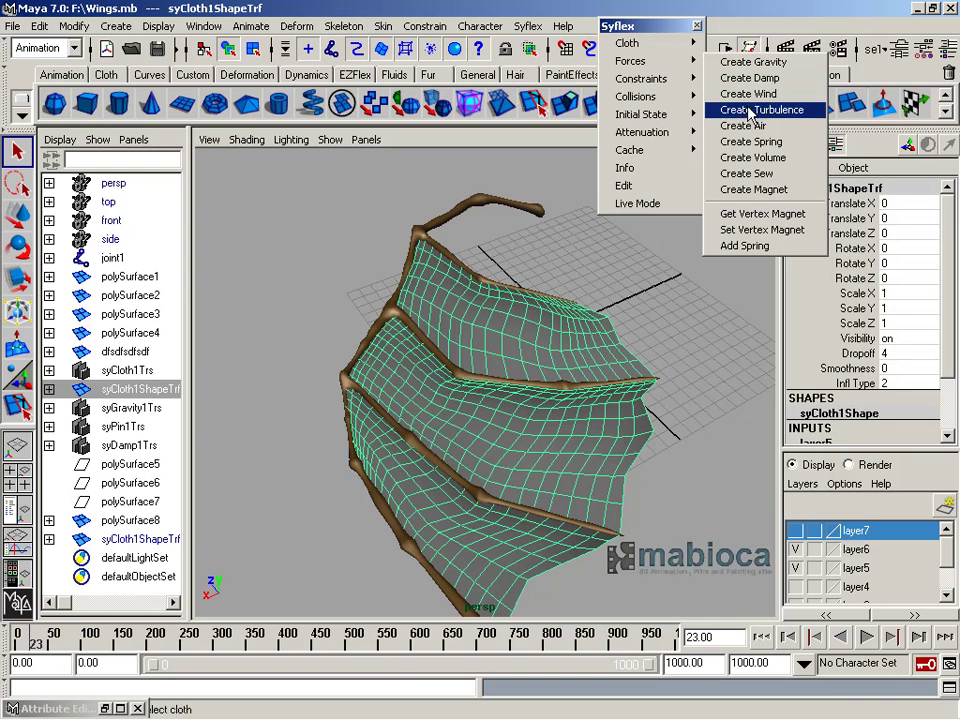
Attempt adding a Syflex turbulence force, delete it, and retry in wireframe on syCloth1ShapeTrf
{"action": "left_click", "coordinate": [761, 107]}
{"action": "left_click", "coordinate": [127, 370]}
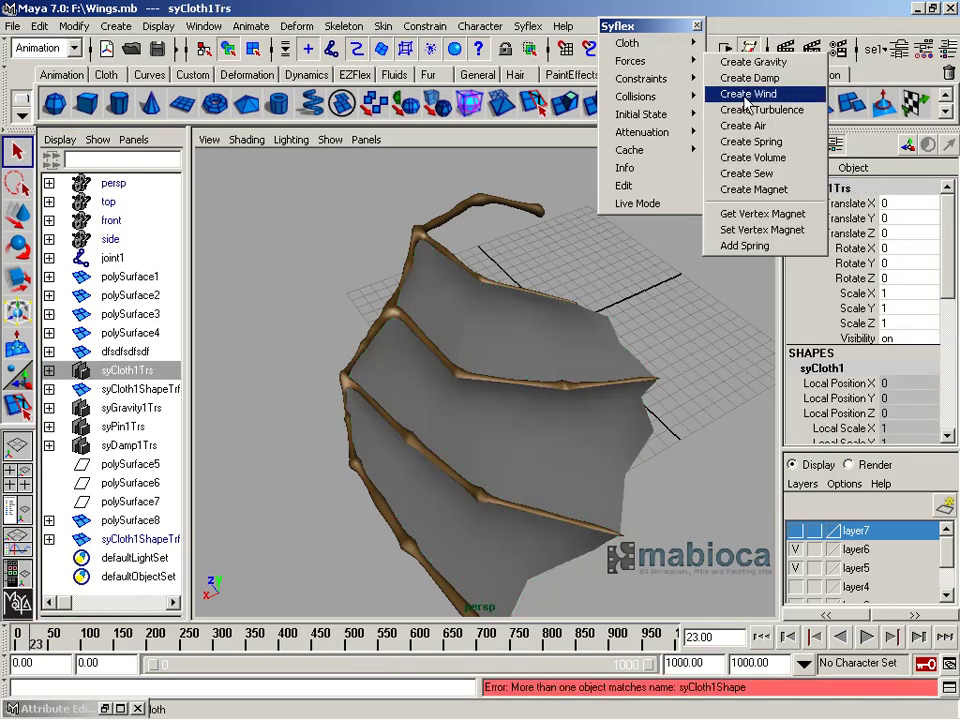
{"action": "left_click", "coordinate": [750, 92]}
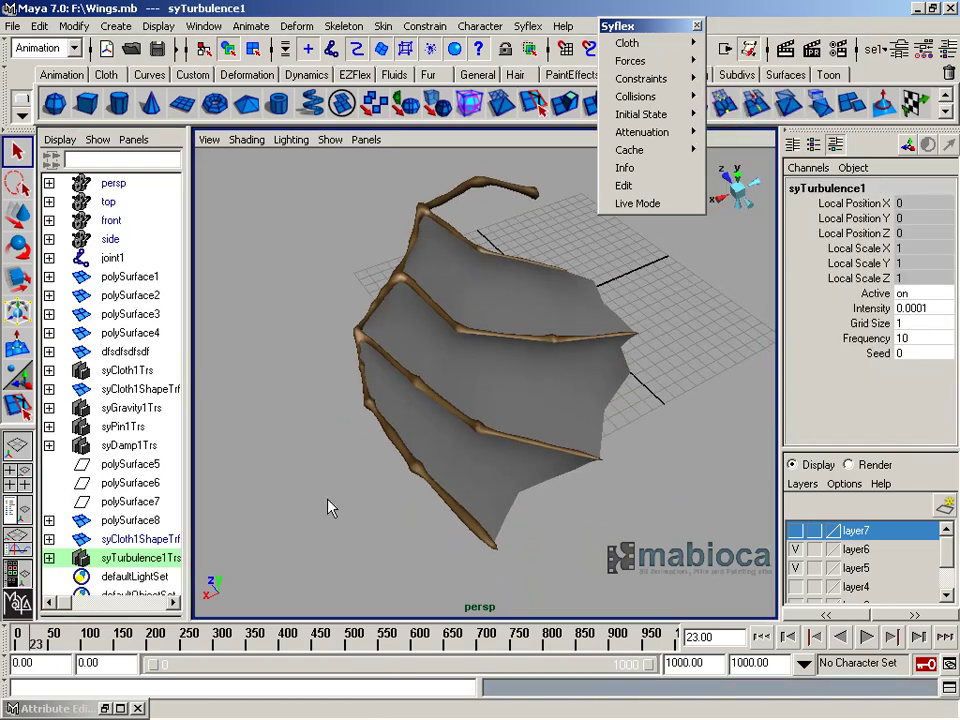
{"action": "key", "text": "Delete"}
{"action": "left_click", "coordinate": [127, 370]}
{"action": "key", "text": "4"}
{"action": "left_click", "coordinate": [140, 388]}
{"action": "left_click", "coordinate": [630, 61]}
{"action": "left_click", "coordinate": [757, 118]}
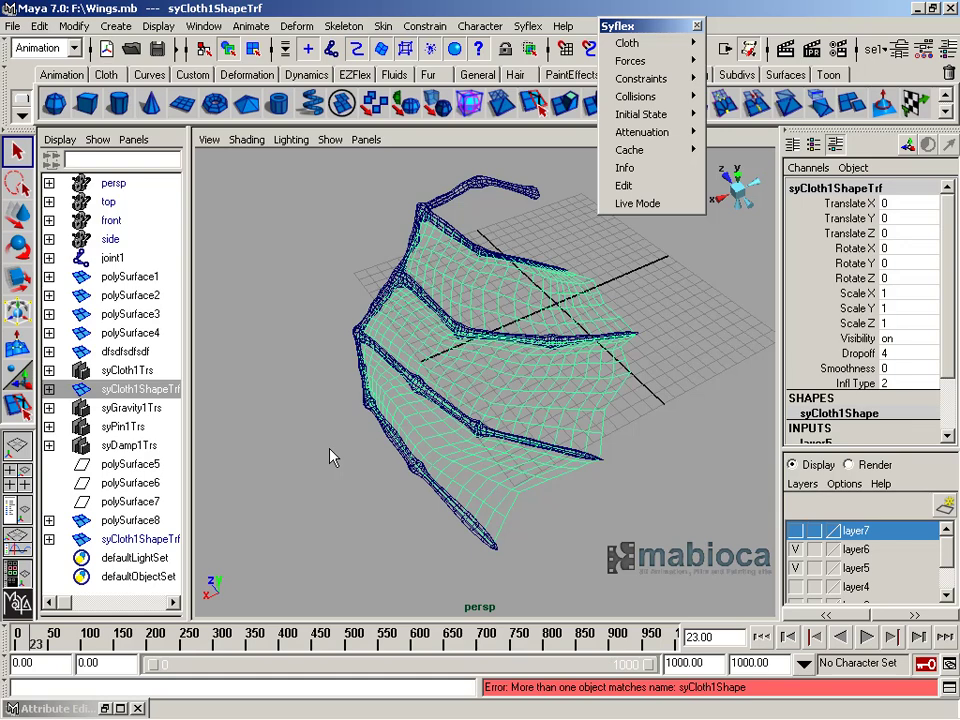
Select syCloth1Trs, create the turbulence force syTurbulence1, and return to textured shaded display
{"action": "left_click", "coordinate": [143, 540]}
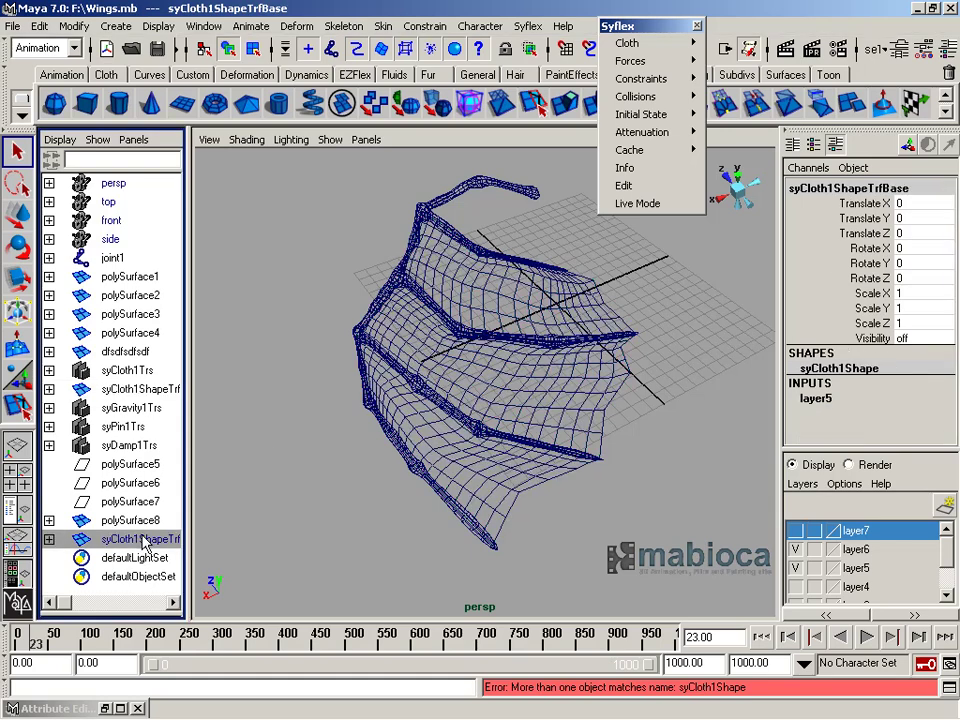
{"action": "left_click", "coordinate": [49, 539]}
{"action": "left_click", "coordinate": [127, 370]}
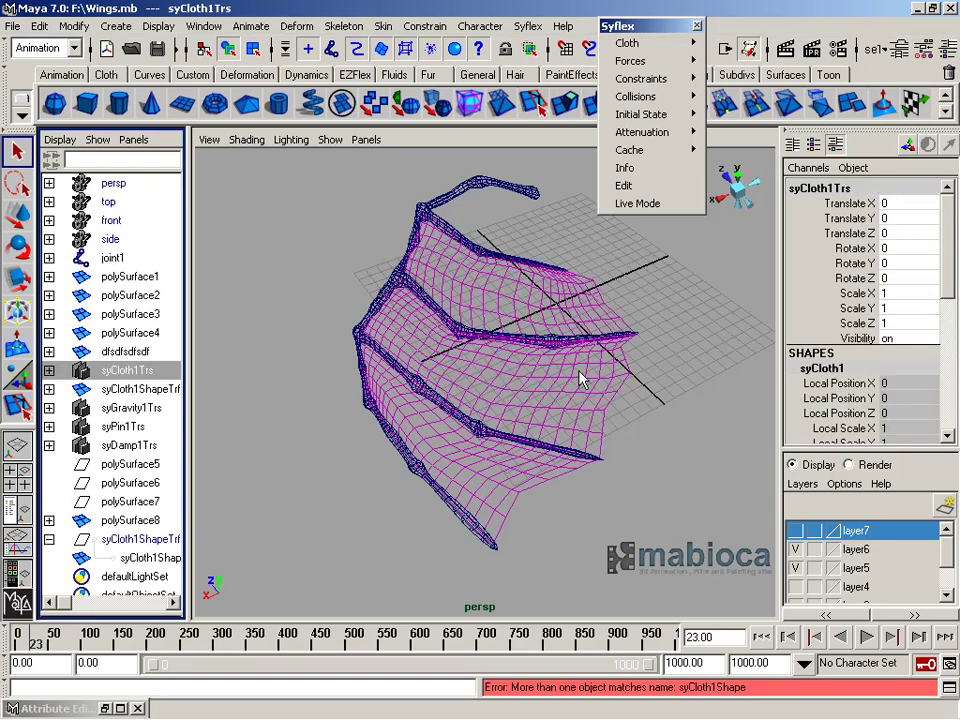
{"action": "key", "text": "z"}
{"action": "key", "text": "z"}
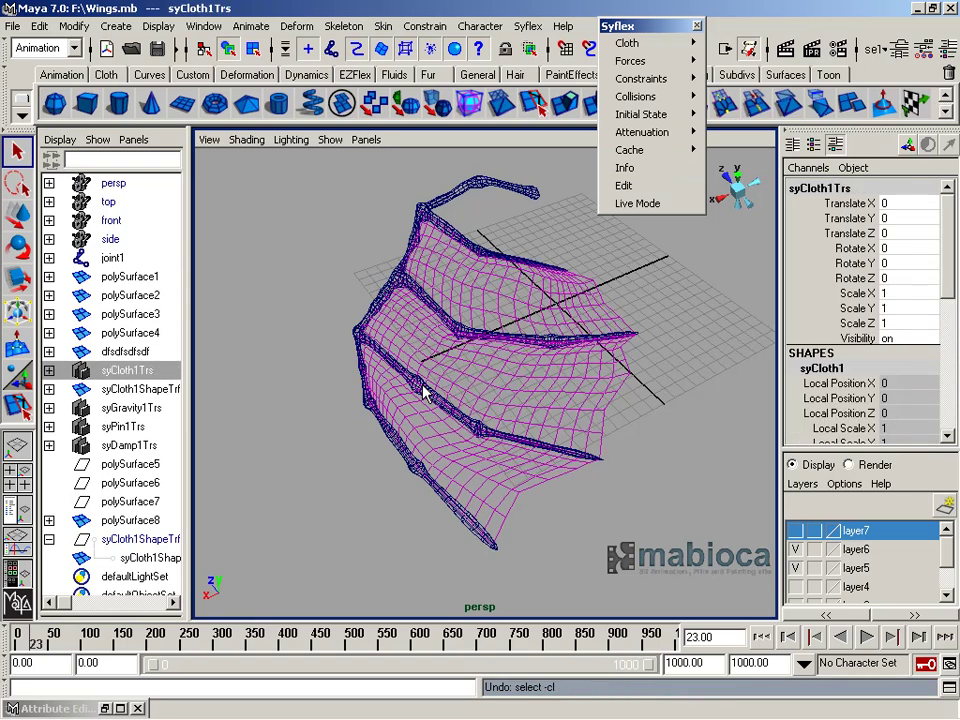
{"action": "key", "text": "z"}
{"action": "key", "text": "z"}
{"action": "key", "text": "shift+z"}
{"action": "key", "text": "shift+z"}
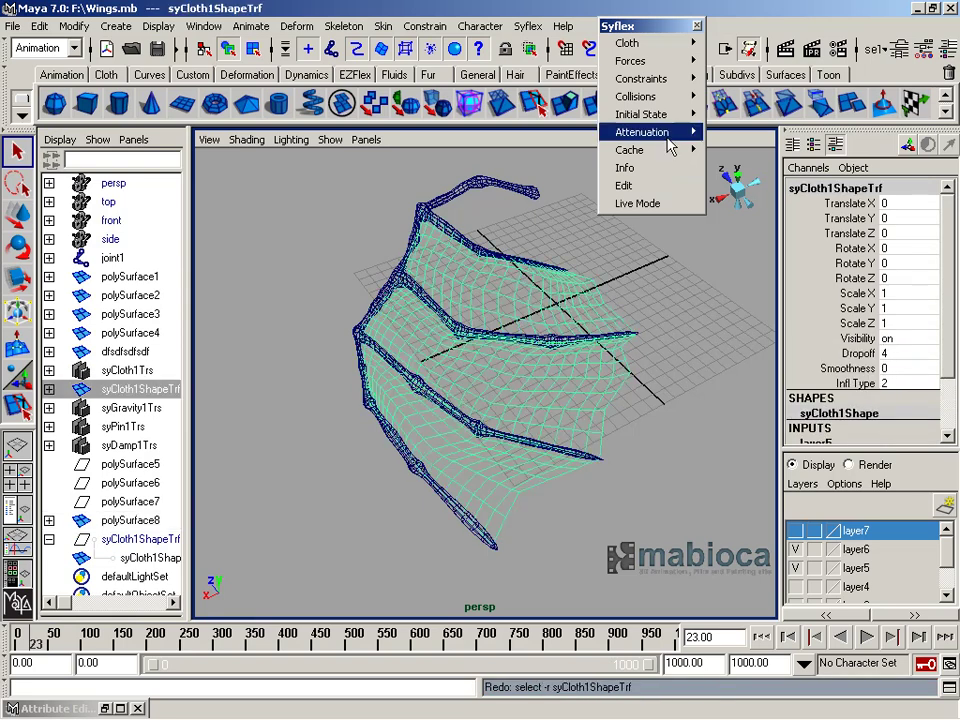
{"action": "left_click", "coordinate": [127, 370]}
{"action": "mouse_move", "coordinate": [631, 61]}
{"action": "left_click", "coordinate": [750, 107]}
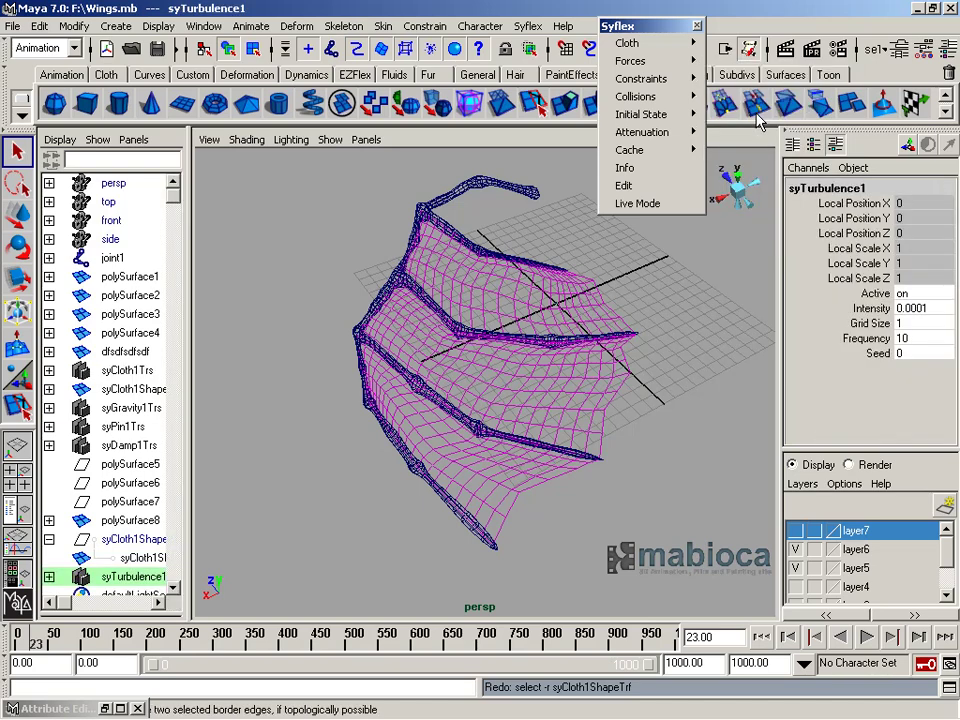
{"action": "key", "text": "6"}
{"action": "left_click_drag", "start_coordinate": [493, 383], "coordinate": [530, 428], "text": "alt"}
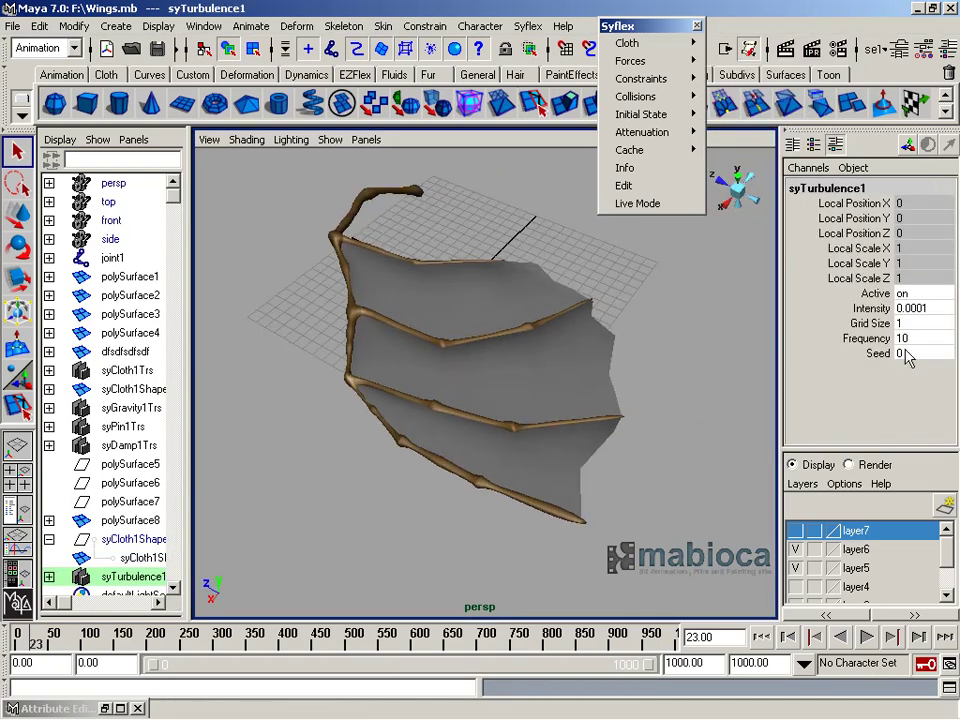
Set the turbulence Intensity to 0.1 and test-play the simulation with it
{"action": "left_click", "coordinate": [921, 308]}
{"action": "type", "text": "0.1"}
{"action": "key", "text": "Return"}
{"action": "left_click", "coordinate": [866, 637]}
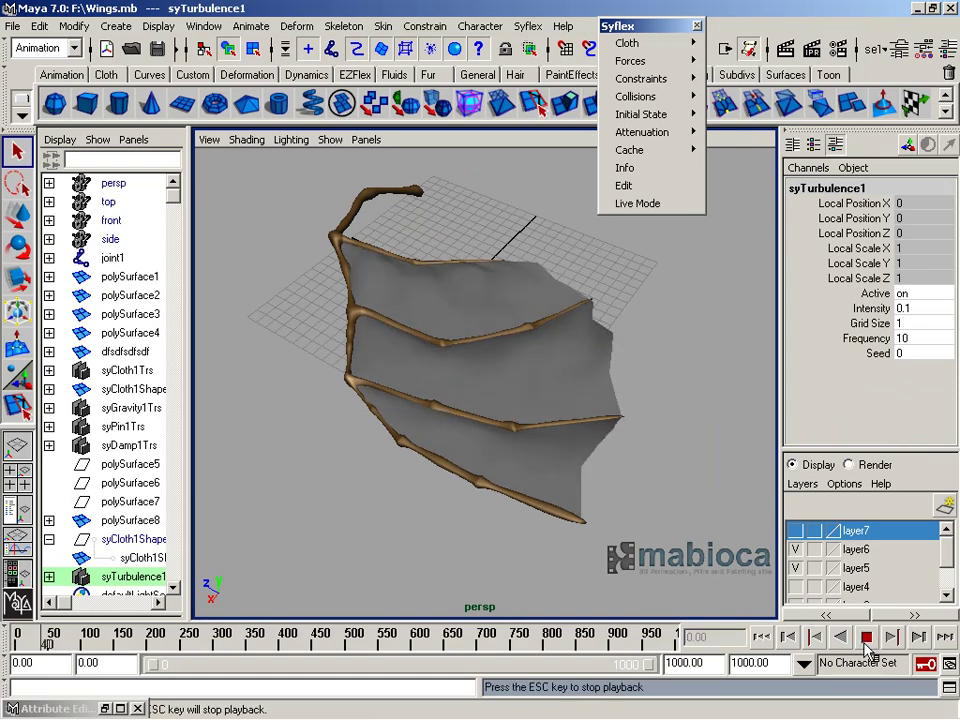
{"action": "left_click", "coordinate": [929, 337]}
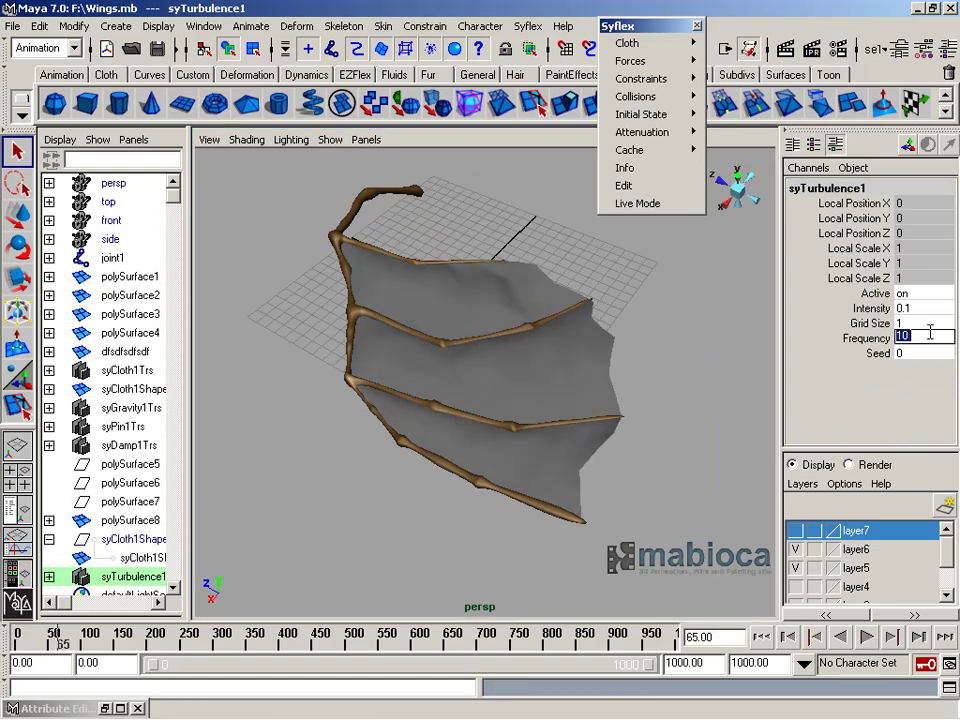
{"action": "left_click", "coordinate": [761, 637]}
{"action": "left_click", "coordinate": [866, 637]}
{"action": "left_click", "coordinate": [897, 358]}
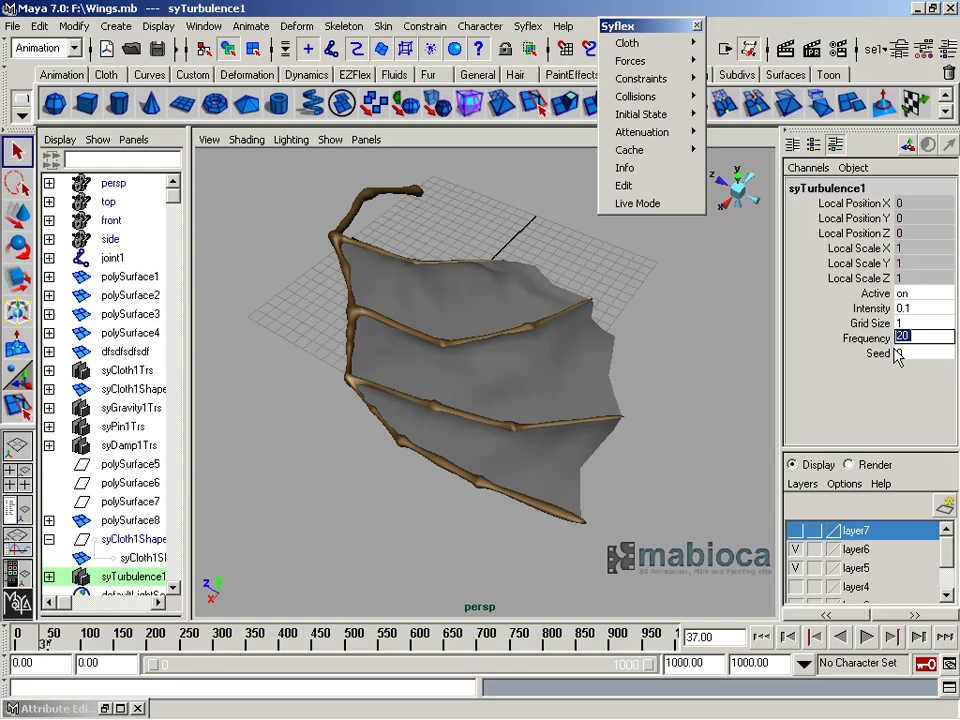
{"action": "left_click", "coordinate": [866, 637]}
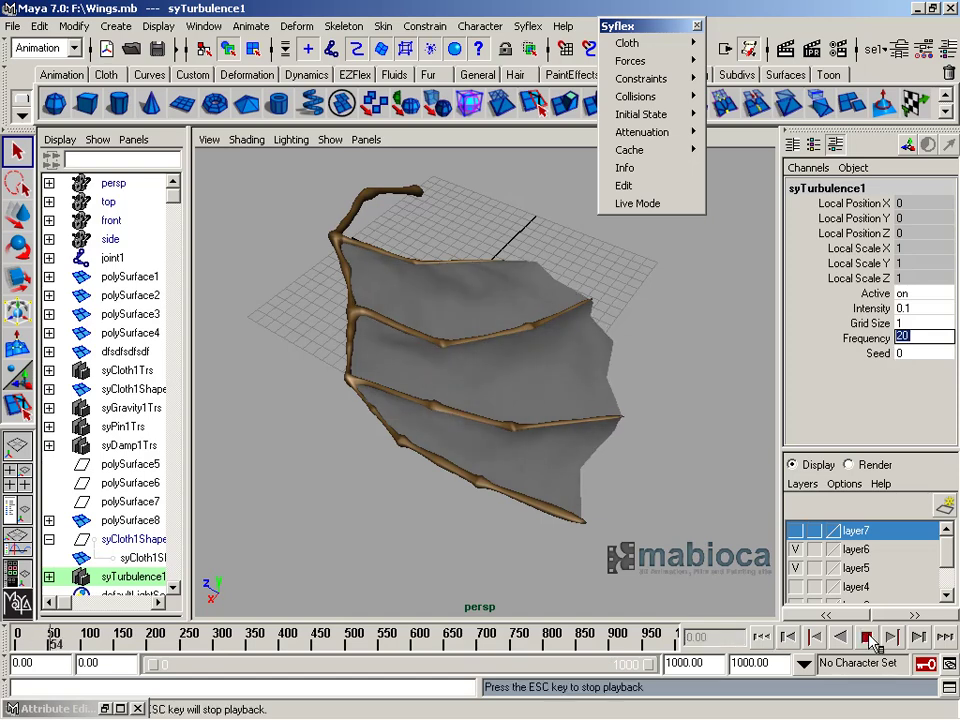
Stop playback and reselect the turbulence force syTurbulence1Trs in the Outliner
{"action": "left_click", "coordinate": [407, 400]}
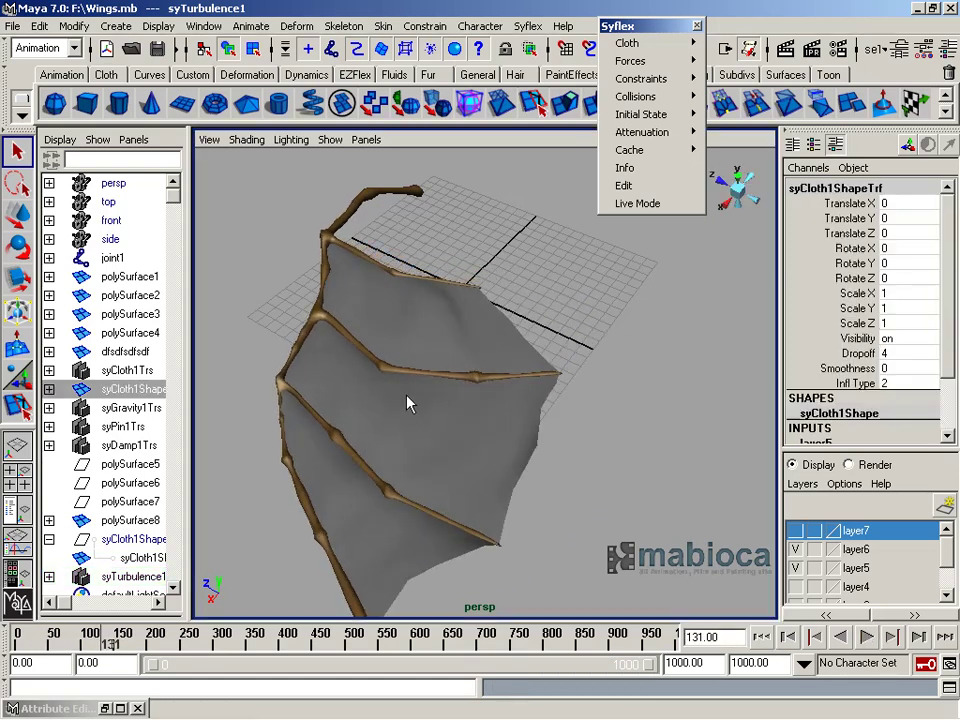
{"action": "left_click_drag", "start_coordinate": [407, 400], "coordinate": [495, 440], "text": "alt"}
{"action": "key", "text": "Escape"}
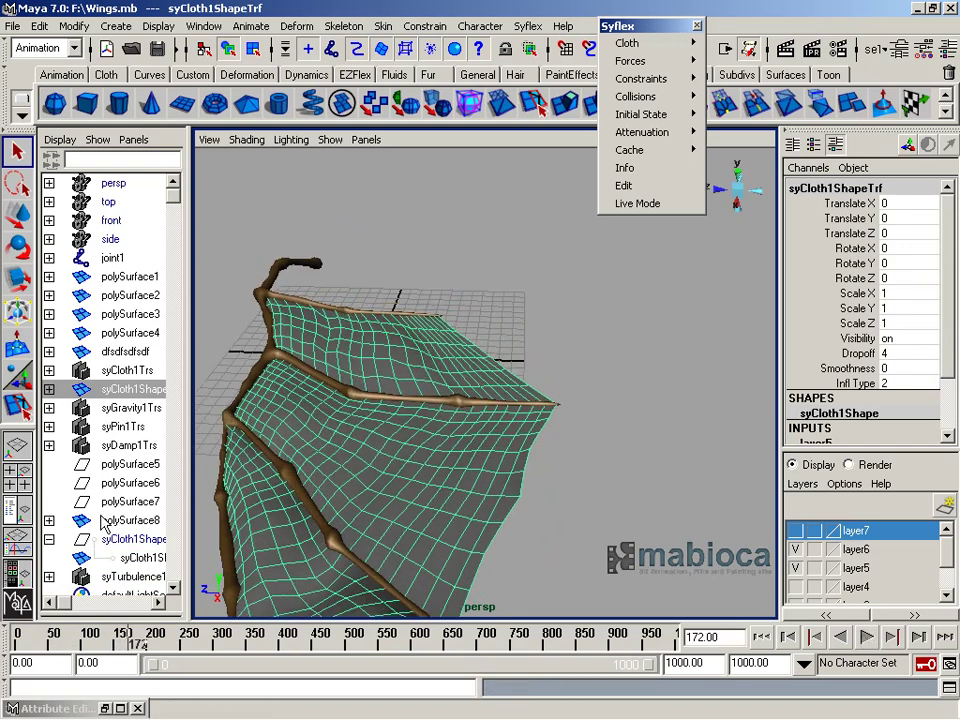
{"action": "left_click", "coordinate": [133, 577]}
{"action": "scroll", "coordinate": [950, 413], "scroll_direction": "down", "scroll_amount": 3}
Set turbulence Frequency to 50 with Intensity 0.05, preview, and rewind to the first frame
{"action": "left_click", "coordinate": [910, 394]}
{"action": "type", "text": "50"}
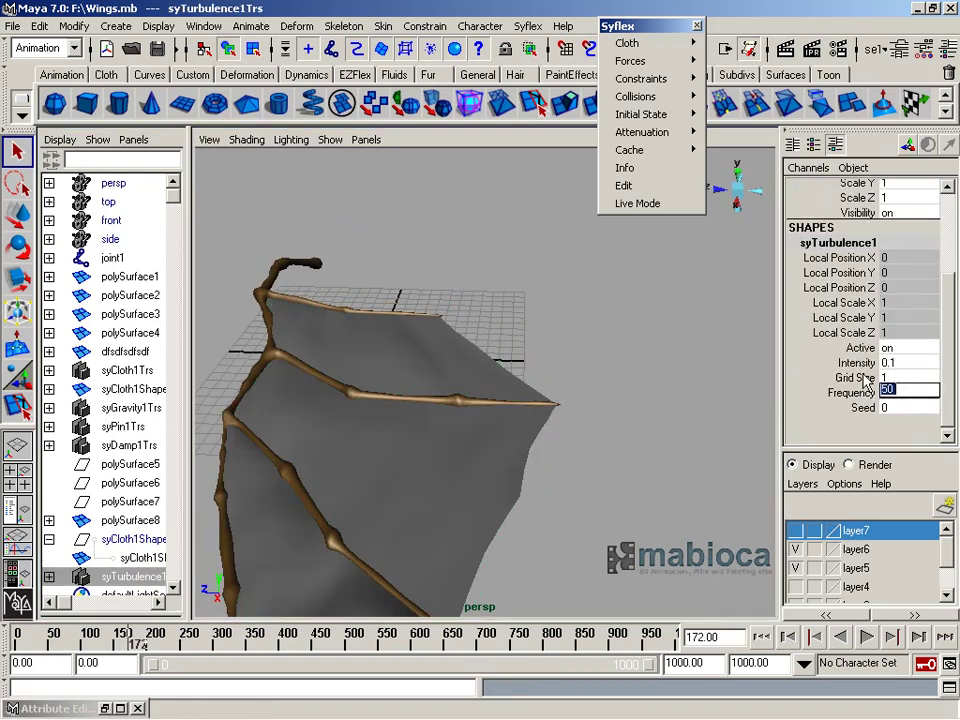
{"action": "key", "text": "Return"}
{"action": "key", "text": "alt+v"}
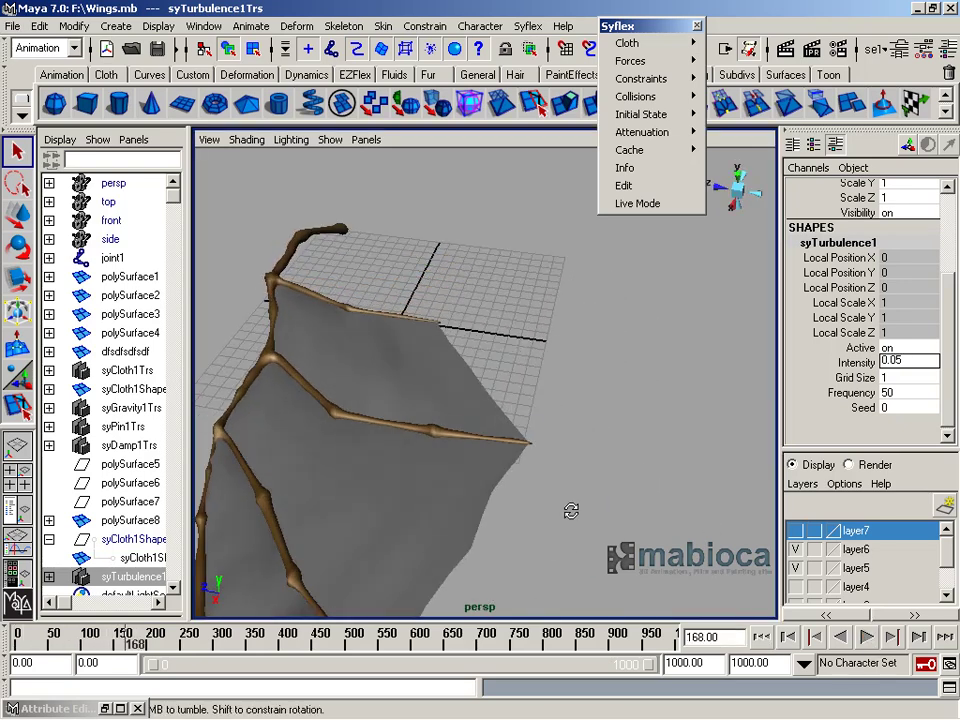
{"action": "key", "text": "alt+v"}
{"action": "key", "text": "shift+alt+v"}
{"action": "left_click", "coordinate": [594, 424]}
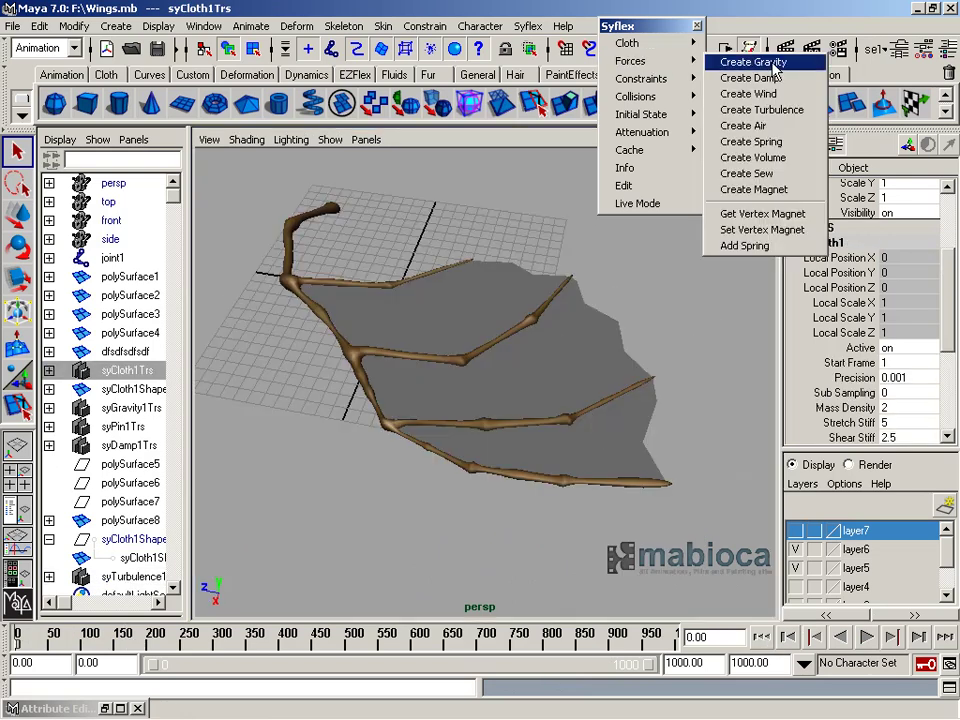
Create the Syflex wind syWind1 on syCloth1Trs and play the simulation
{"action": "left_click", "coordinate": [748, 96]}
{"action": "mouse_move", "coordinate": [589, 285]}
{"action": "left_mouse_down", "text": "alt"}
{"action": "mouse_move", "coordinate": [336, 360]}
{"action": "mouse_move", "coordinate": [457, 400]}
{"action": "mouse_move", "coordinate": [463, 336]}
{"action": "mouse_move", "coordinate": [407, 258]}
{"action": "left_mouse_up", "text": "alt"}
{"action": "left_click", "coordinate": [905, 362]}
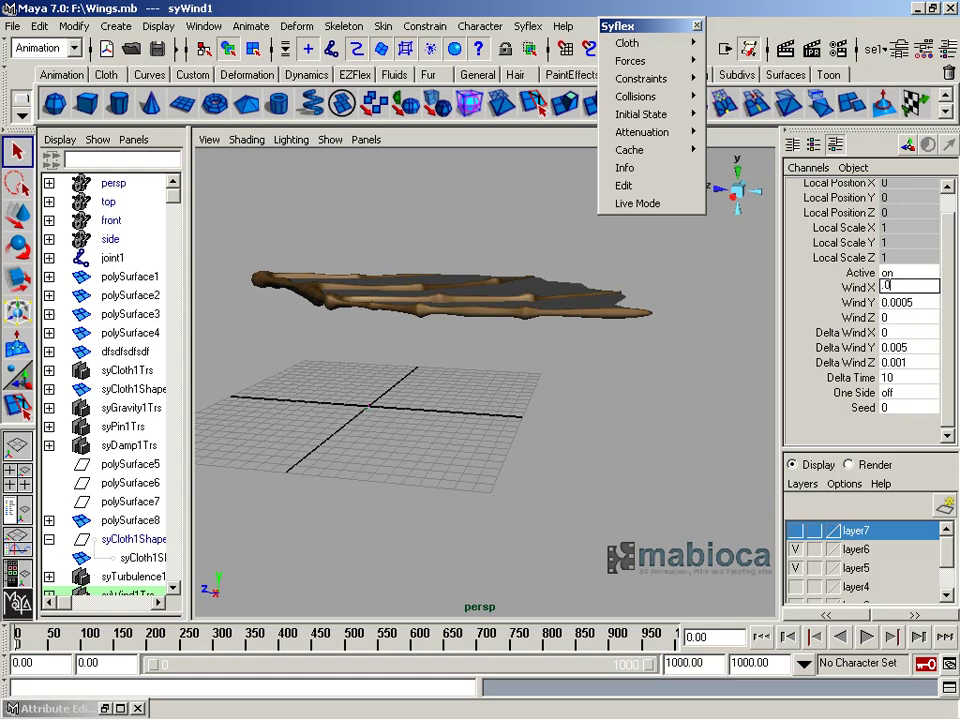
{"action": "type", "text": "0.0001"}
{"action": "mouse_move", "coordinate": [585, 399]}
{"action": "left_mouse_down", "text": "alt"}
{"action": "mouse_move", "coordinate": [405, 388]}
{"action": "mouse_move", "coordinate": [602, 418]}
{"action": "mouse_move", "coordinate": [448, 508]}
{"action": "left_mouse_up", "text": "alt"}
{"action": "left_click", "coordinate": [866, 637]}
Set Wind X to 0 and enter 0.01 for the wind value while orbiting the wing
{"action": "double_click", "coordinate": [909, 286]}
{"action": "type", "text": "0"}
{"action": "key", "text": "Return"}
{"action": "mouse_move", "coordinate": [600, 350]}
{"action": "left_mouse_down", "text": "alt"}
{"action": "mouse_move", "coordinate": [491, 350]}
{"action": "mouse_move", "coordinate": [572, 416]}
{"action": "left_mouse_up", "text": "alt"}
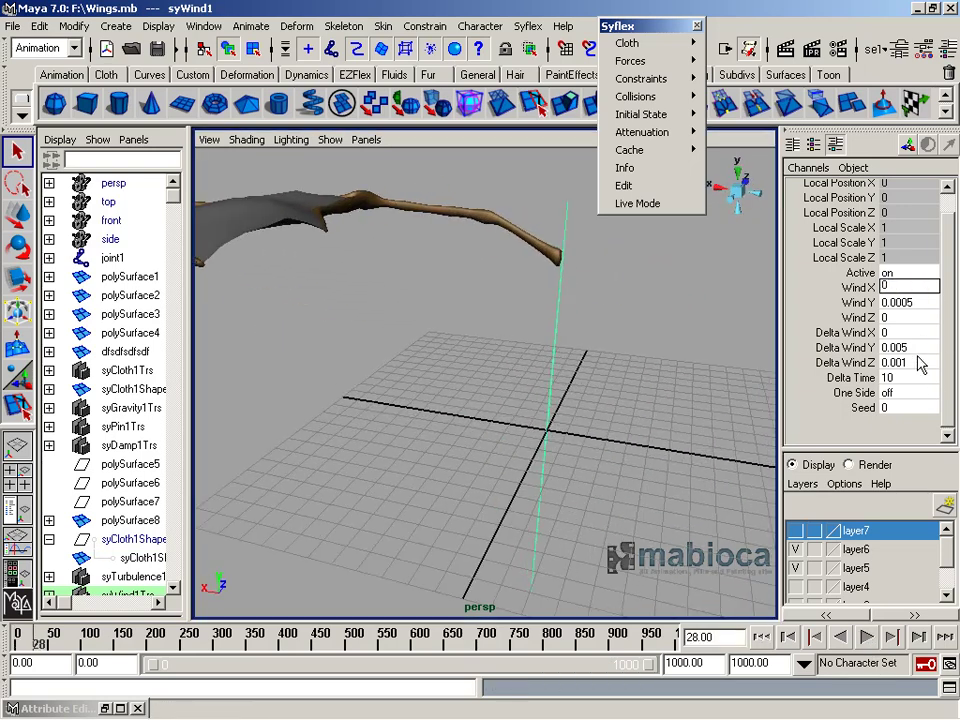
{"action": "left_click", "coordinate": [857, 302]}
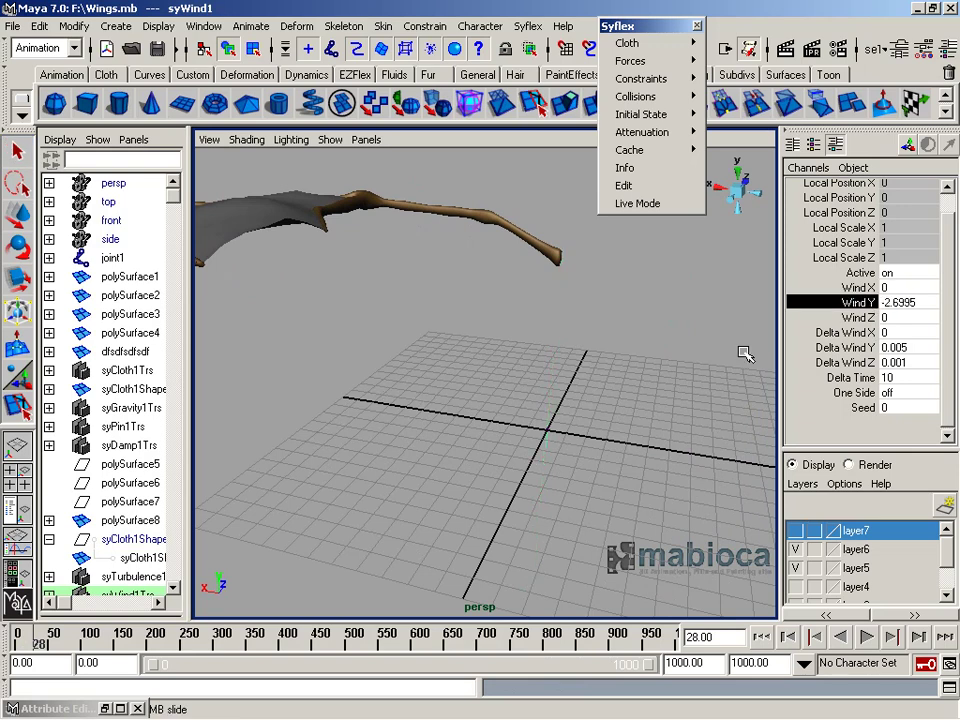
{"action": "double_click", "coordinate": [922, 301]}
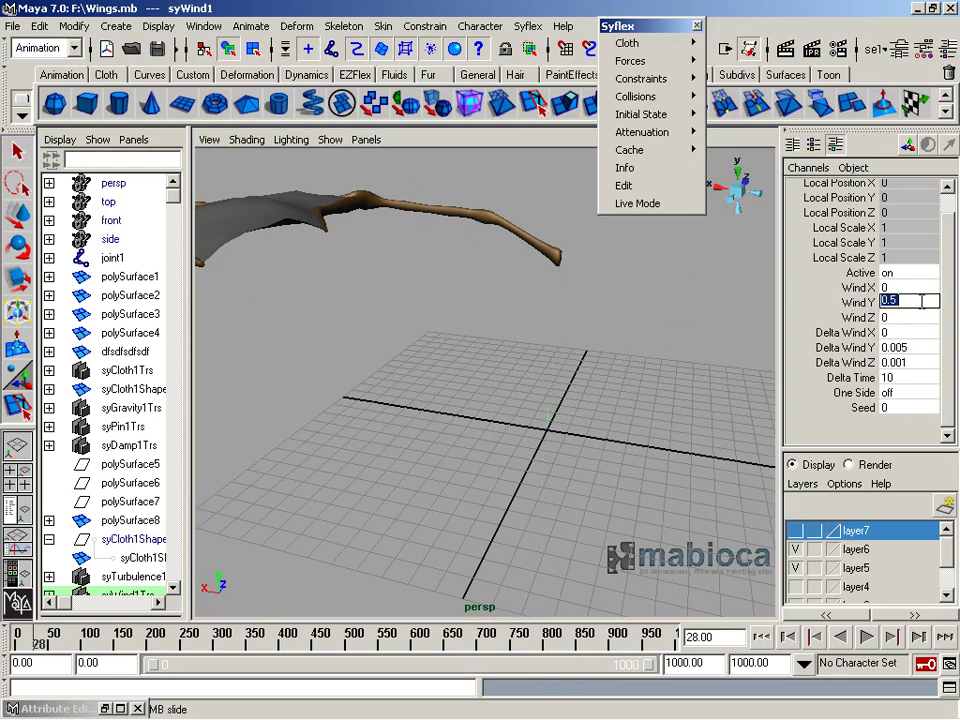
{"action": "mouse_move", "coordinate": [680, 260]}
{"action": "left_mouse_down", "text": "alt"}
{"action": "mouse_move", "coordinate": [612, 476]}
{"action": "mouse_move", "coordinate": [399, 497]}
{"action": "mouse_move", "coordinate": [471, 579]}
{"action": "mouse_move", "coordinate": [440, 520]}
{"action": "left_mouse_up", "text": "alt"}
{"action": "type", "text": "0.01"}
{"action": "key", "text": "Return"}
{"action": "mouse_move", "coordinate": [760, 440]}
{"action": "left_mouse_down", "text": "alt"}
{"action": "mouse_move", "coordinate": [535, 390]}
{"action": "mouse_move", "coordinate": [727, 381]}
{"action": "left_mouse_up", "text": "alt"}
Try Delta Wind Z at 0, undo it, and reopen Wind X for editing
{"action": "double_click", "coordinate": [897, 362]}
{"action": "mouse_move", "coordinate": [705, 255]}
{"action": "left_mouse_down", "text": "alt"}
{"action": "mouse_move", "coordinate": [279, 418]}
{"action": "mouse_move", "coordinate": [450, 515]}
{"action": "left_mouse_up", "text": "alt"}
{"action": "double_click", "coordinate": [905, 287]}
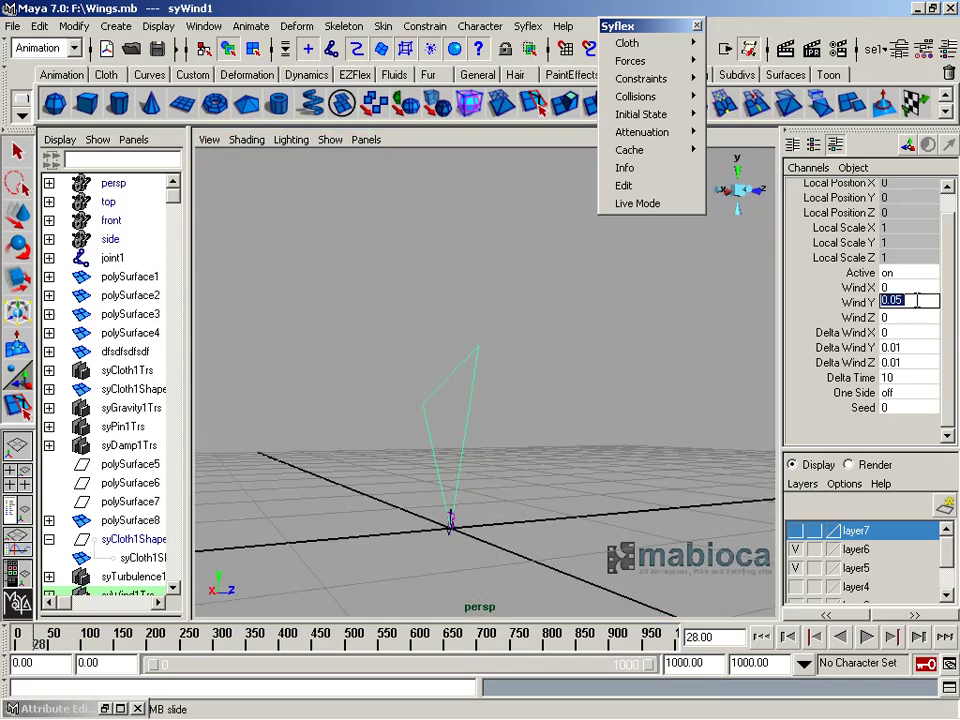
{"action": "type", "text": "0.01"}
{"action": "left_click_drag", "start_coordinate": [538, 386], "coordinate": [866, 375], "text": "alt"}
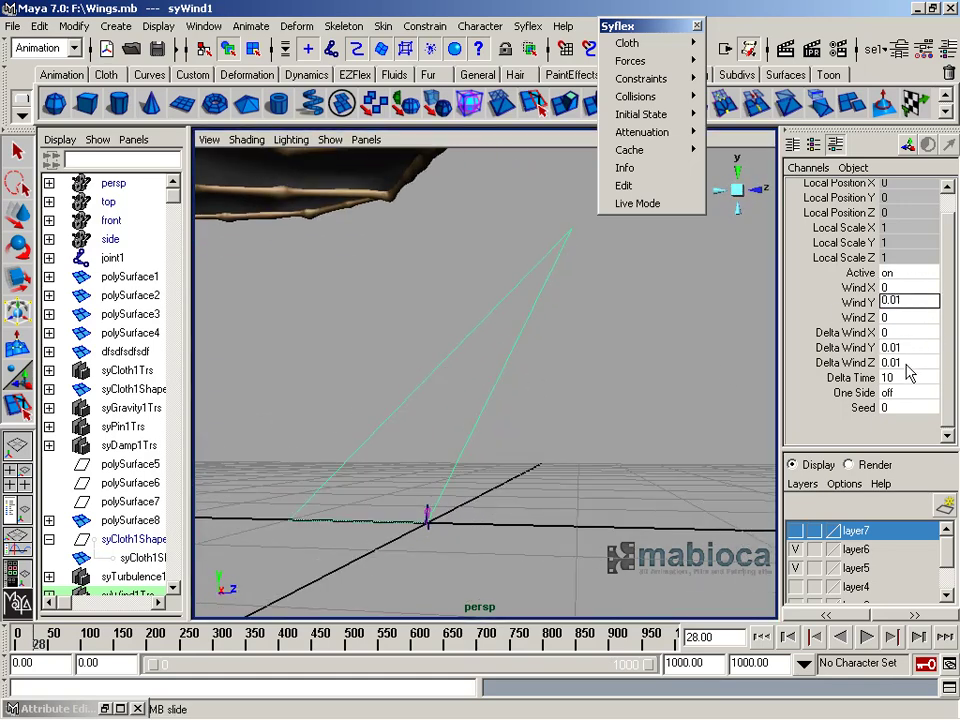
{"action": "double_click", "coordinate": [901, 363]}
{"action": "type", "text": "0"}
{"action": "key", "text": "Return"}
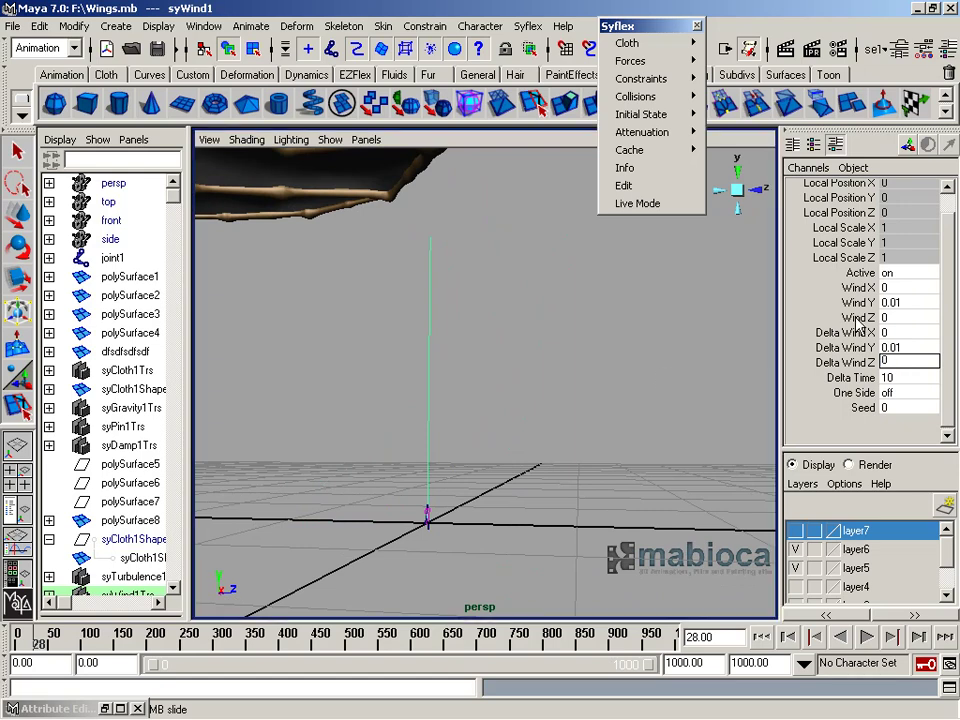
{"action": "key", "text": "ctrl+z"}
{"action": "double_click", "coordinate": [899, 286]}
{"action": "type", "text": ".01"}
{"action": "left_click_drag", "start_coordinate": [740, 330], "coordinate": [950, 263], "text": "alt"}
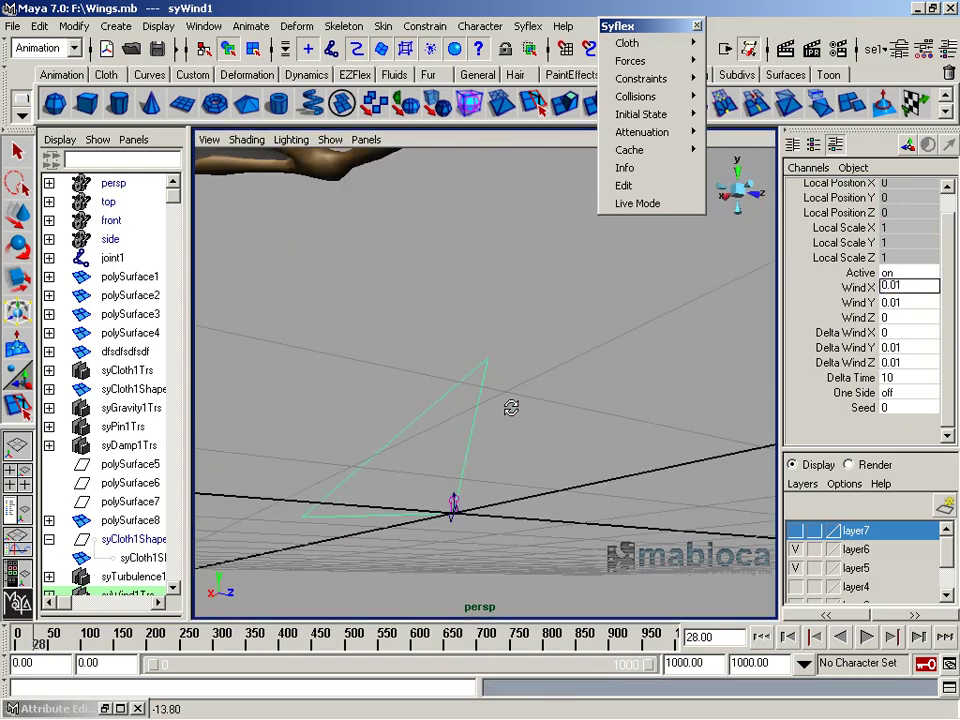
Experiment with Delta Wind X (0.01, then 0) and Delta Wind Y 0, undoing the change
{"action": "double_click", "coordinate": [901, 333]}
{"action": "type", "text": "0.01"}
{"action": "left_click_drag", "start_coordinate": [579, 454], "coordinate": [680, 420], "text": "alt"}
{"action": "double_click", "coordinate": [901, 347]}
{"action": "type", "text": "0"}
{"action": "mouse_move", "coordinate": [560, 450]}
{"action": "left_mouse_down", "text": "alt"}
{"action": "mouse_move", "coordinate": [650, 420]}
{"action": "mouse_move", "coordinate": [413, 506]}
{"action": "mouse_move", "coordinate": [739, 184]}
{"action": "left_mouse_up", "text": "alt"}
{"action": "double_click", "coordinate": [903, 301]}
{"action": "double_click", "coordinate": [901, 332]}
{"action": "type", "text": "0"}
{"action": "mouse_move", "coordinate": [600, 420]}
{"action": "left_mouse_down", "text": "alt"}
{"action": "mouse_move", "coordinate": [706, 347]}
{"action": "mouse_move", "coordinate": [491, 339]}
{"action": "mouse_move", "coordinate": [431, 422]}
{"action": "mouse_move", "coordinate": [369, 422]}
{"action": "mouse_move", "coordinate": [648, 453]}
{"action": "mouse_move", "coordinate": [600, 430]}
{"action": "left_mouse_up", "text": "alt"}
{"action": "left_click", "coordinate": [903, 301]}
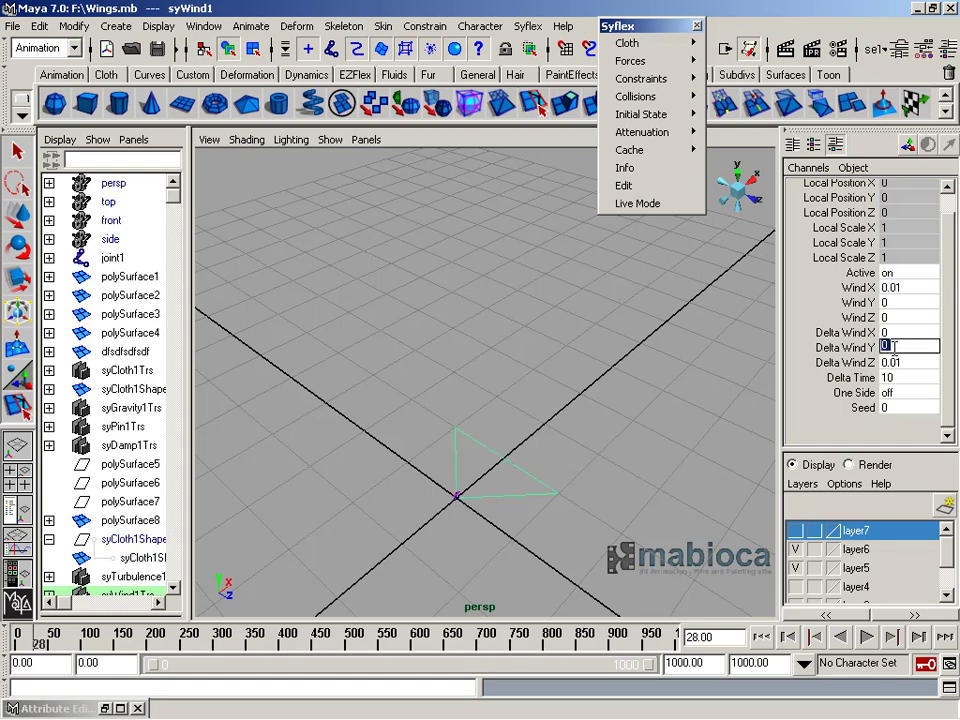
{"action": "key", "text": "ctrl+z"}
{"action": "key", "text": "ctrl+z"}
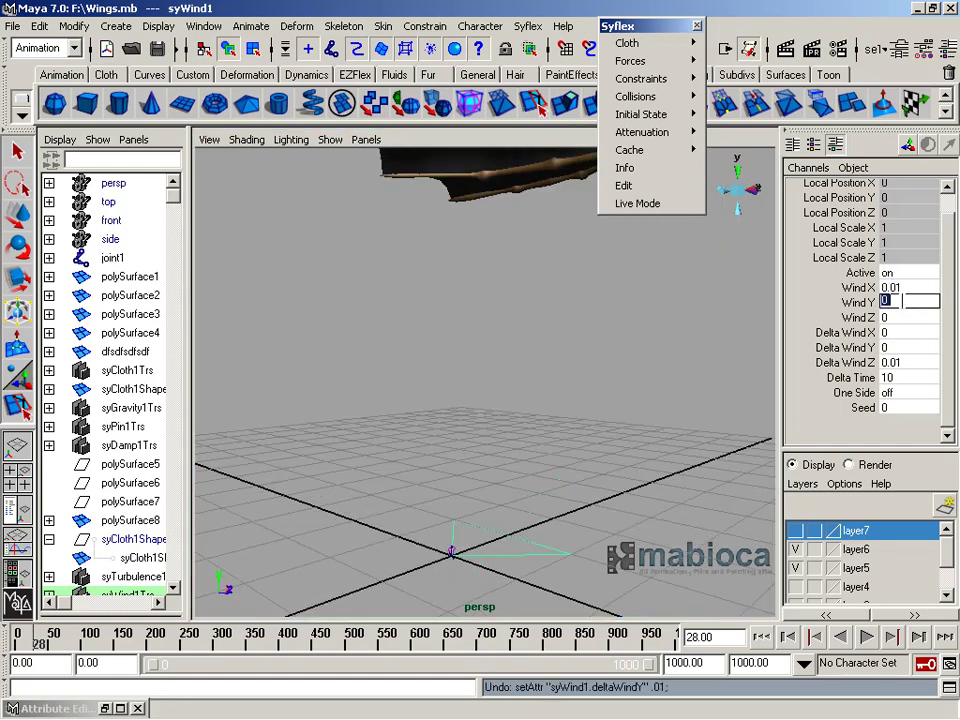
Drag Delta Wind Z to a negative value and adjust Delta Wind Y interactively
{"action": "mouse_move", "coordinate": [756, 456]}
{"action": "left_mouse_down", "text": "alt"}
{"action": "mouse_move", "coordinate": [467, 413]}
{"action": "mouse_move", "coordinate": [930, 450]}
{"action": "left_mouse_up", "text": "alt"}
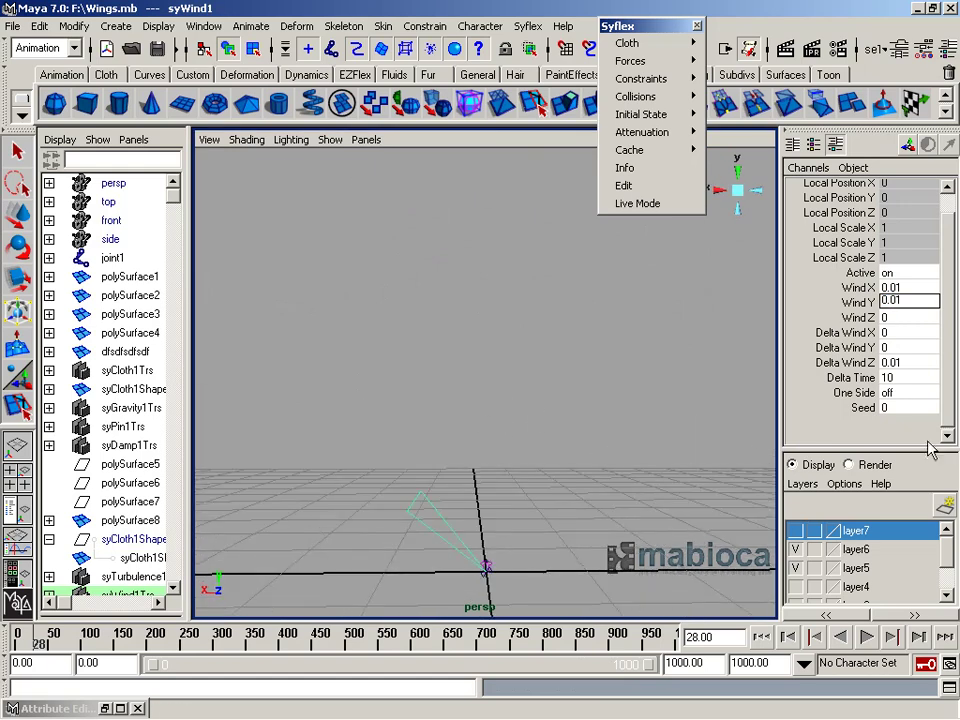
{"action": "left_click", "coordinate": [845, 362]}
{"action": "mouse_move", "coordinate": [430, 465]}
{"action": "middle_mouse_down"}
{"action": "mouse_move", "coordinate": [371, 467]}
{"action": "mouse_move", "coordinate": [295, 506]}
{"action": "middle_mouse_up"}
{"action": "mouse_move", "coordinate": [295, 506]}
{"action": "left_mouse_down", "text": "alt"}
{"action": "mouse_move", "coordinate": [321, 521]}
{"action": "mouse_move", "coordinate": [270, 519]}
{"action": "left_mouse_up", "text": "alt"}
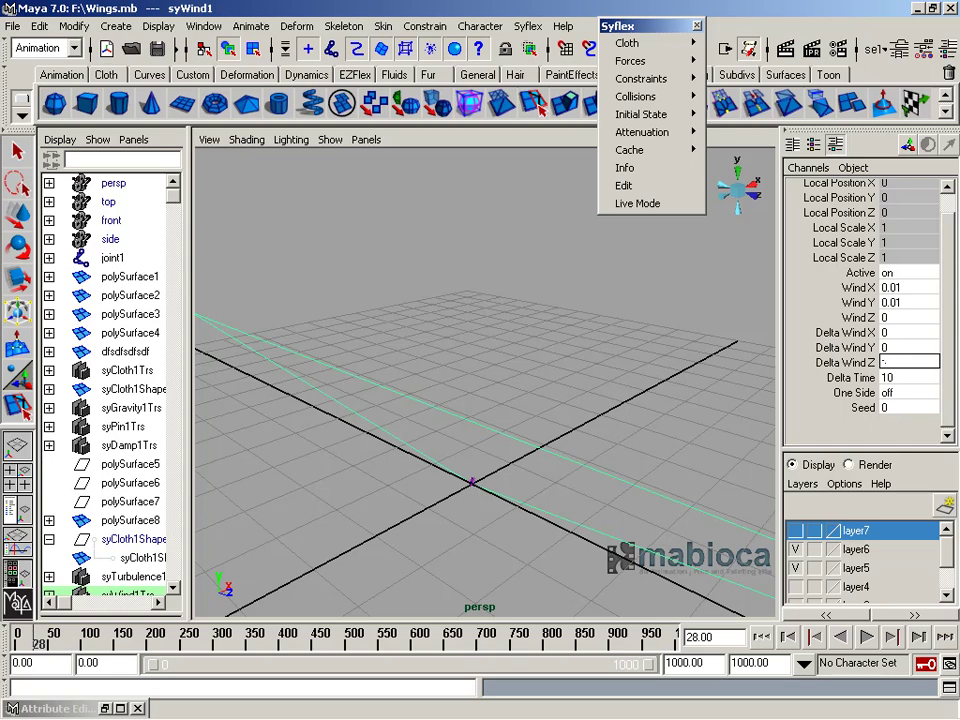
{"action": "left_click_drag", "start_coordinate": [500, 330], "coordinate": [422, 331], "text": "alt"}
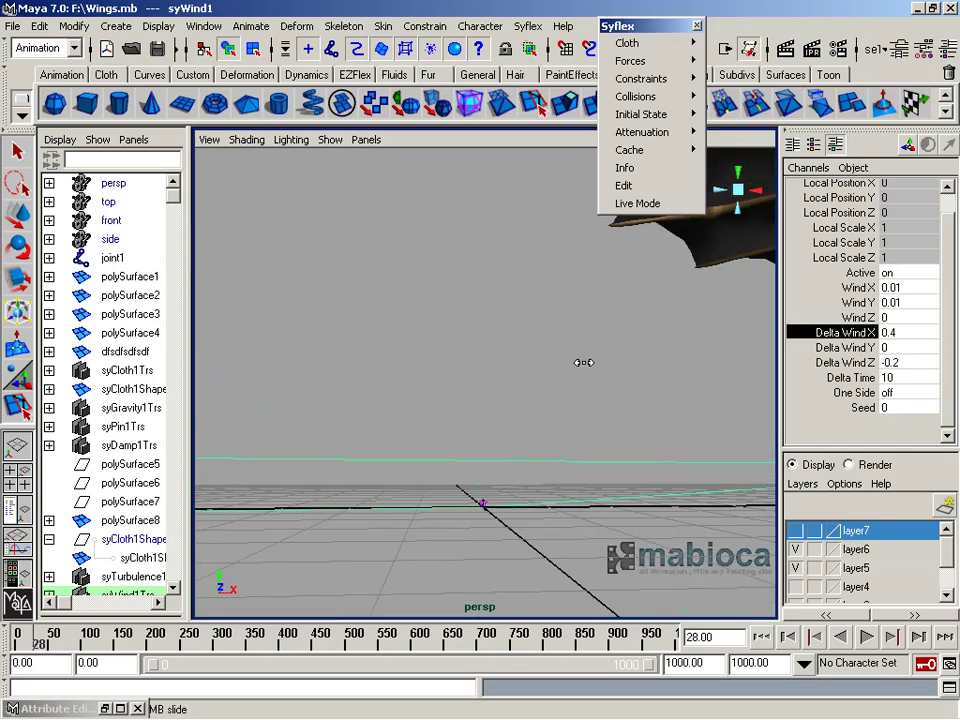
{"action": "left_click", "coordinate": [835, 347]}
{"action": "middle_click_drag", "start_coordinate": [770, 380], "coordinate": [692, 394]}
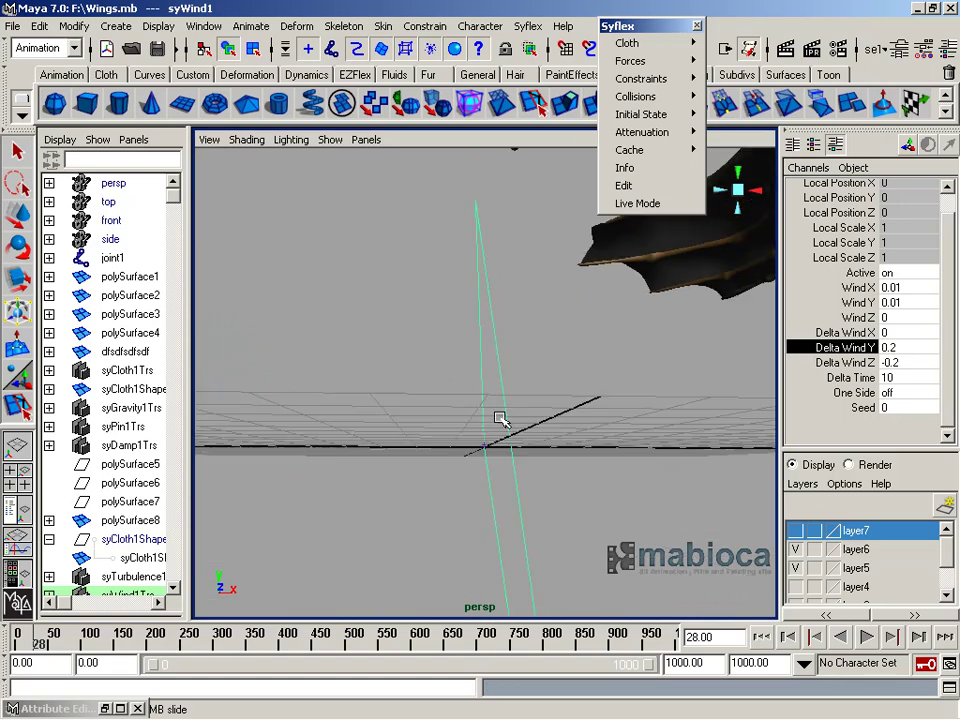
Commit Wind Y at 0.11 and Delta Wind Z at -0.8, then inspect the wing
{"action": "left_click_drag", "start_coordinate": [497, 418], "coordinate": [615, 407], "text": "alt"}
{"action": "left_click", "coordinate": [920, 361]}
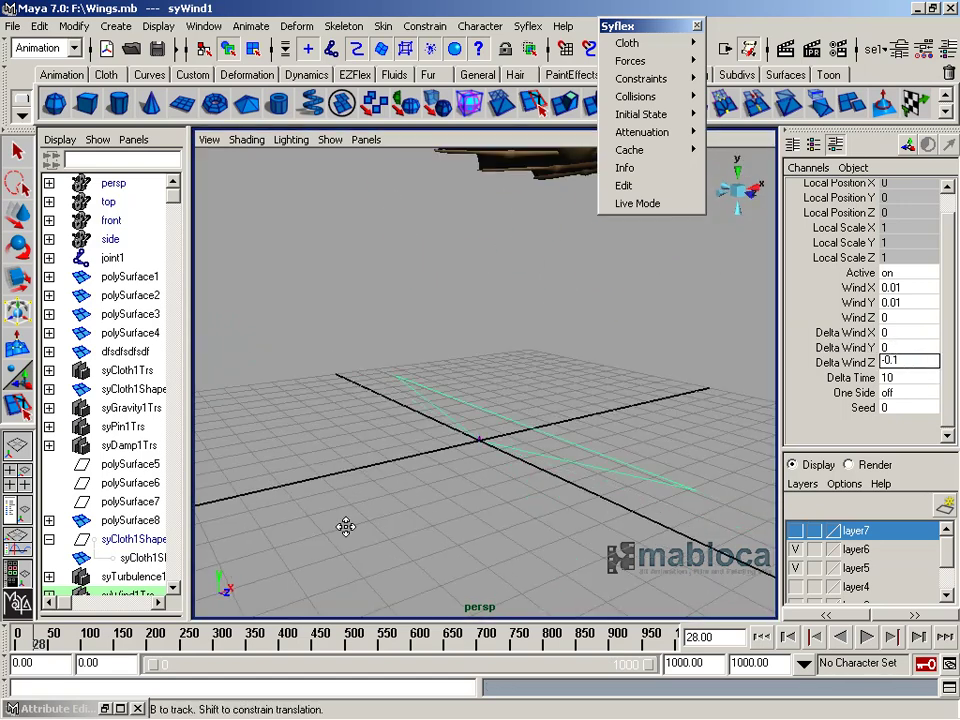
{"action": "left_click_drag", "start_coordinate": [345, 525], "coordinate": [380, 470], "text": "alt"}
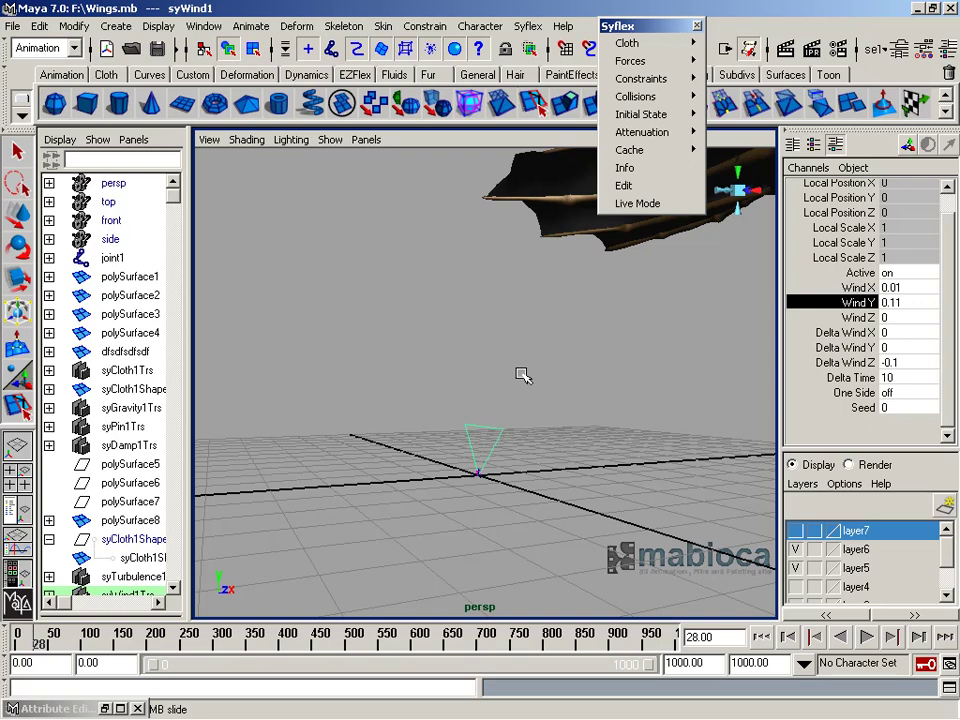
{"action": "left_click_drag", "start_coordinate": [520, 374], "coordinate": [578, 400], "text": "alt"}
{"action": "left_click", "coordinate": [908, 298]}
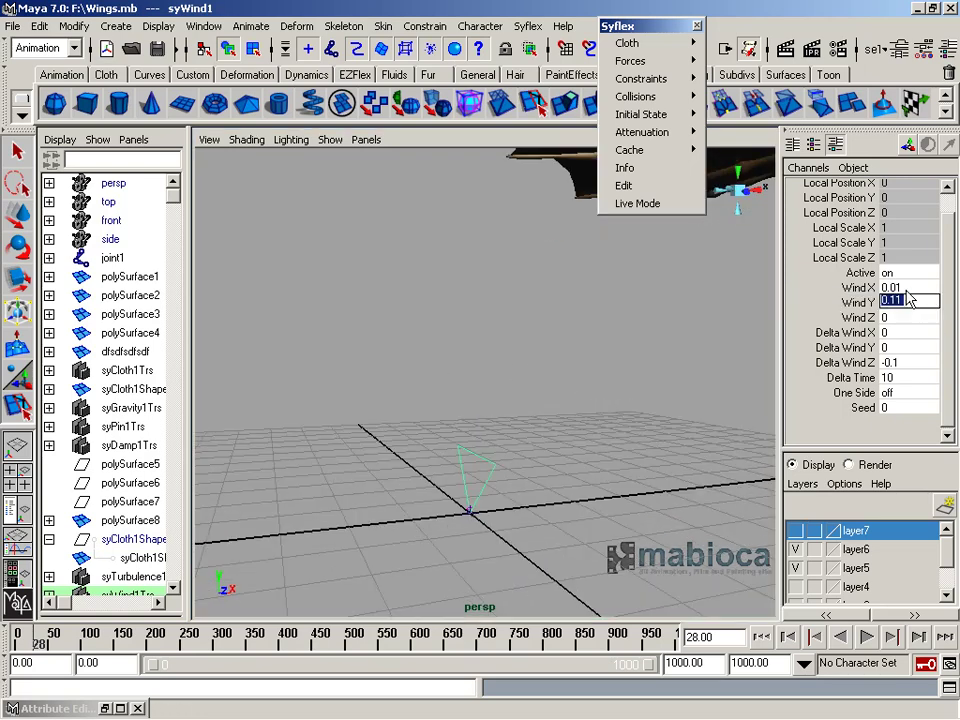
{"action": "left_click_drag", "start_coordinate": [531, 452], "coordinate": [736, 414], "text": "alt"}
{"action": "left_click", "coordinate": [928, 364]}
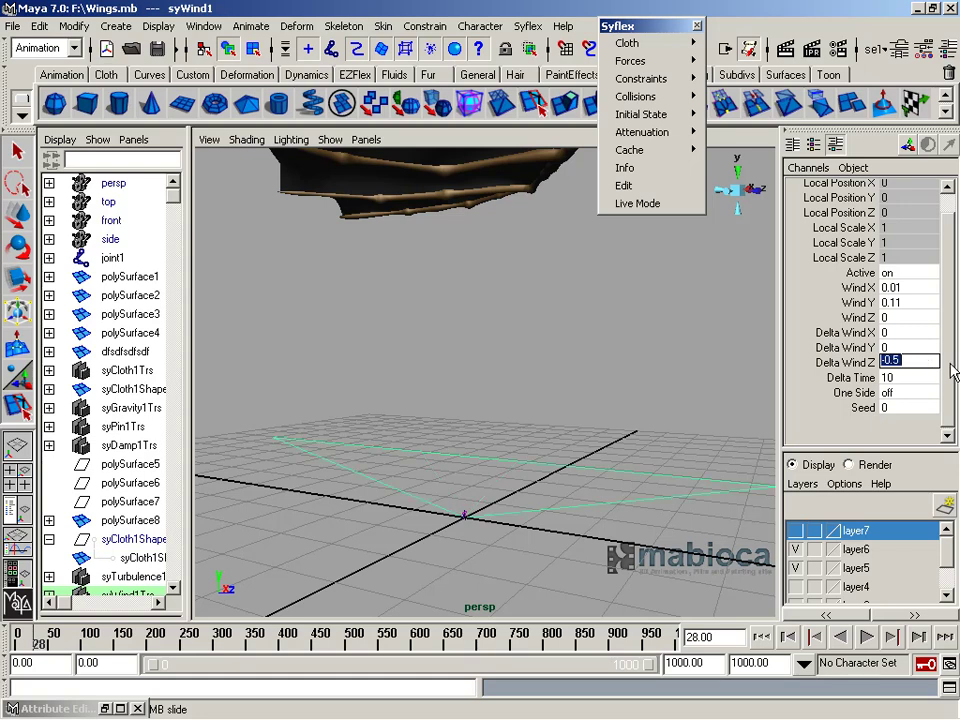
{"action": "mouse_move", "coordinate": [448, 362]}
{"action": "left_mouse_down", "text": "alt"}
{"action": "mouse_move", "coordinate": [463, 435]}
{"action": "mouse_move", "coordinate": [546, 514]}
{"action": "mouse_move", "coordinate": [810, 688]}
{"action": "left_mouse_up", "text": "alt"}
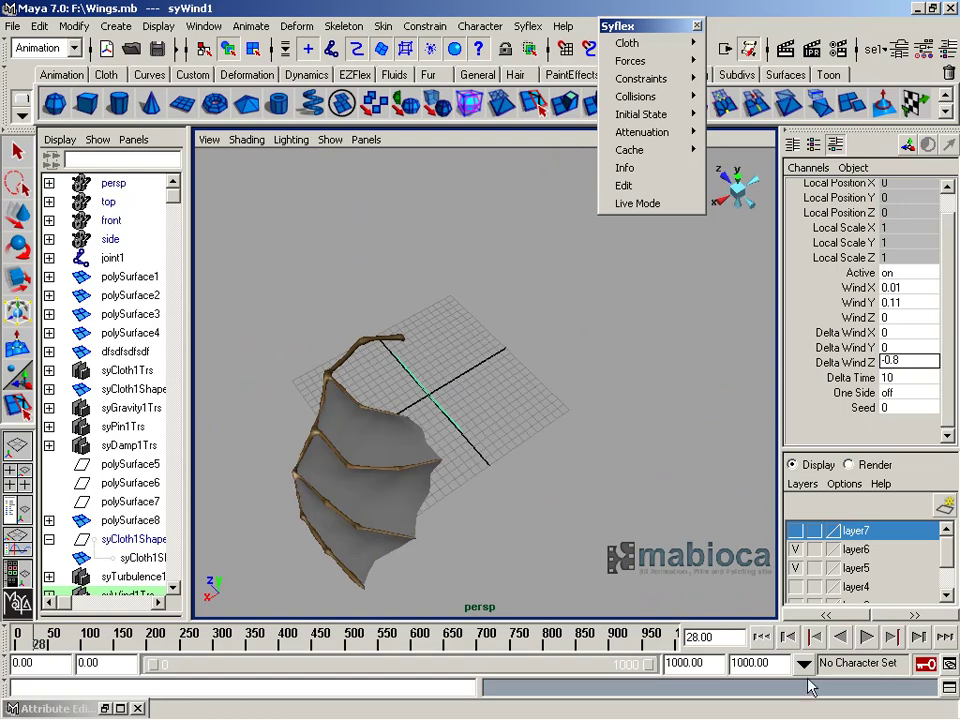
Stop playback, edit Wind X, and replay the wing cloth from the start
{"action": "left_click", "coordinate": [868, 645]}
{"action": "mouse_move", "coordinate": [540, 140]}
{"action": "left_mouse_down", "text": "alt"}
{"action": "mouse_move", "coordinate": [484, 467]}
{"action": "mouse_move", "coordinate": [914, 353]}
{"action": "left_mouse_up", "text": "alt"}
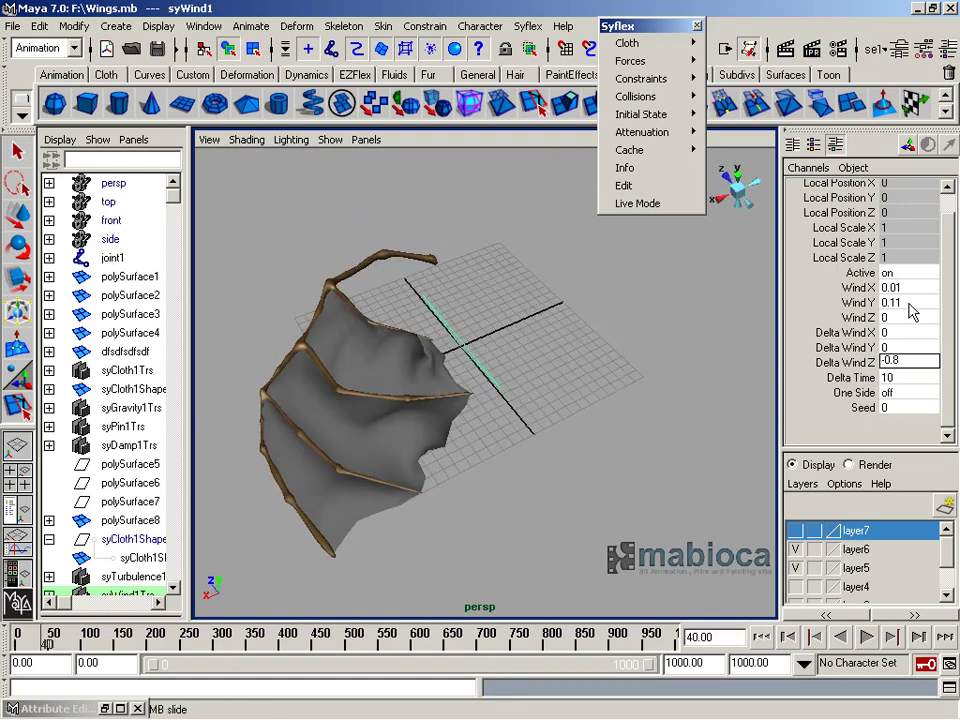
{"action": "double_click", "coordinate": [897, 289]}
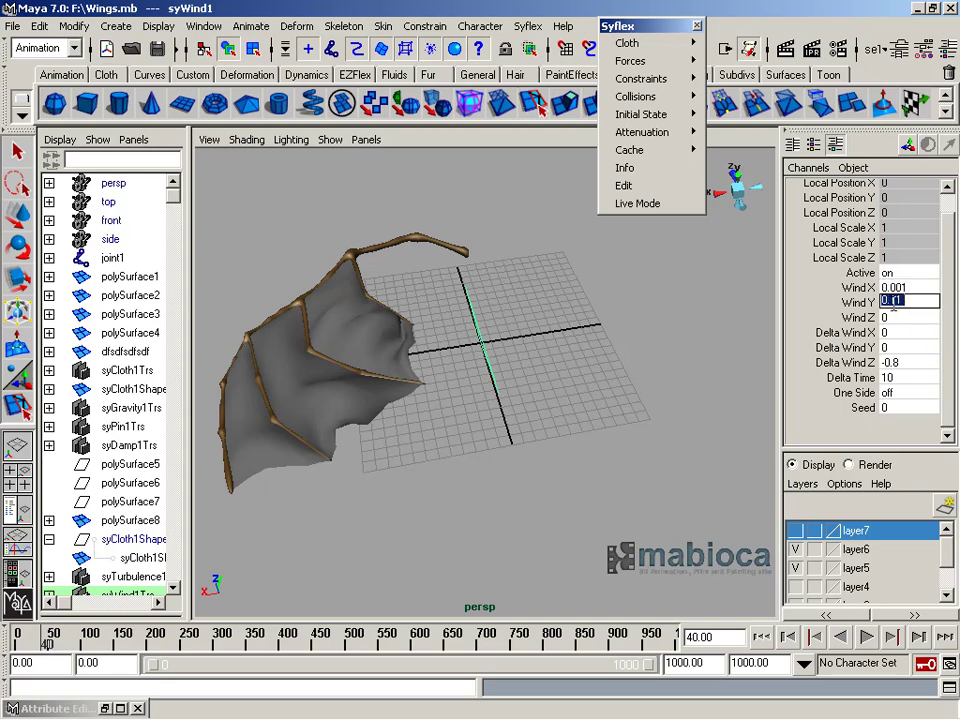
{"action": "type", "text": "0.011"}
{"action": "left_click_drag", "start_coordinate": [560, 400], "coordinate": [400, 433], "text": "alt"}
{"action": "left_click", "coordinate": [866, 640]}
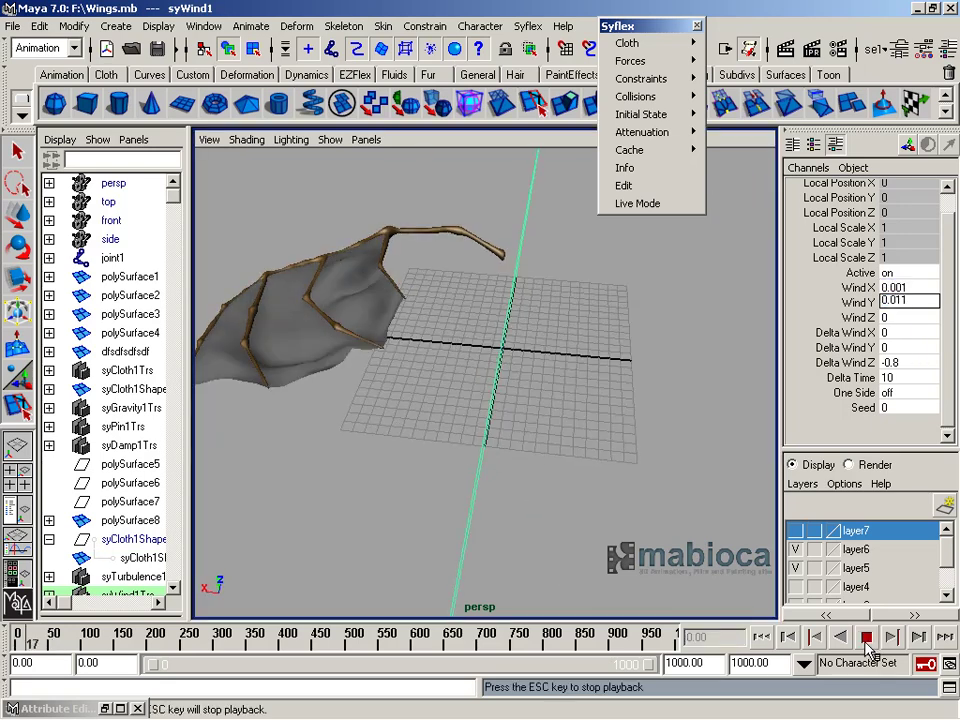
{"action": "left_click", "coordinate": [866, 640]}
Set Delta Wind Z to -0.2 and replay, stopping at frame 122 and rewinding
{"action": "left_click", "coordinate": [897, 362]}
{"action": "type", "text": "-0.08"}
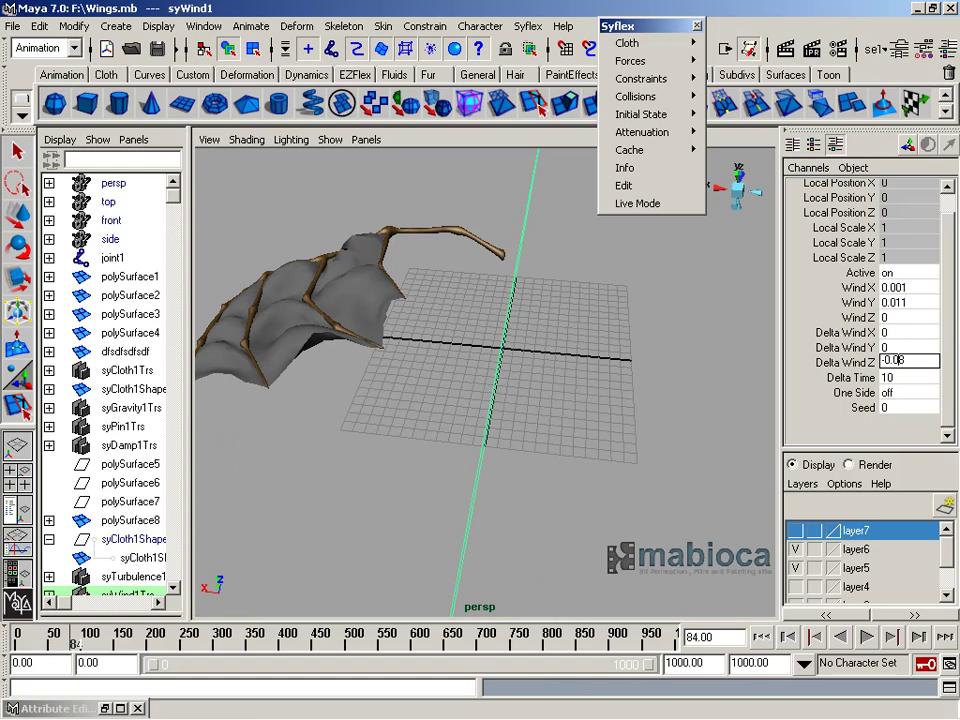
{"action": "left_click", "coordinate": [866, 640]}
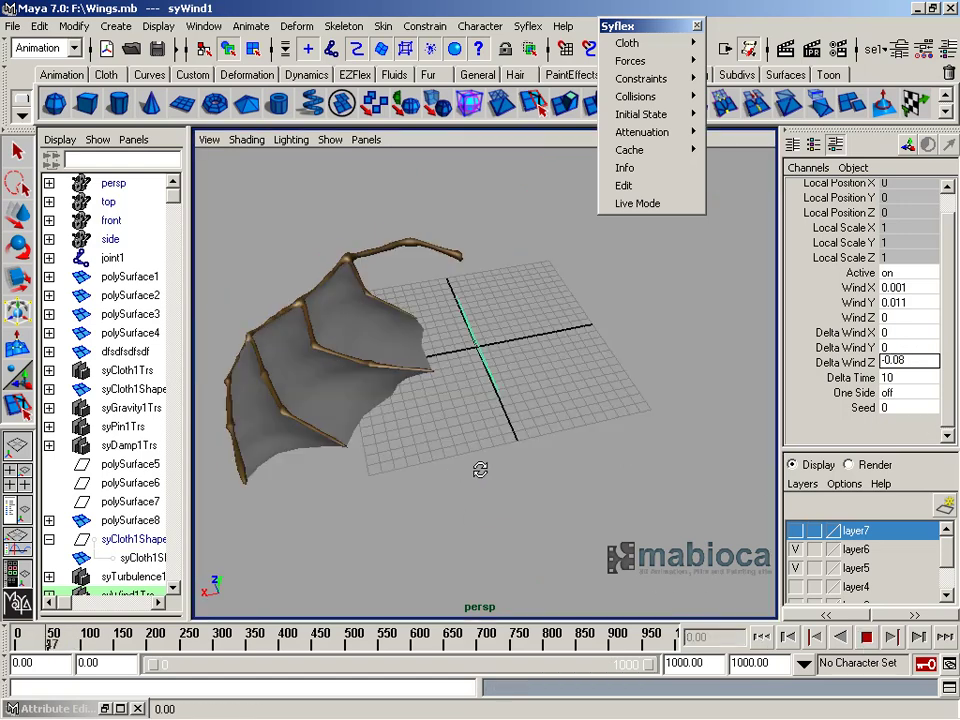
{"action": "left_click_drag", "start_coordinate": [480, 467], "coordinate": [544, 452], "text": "alt"}
{"action": "left_click", "coordinate": [914, 362]}
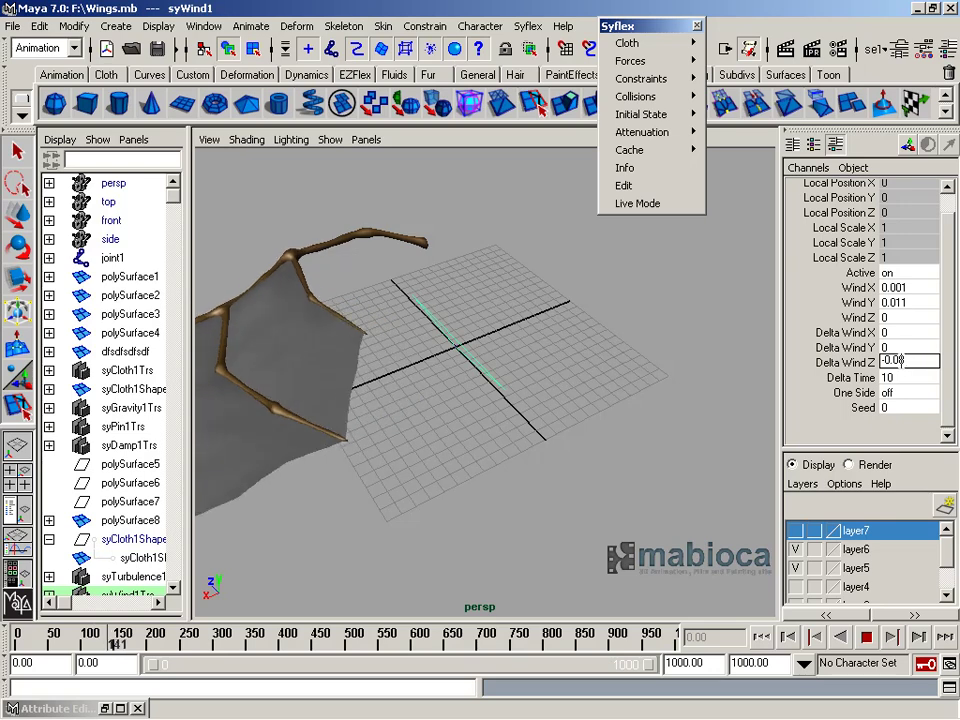
{"action": "double_click", "coordinate": [926, 362]}
{"action": "left_click", "coordinate": [866, 640]}
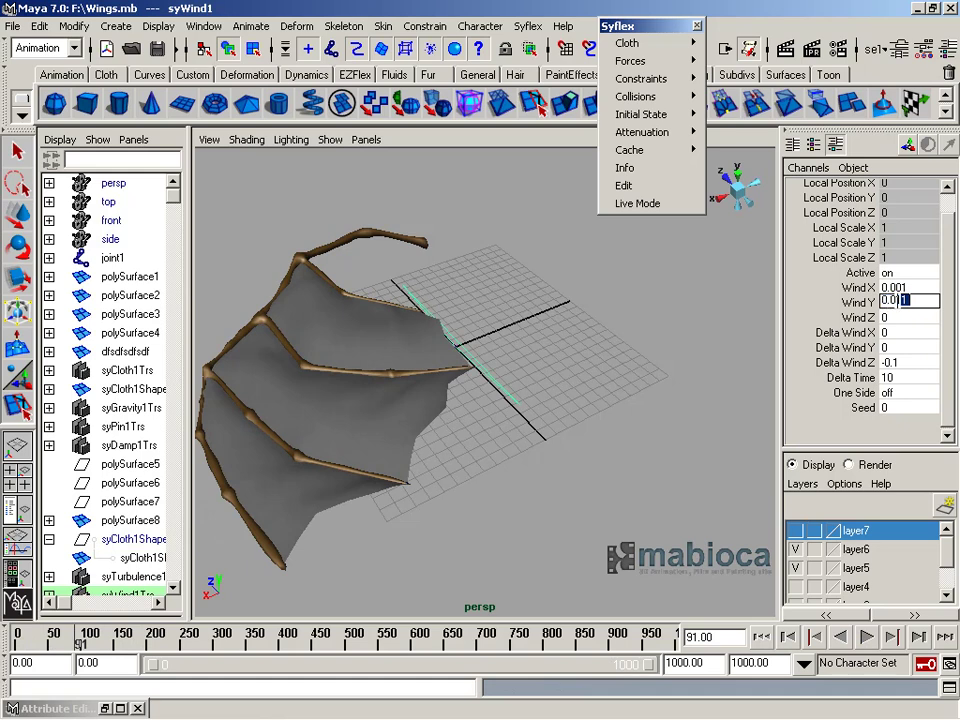
{"action": "left_click", "coordinate": [866, 638]}
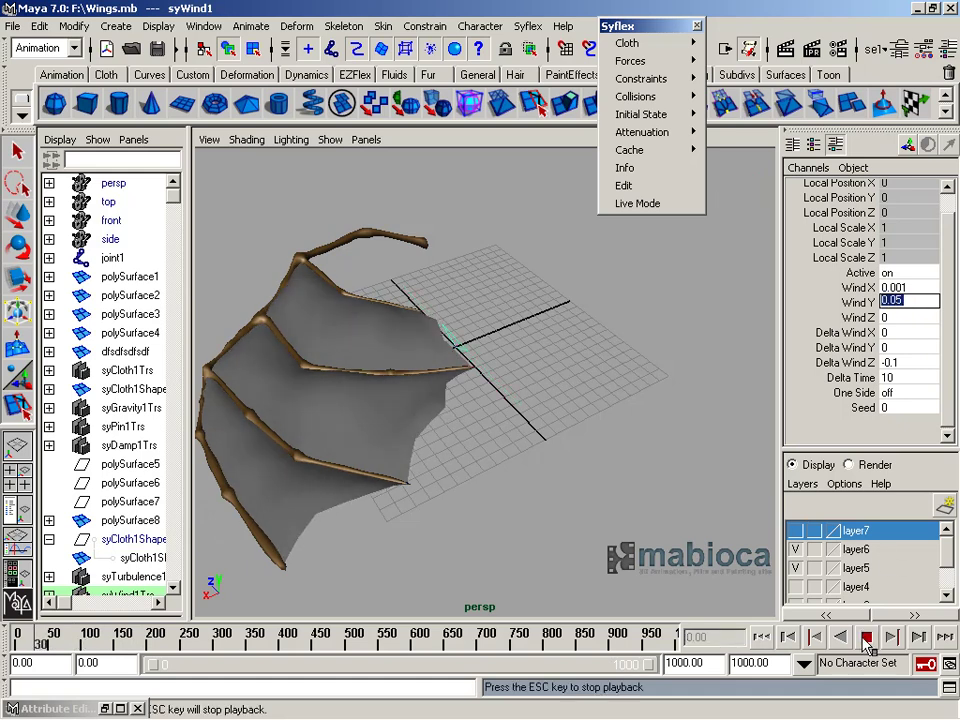
{"action": "left_click", "coordinate": [866, 638]}
{"action": "type", "text": "-0.2"}
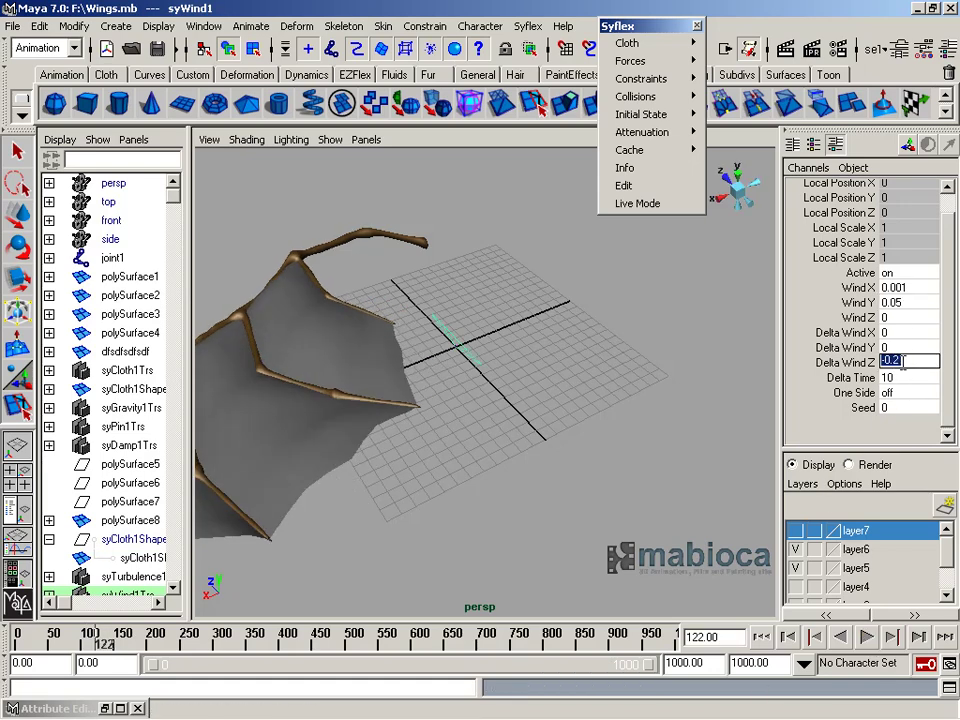
{"action": "left_click", "coordinate": [808, 643]}
{"action": "left_click", "coordinate": [866, 638]}
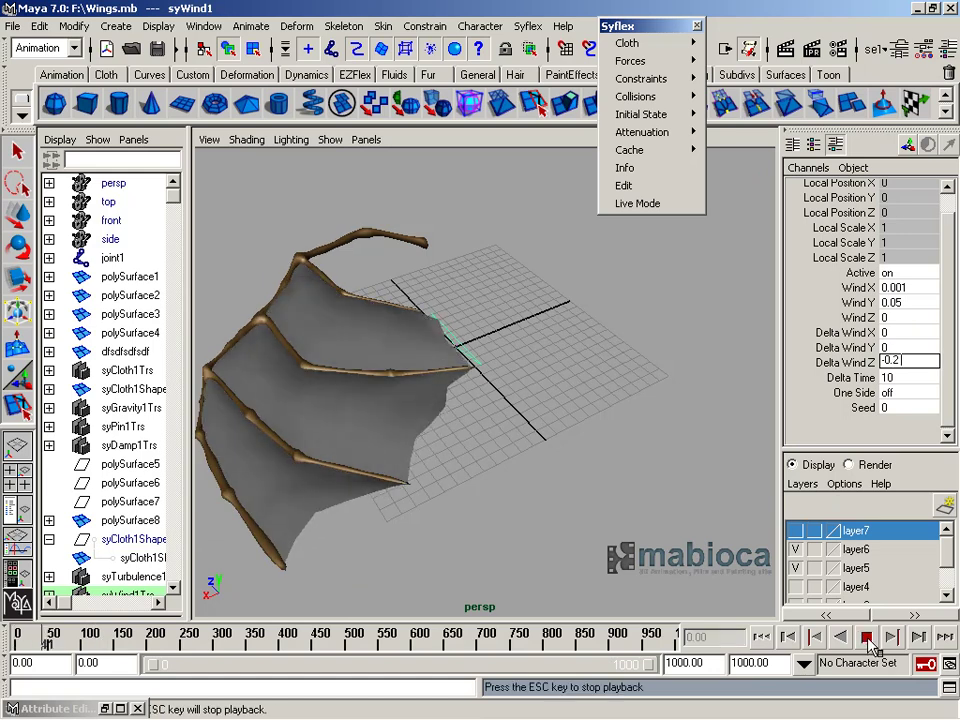
Try Wind Y at -0.05 then 0.05, replaying the wing cloth before stopping playback
{"action": "left_click", "coordinate": [908, 302]}
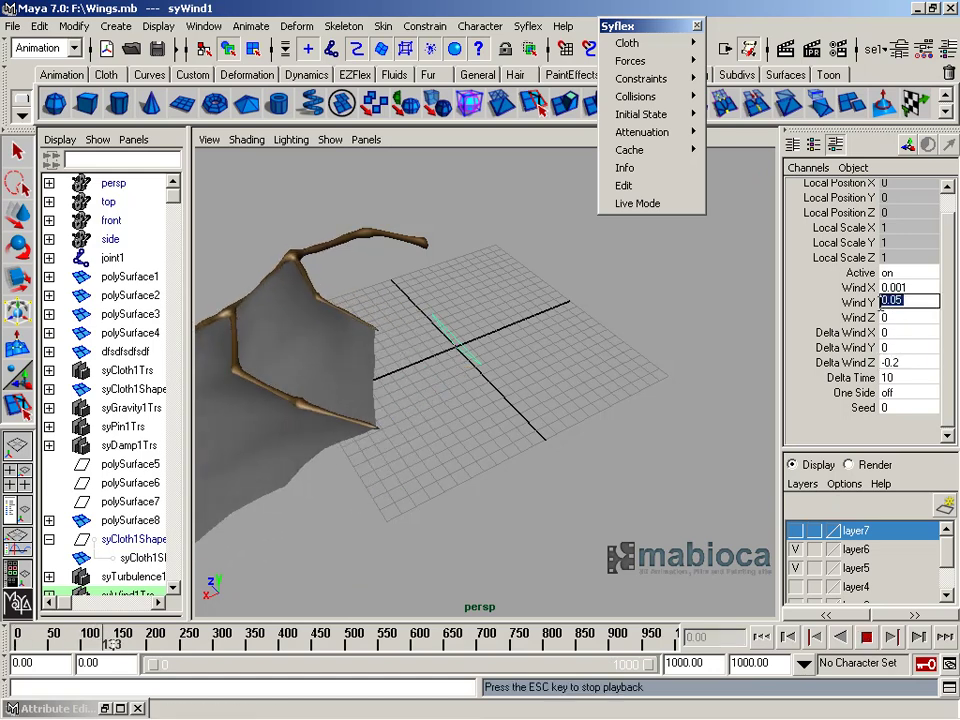
{"action": "type", "text": "-0.05"}
{"action": "key", "text": "Return"}
{"action": "left_click", "coordinate": [788, 637]}
{"action": "left_click", "coordinate": [866, 637]}
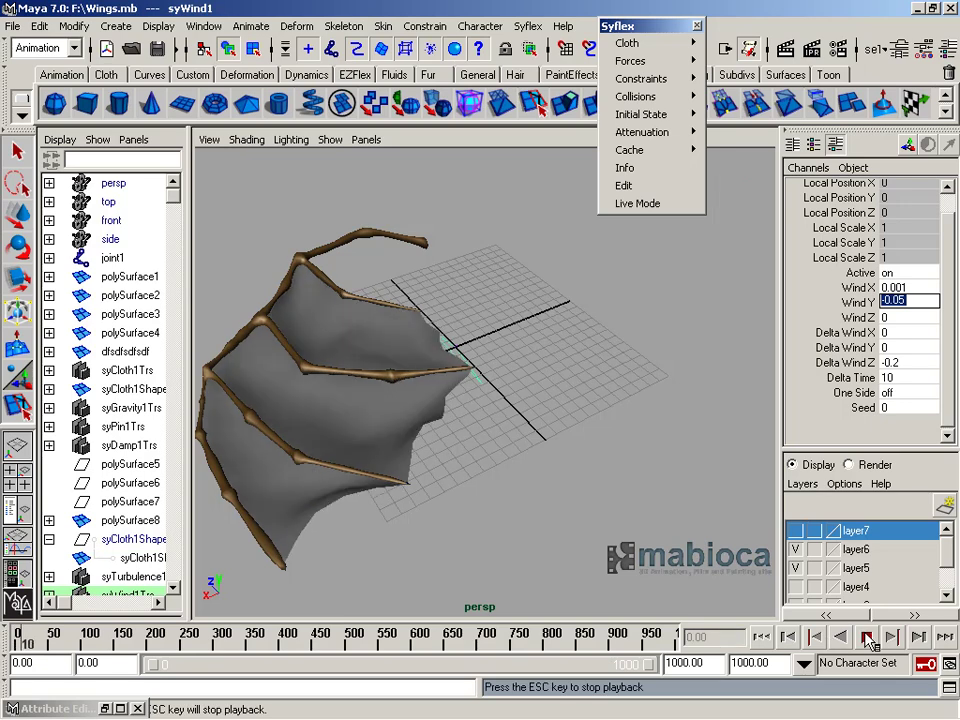
{"action": "type", "text": "0.05"}
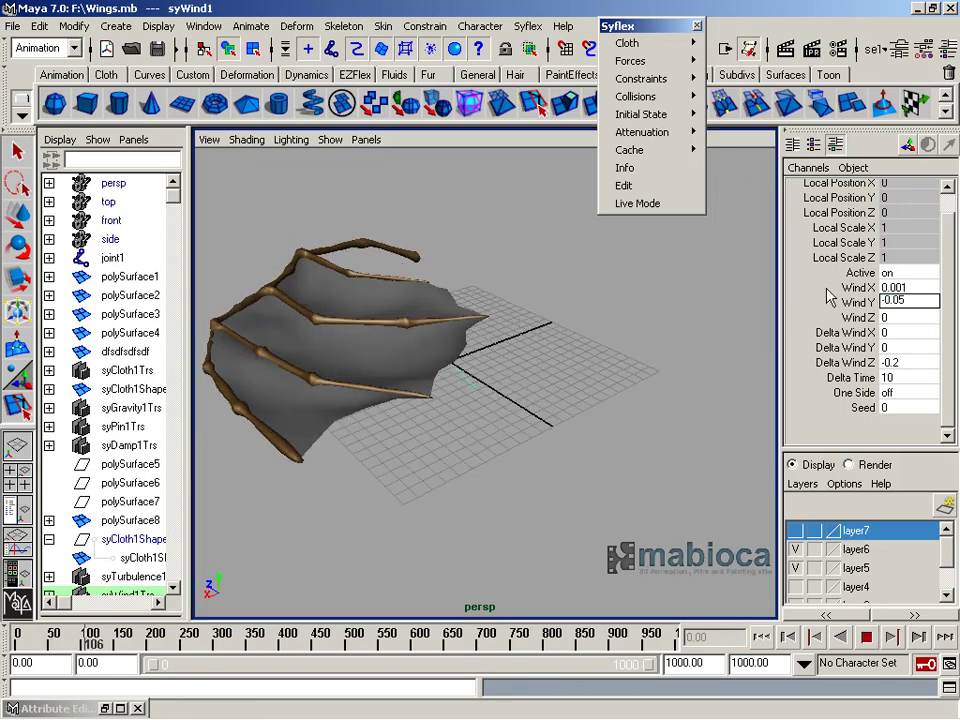
{"action": "key", "text": "Return"}
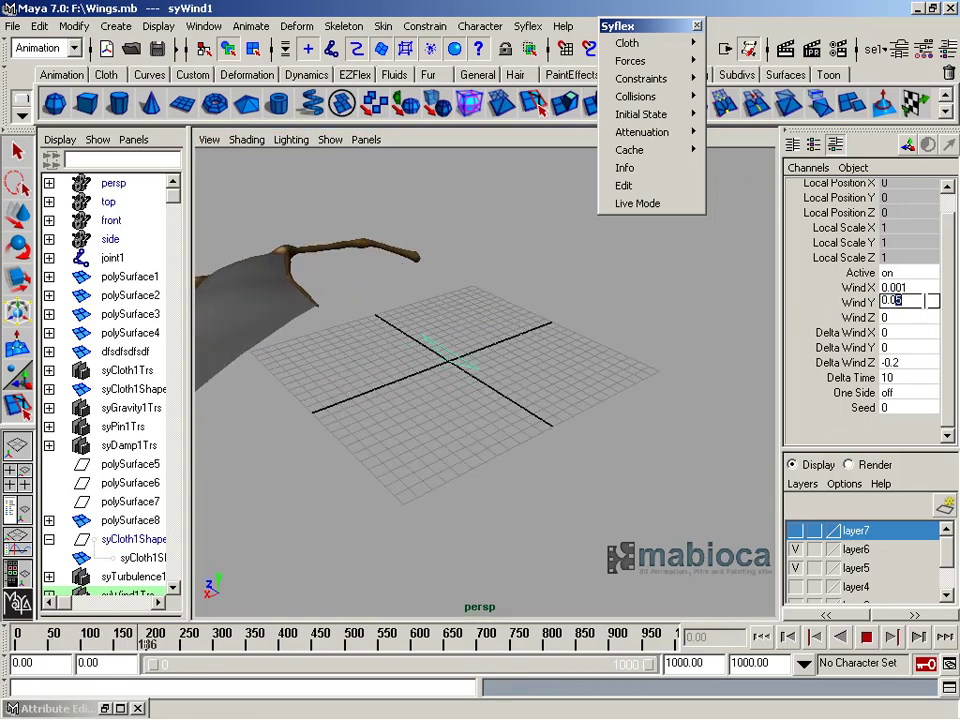
{"action": "type", "text": "0.09"}
{"action": "mouse_move", "coordinate": [551, 493]}
{"action": "left_mouse_down", "text": "alt"}
{"action": "mouse_move", "coordinate": [636, 439]}
{"action": "mouse_move", "coordinate": [786, 416]}
{"action": "mouse_move", "coordinate": [544, 469]}
{"action": "left_mouse_up", "text": "alt"}
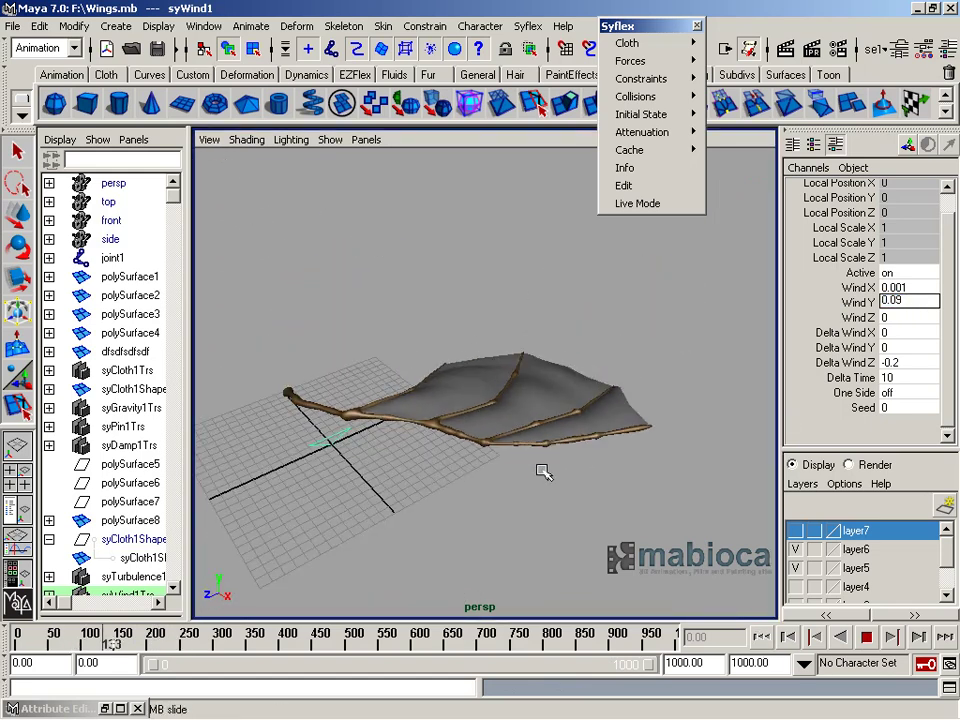
{"action": "mouse_move", "coordinate": [614, 381]}
{"action": "left_mouse_down", "text": "alt"}
{"action": "mouse_move", "coordinate": [606, 375]}
{"action": "mouse_move", "coordinate": [671, 499]}
{"action": "mouse_move", "coordinate": [602, 476]}
{"action": "mouse_move", "coordinate": [591, 561]}
{"action": "mouse_move", "coordinate": [654, 410]}
{"action": "mouse_move", "coordinate": [723, 445]}
{"action": "mouse_move", "coordinate": [617, 520]}
{"action": "left_mouse_up", "text": "alt"}
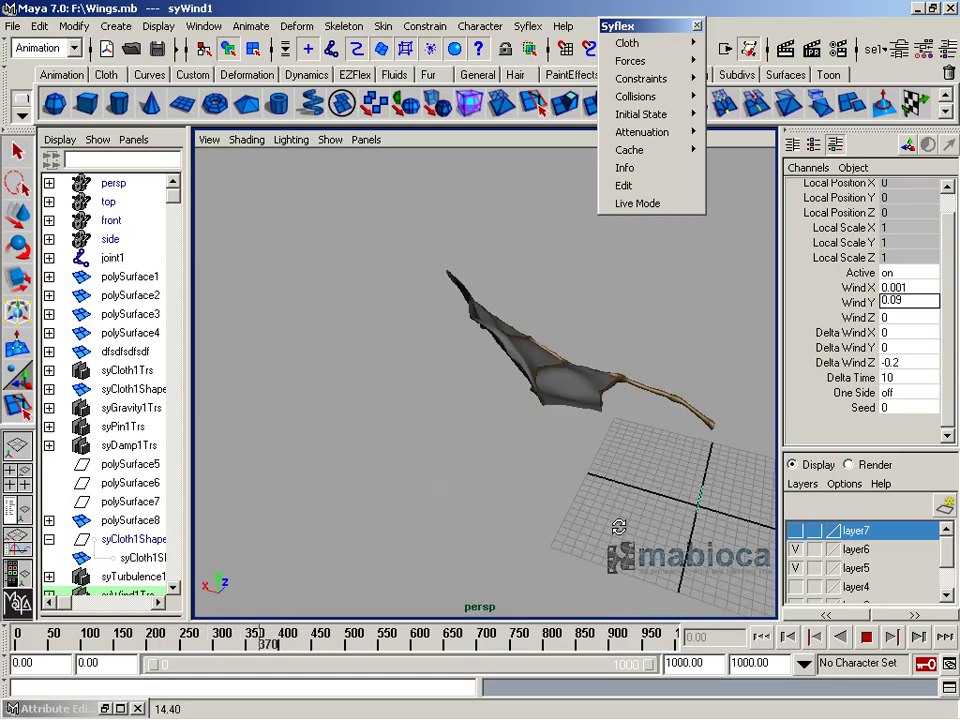
{"action": "left_click", "coordinate": [857, 641]}
Hide layer5, show the purple layer7 wing, and run playback to frame 187
{"action": "left_click", "coordinate": [615, 506]}
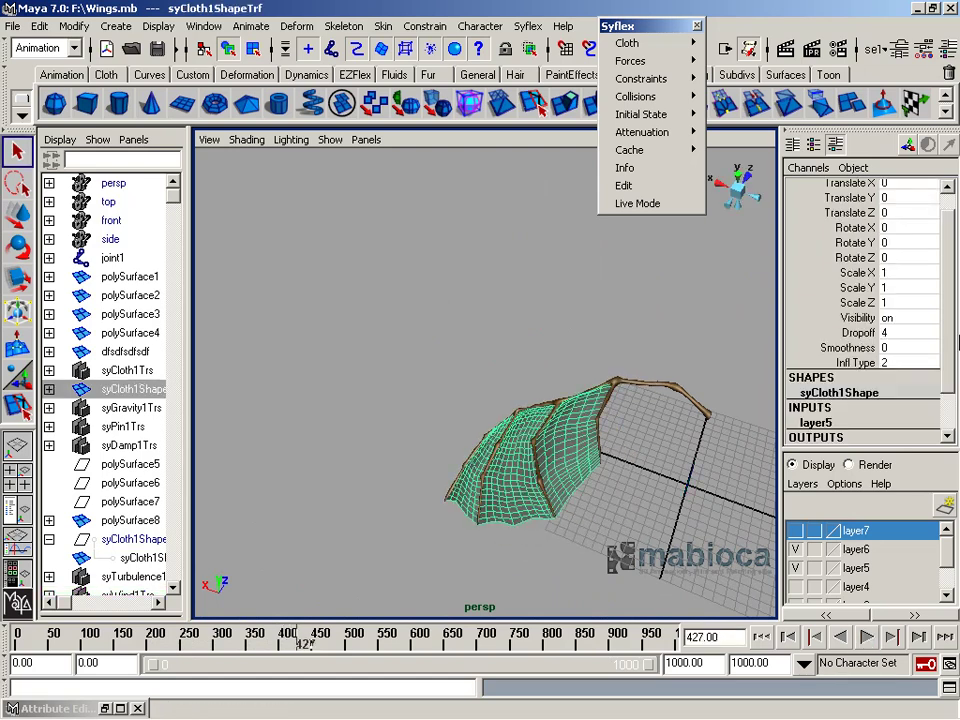
{"action": "left_click", "coordinate": [797, 568]}
{"action": "left_click", "coordinate": [795, 530]}
{"action": "mouse_move", "coordinate": [619, 514]}
{"action": "left_mouse_down", "text": "alt"}
{"action": "mouse_move", "coordinate": [700, 450]}
{"action": "mouse_move", "coordinate": [491, 489]}
{"action": "left_mouse_up", "text": "alt"}
{"action": "left_click", "coordinate": [787, 636]}
{"action": "middle_click_drag", "start_coordinate": [491, 489], "coordinate": [548, 476], "text": "alt"}
{"action": "mouse_move", "coordinate": [548, 476]}
{"action": "left_mouse_down", "text": "alt"}
{"action": "mouse_move", "coordinate": [424, 489]}
{"action": "mouse_move", "coordinate": [537, 499]}
{"action": "mouse_move", "coordinate": [538, 521]}
{"action": "mouse_move", "coordinate": [585, 343]}
{"action": "mouse_move", "coordinate": [639, 249]}
{"action": "mouse_move", "coordinate": [546, 454]}
{"action": "mouse_move", "coordinate": [429, 456]}
{"action": "mouse_move", "coordinate": [497, 463]}
{"action": "mouse_move", "coordinate": [467, 461]}
{"action": "left_mouse_up", "text": "alt"}
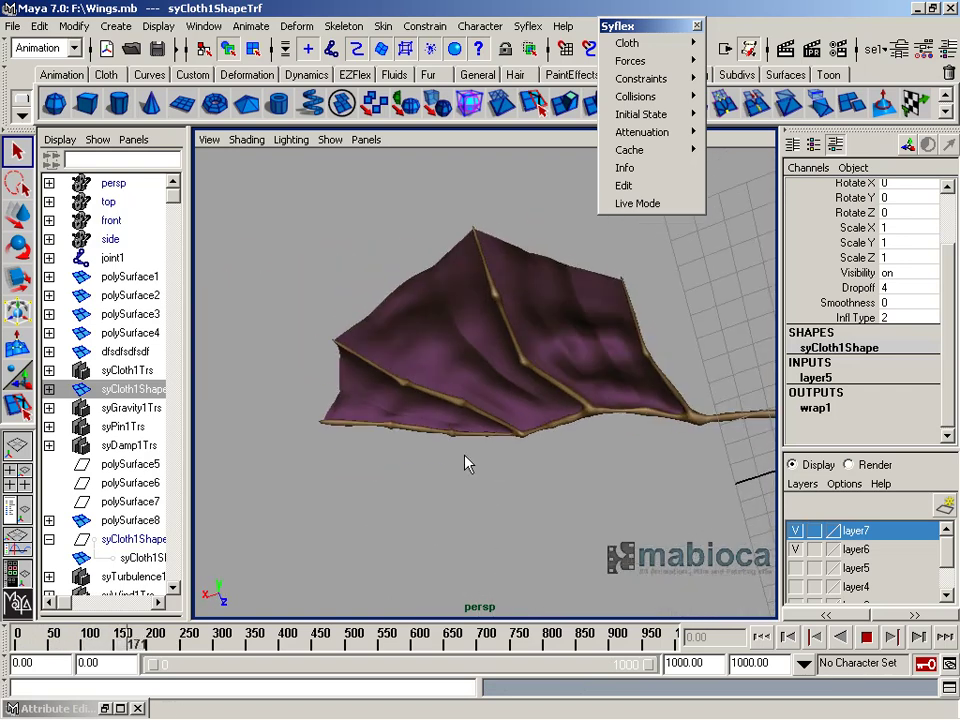
{"action": "left_click", "coordinate": [866, 637]}
Change the wing's blinn1 colour from purple to a saturated reddish-brown
{"action": "right_click_drag", "start_coordinate": [396, 358], "coordinate": [443, 470]}
{"action": "left_click", "coordinate": [925, 82]}
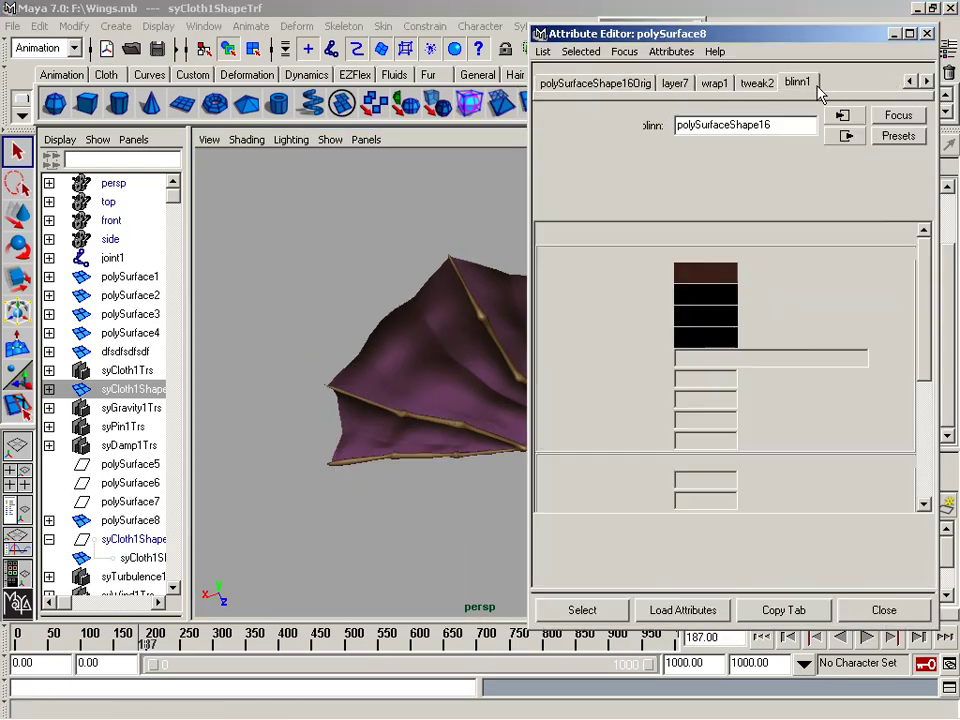
{"action": "left_click", "coordinate": [705, 272]}
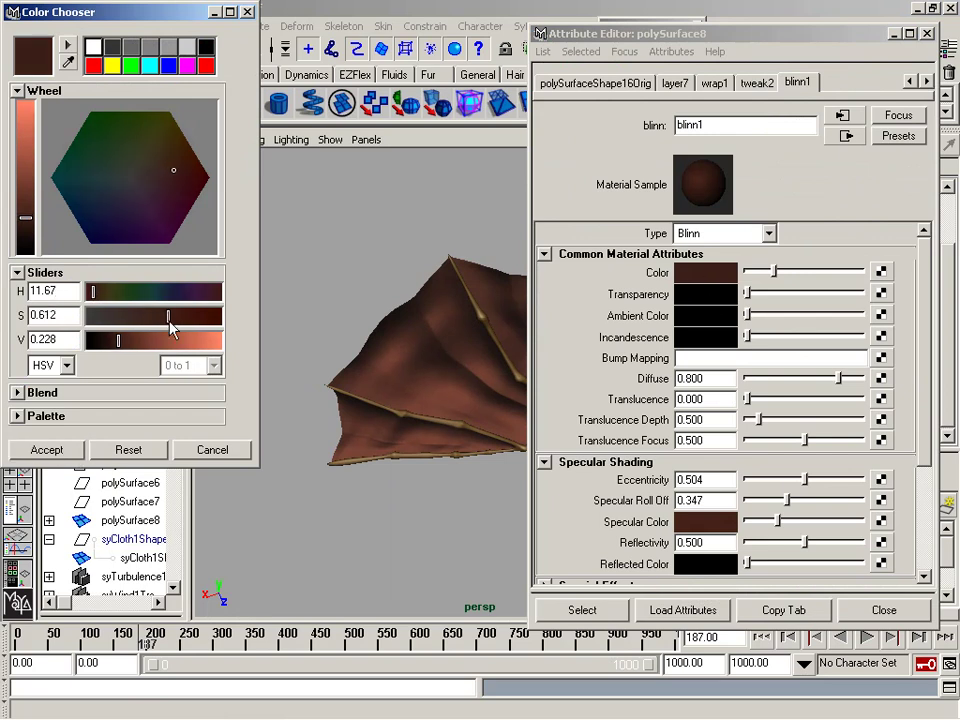
{"action": "left_click", "coordinate": [201, 179]}
{"action": "left_click", "coordinate": [60, 452]}
Play the reddish-brown wing's flapping animation while orbiting around it
{"action": "left_click", "coordinate": [884, 609]}
{"action": "left_click", "coordinate": [866, 637]}
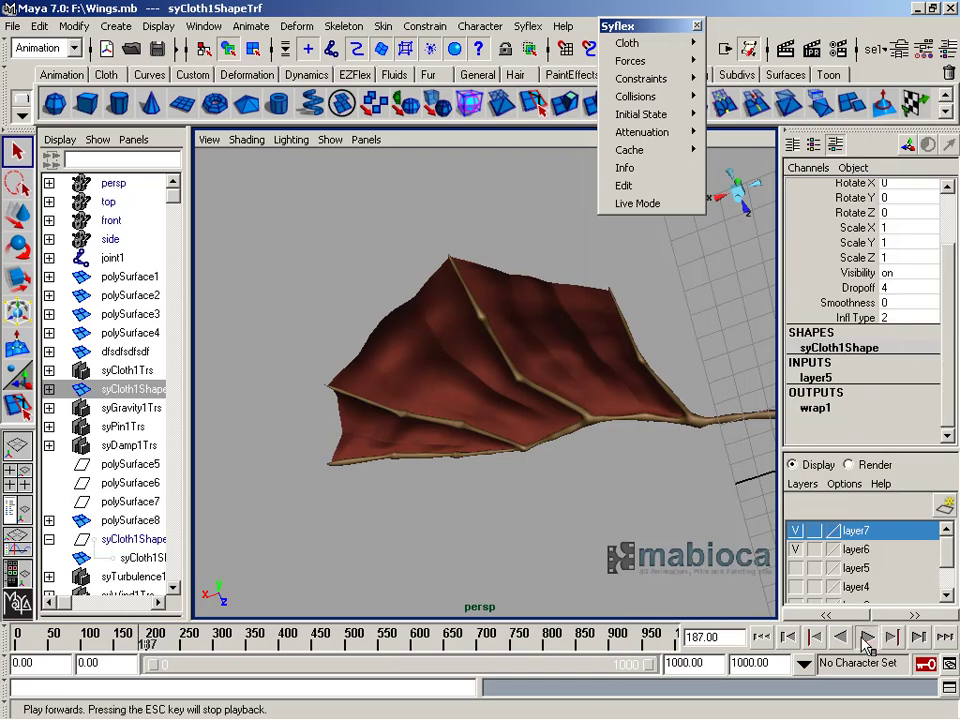
{"action": "left_click_drag", "start_coordinate": [608, 418], "coordinate": [615, 422], "text": "alt"}
{"action": "mouse_move", "coordinate": [499, 399]}
{"action": "left_mouse_down", "text": "alt"}
{"action": "mouse_move", "coordinate": [624, 446]}
{"action": "mouse_move", "coordinate": [541, 369]}
{"action": "left_mouse_up", "text": "alt"}
{"action": "middle_click_drag", "start_coordinate": [541, 369], "coordinate": [484, 341], "text": "alt"}
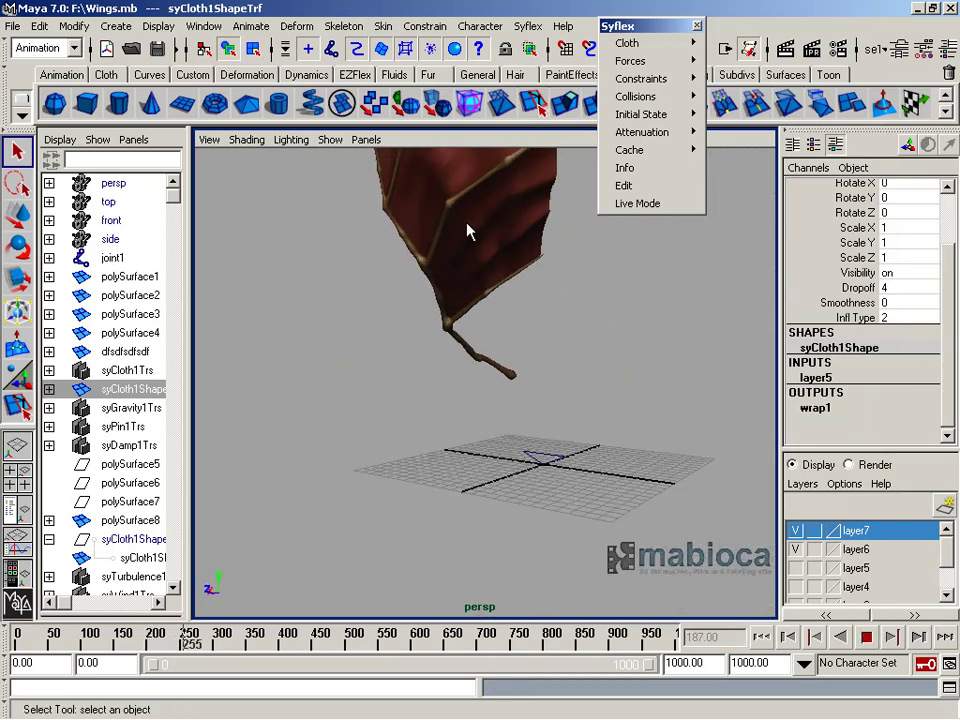
{"action": "mouse_move", "coordinate": [441, 304]}
{"action": "left_mouse_down", "text": "alt"}
{"action": "mouse_move", "coordinate": [474, 294]}
{"action": "mouse_move", "coordinate": [553, 330]}
{"action": "mouse_move", "coordinate": [587, 308]}
{"action": "mouse_move", "coordinate": [606, 396]}
{"action": "mouse_move", "coordinate": [553, 388]}
{"action": "mouse_move", "coordinate": [619, 383]}
{"action": "mouse_move", "coordinate": [629, 357]}
{"action": "mouse_move", "coordinate": [630, 381]}
{"action": "left_mouse_up", "text": "alt"}
{"action": "middle_click_drag", "start_coordinate": [630, 381], "coordinate": [521, 369], "text": "alt"}
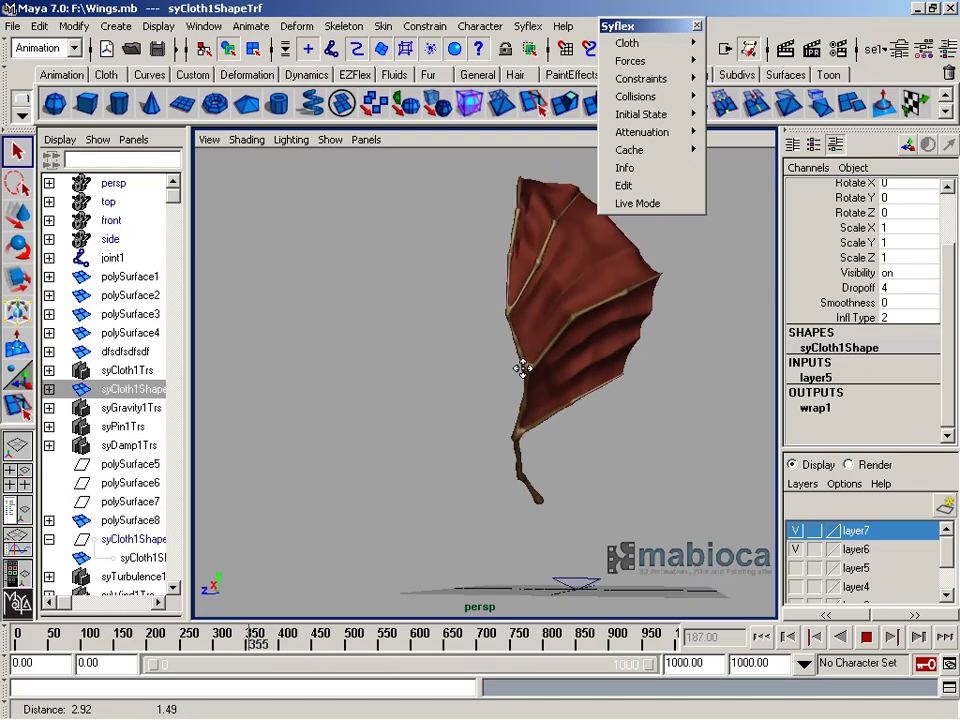
{"action": "mouse_move", "coordinate": [527, 381]}
{"action": "left_mouse_down", "text": "alt"}
{"action": "mouse_move", "coordinate": [508, 342]}
{"action": "mouse_move", "coordinate": [585, 386]}
{"action": "mouse_move", "coordinate": [358, 203]}
{"action": "left_mouse_up", "text": "alt"}
Turn off the grid in the perspective view
{"action": "left_click", "coordinate": [330, 140]}
{"action": "left_click", "coordinate": [337, 589]}
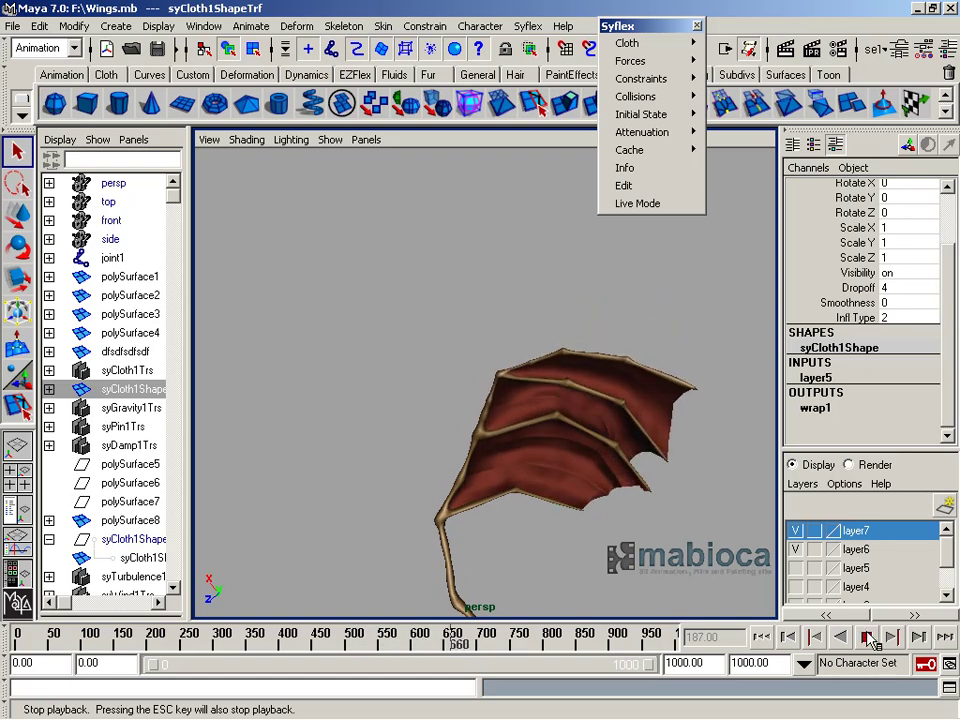
{"action": "left_click_drag", "start_coordinate": [563, 502], "coordinate": [528, 443], "text": "alt"}
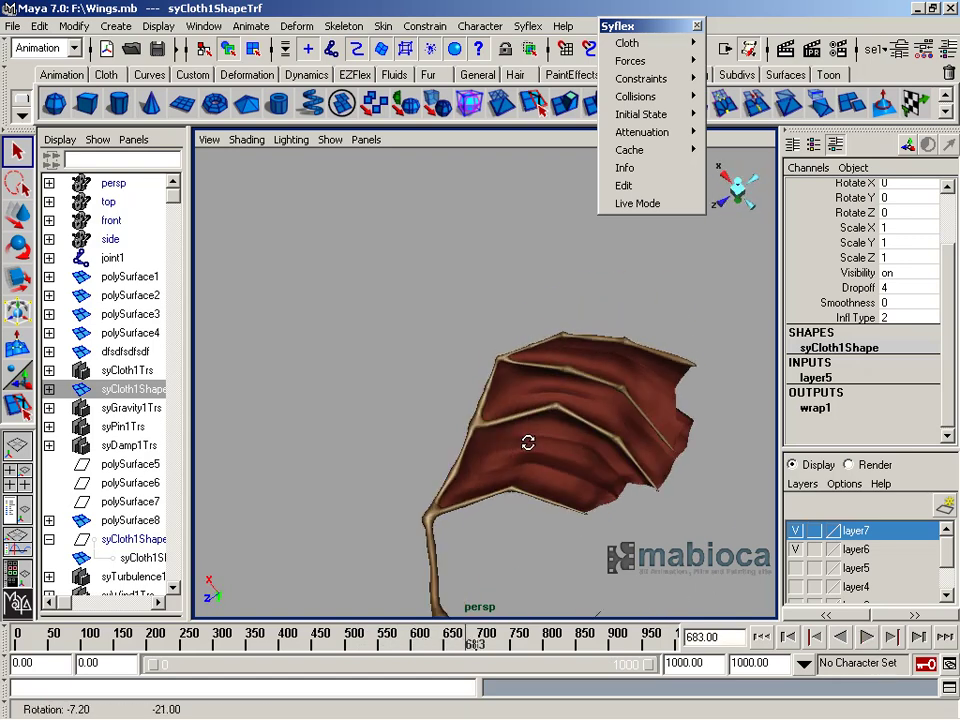